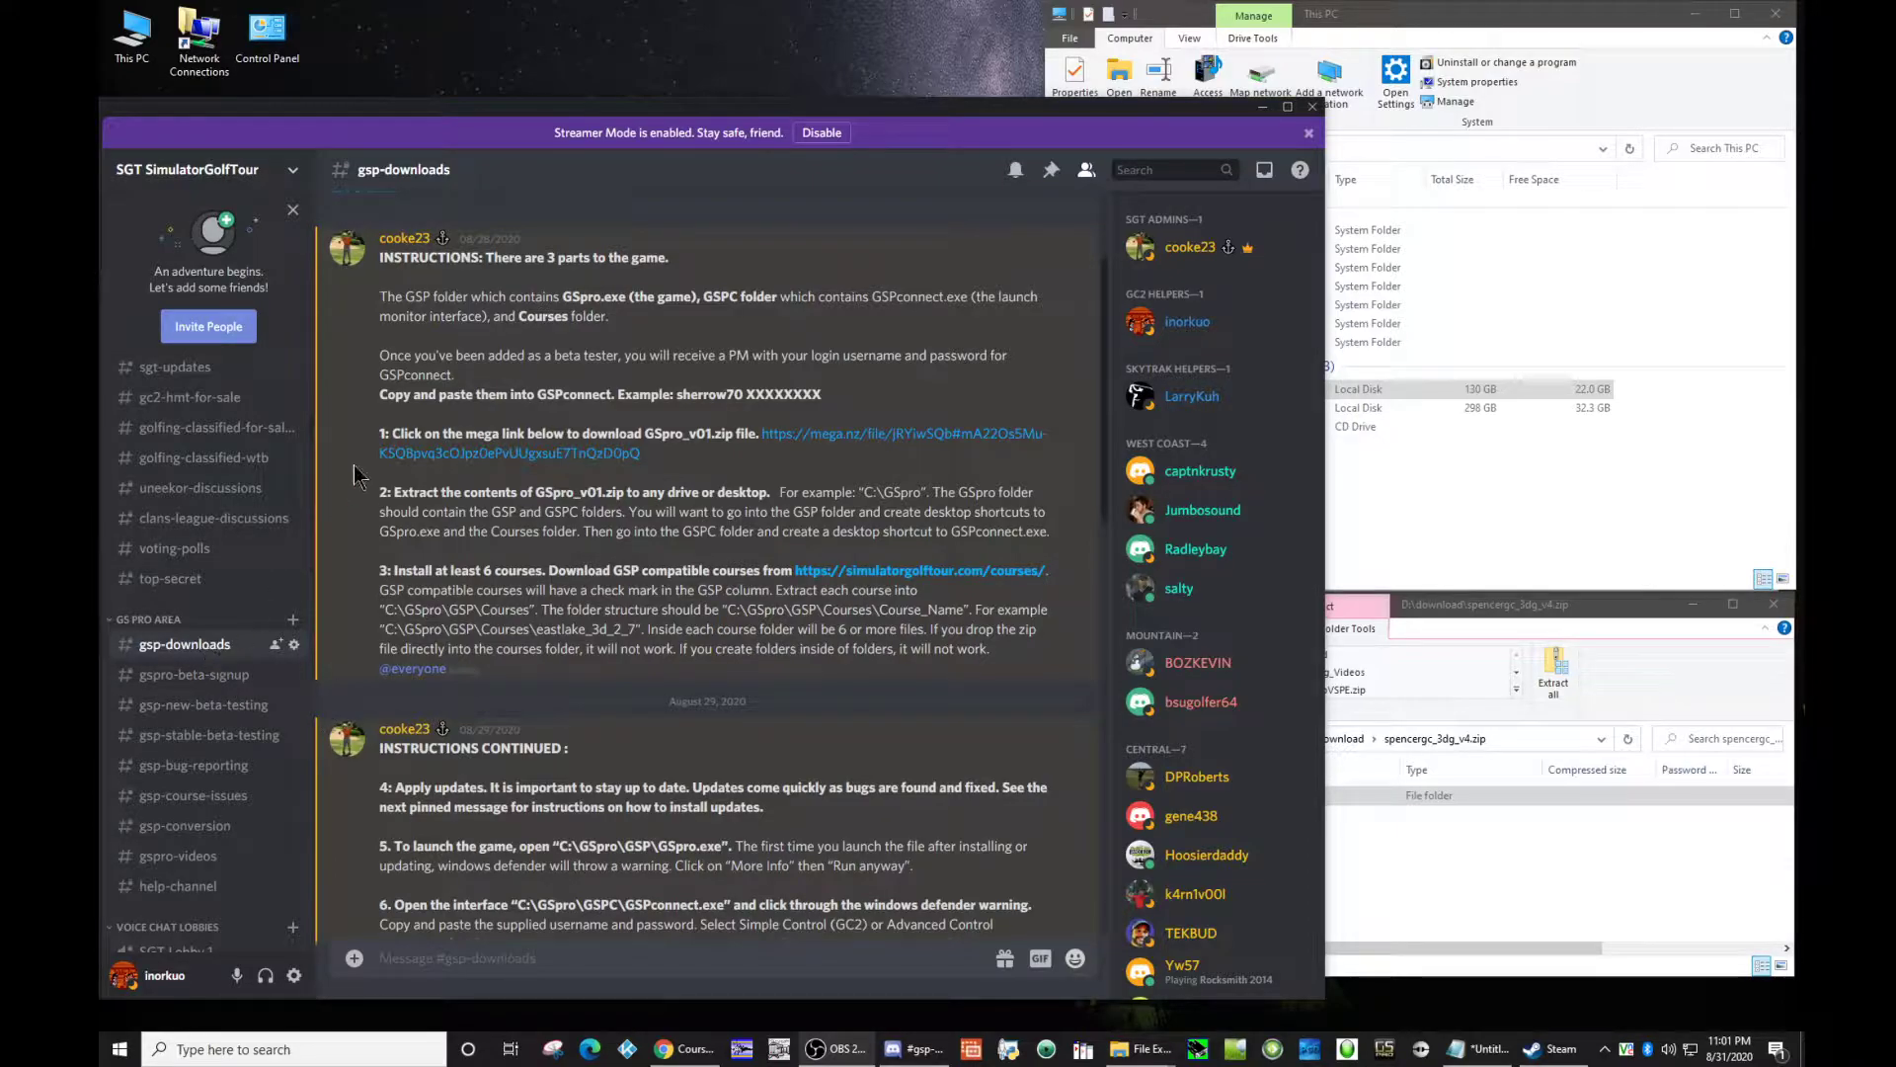
Step: View the MEGA download page for GSpro_v01.zip linked in instruction 1, close it and return to the posted instructions
{"action": "left_click_drag", "start_coordinate": [375, 435], "coordinate": [699, 432]}
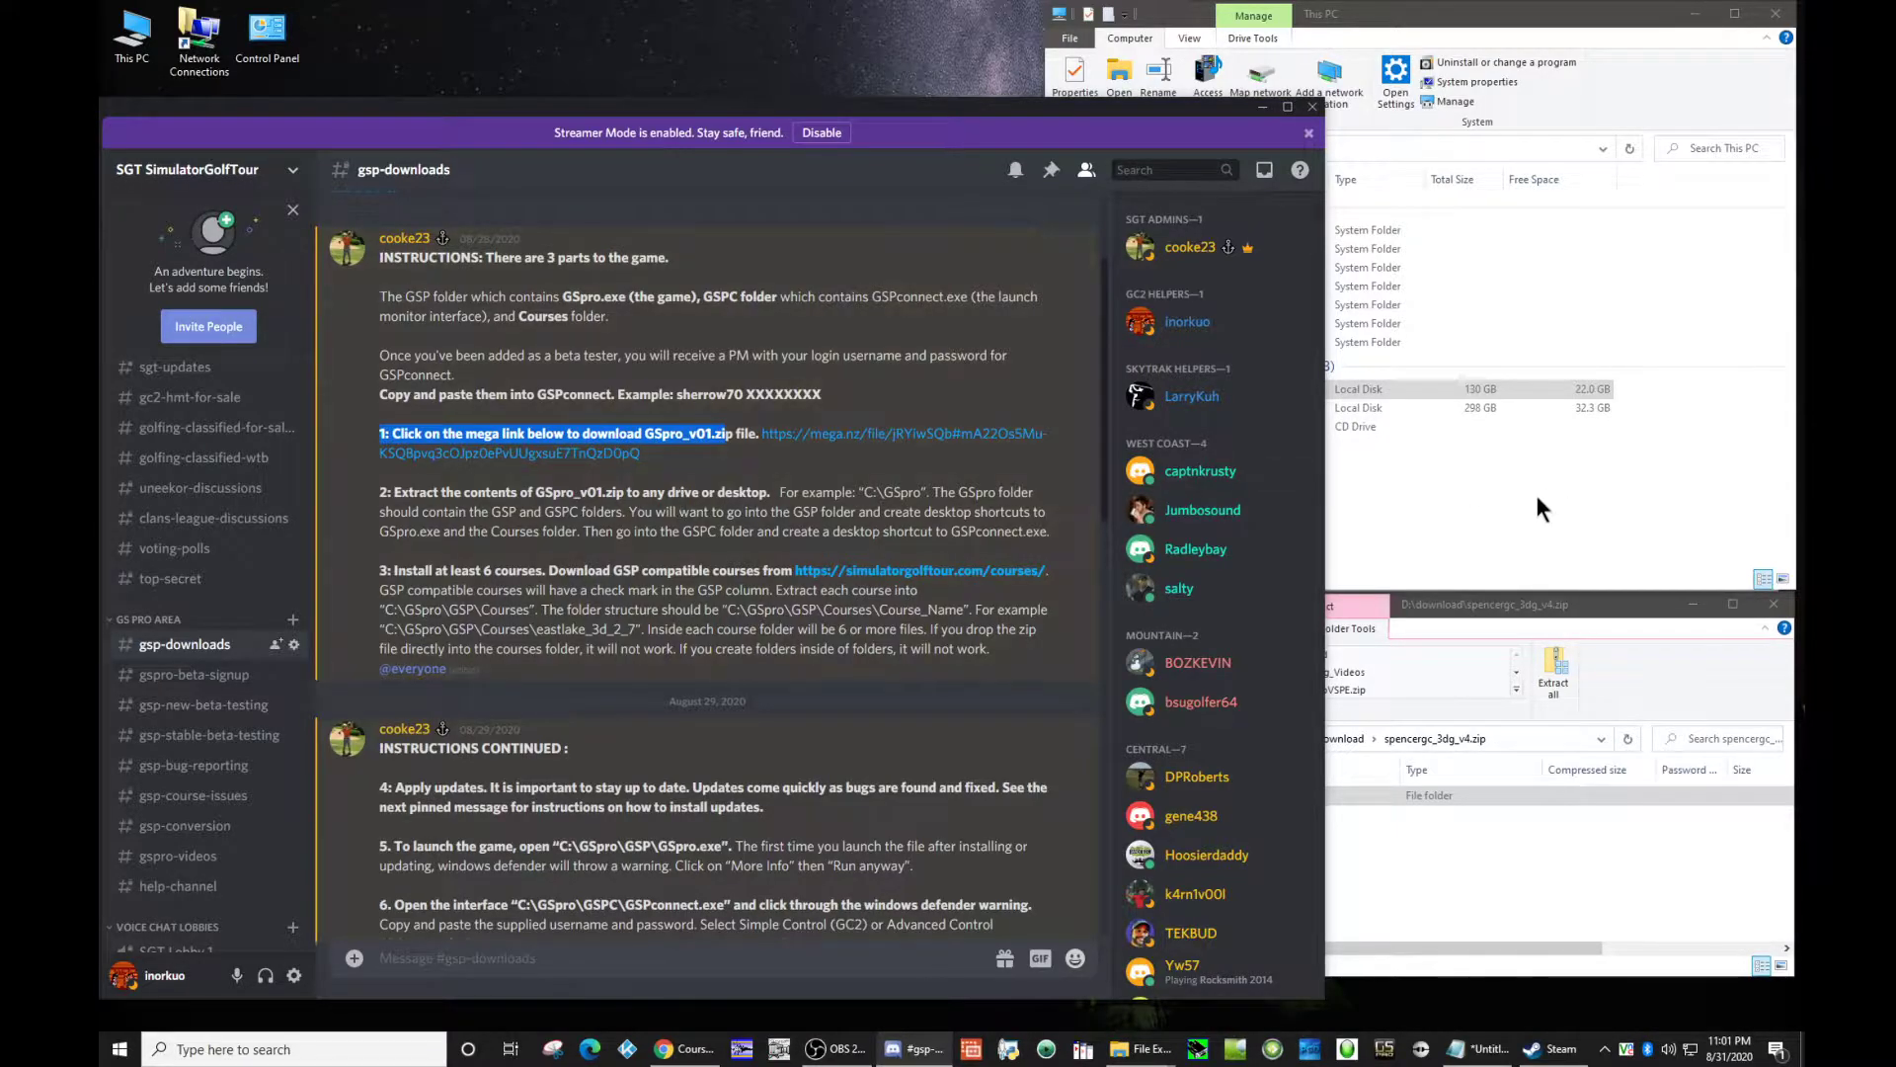
{"action": "left_click", "coordinate": [877, 432]}
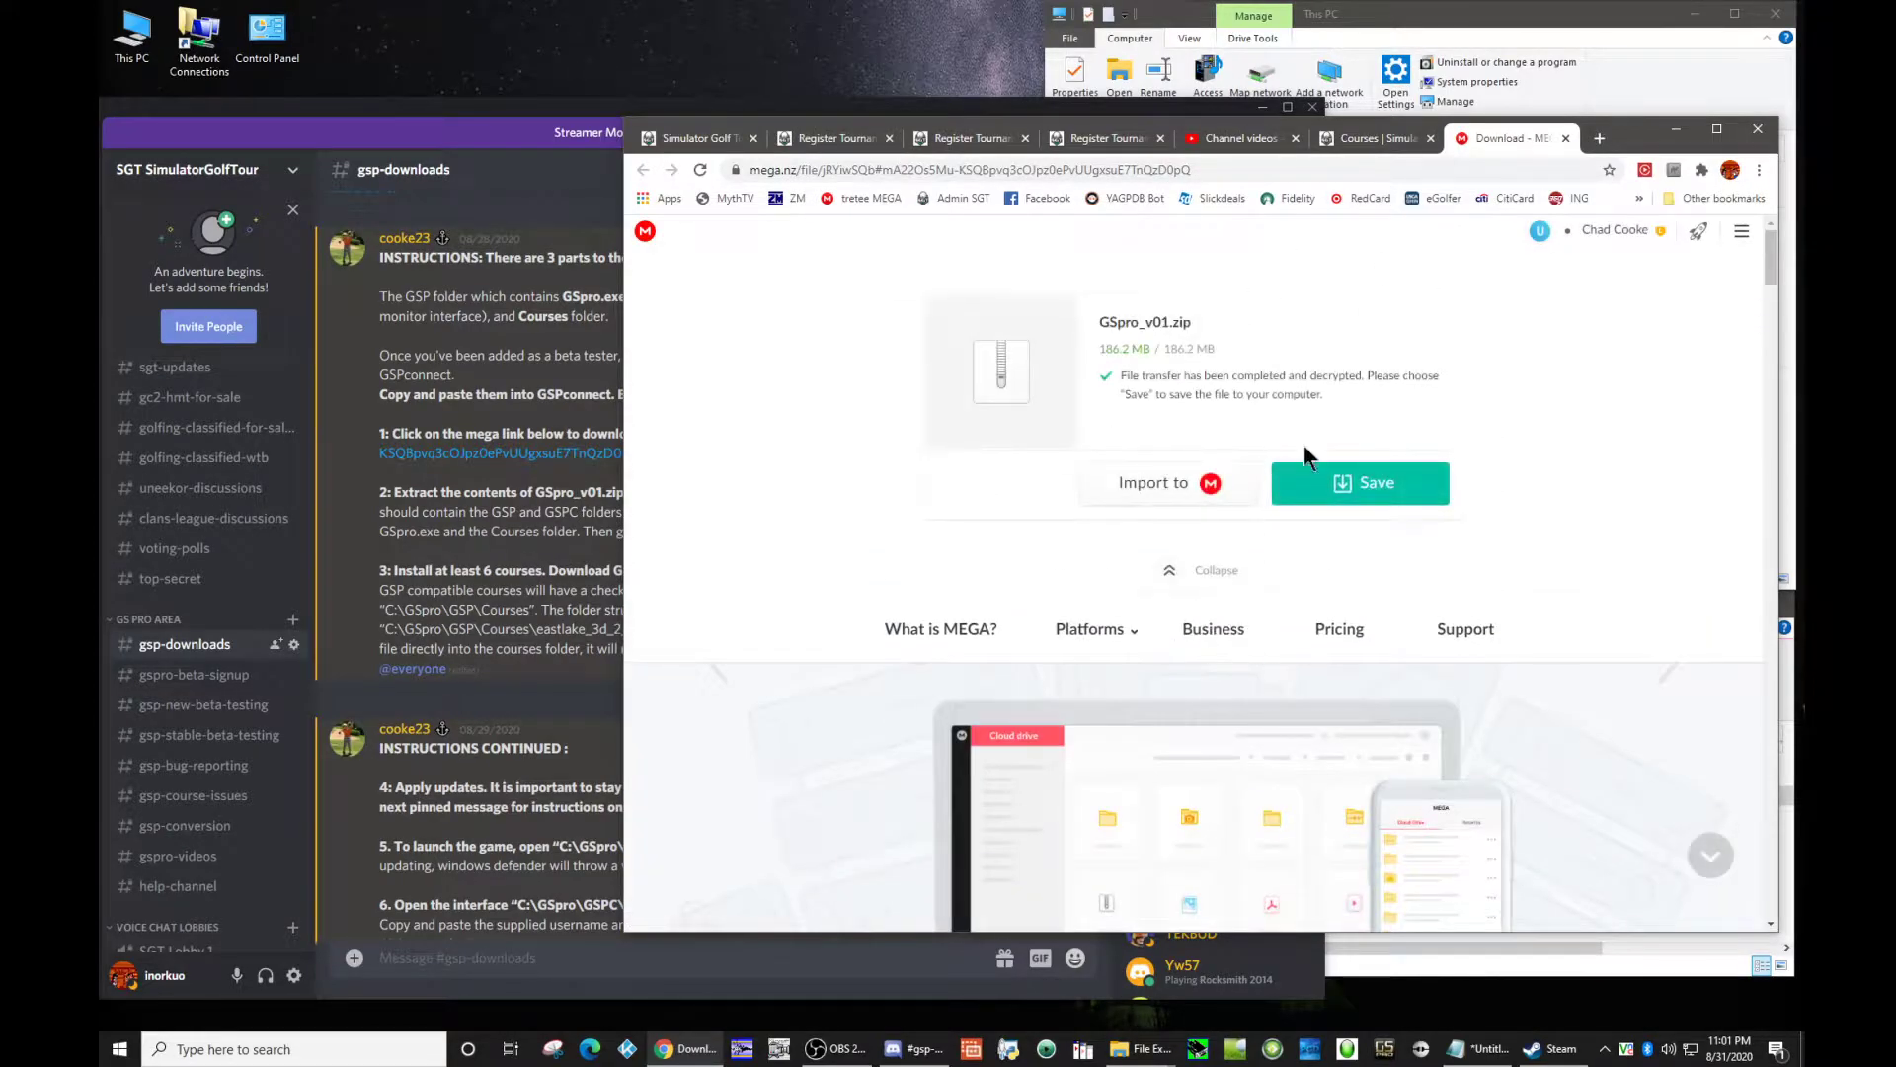
{"action": "left_click", "coordinate": [1564, 139]}
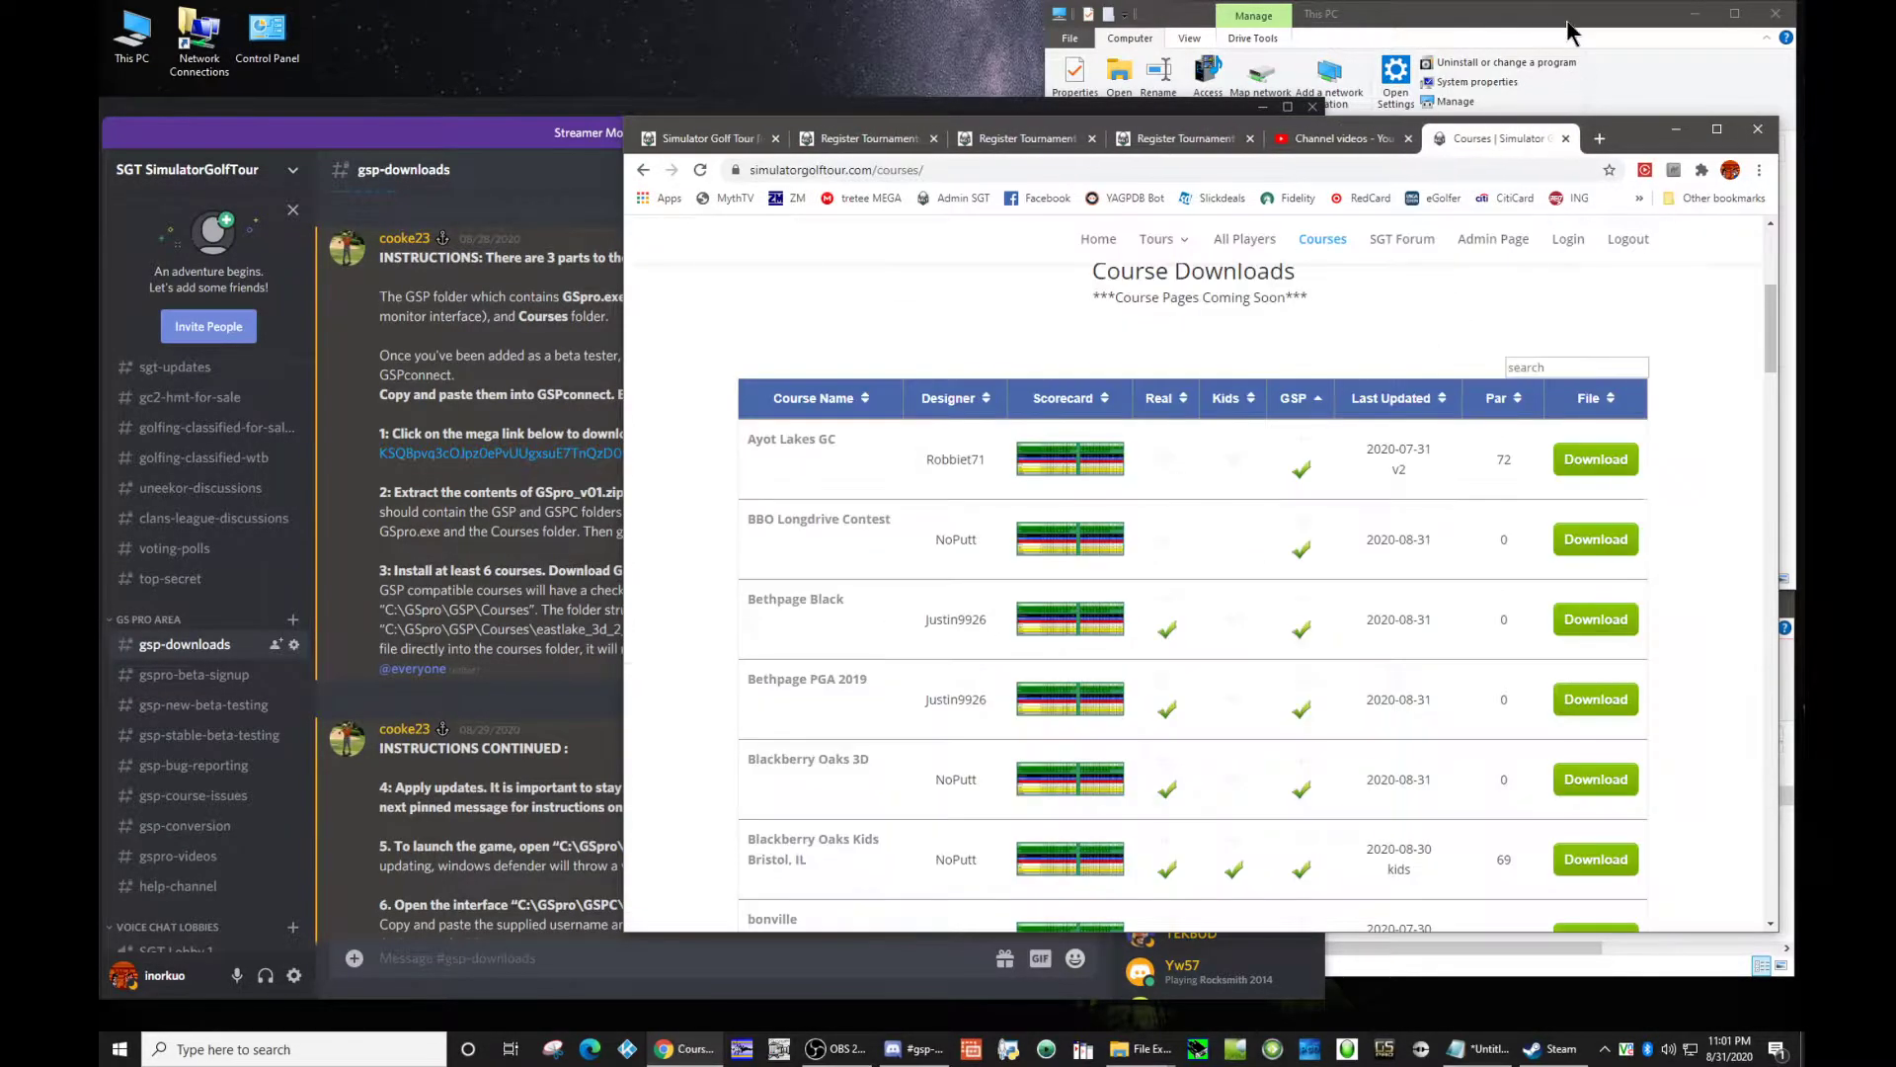
{"action": "left_click", "coordinate": [1676, 130]}
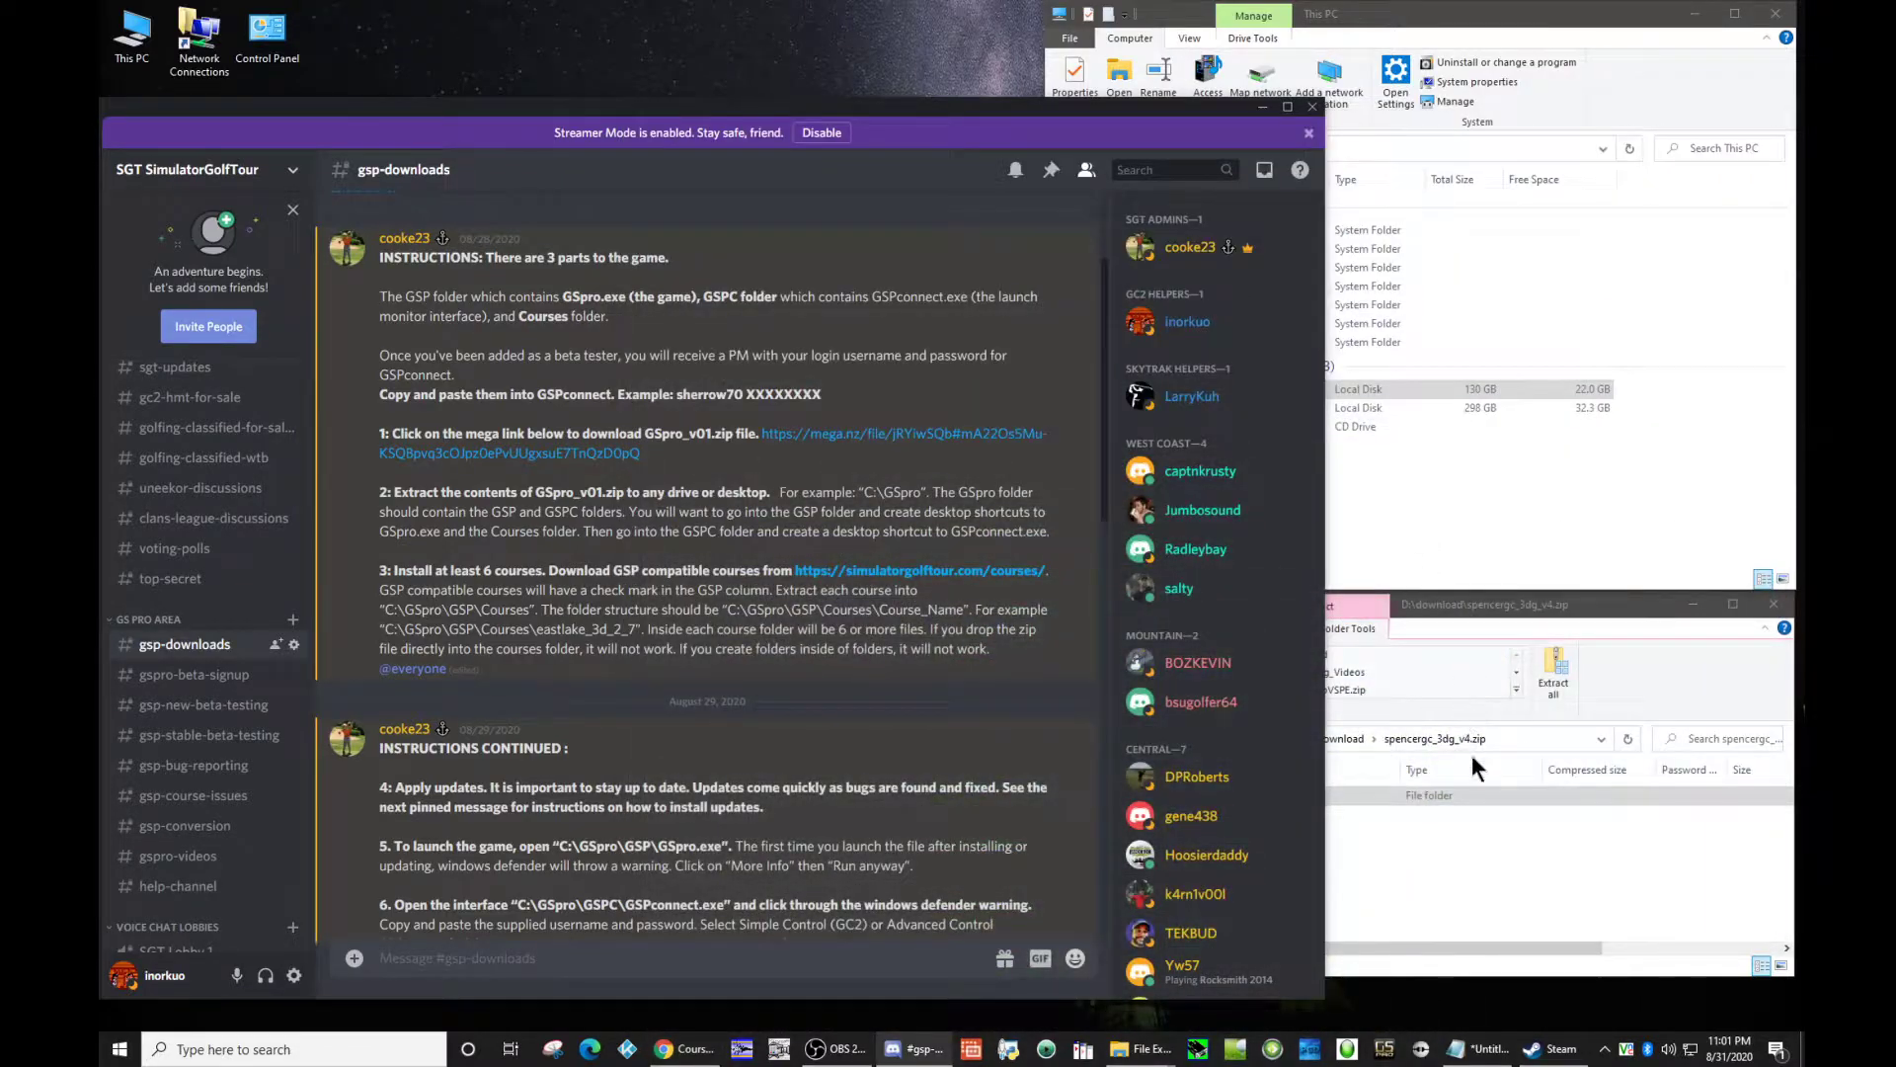
Step: Open GSpro_v01.zip in D:\download and go into its inner GSpro folder to check the GSP and GSPC folders
{"action": "left_click", "coordinate": [1473, 899]}
{"action": "left_click", "coordinate": [1341, 739]}
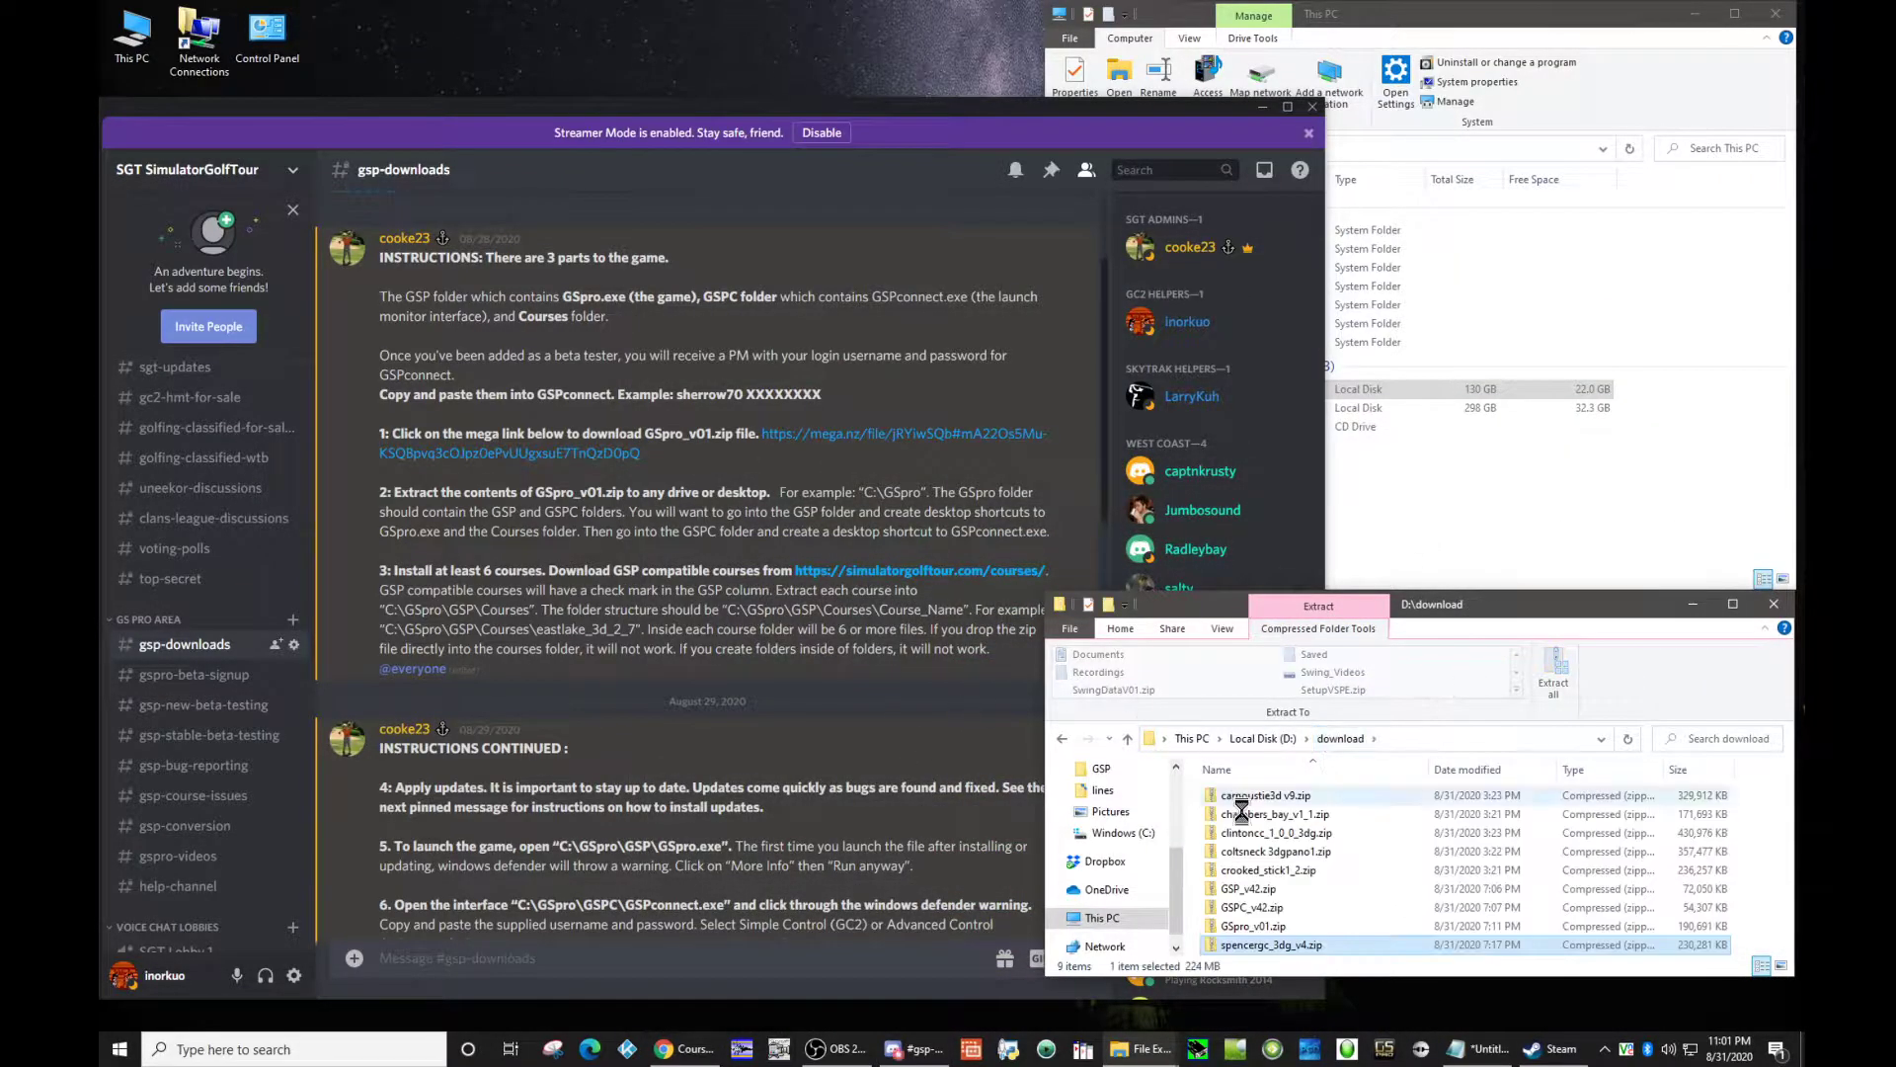
{"action": "left_click", "coordinate": [1261, 926]}
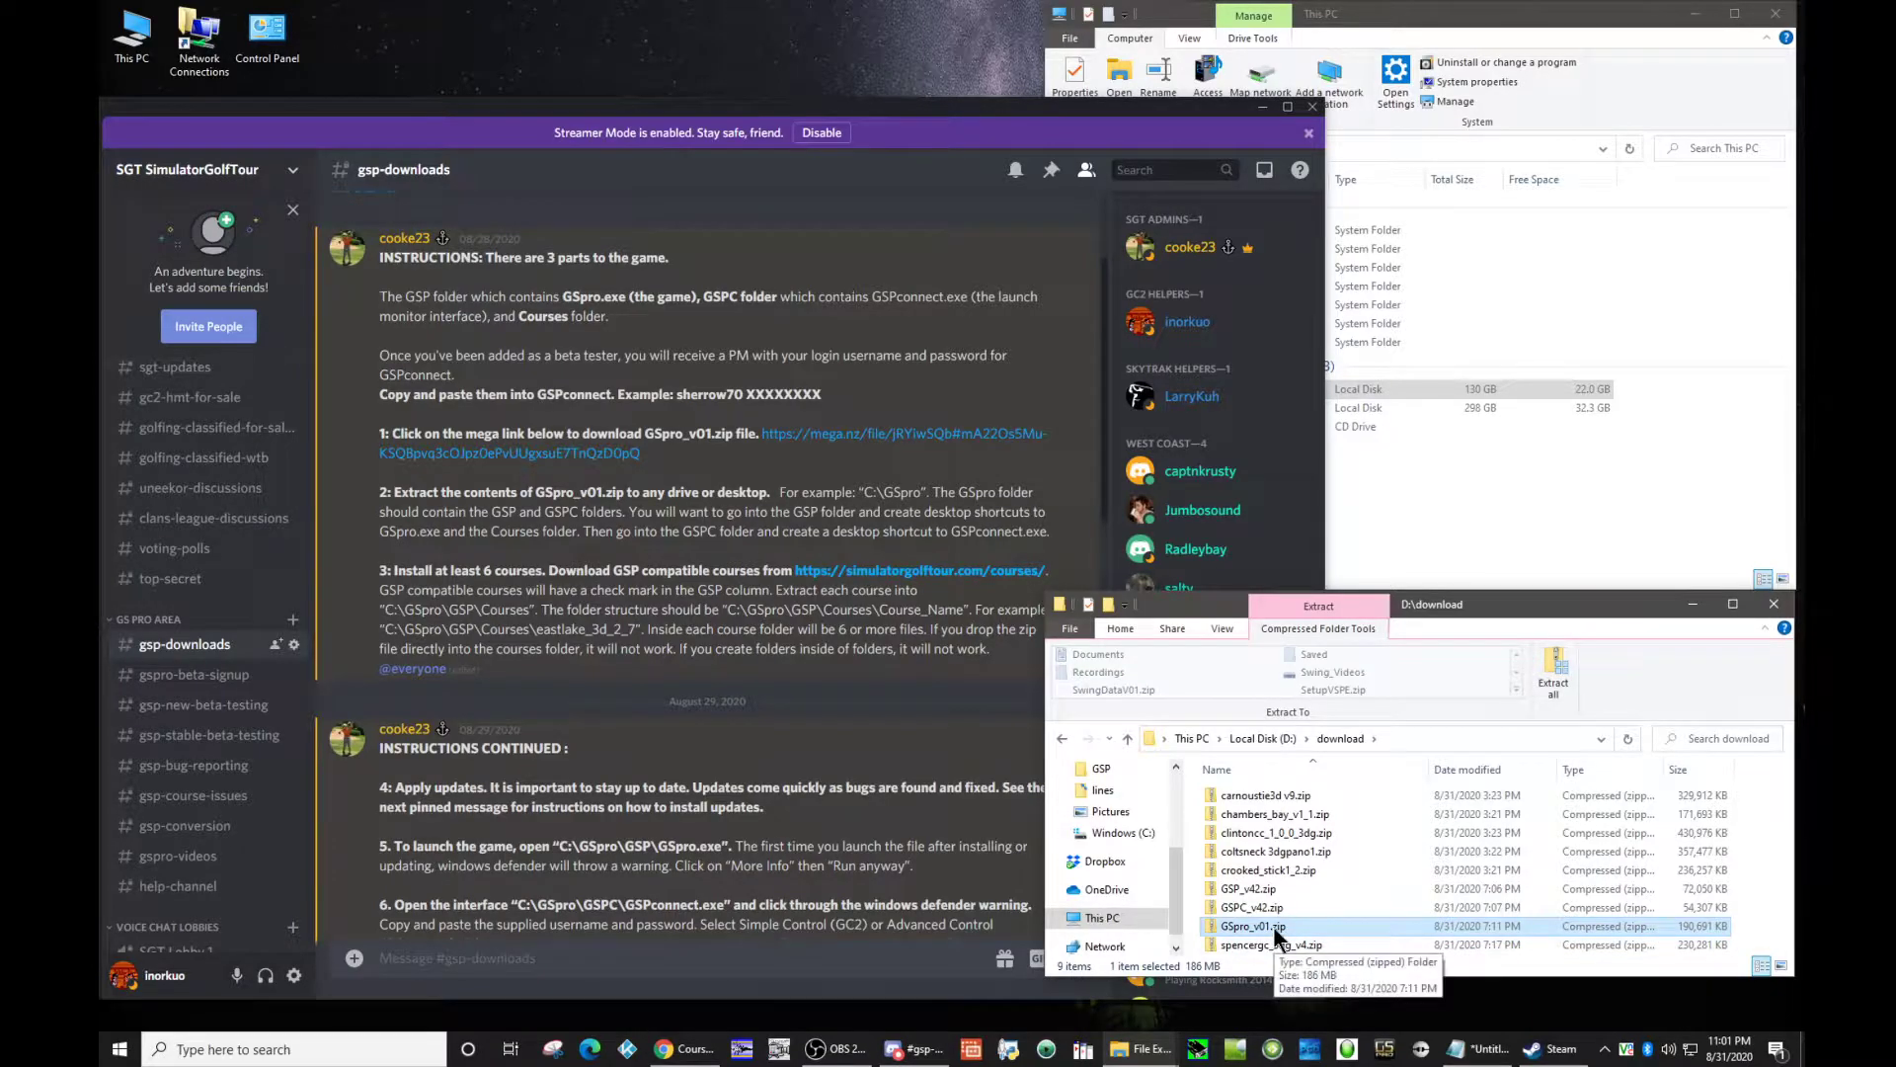
{"action": "double_click", "coordinate": [1272, 926]}
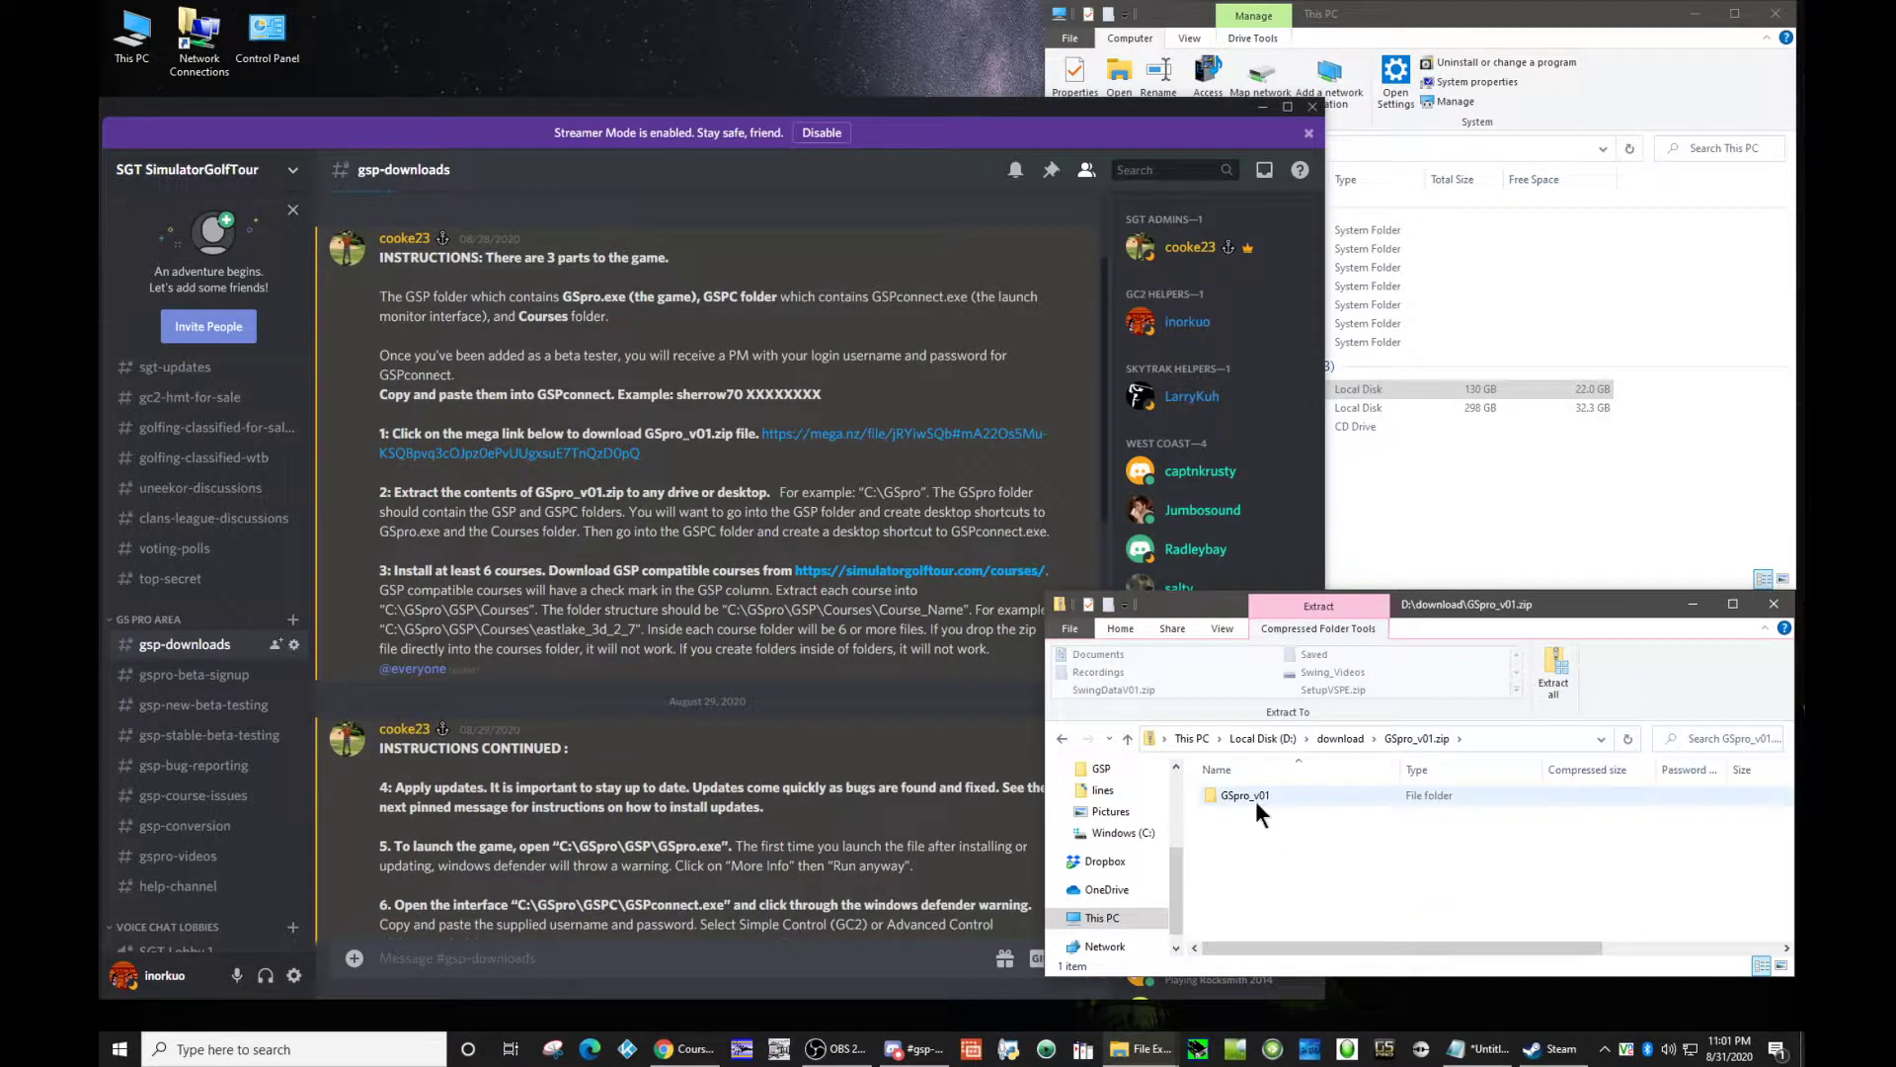
{"action": "double_click", "coordinate": [1247, 796]}
{"action": "double_click", "coordinate": [1232, 796]}
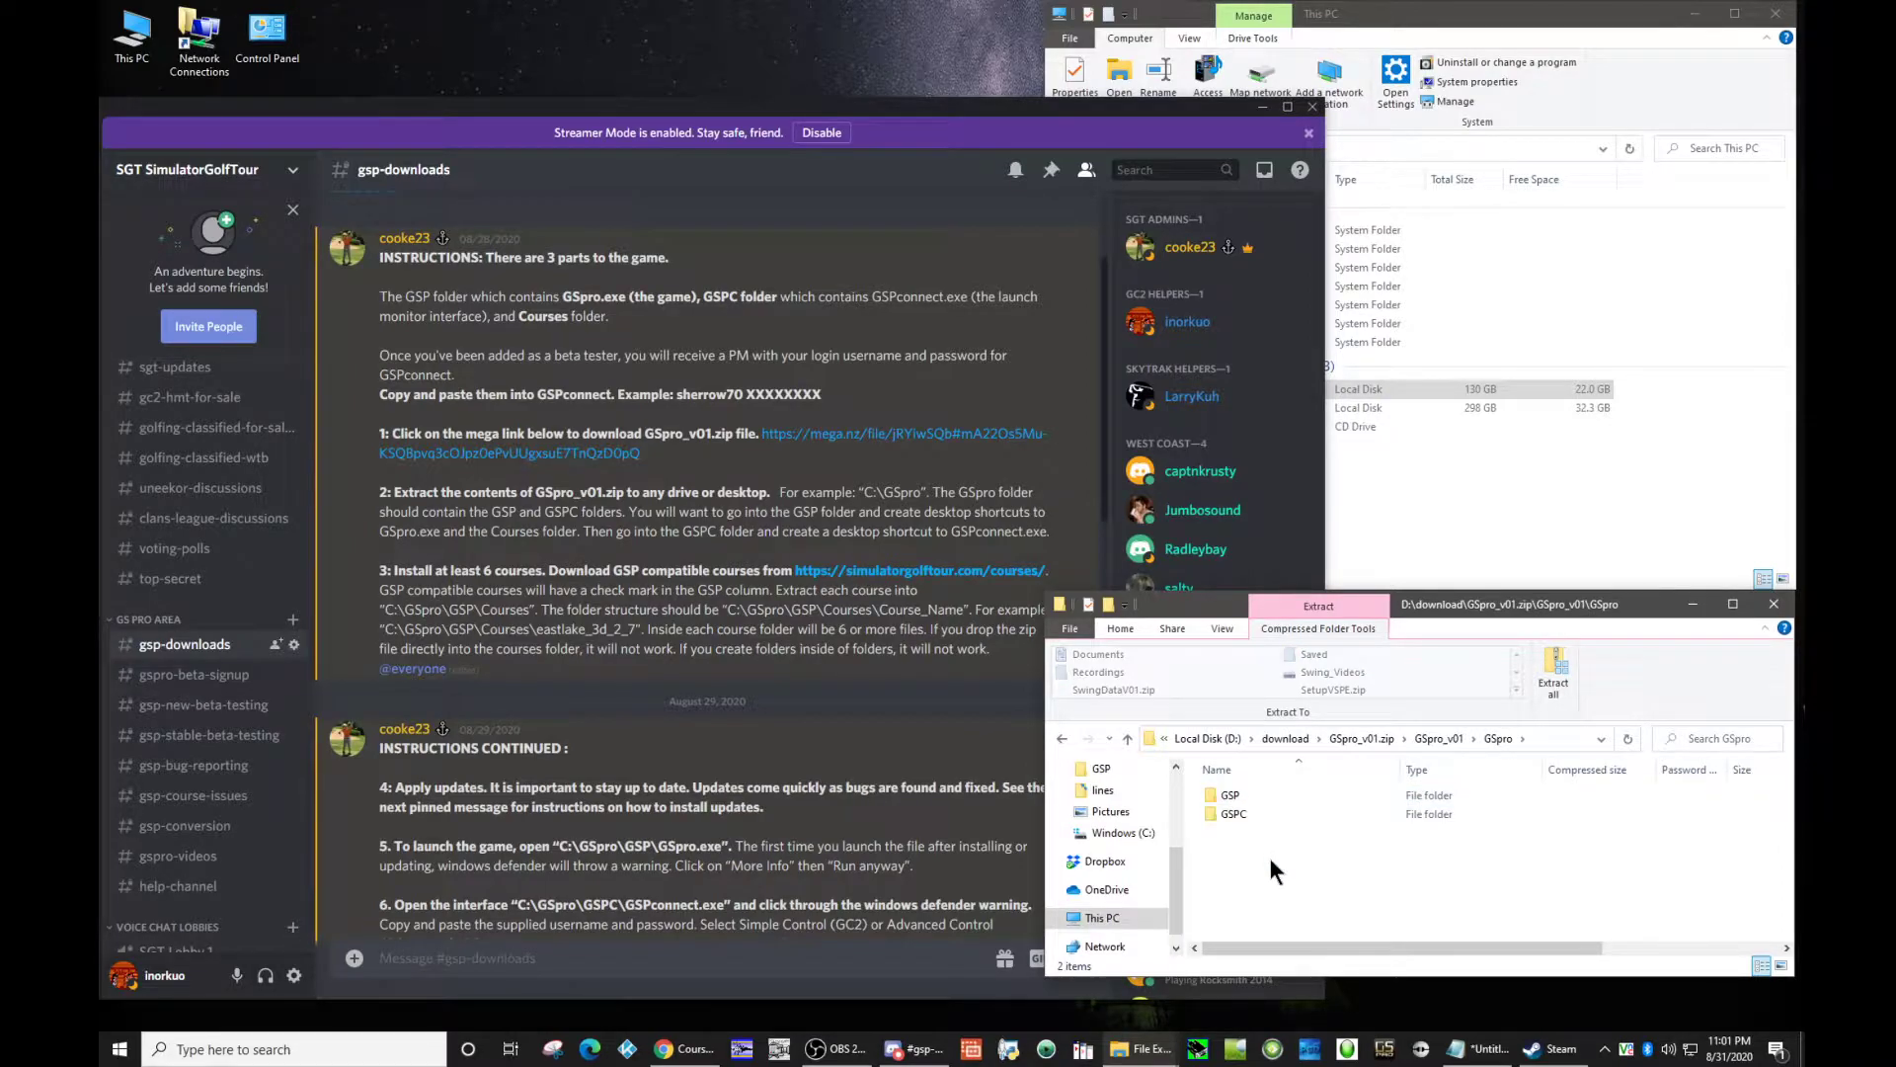
{"action": "left_click", "coordinate": [1247, 797]}
{"action": "left_click", "coordinate": [1246, 812]}
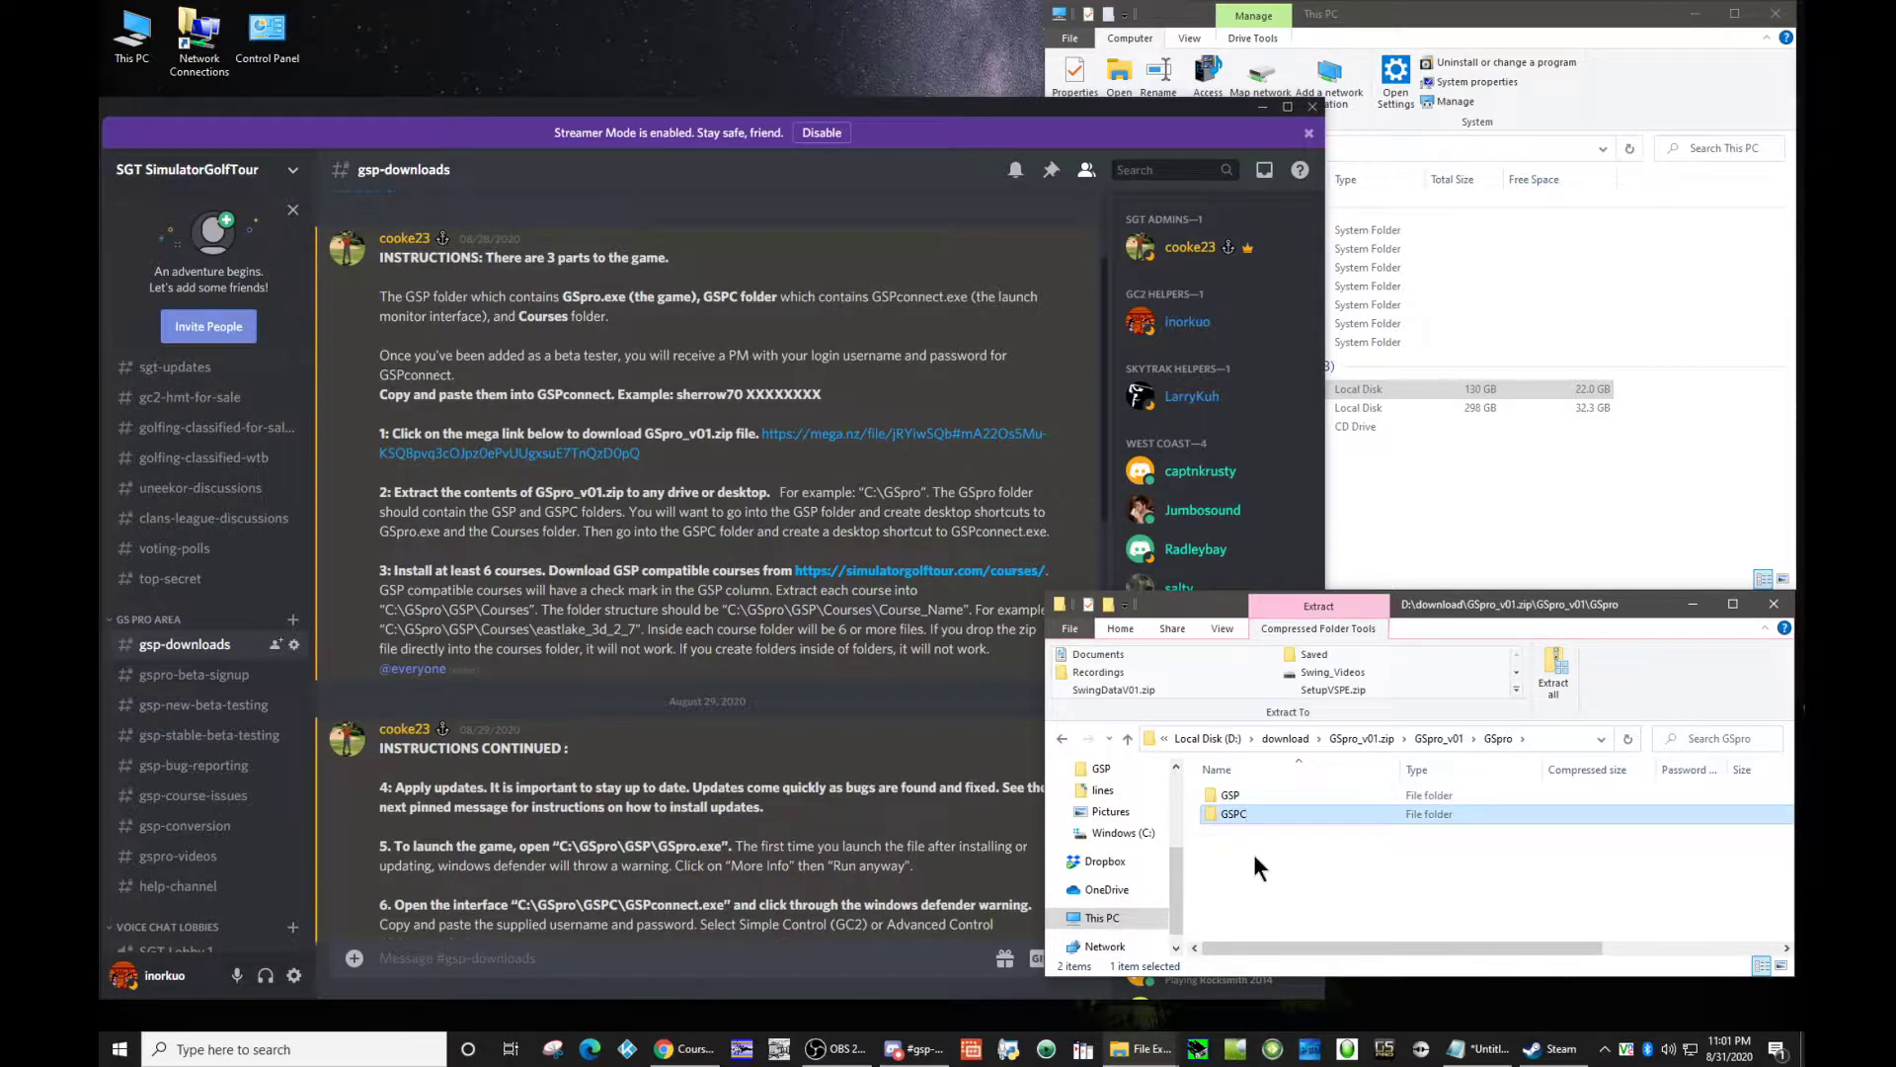
{"action": "left_click", "coordinate": [1253, 853]}
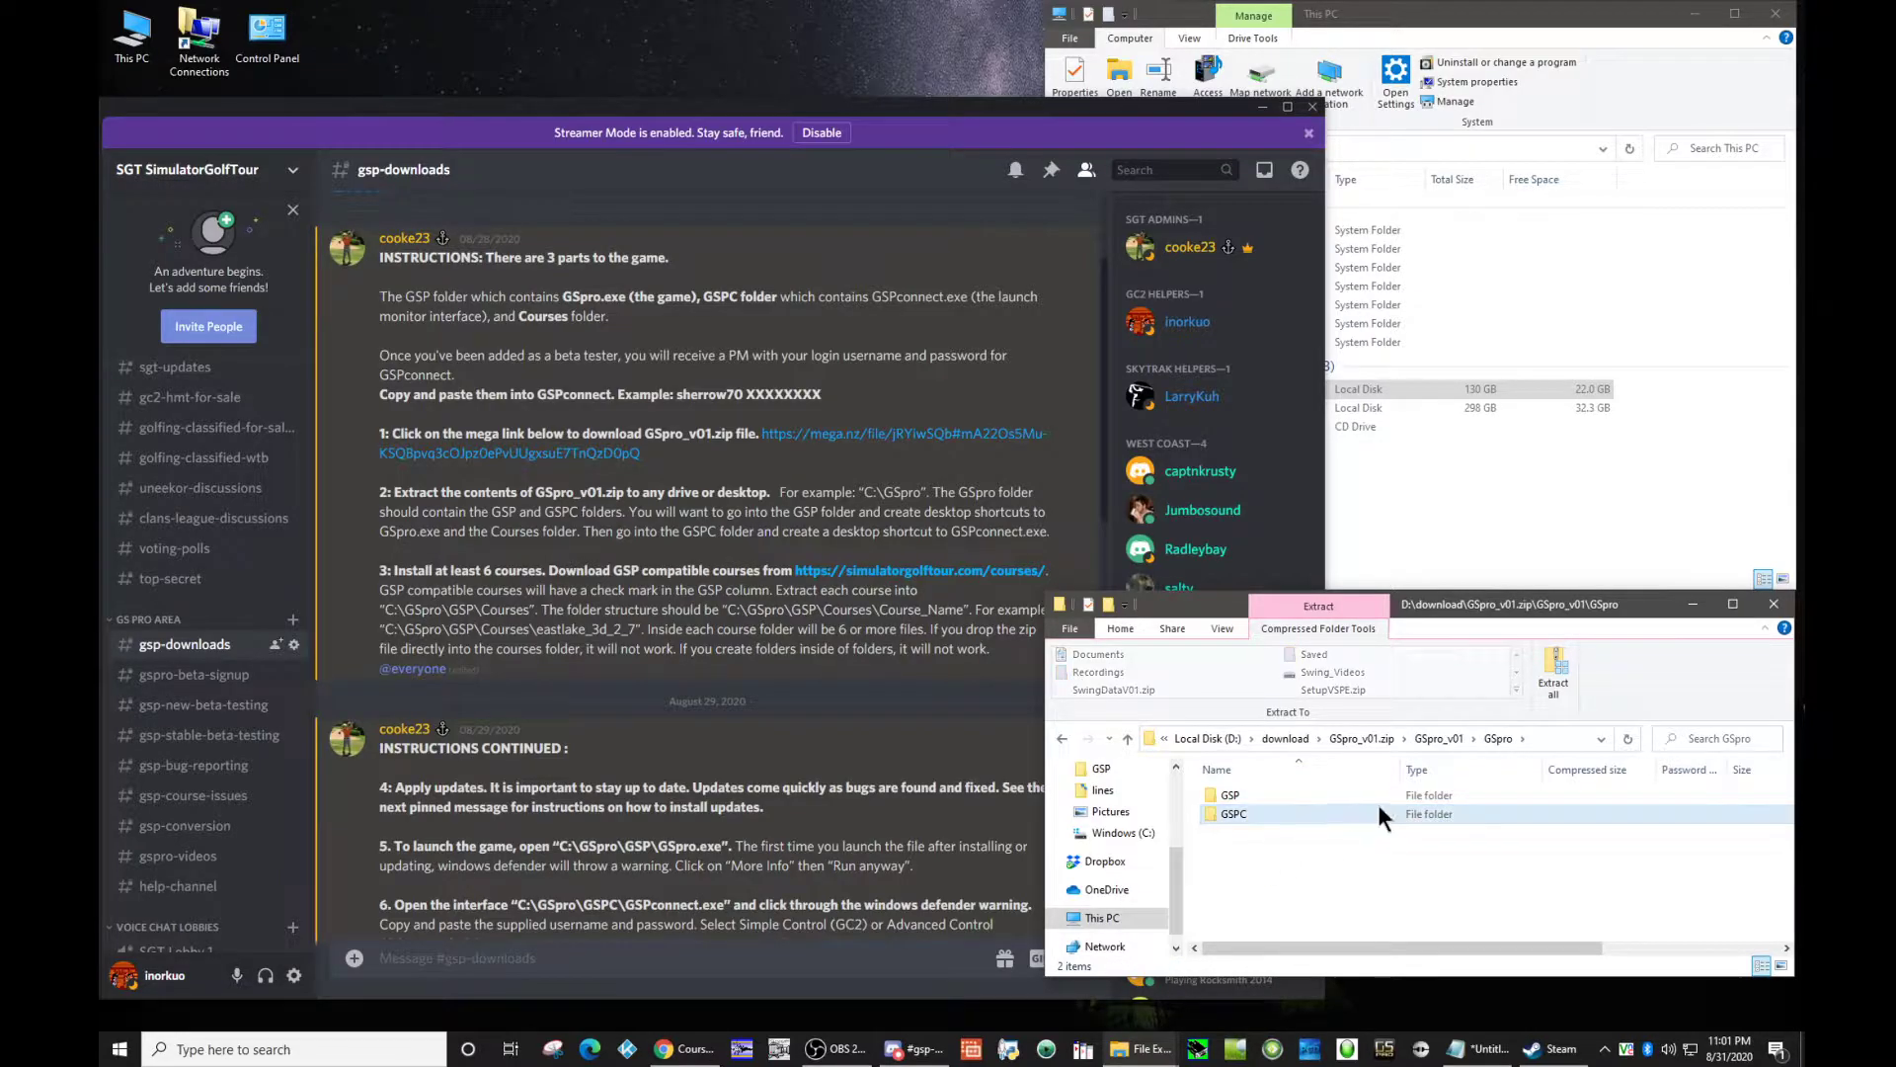
Step: Extract the GSpro folder from GSpro_v01.zip to the root of the C: drive
{"action": "left_click", "coordinate": [1448, 526]}
{"action": "double_click", "coordinate": [1271, 389]}
{"action": "left_click", "coordinate": [1372, 897]}
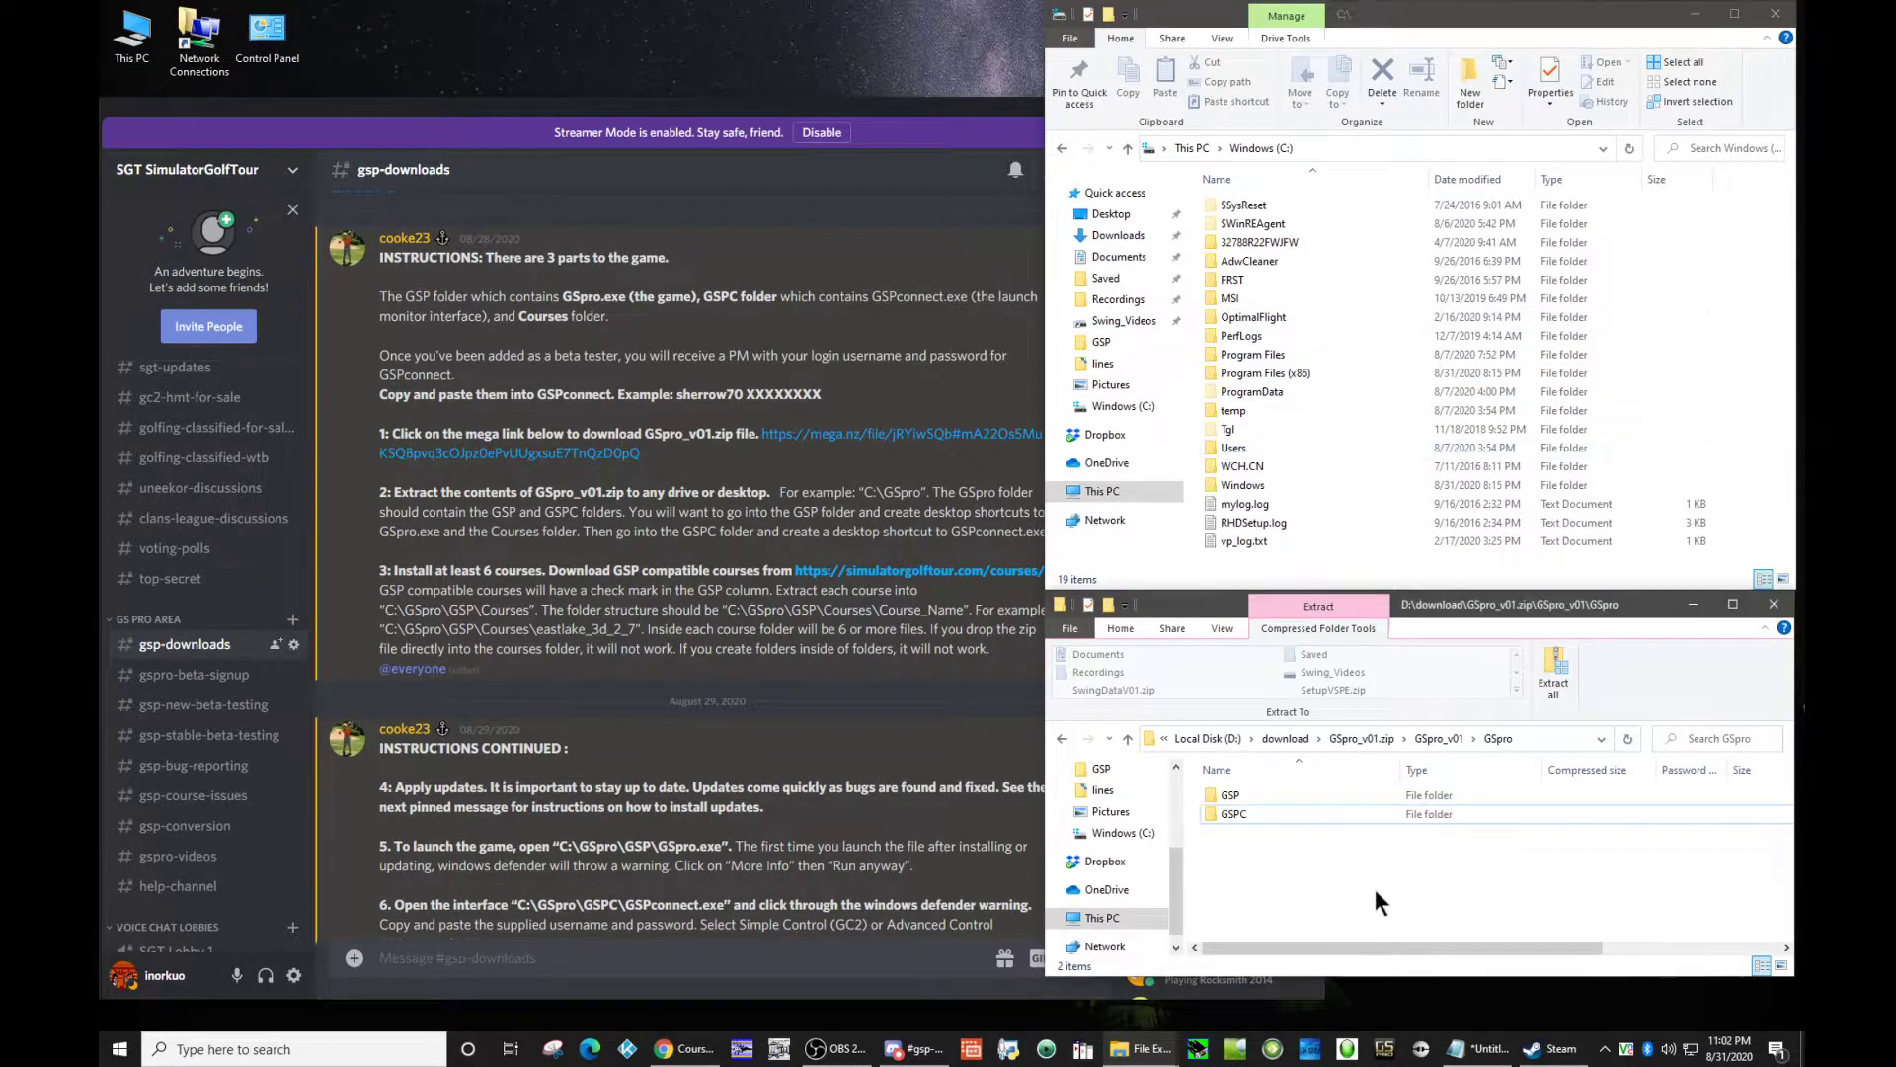
{"action": "left_click", "coordinate": [1438, 740]}
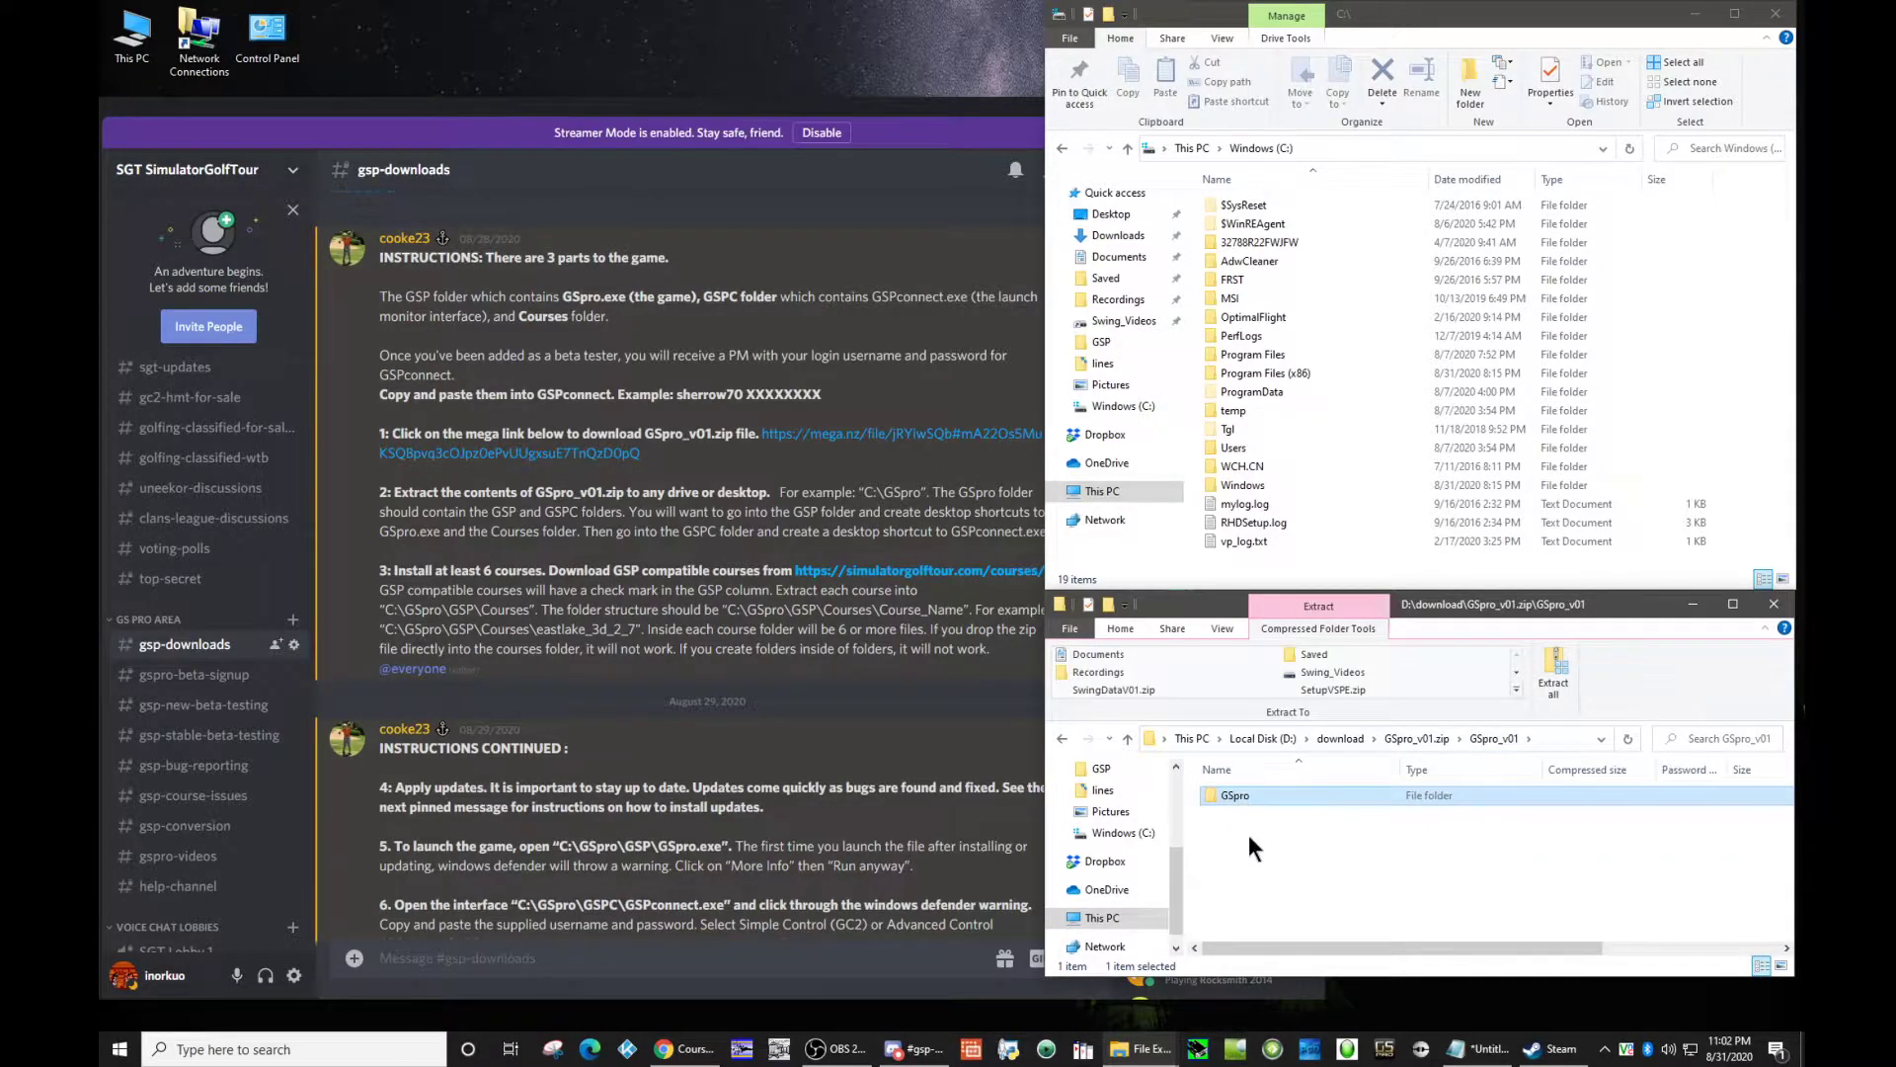
{"action": "left_click_drag", "start_coordinate": [1230, 798], "coordinate": [1331, 567]}
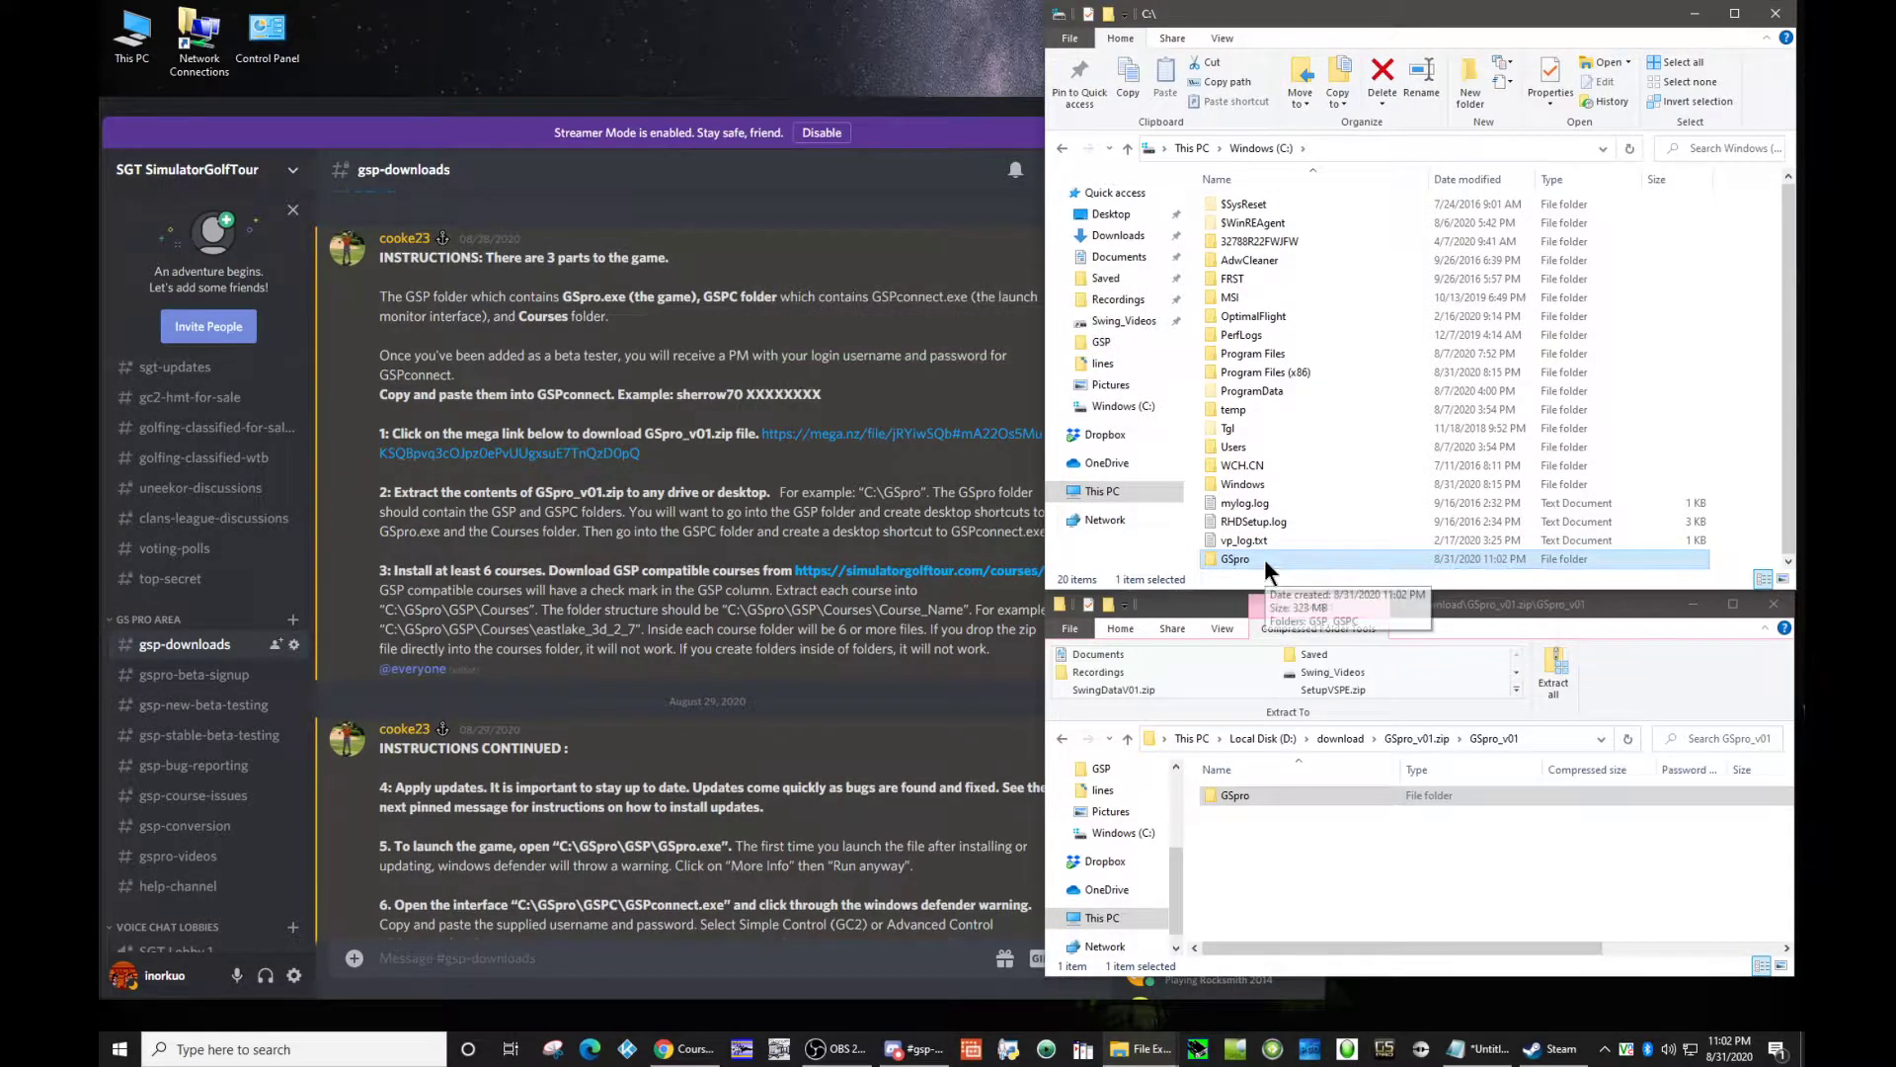
Step: Create a desktop shortcut to GSpro.exe from the C:\GSpro\GSP folder, moving the Discord window up to uncover the desktop
{"action": "double_click", "coordinate": [1267, 563]}
{"action": "left_click_drag", "start_coordinate": [626, 111], "coordinate": [627, 37]}
{"action": "left_click", "coordinate": [1353, 323]}
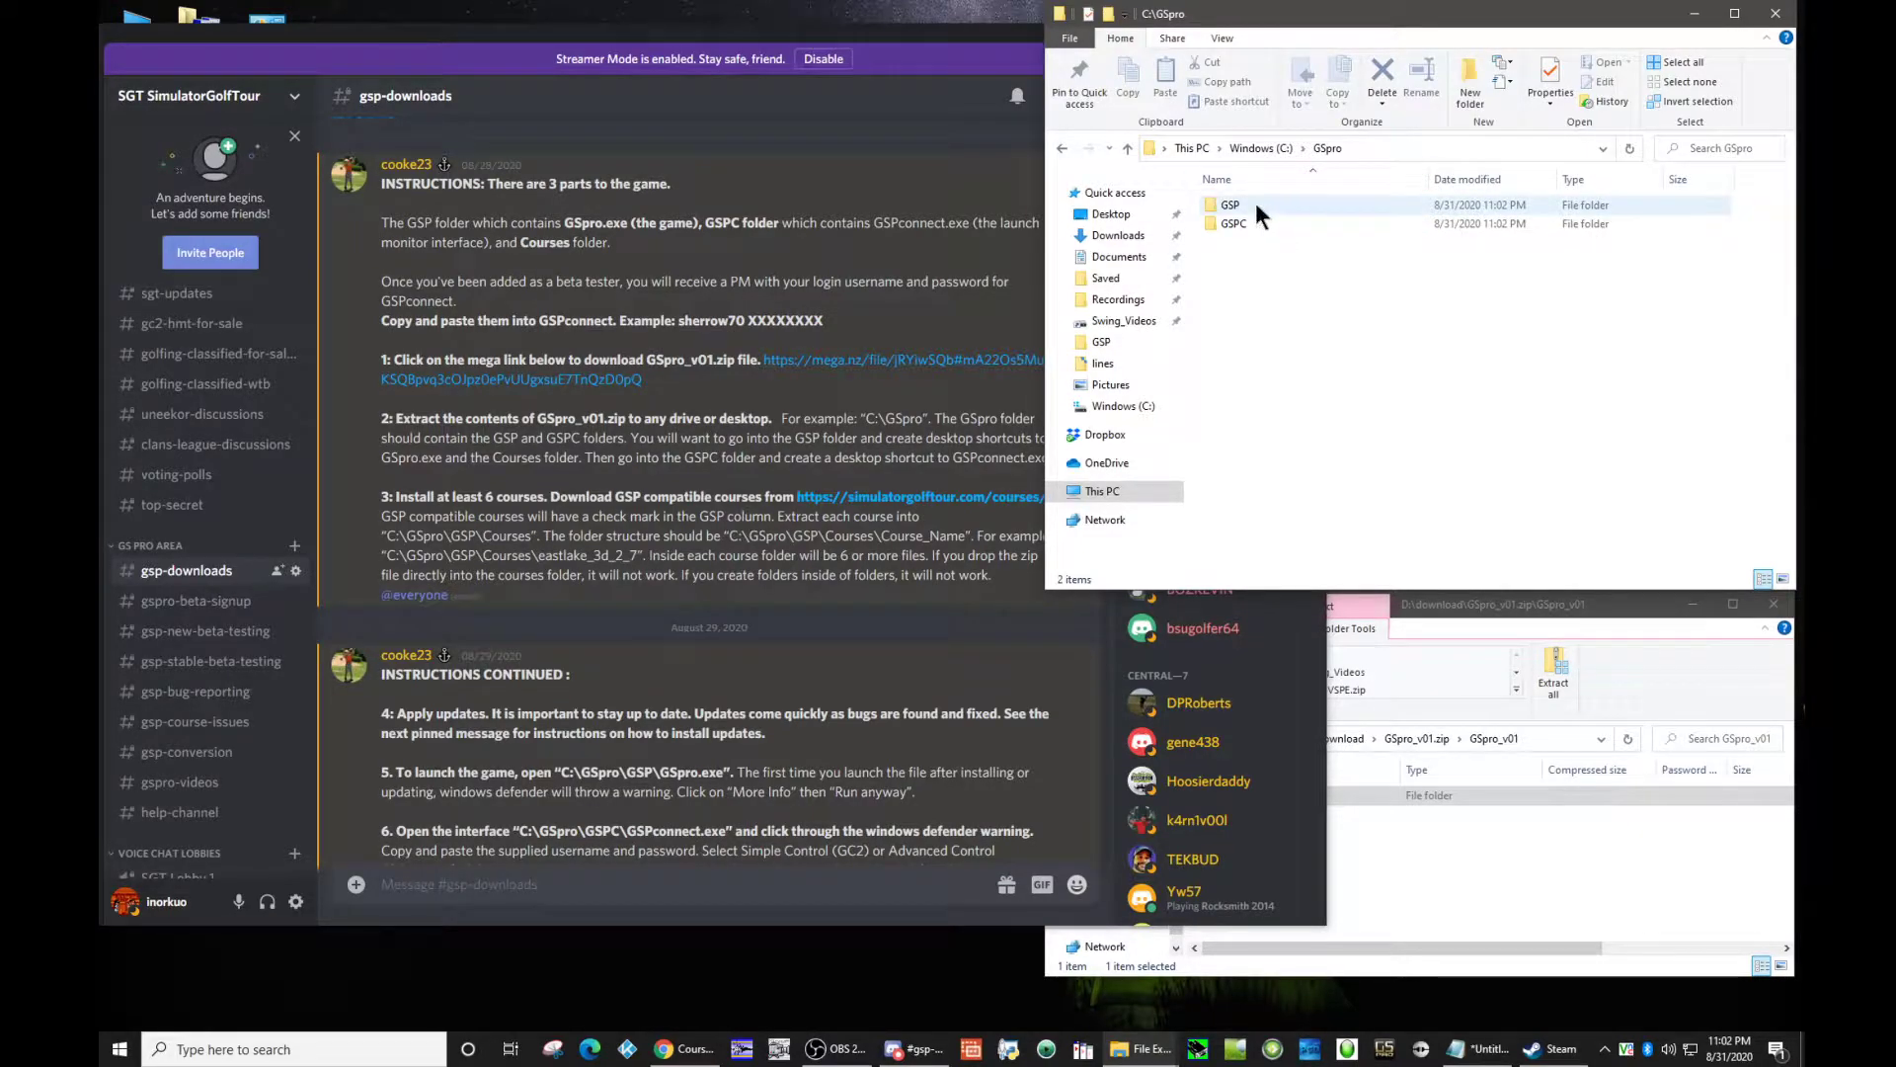
{"action": "double_click", "coordinate": [1231, 210]}
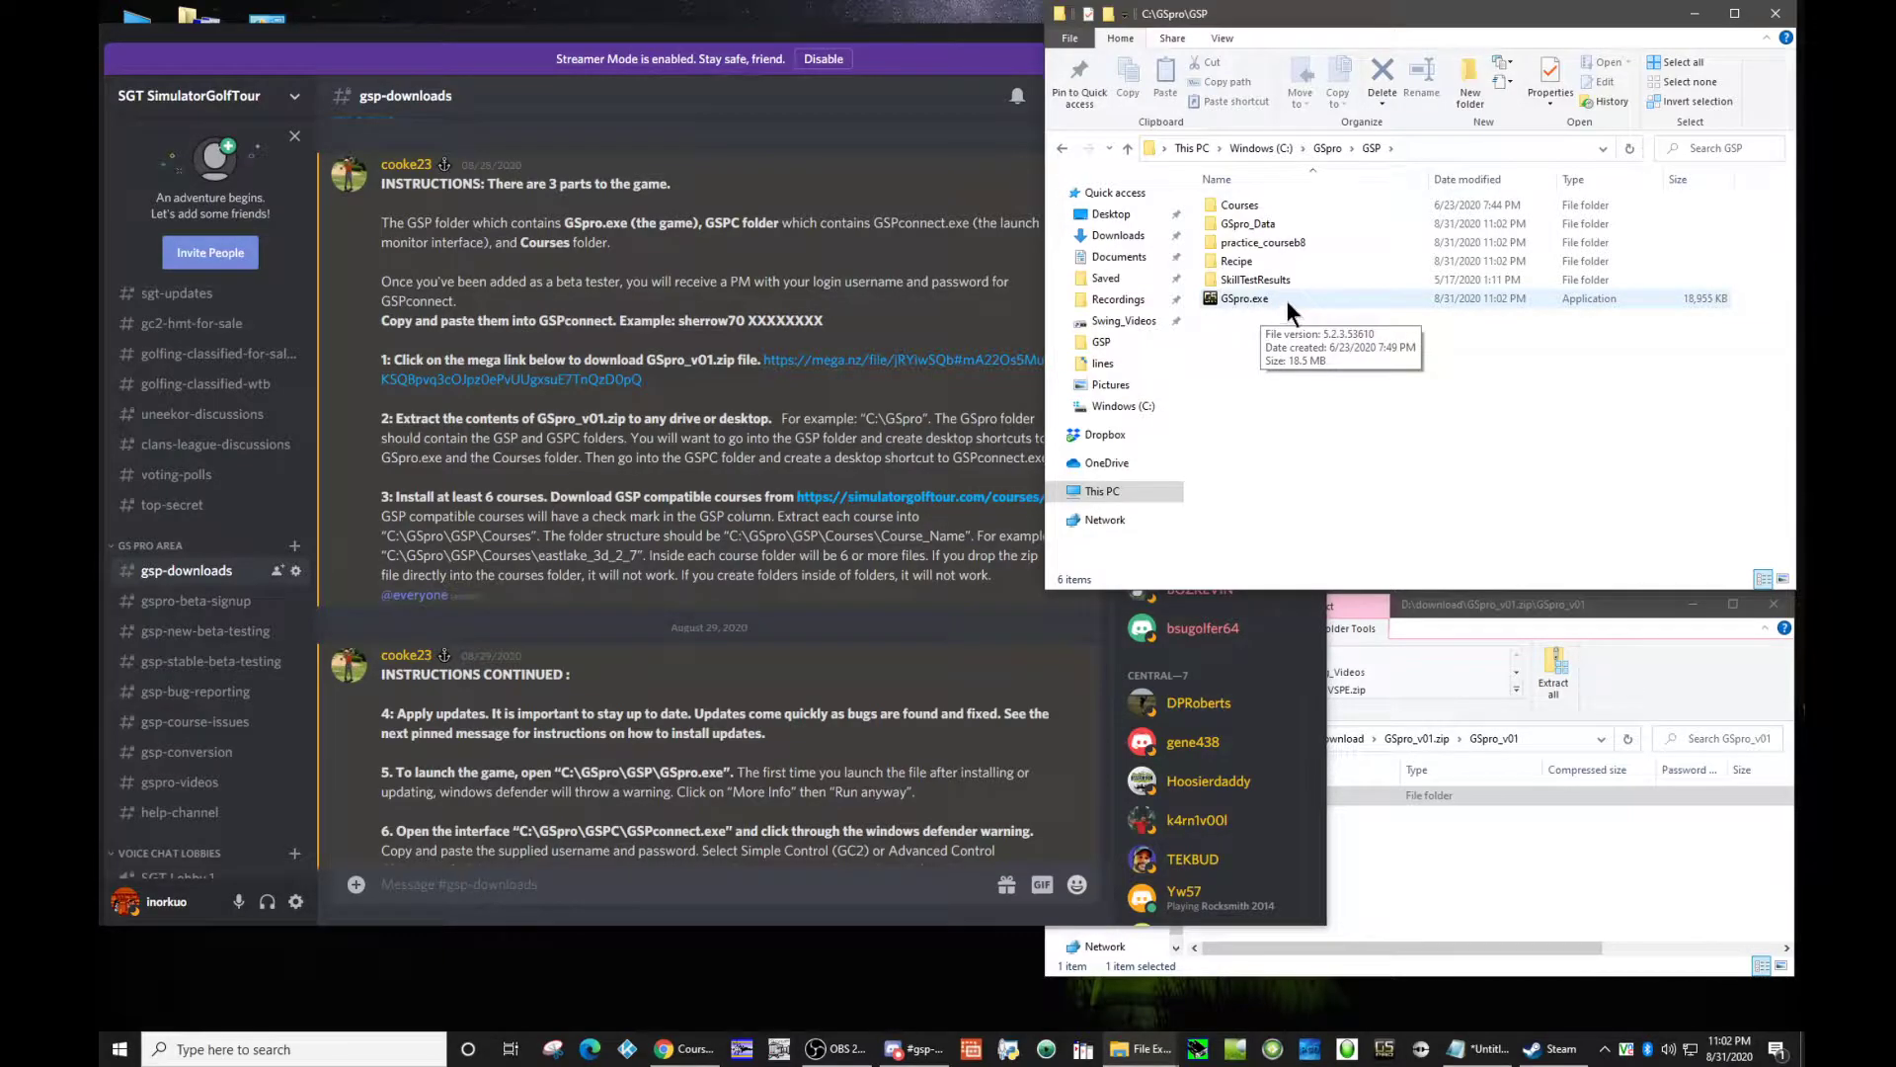
{"action": "right_click", "coordinate": [1288, 300]}
{"action": "right_click", "coordinate": [1220, 294]}
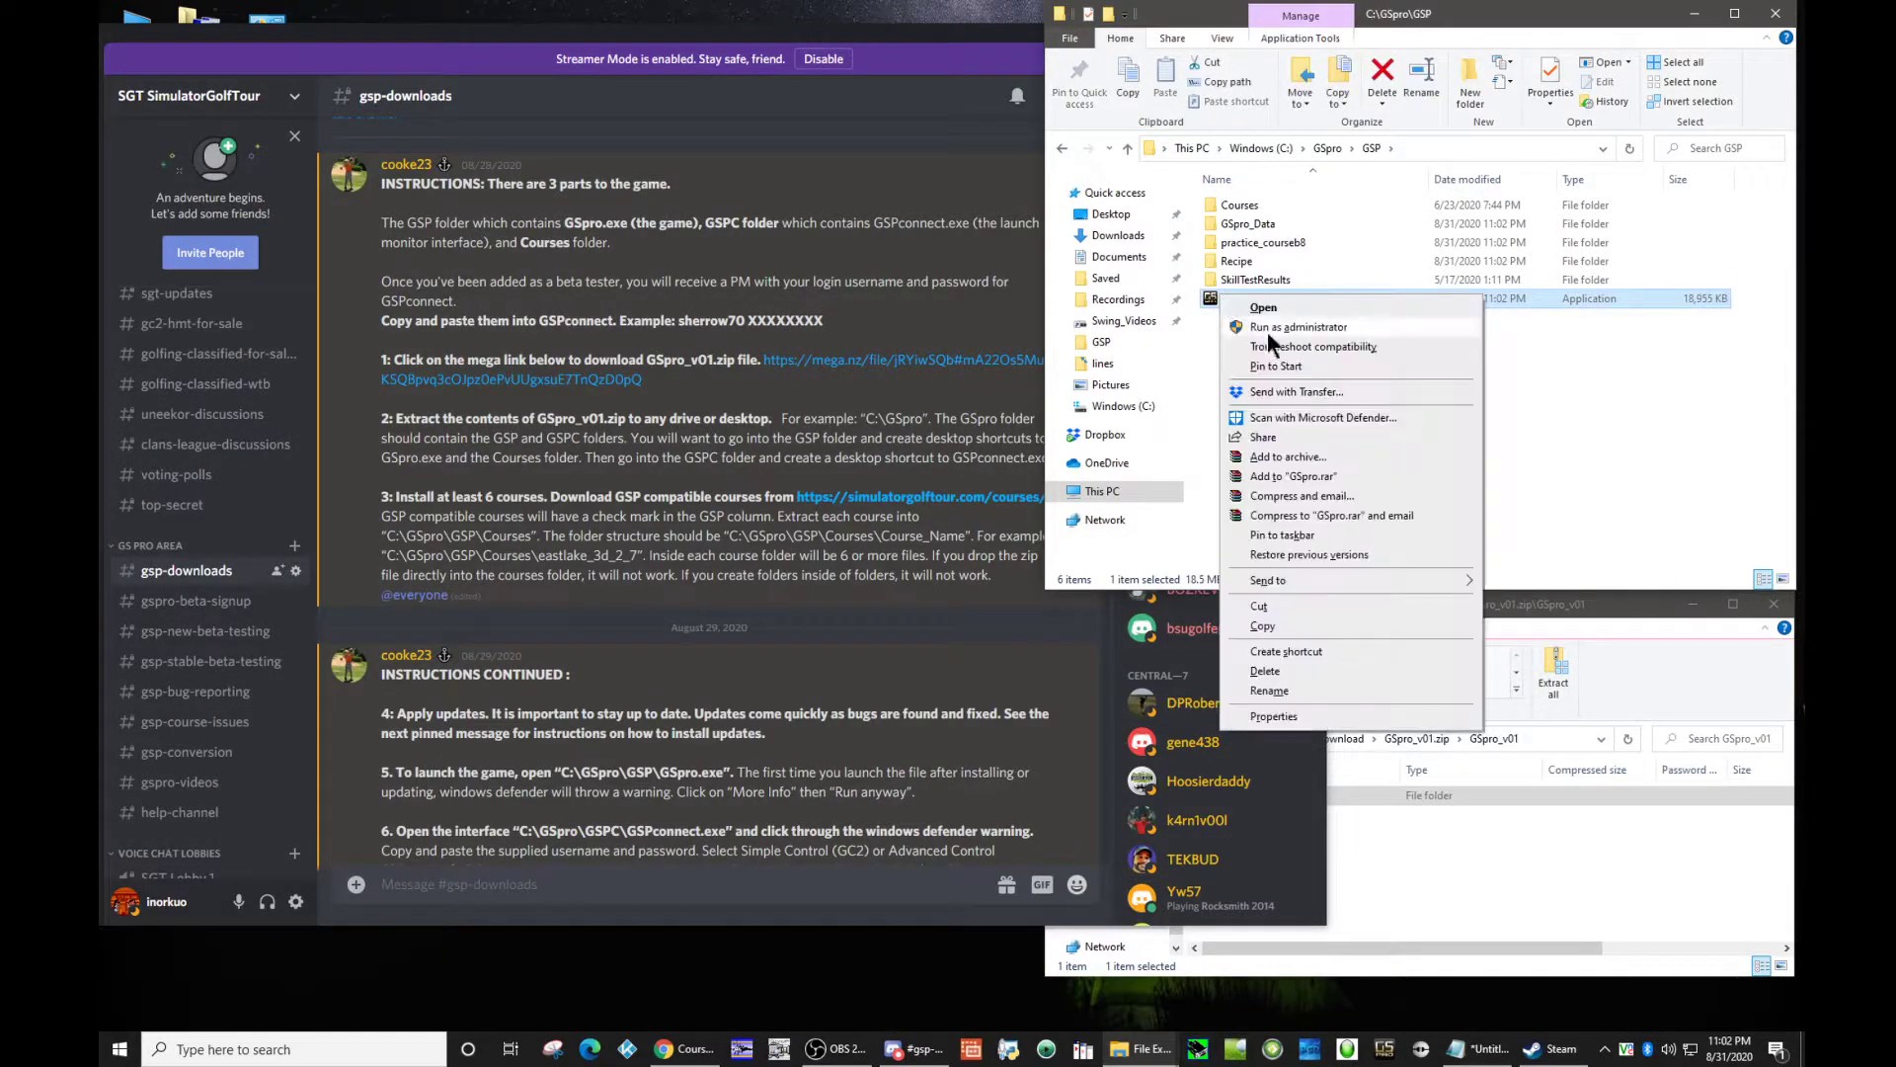
{"action": "mouse_move", "coordinate": [1319, 573]}
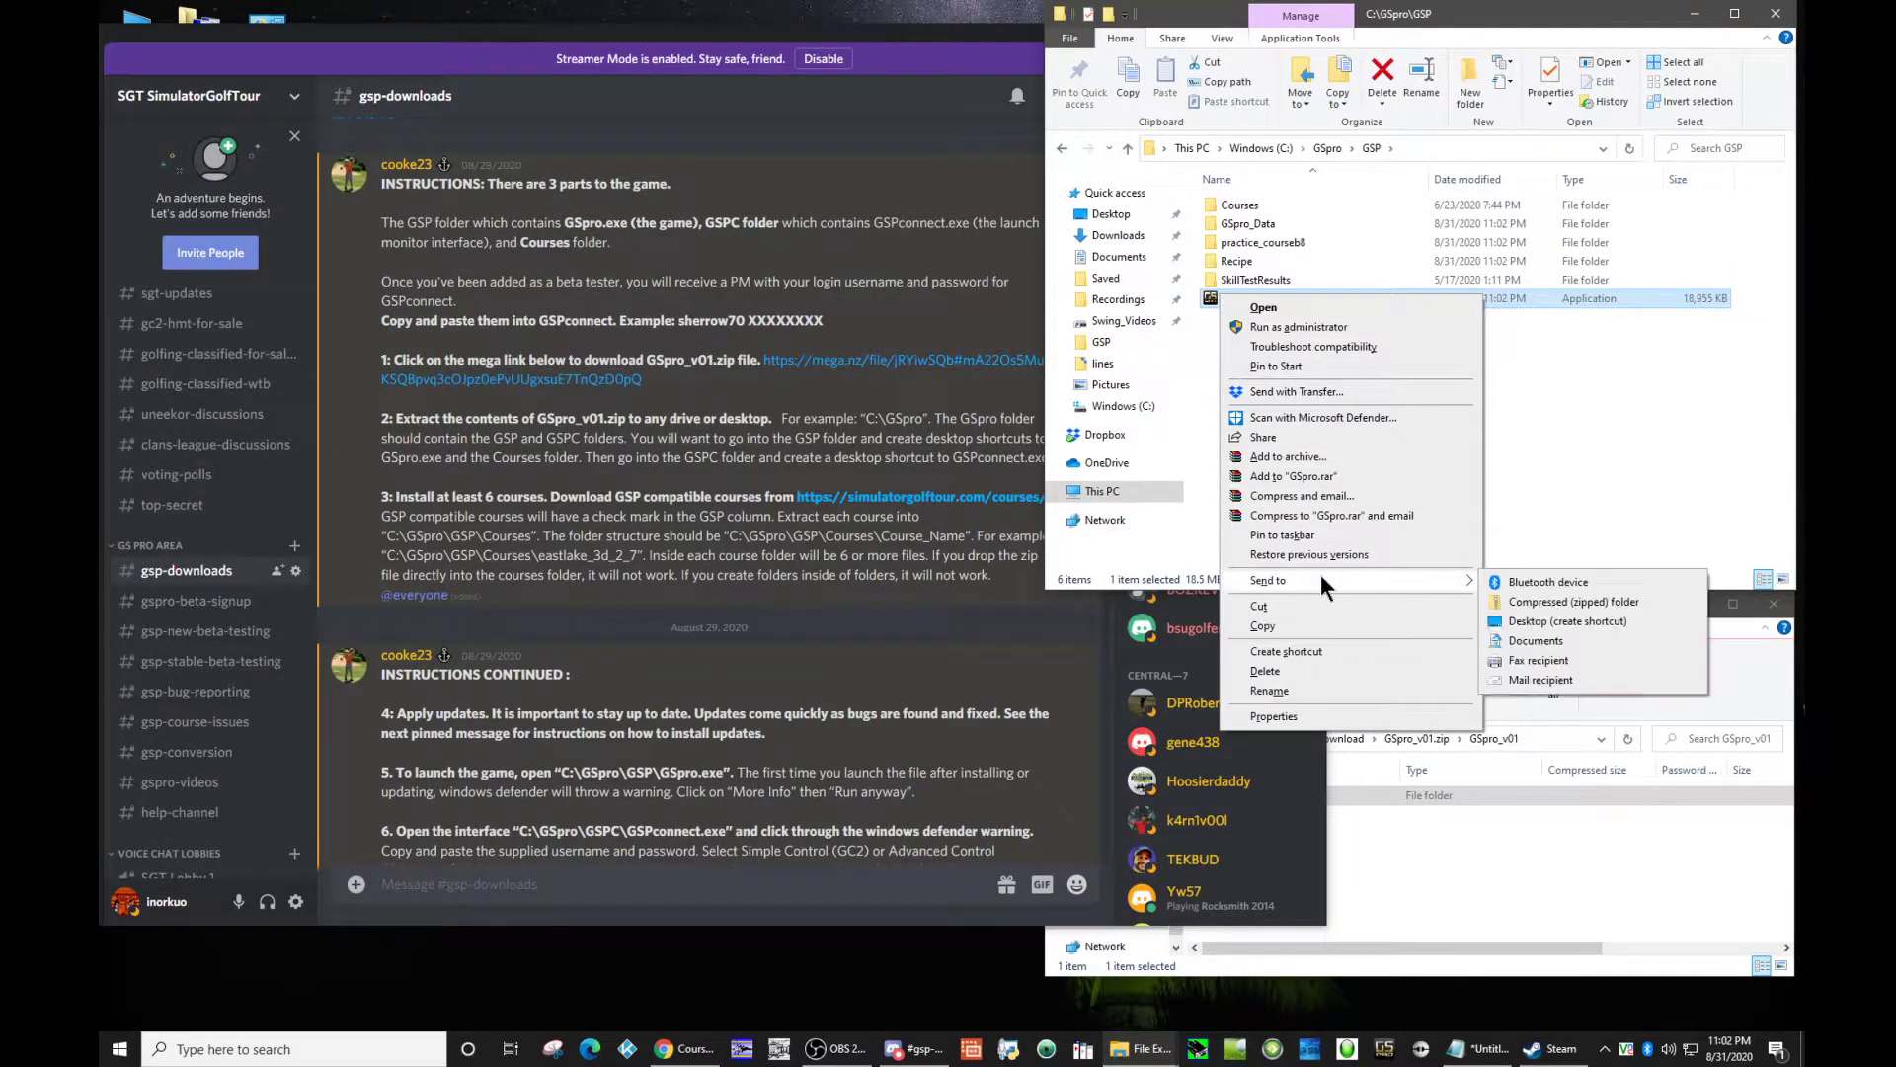
{"action": "left_click", "coordinate": [1561, 633]}
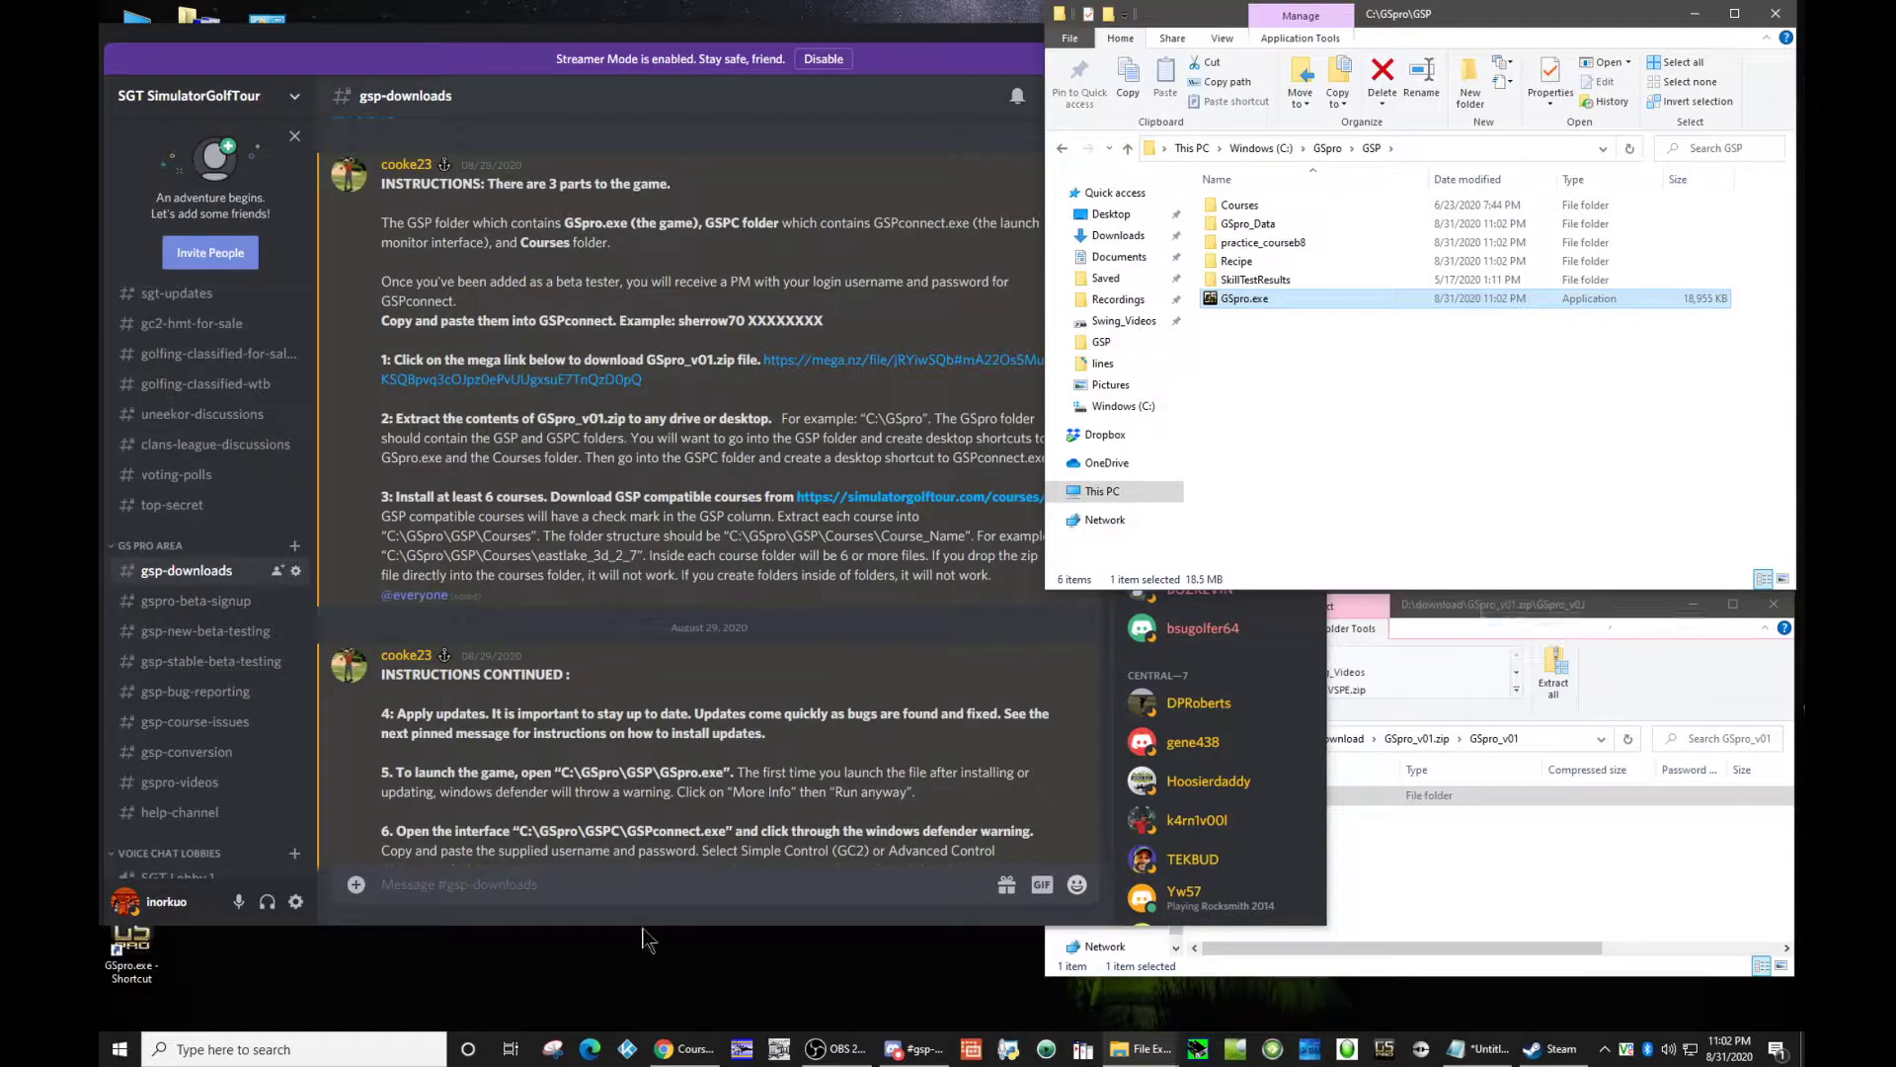
Step: Create a desktop shortcut to GSPconnect.exe from the C:\GSpro\GSPC folder
{"action": "left_click", "coordinate": [1328, 148]}
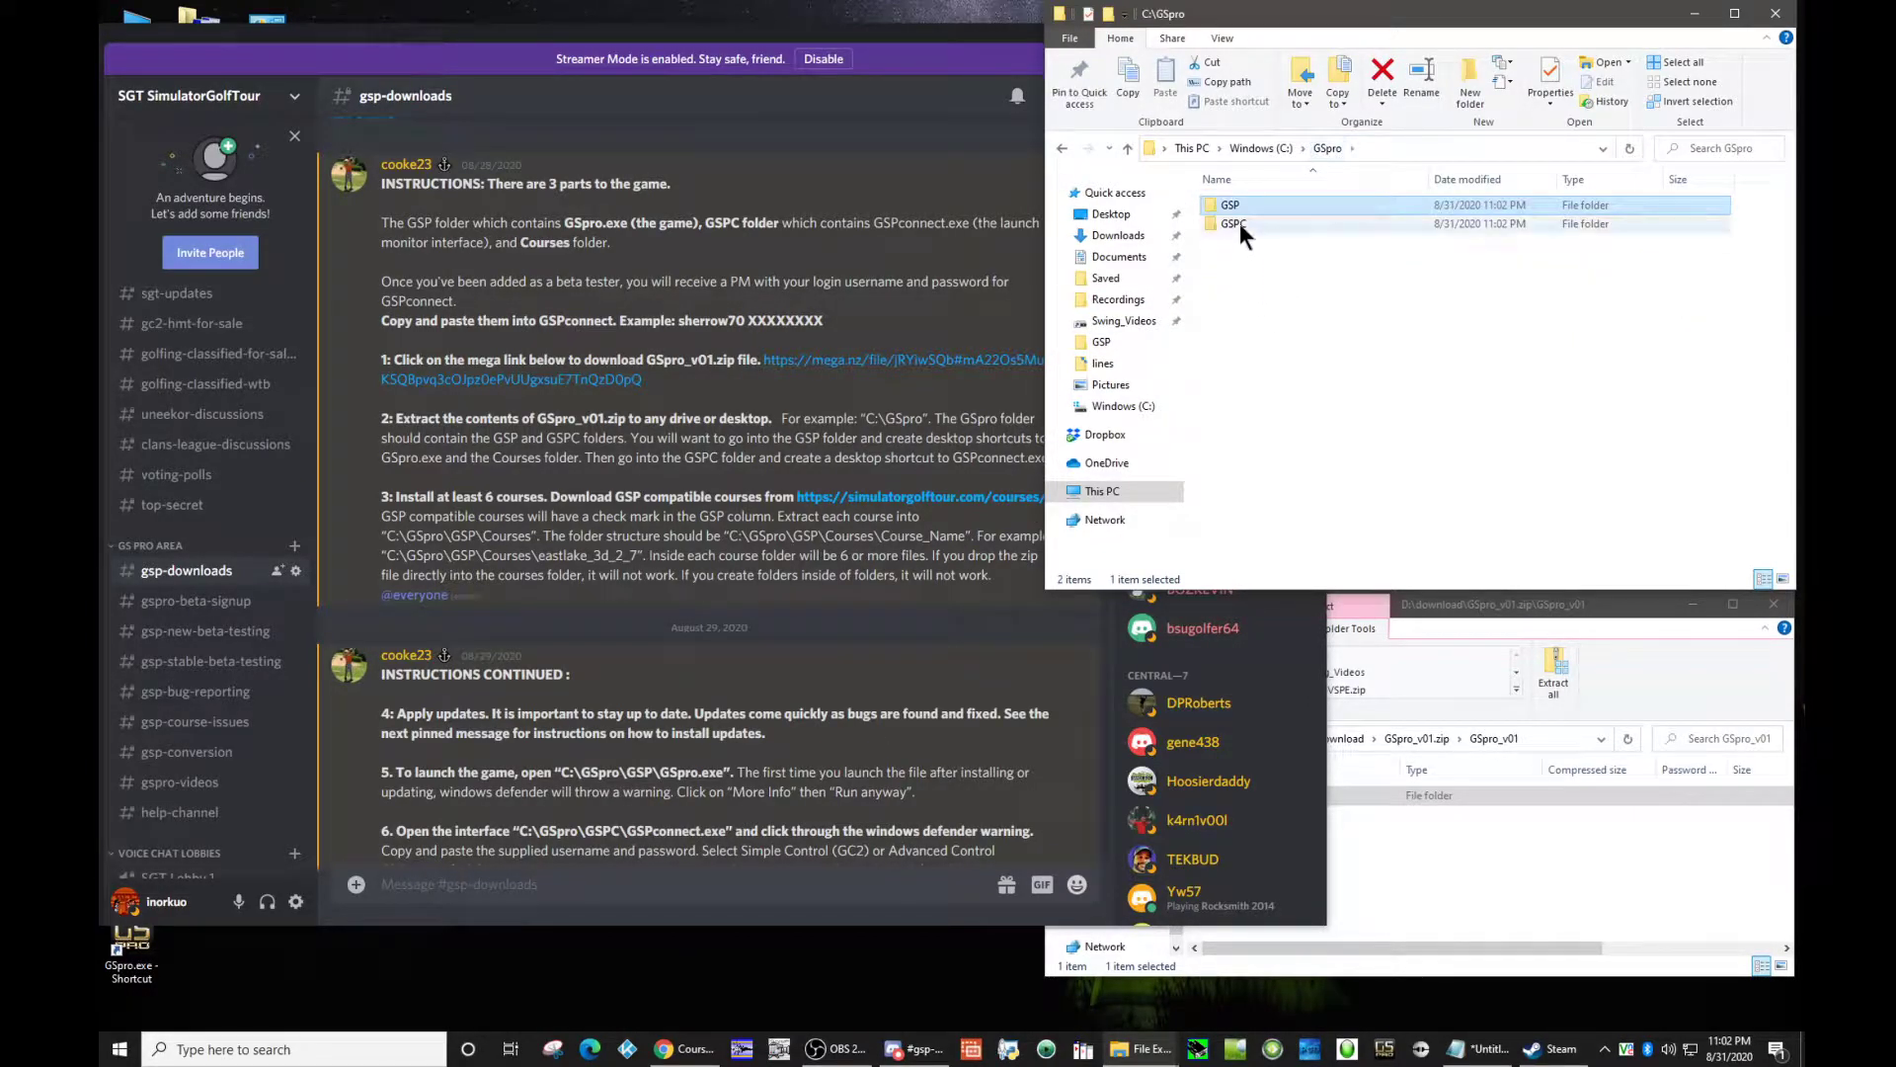
{"action": "double_click", "coordinate": [1240, 223]}
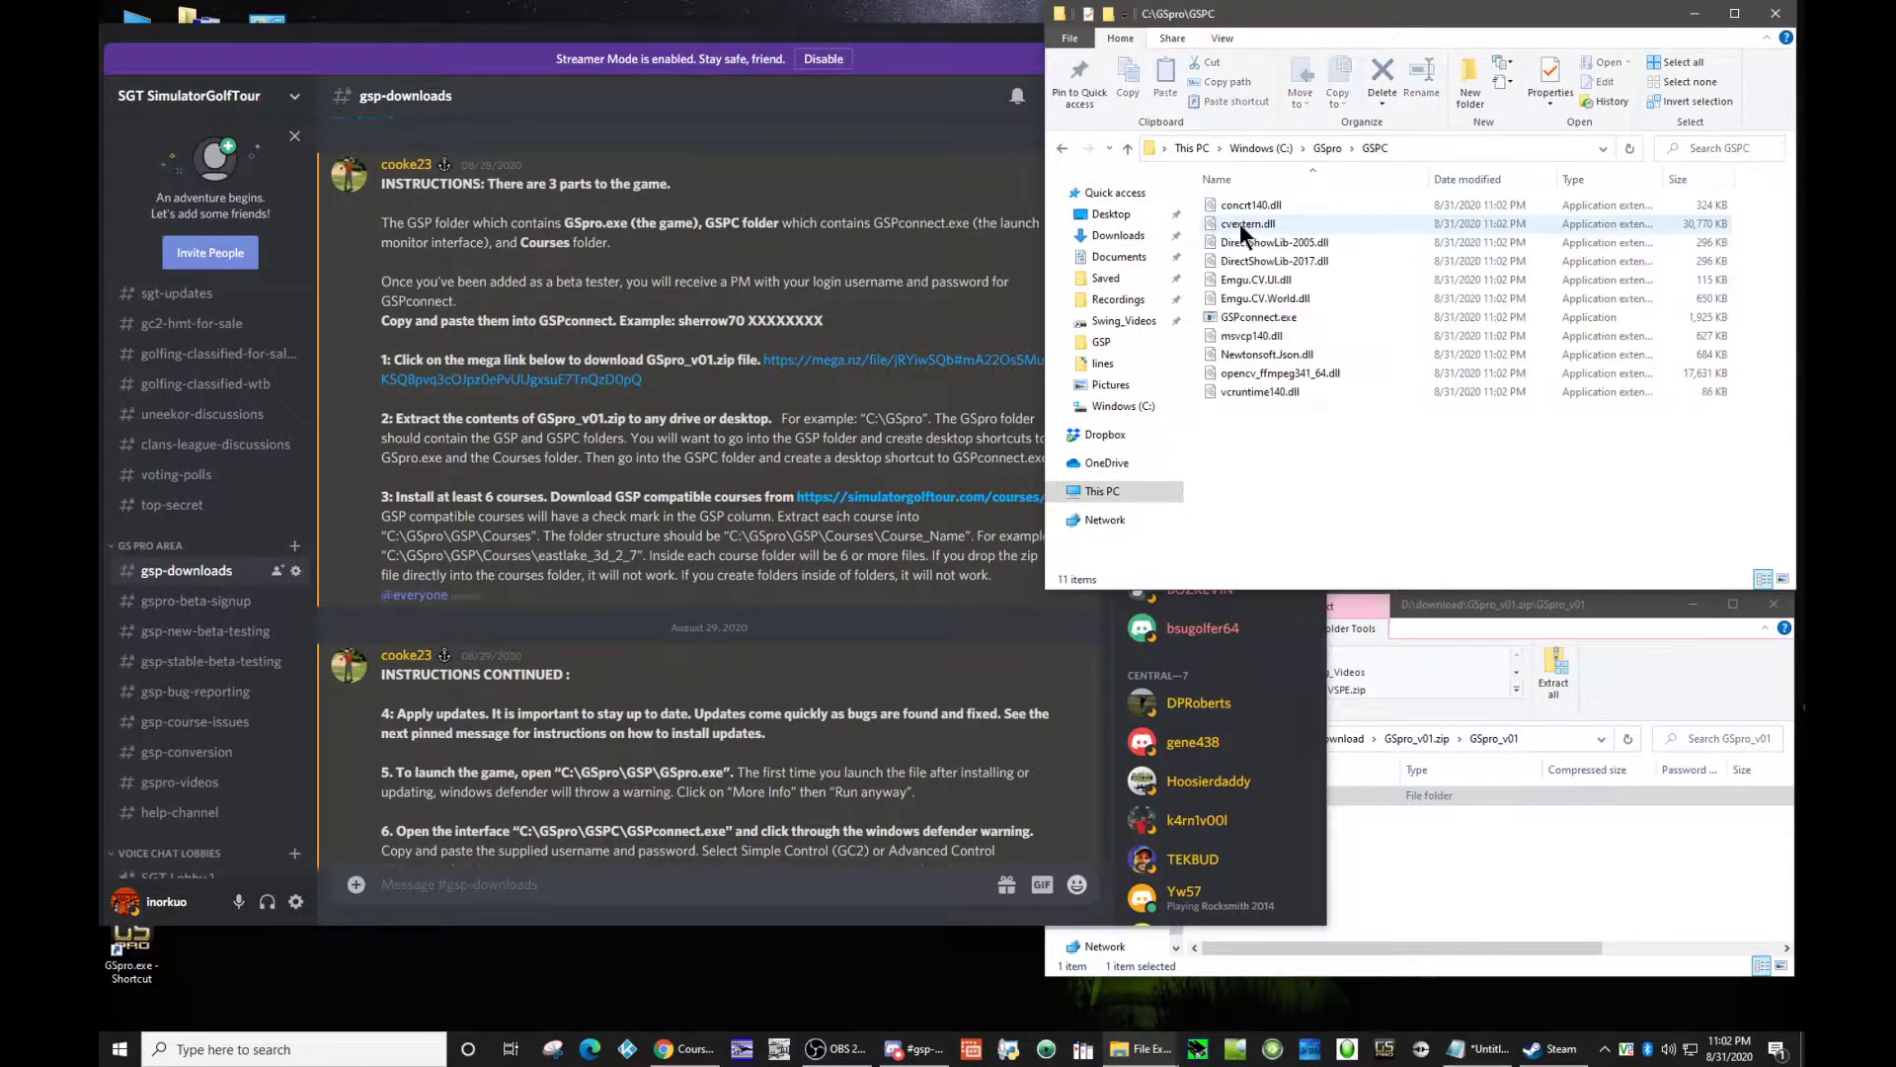
{"action": "right_click", "coordinate": [1235, 314]}
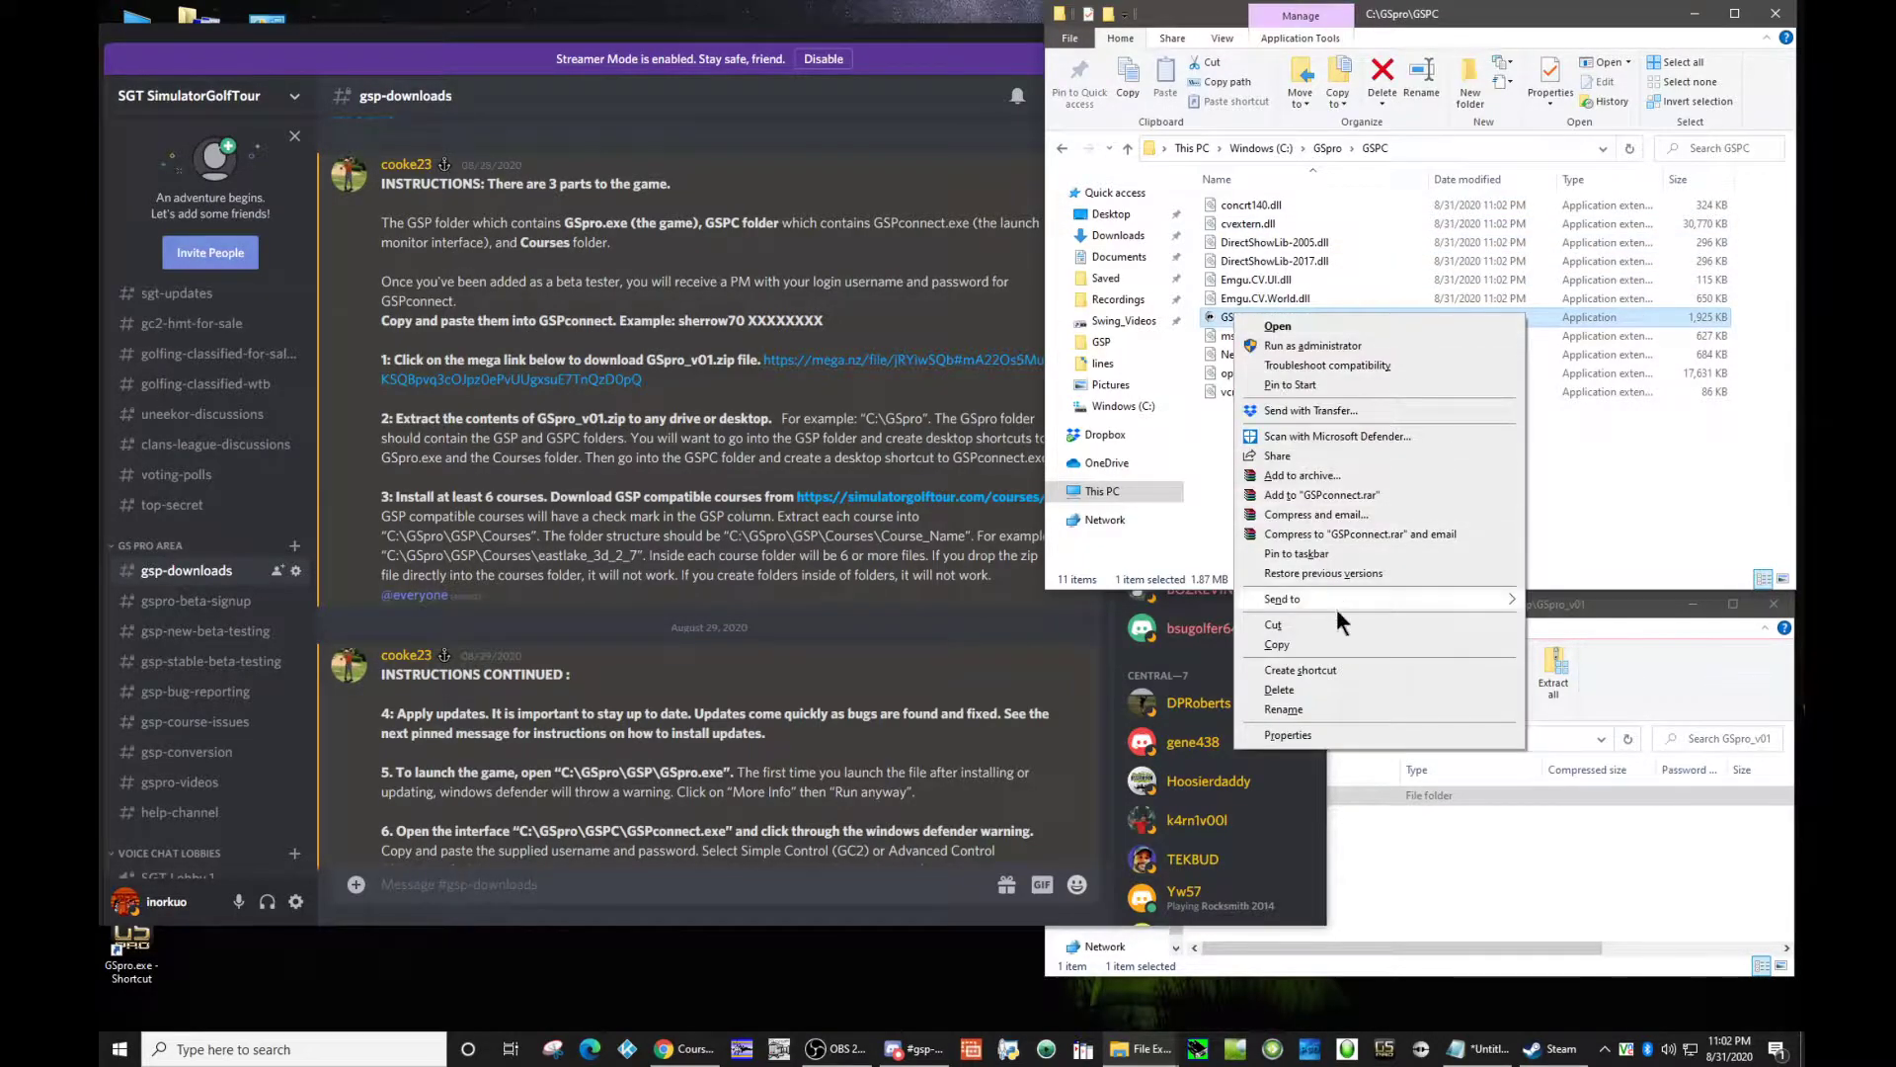
{"action": "mouse_move", "coordinate": [1348, 601]}
{"action": "left_click", "coordinate": [1669, 633]}
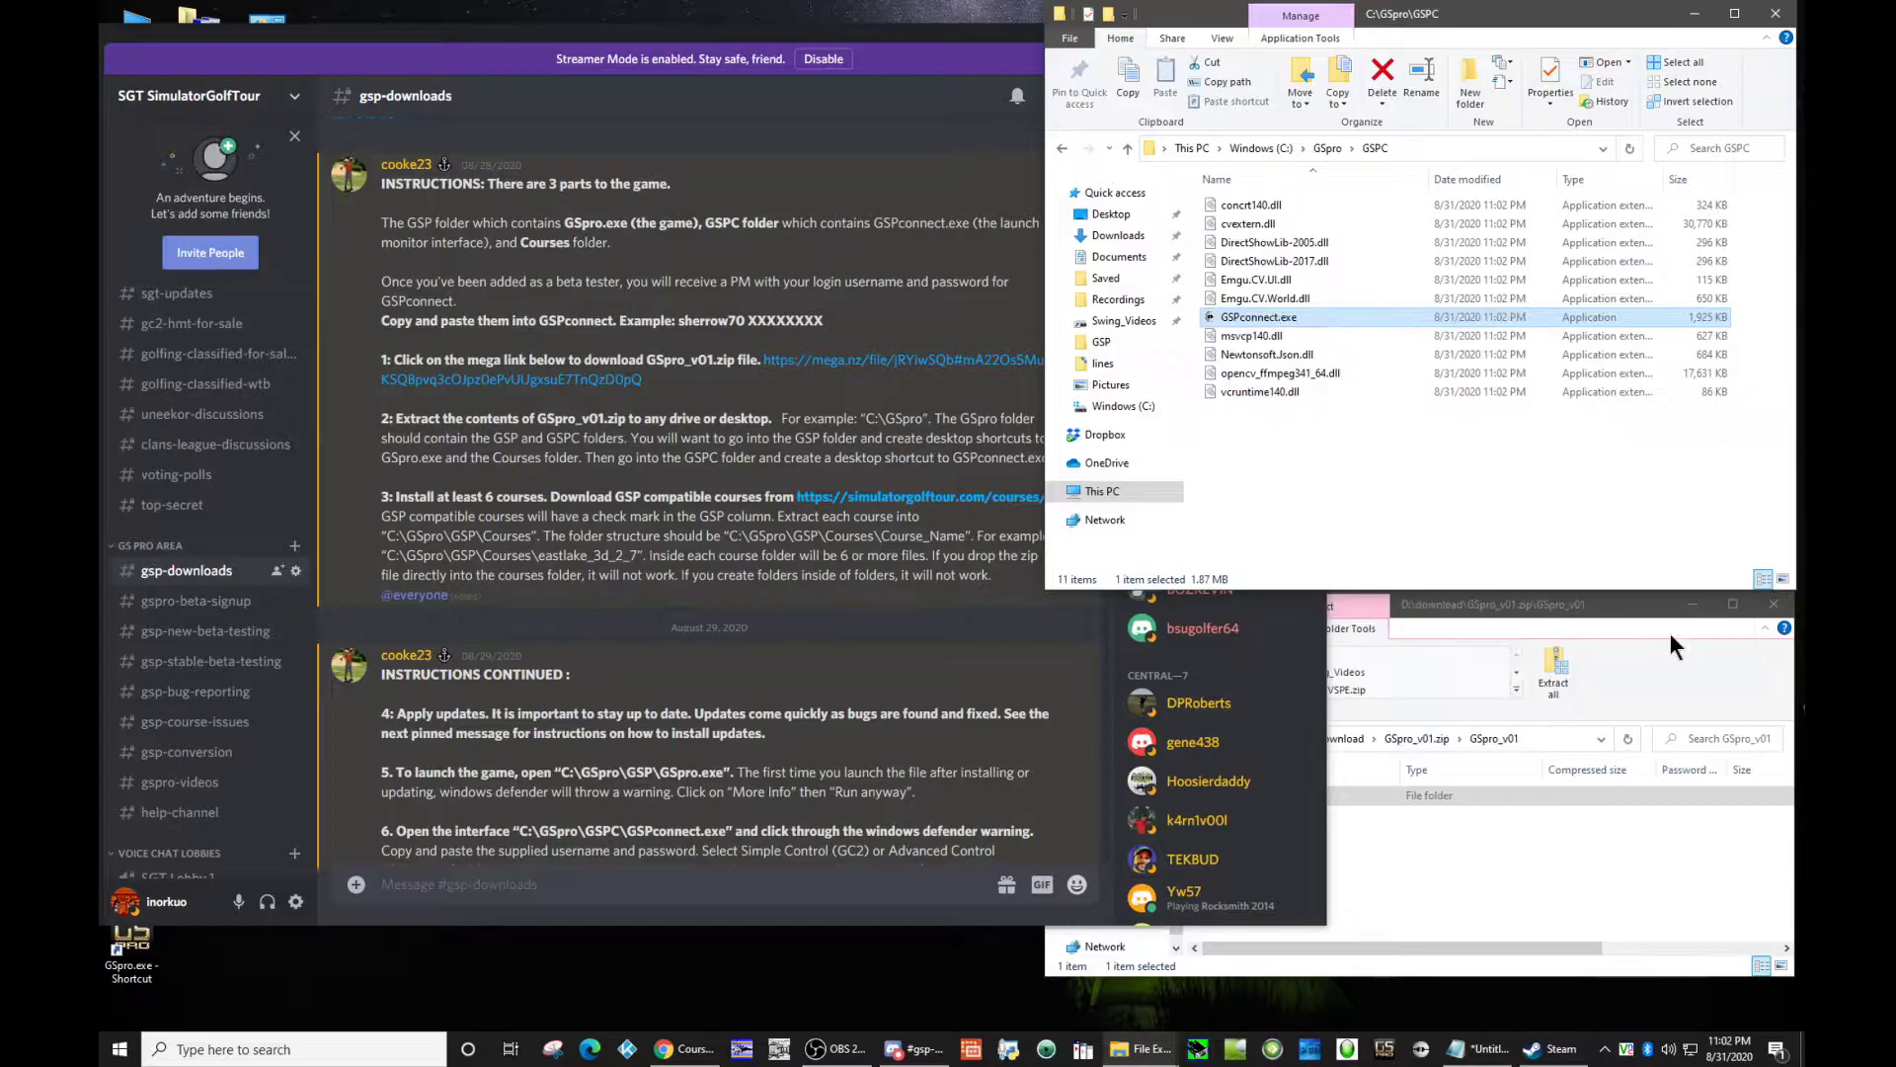
Step: Open the C:\GSpro\GSP\Courses folder and look over the GSP-compatible courses on the Course Downloads web page
{"action": "left_click", "coordinate": [1320, 147]}
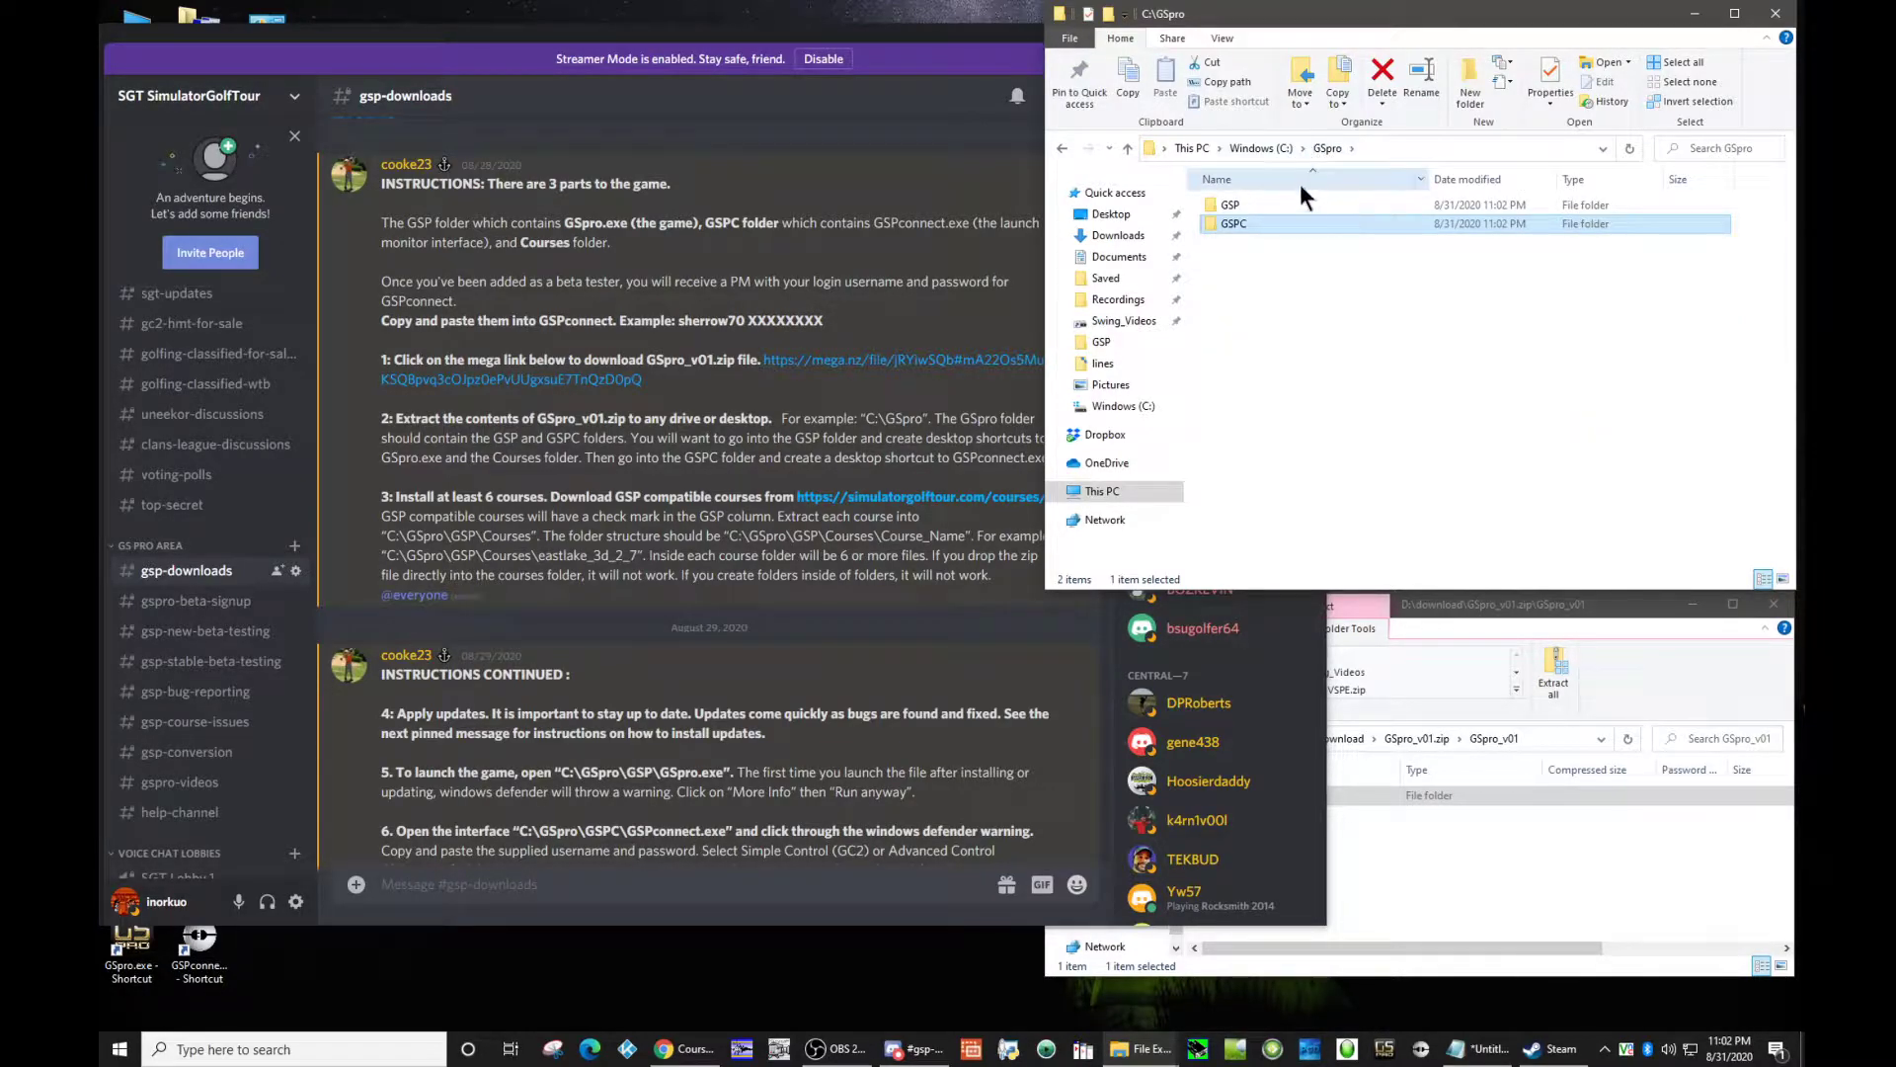
{"action": "double_click", "coordinate": [1231, 207]}
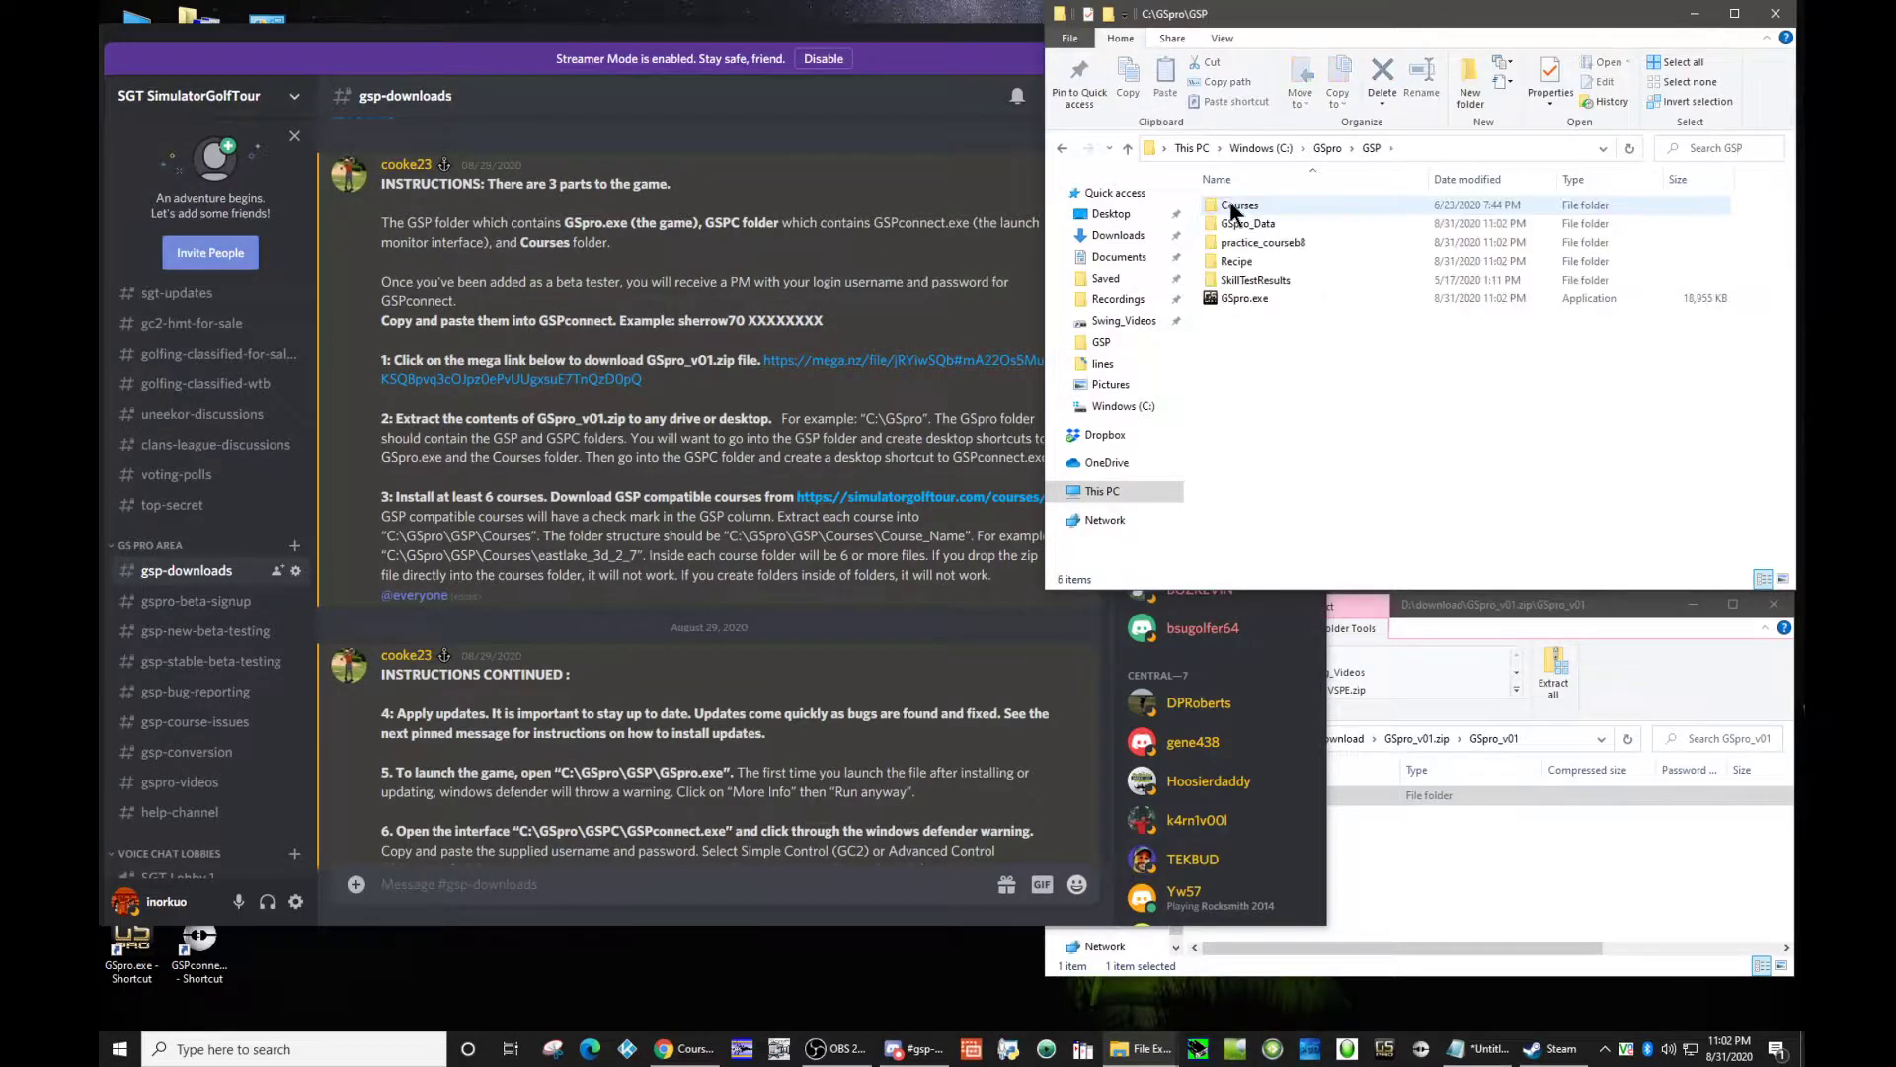
{"action": "double_click", "coordinate": [1239, 206]}
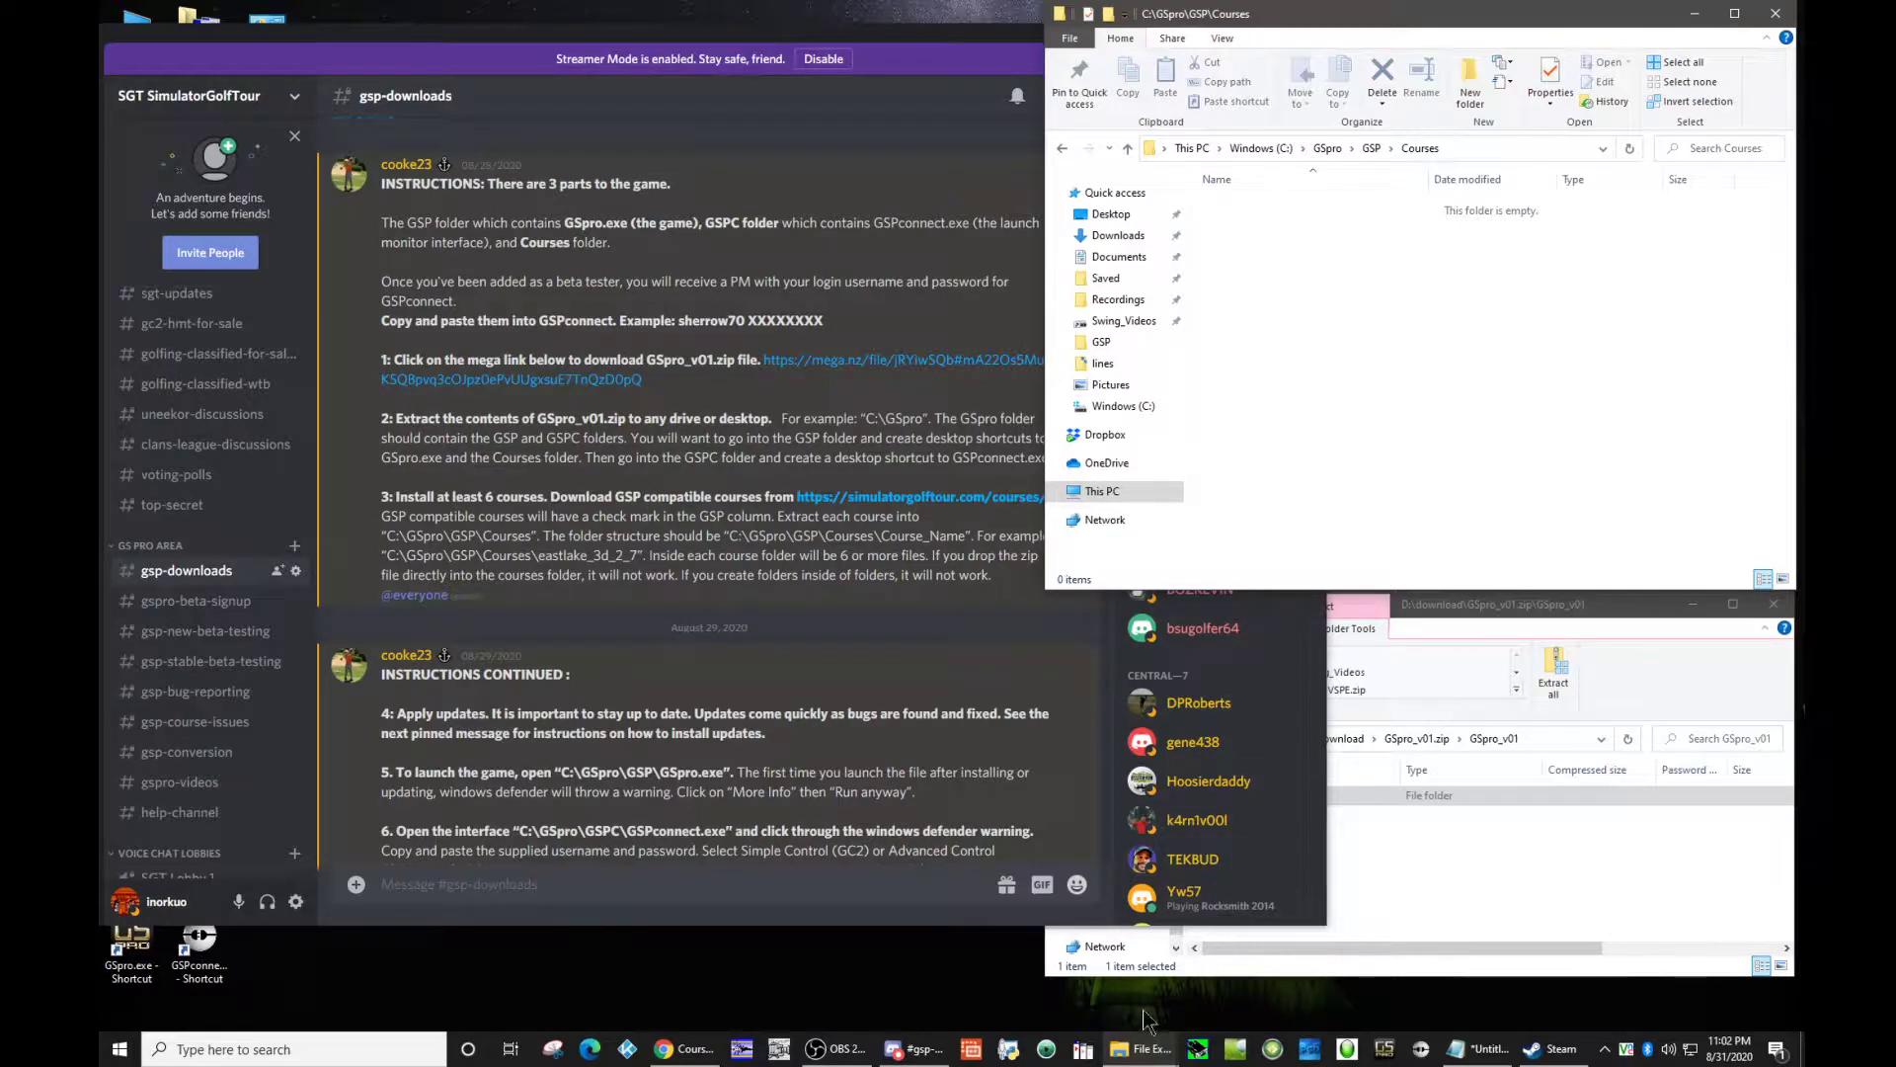
{"action": "left_click", "coordinate": [703, 1049]}
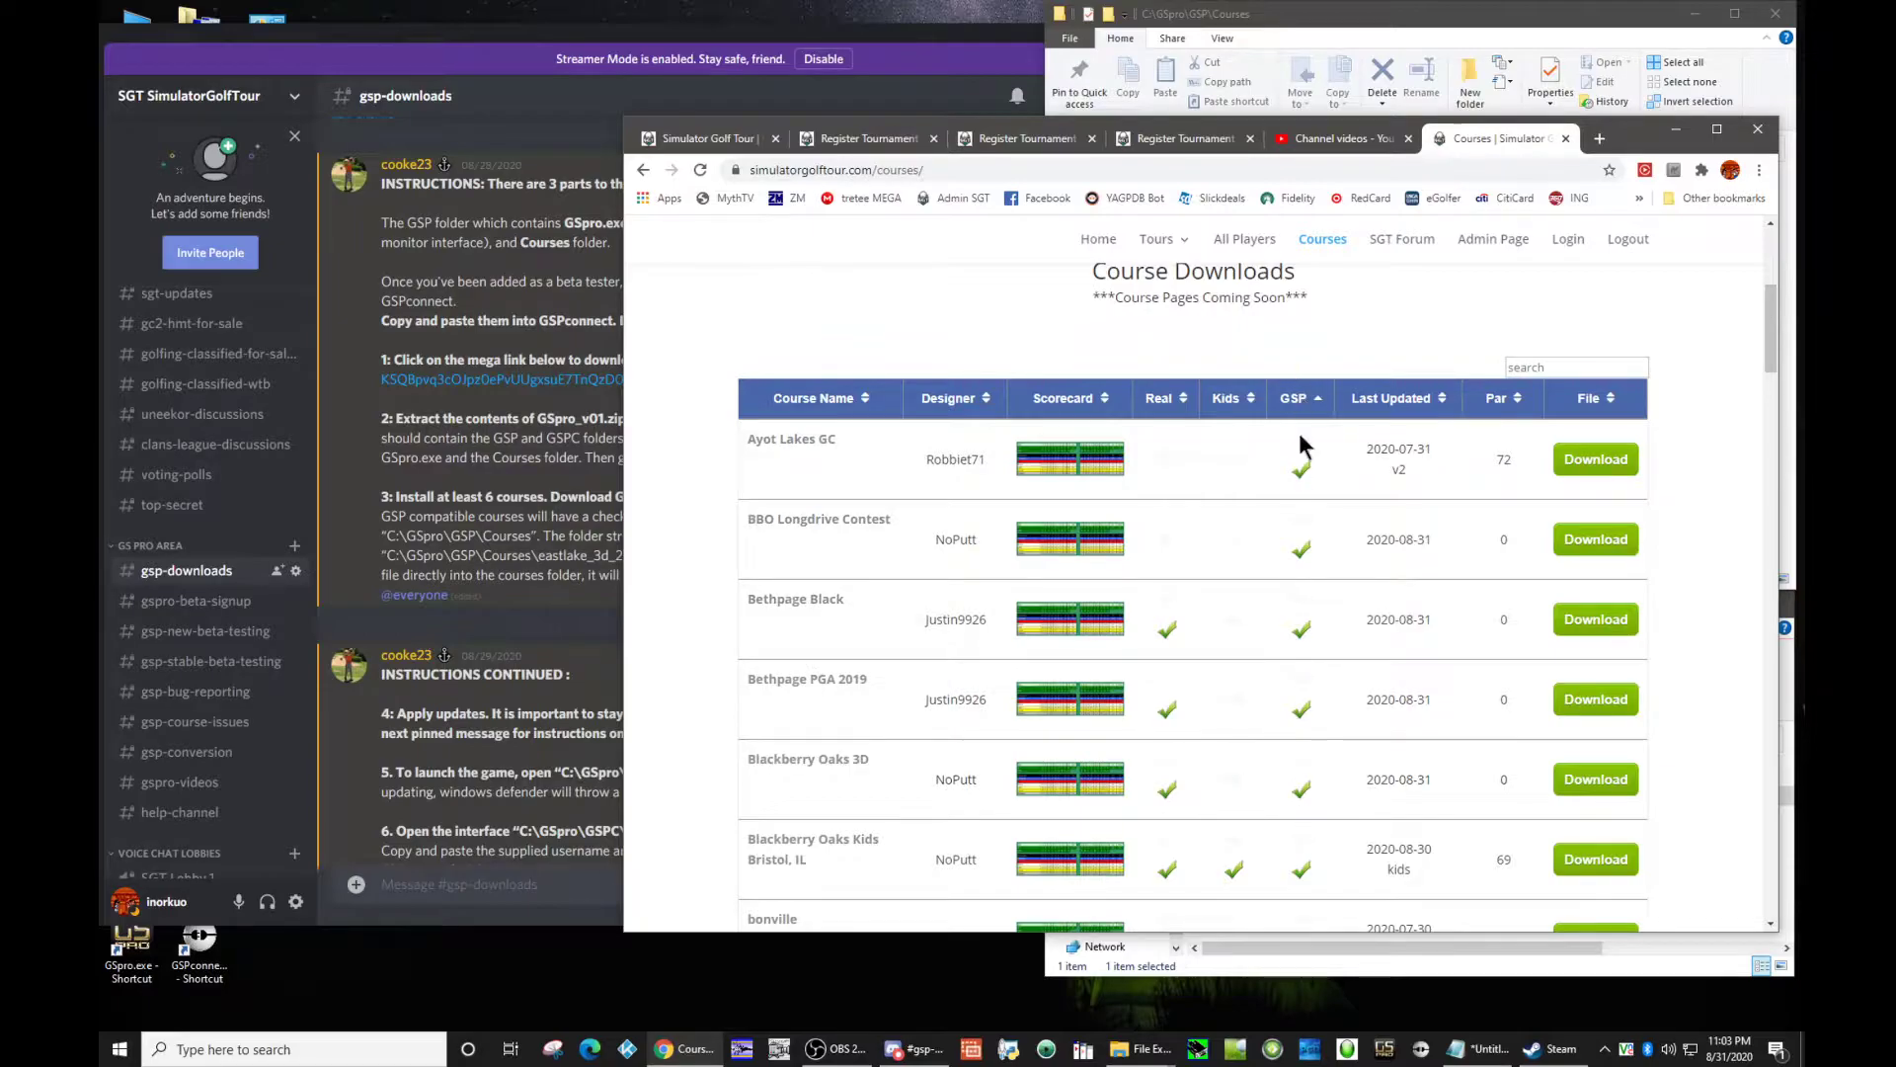
{"action": "left_click", "coordinate": [1675, 129]}
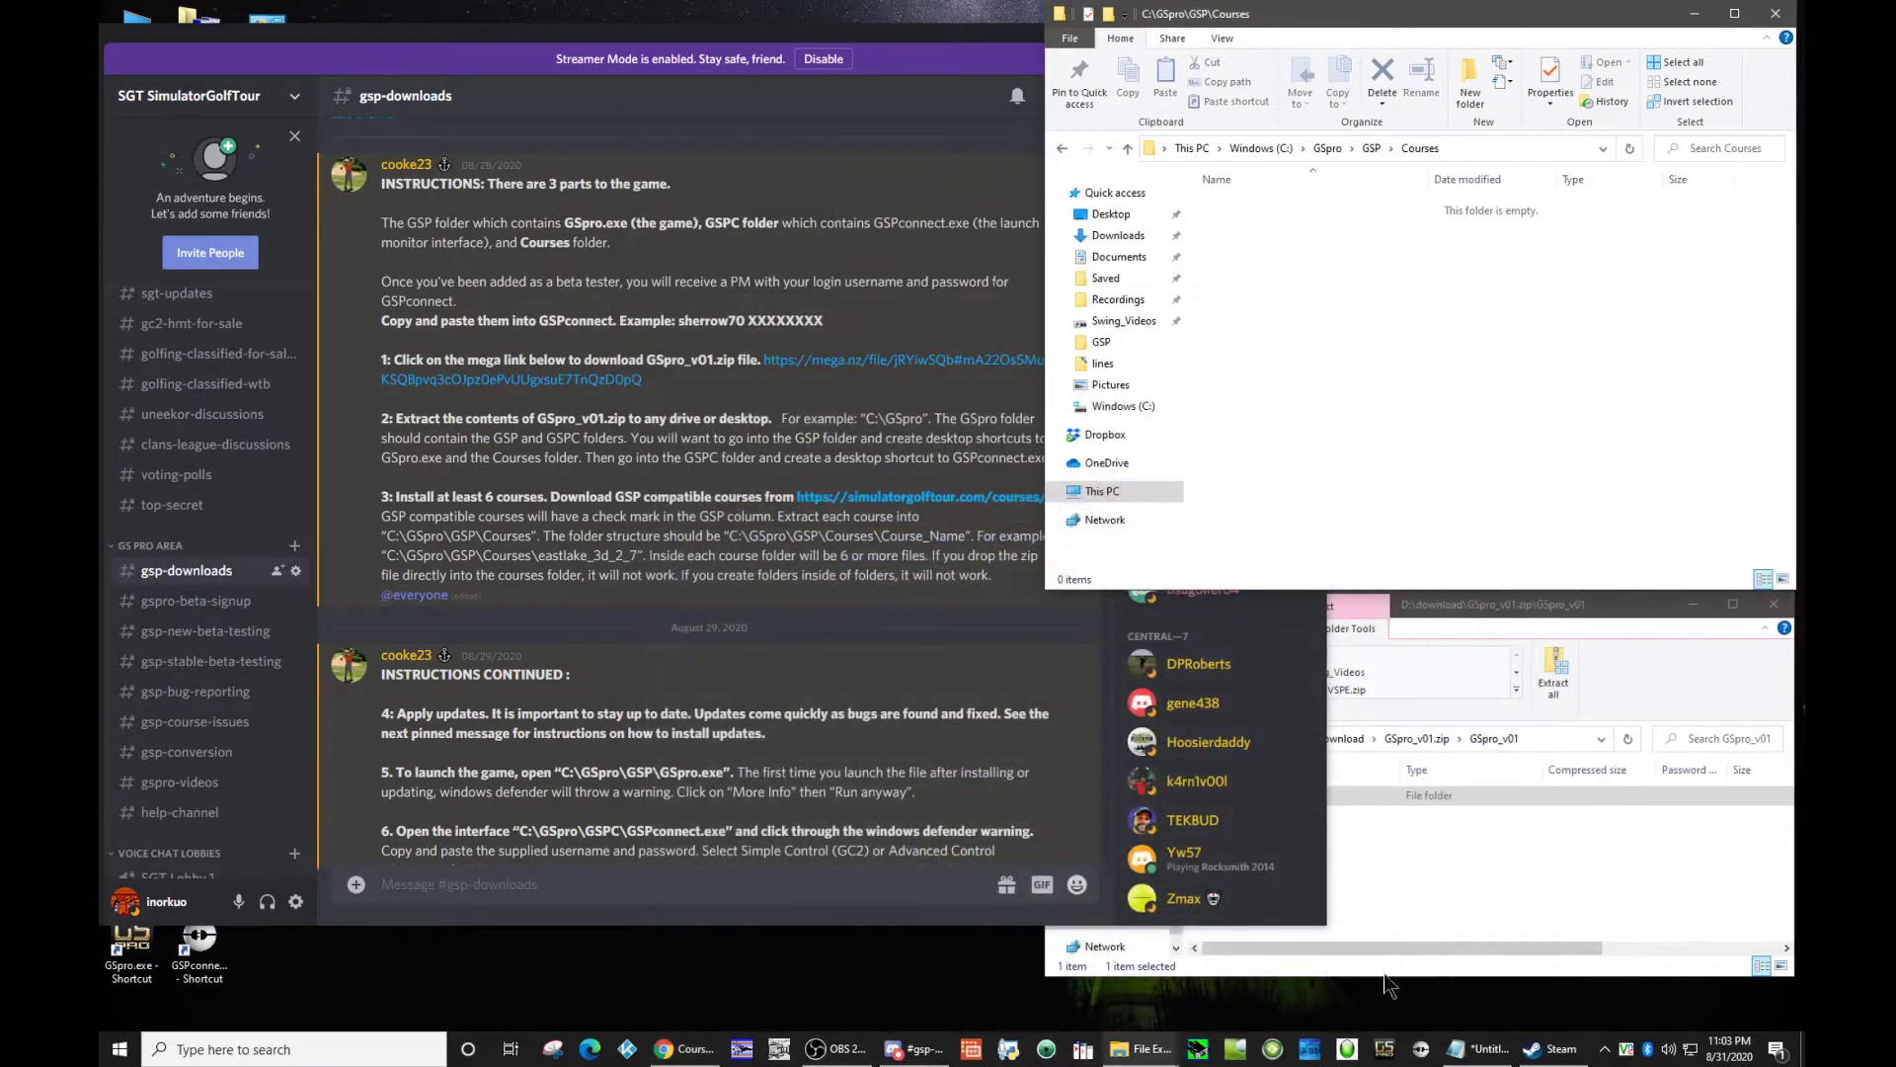
Step: Extract the carnoustie3d v9 folder from its zip in D:\download into the Courses folder
{"action": "left_click", "coordinate": [1338, 738]}
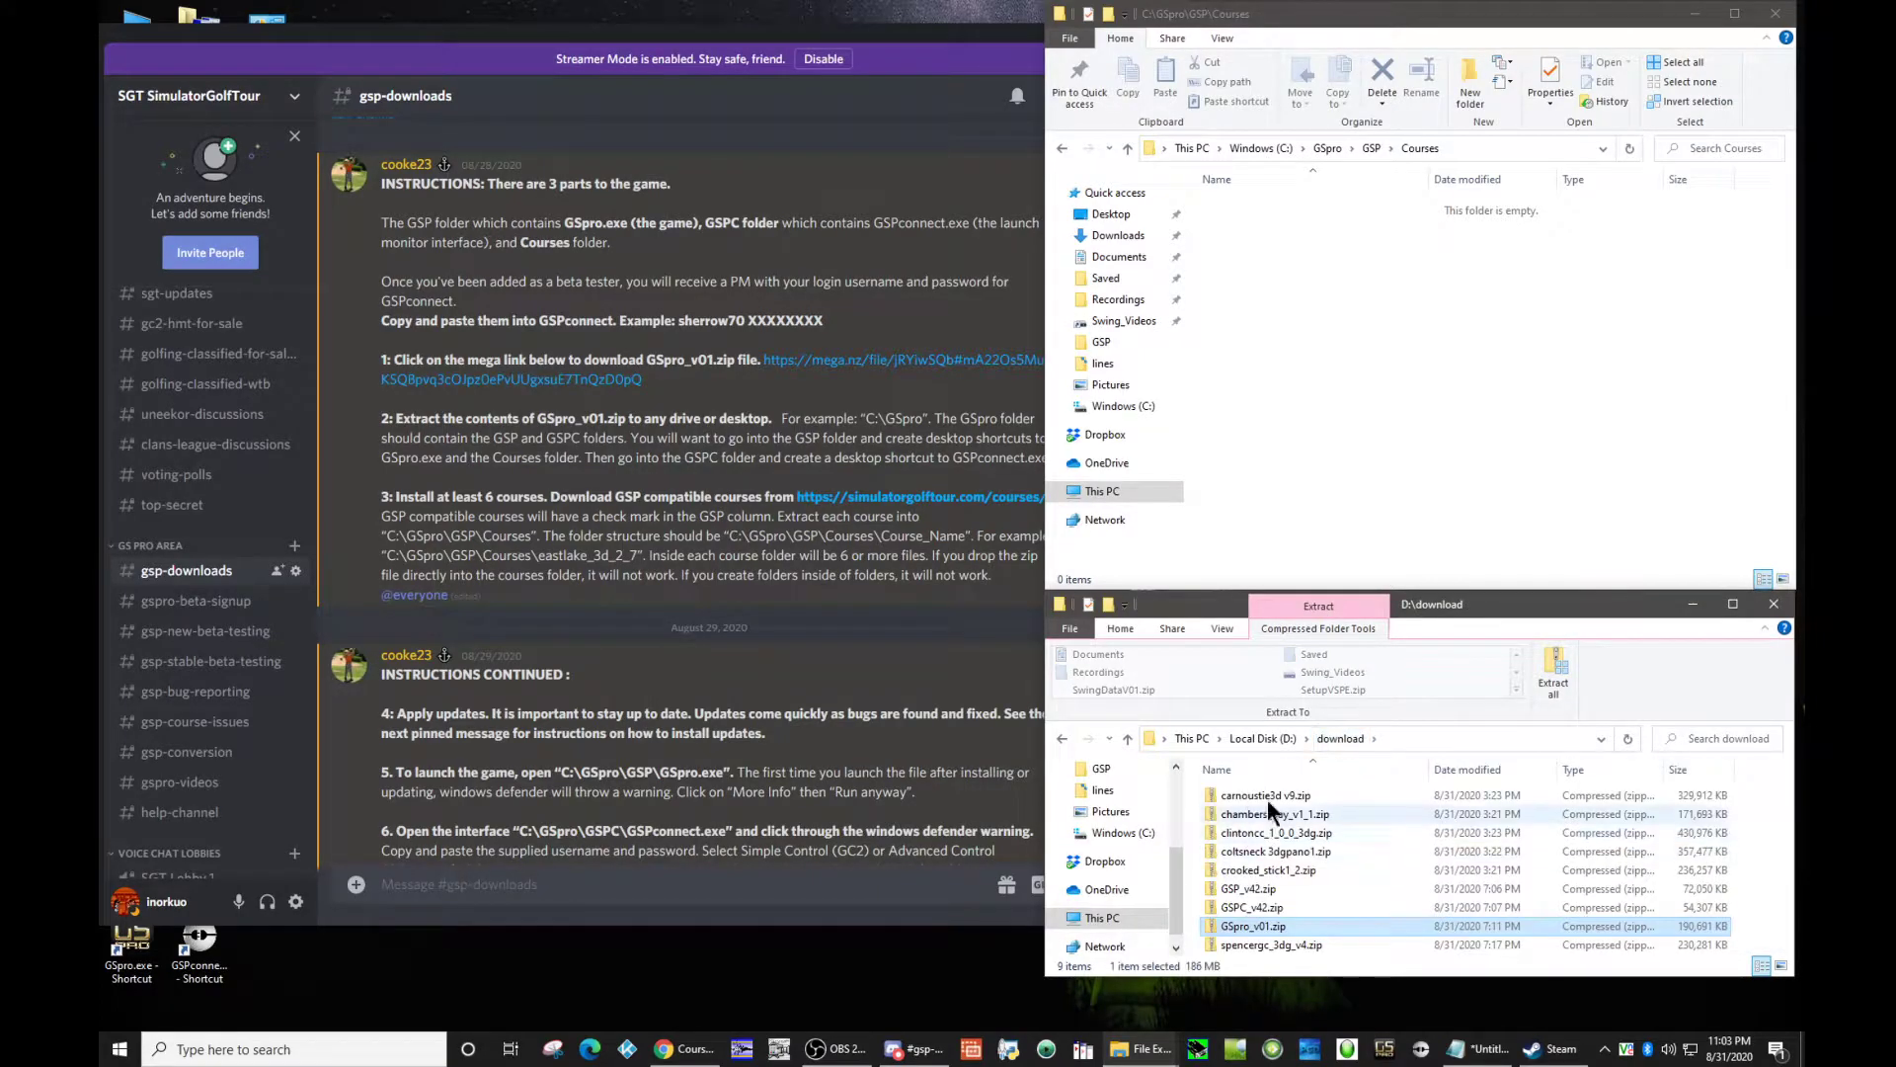
{"action": "double_click", "coordinate": [1248, 802]}
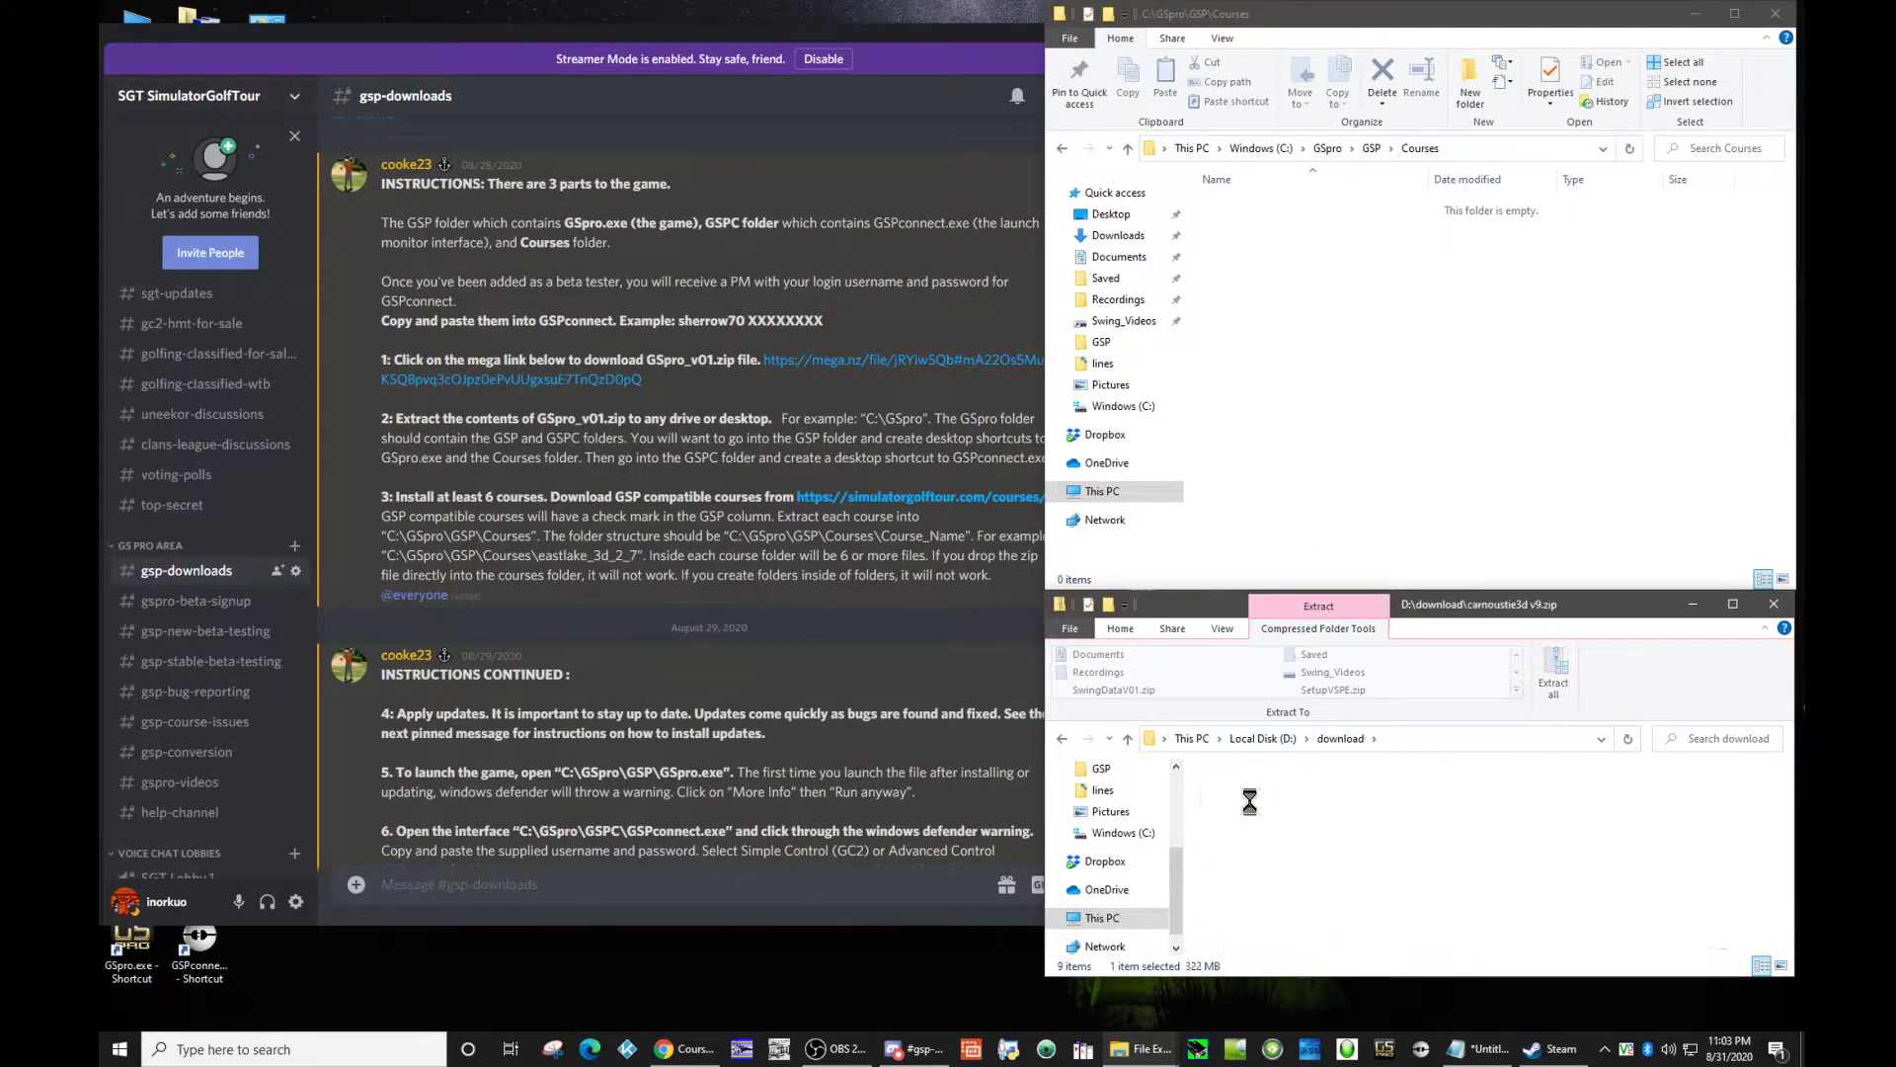
{"action": "left_click_drag", "start_coordinate": [1295, 332], "coordinate": [1296, 330]}
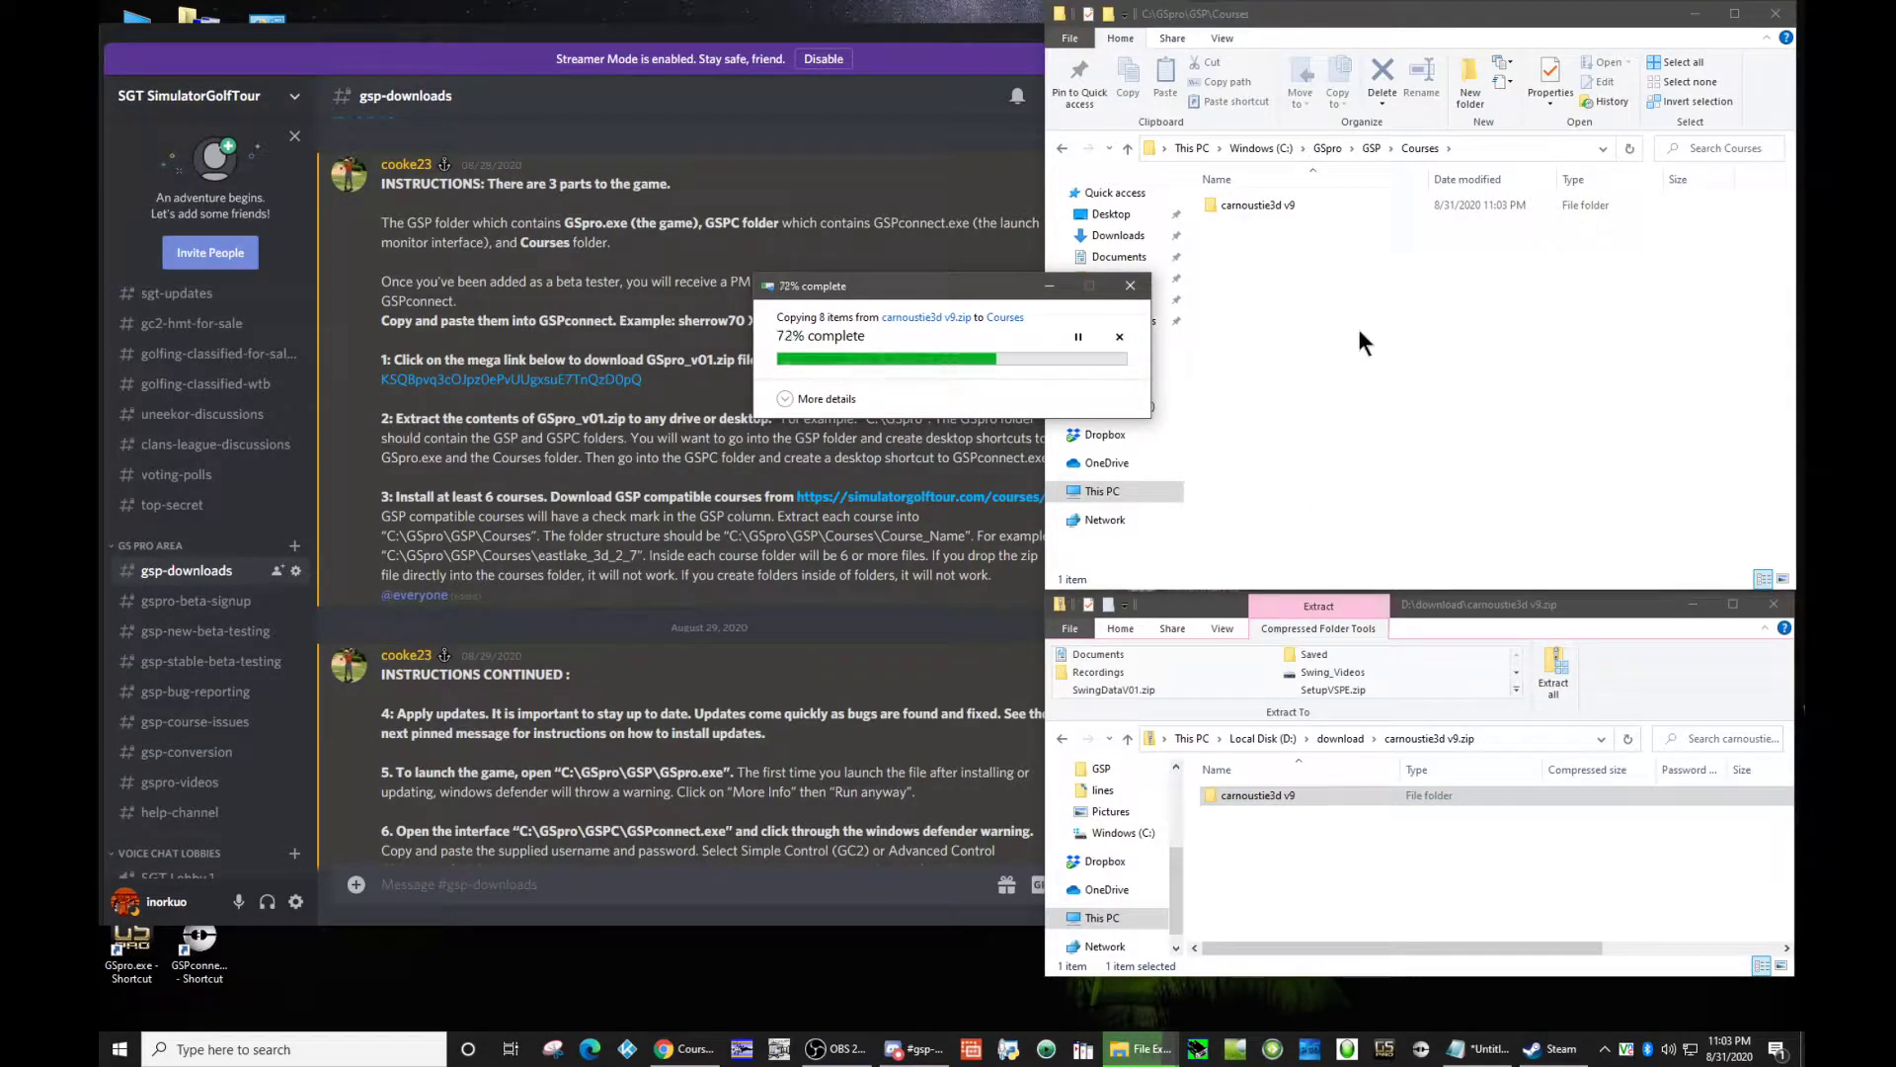
Step: Extract the chambers_bay_v1_1 folder from its downloaded zip into the Courses folder
{"action": "left_click", "coordinate": [1339, 739]}
{"action": "double_click", "coordinate": [1270, 814]}
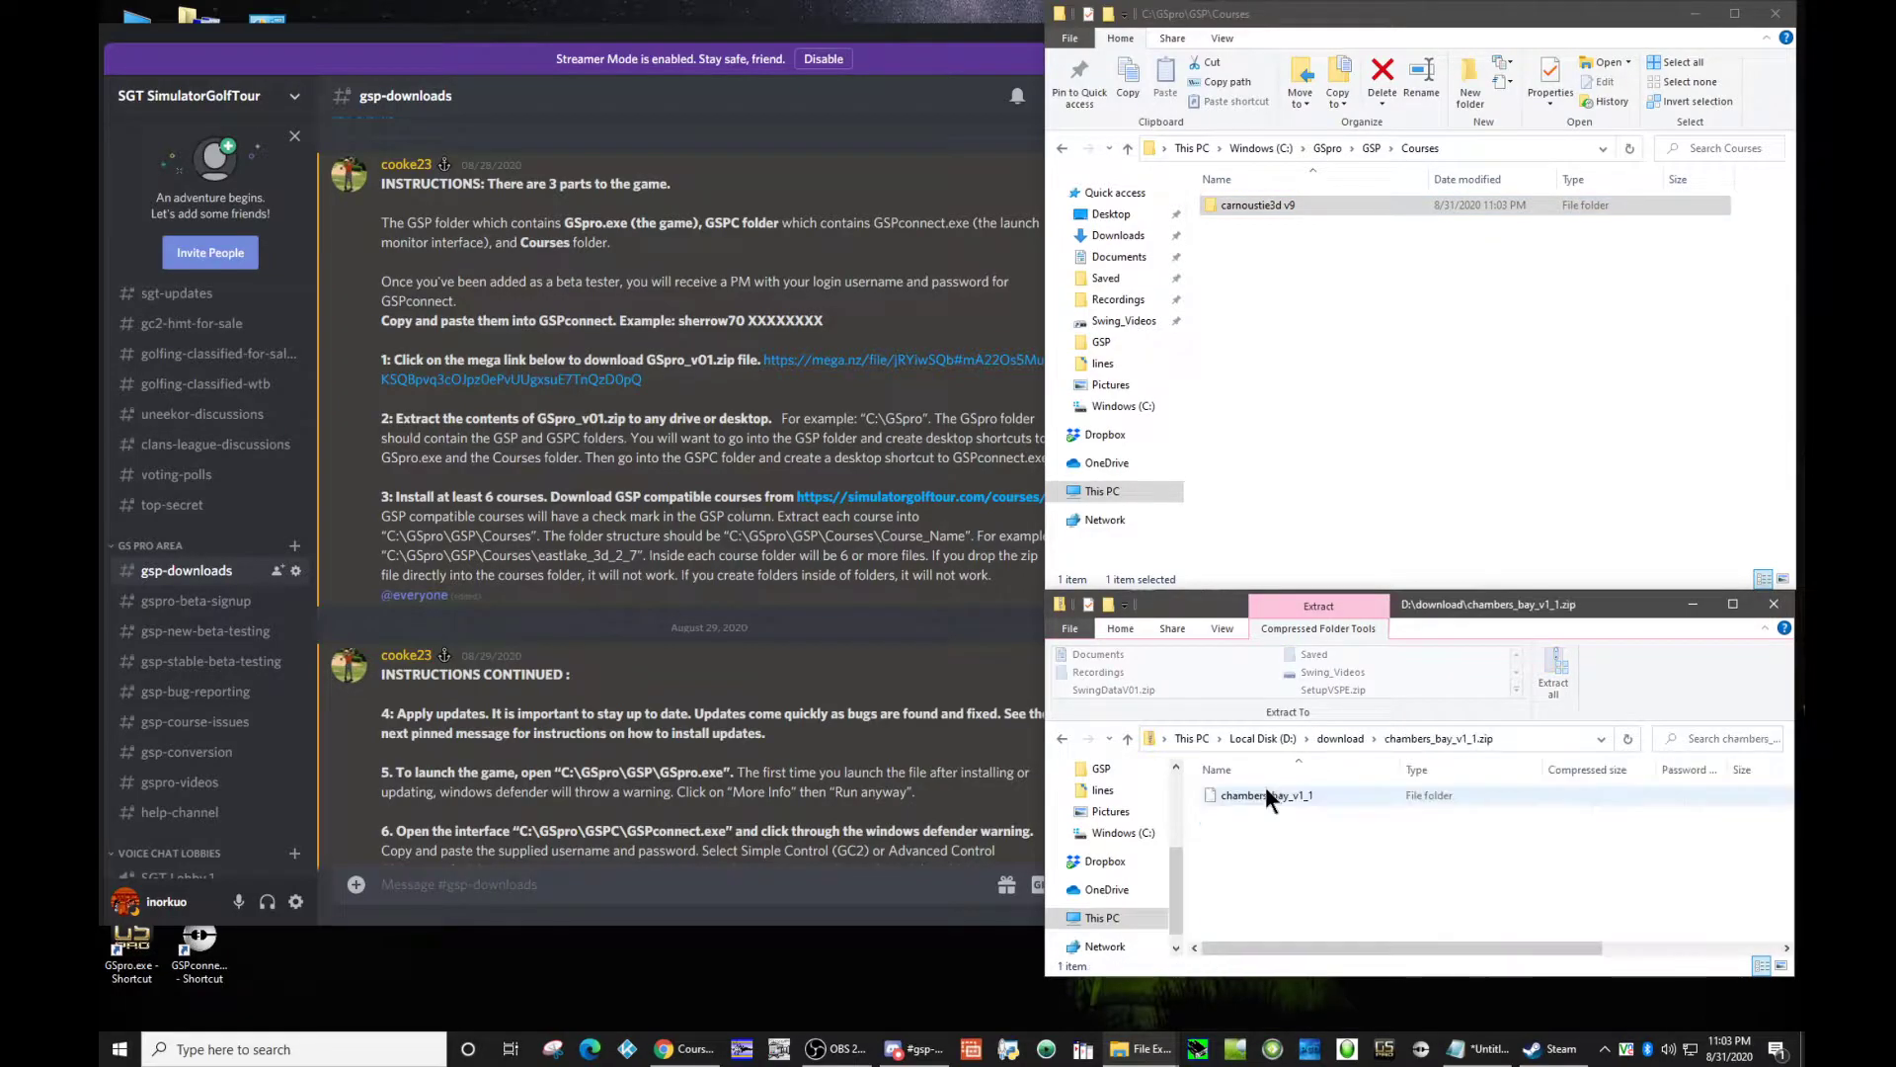
{"action": "left_click_drag", "start_coordinate": [1265, 792], "coordinate": [1300, 401]}
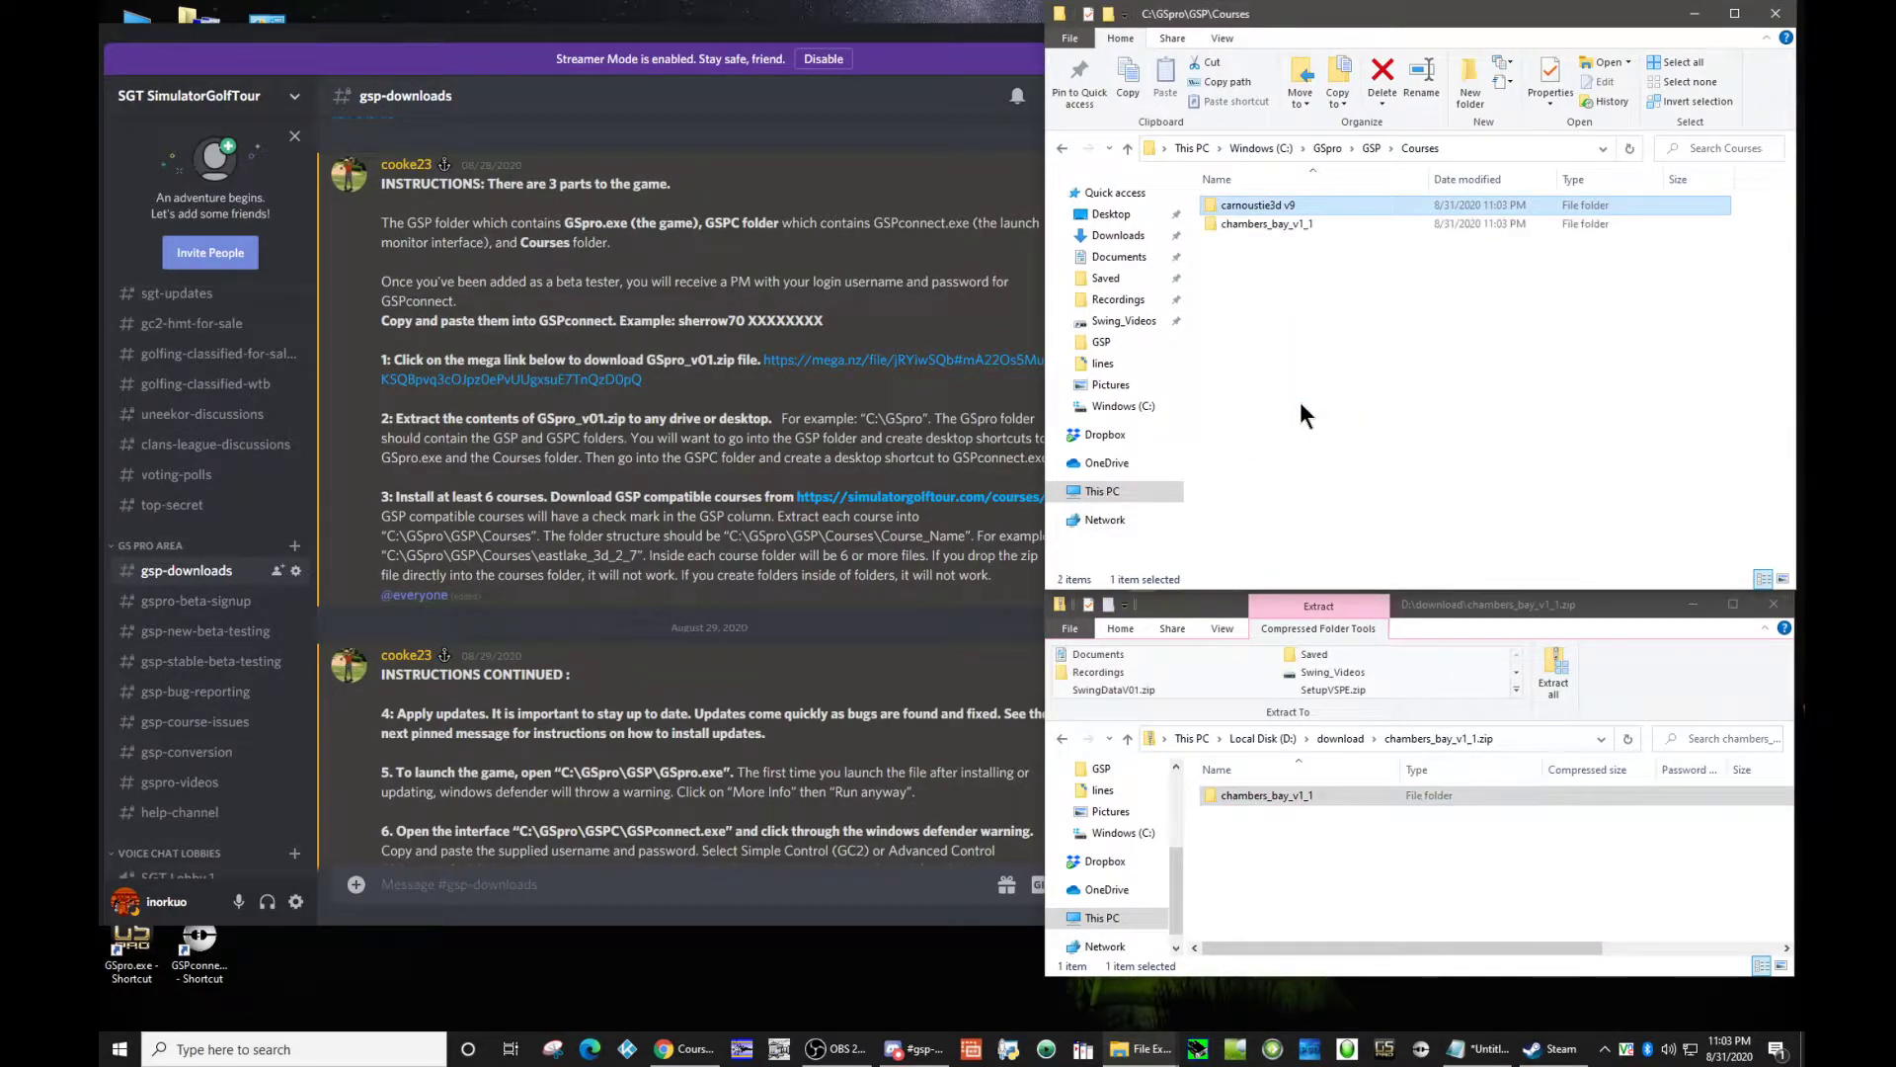
Step: Extract the clintoncc_1_0_0_3dg folder from its zip into the Courses folder and return to the download folder
{"action": "left_click", "coordinate": [1355, 738]}
{"action": "double_click", "coordinate": [1300, 838]}
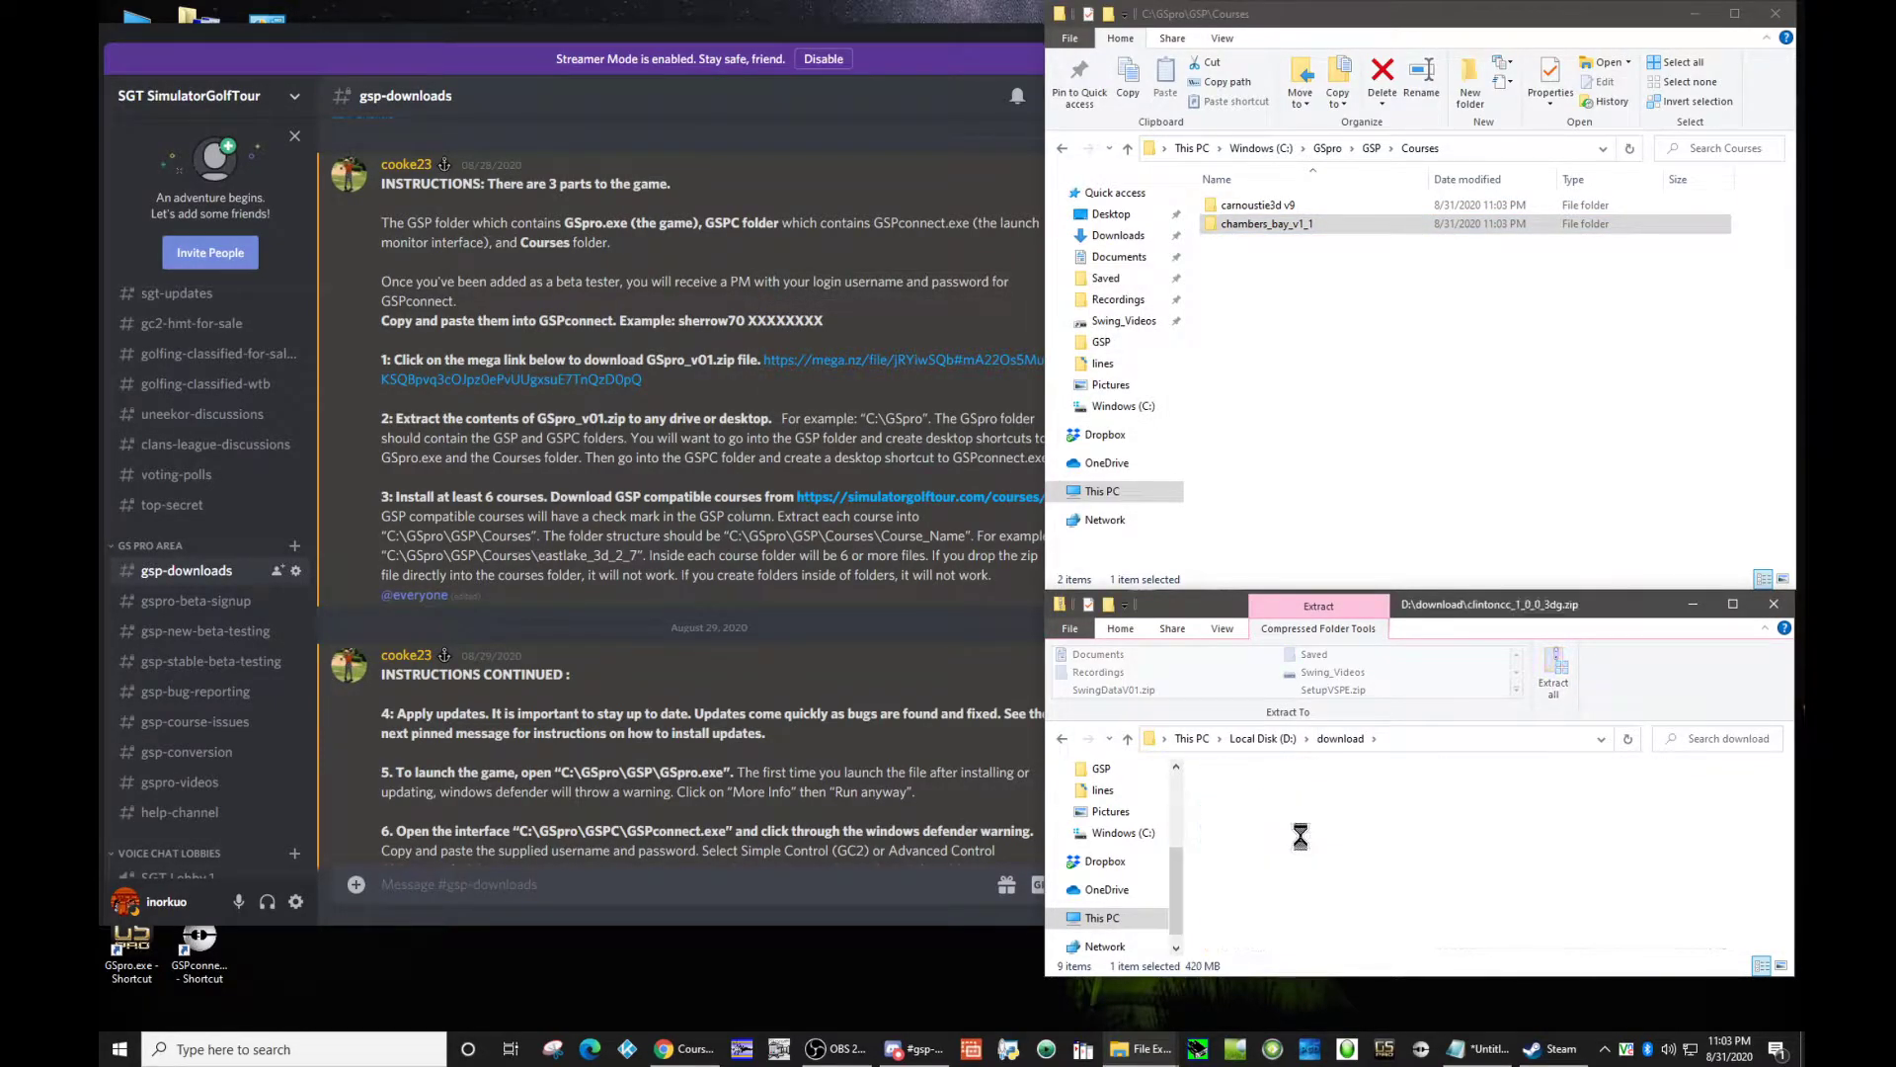
{"action": "left_click_drag", "start_coordinate": [1280, 798], "coordinate": [1326, 375]}
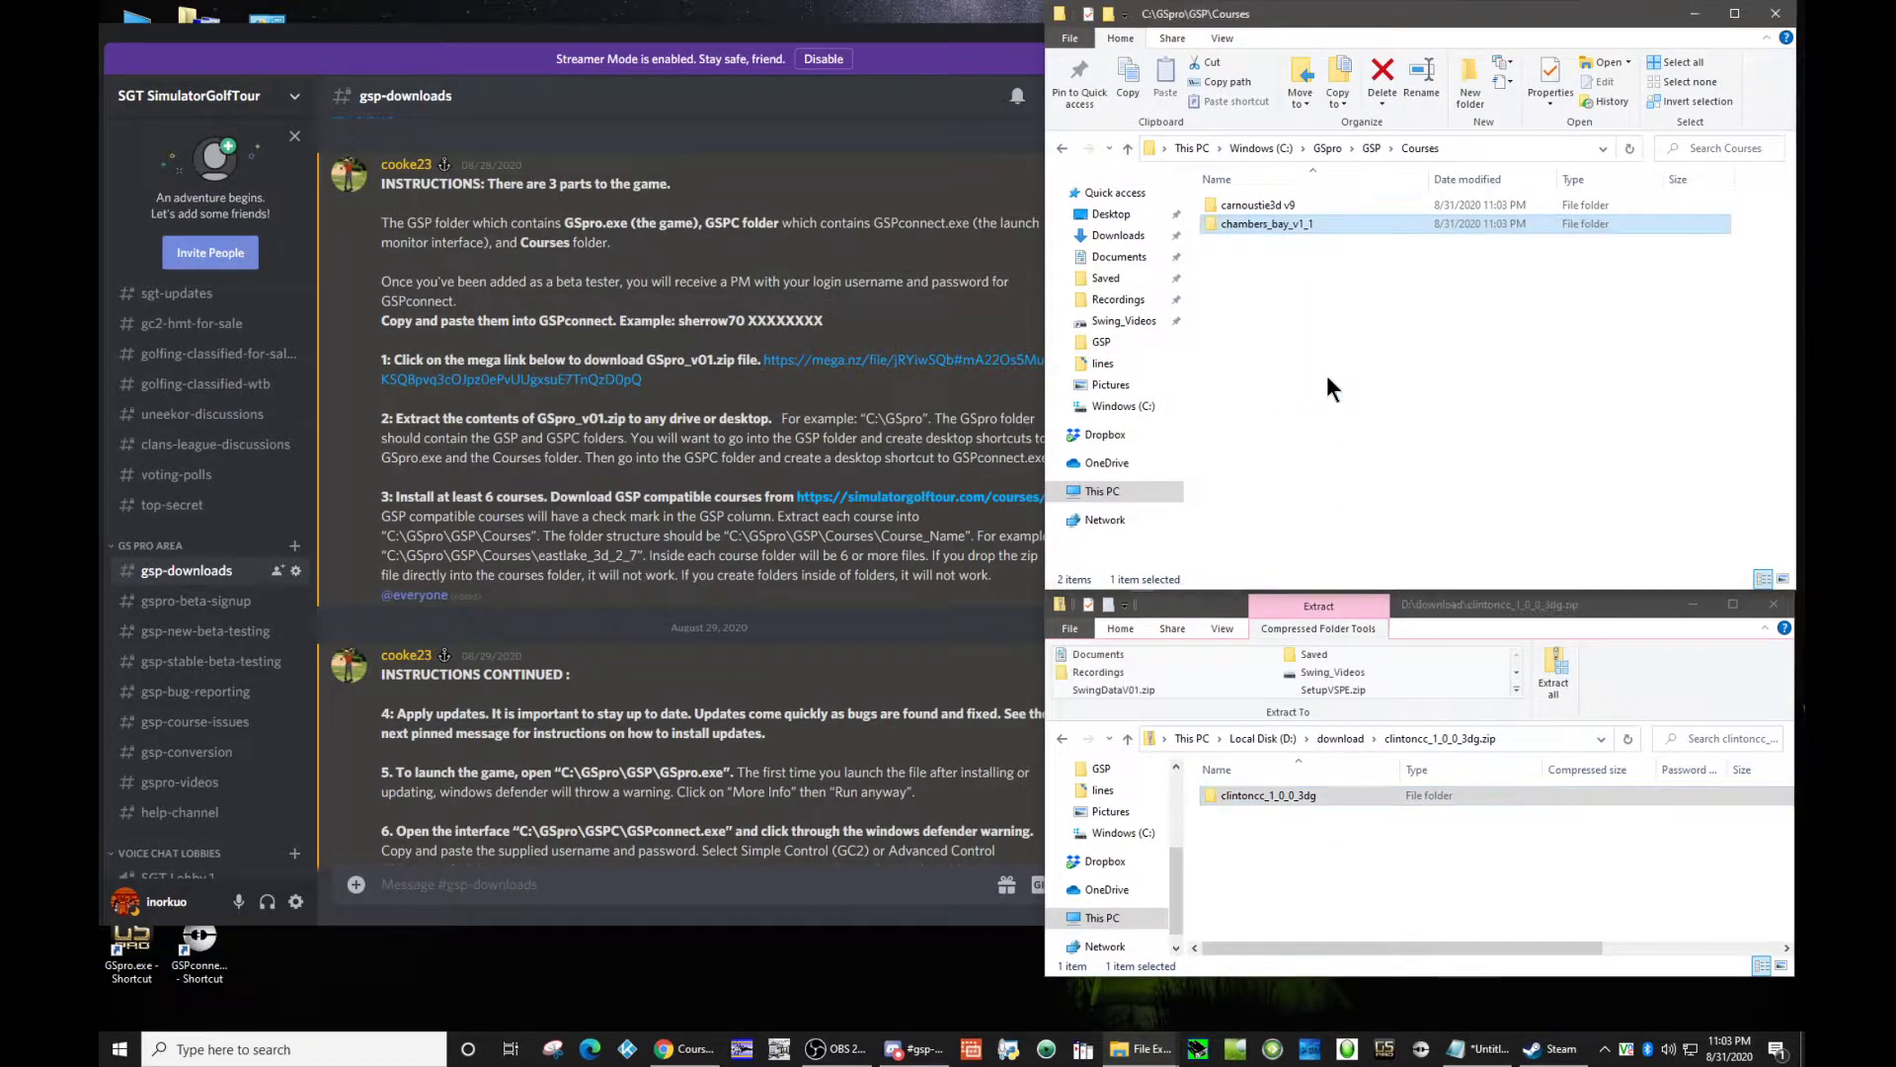
{"action": "left_click", "coordinate": [1340, 738]}
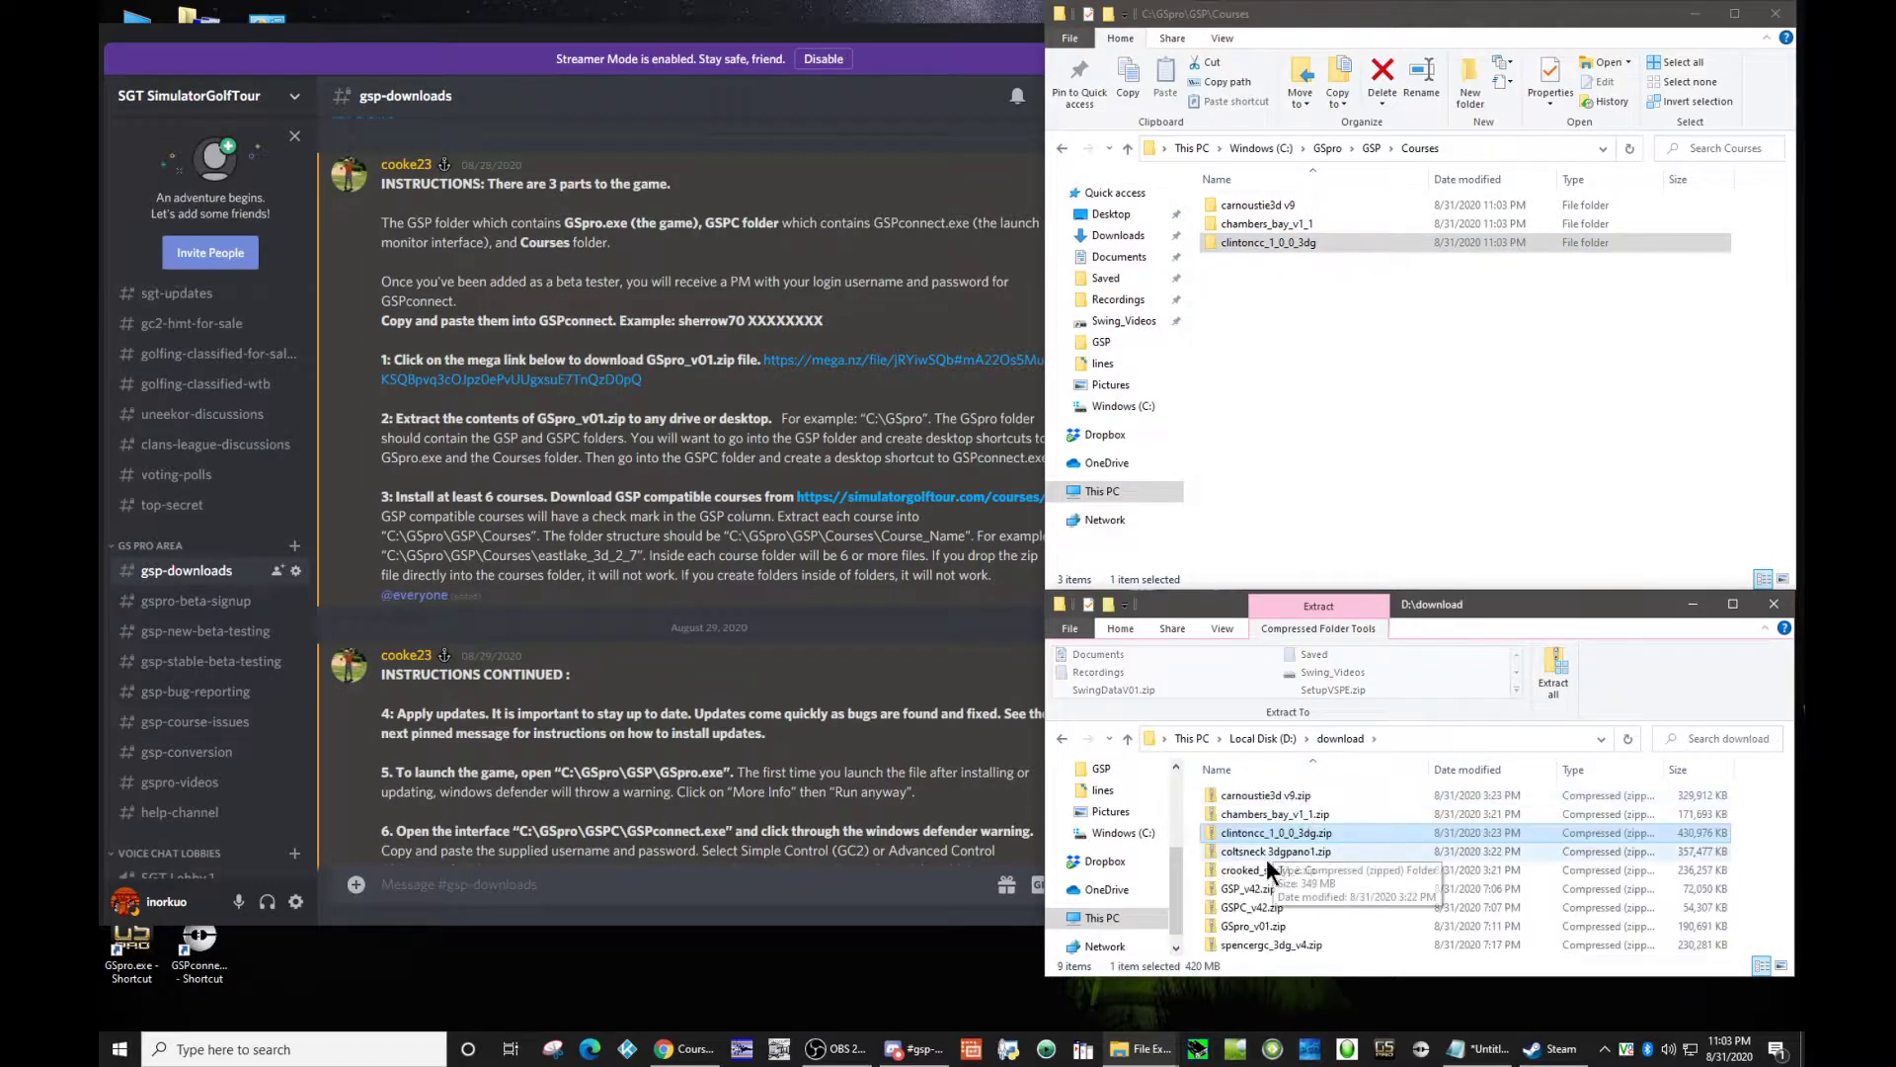
Step: Extract the coltsneck 3dgpano1 folder from its zip into the Courses folder and return to the download folder
{"action": "double_click", "coordinate": [1267, 851]}
{"action": "left_click_drag", "start_coordinate": [1262, 799], "coordinate": [1373, 399]}
{"action": "left_click", "coordinate": [1338, 738]}
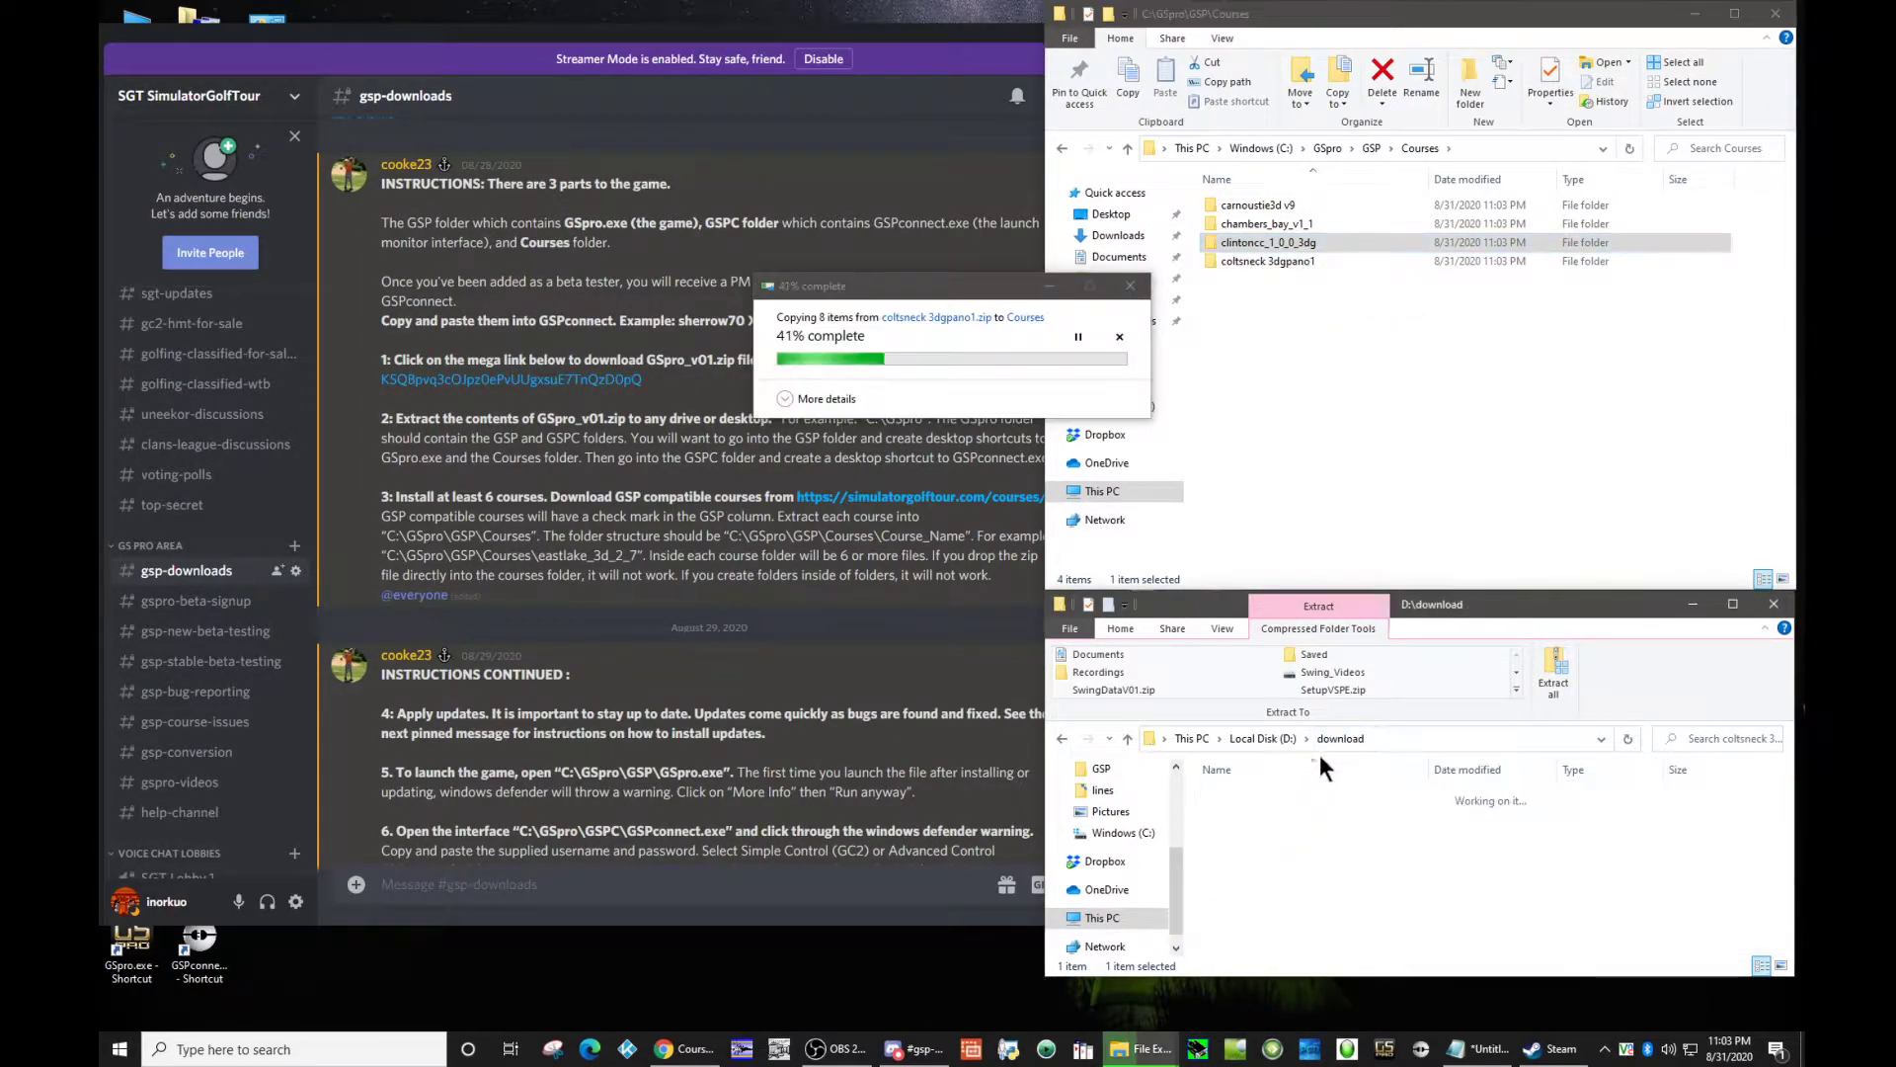
Step: Extract the crooked_stick1_2 folder from its zip into the Courses folder and return to the download folder
{"action": "double_click", "coordinate": [1261, 871]}
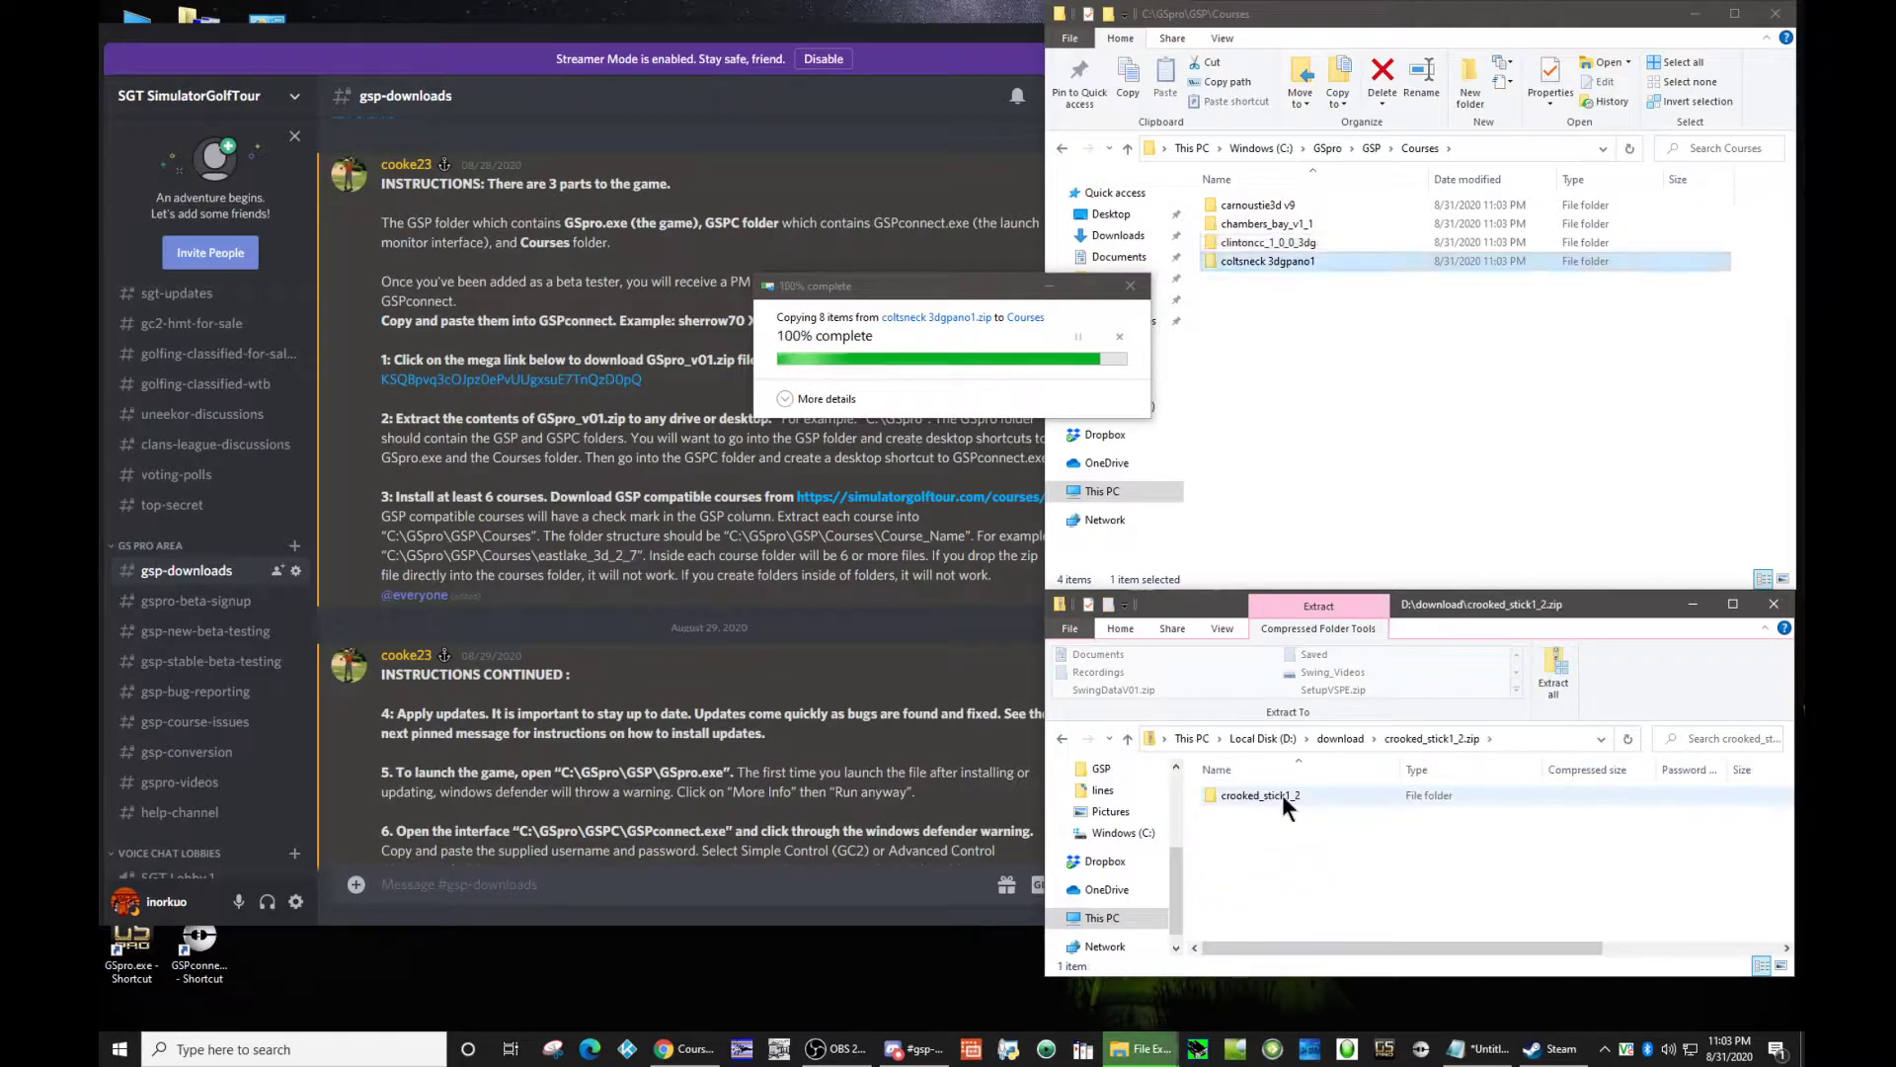
{"action": "left_click_drag", "start_coordinate": [1300, 642], "coordinate": [1373, 405]}
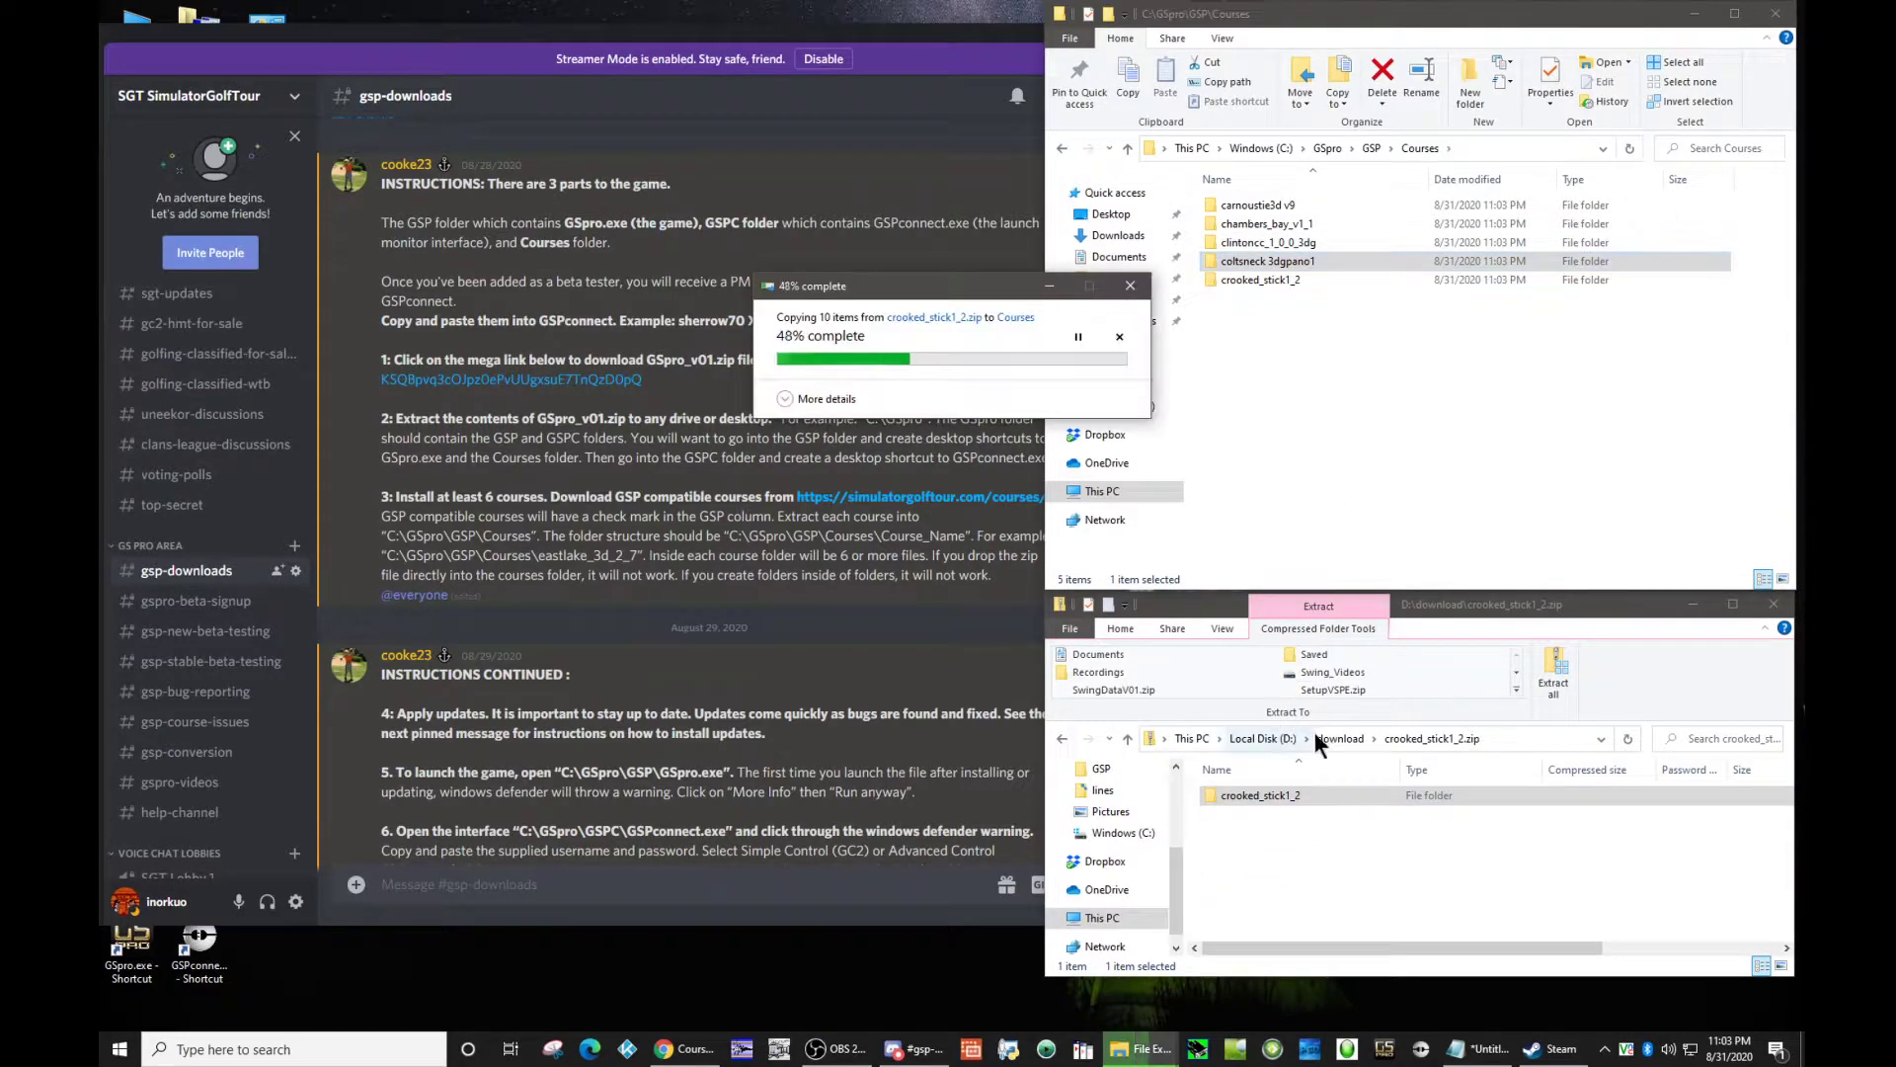
{"action": "left_click", "coordinate": [1317, 736]}
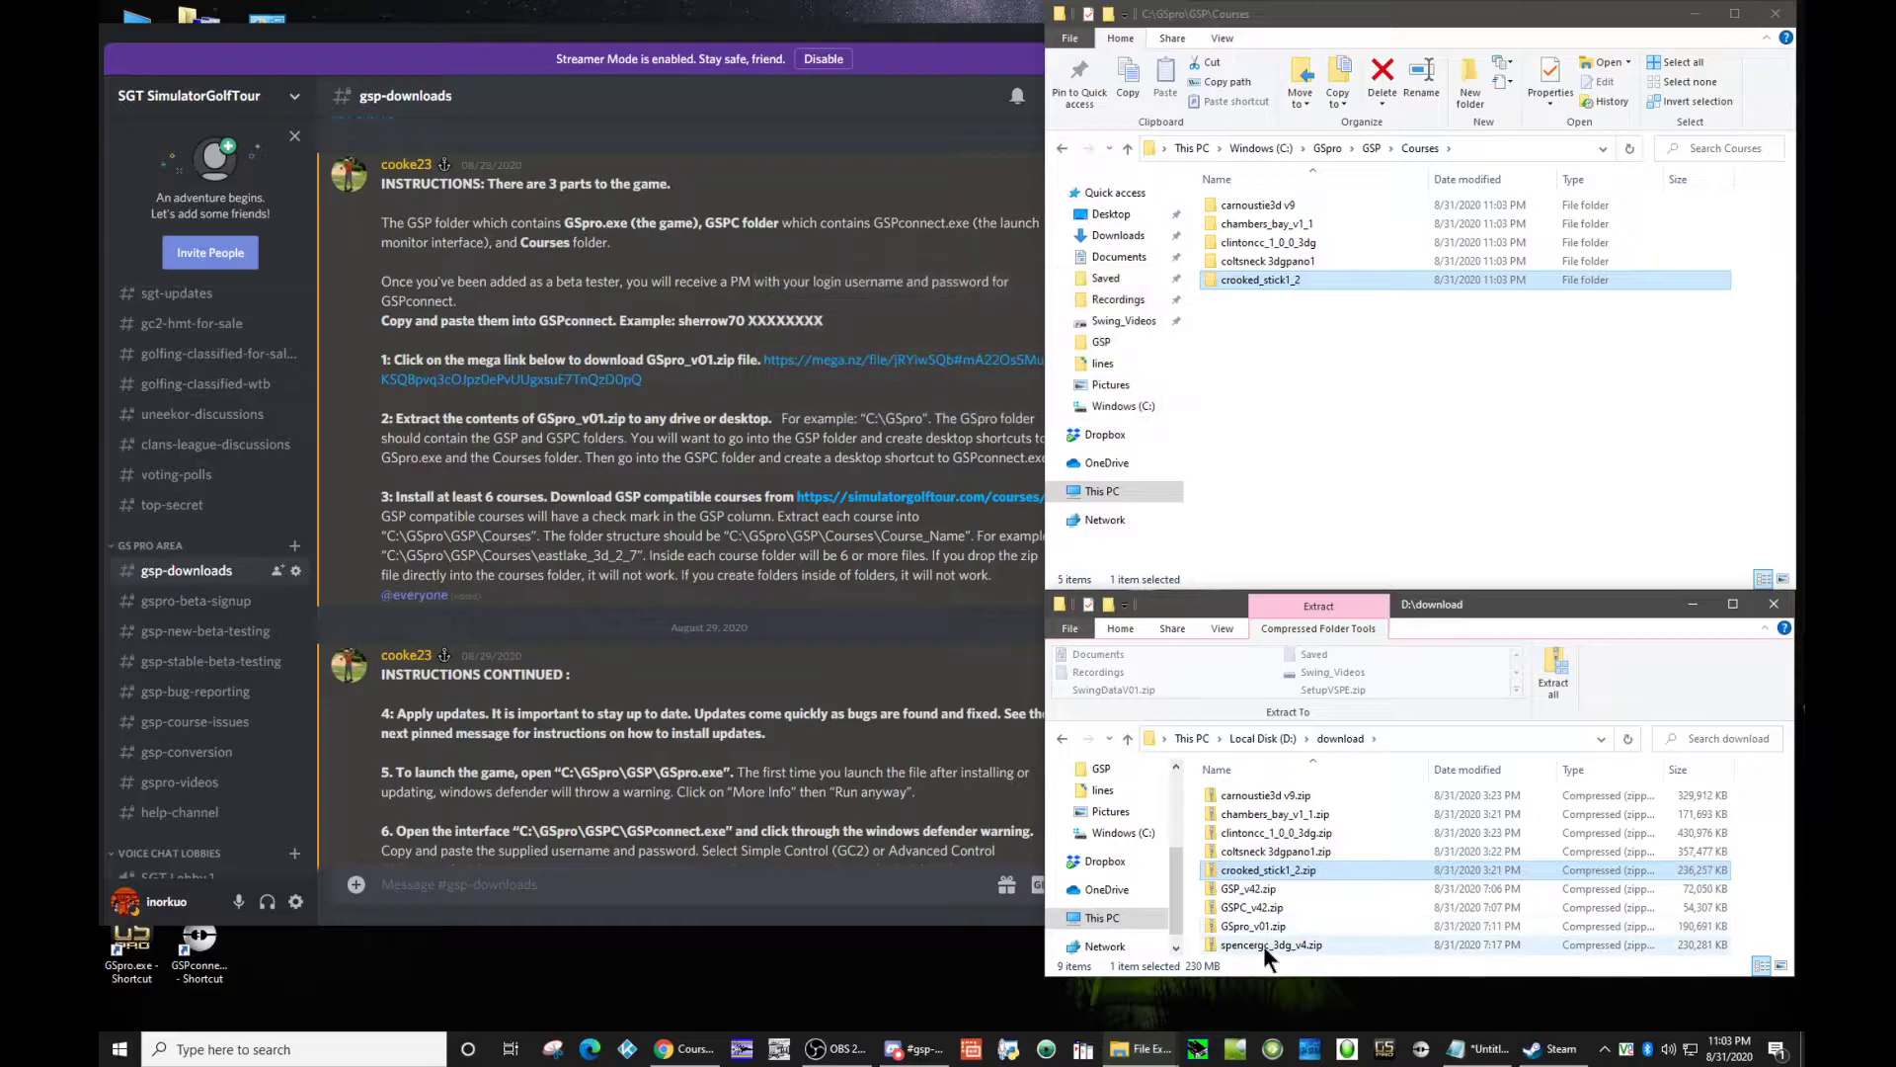
Step: Extract the spencergc_3dg_v4 folder from its zip into the Courses folder, then go up to the C:\GSpro\GSP folder
{"action": "double_click", "coordinate": [1265, 945]}
{"action": "left_click_drag", "start_coordinate": [1282, 799], "coordinate": [1351, 388]}
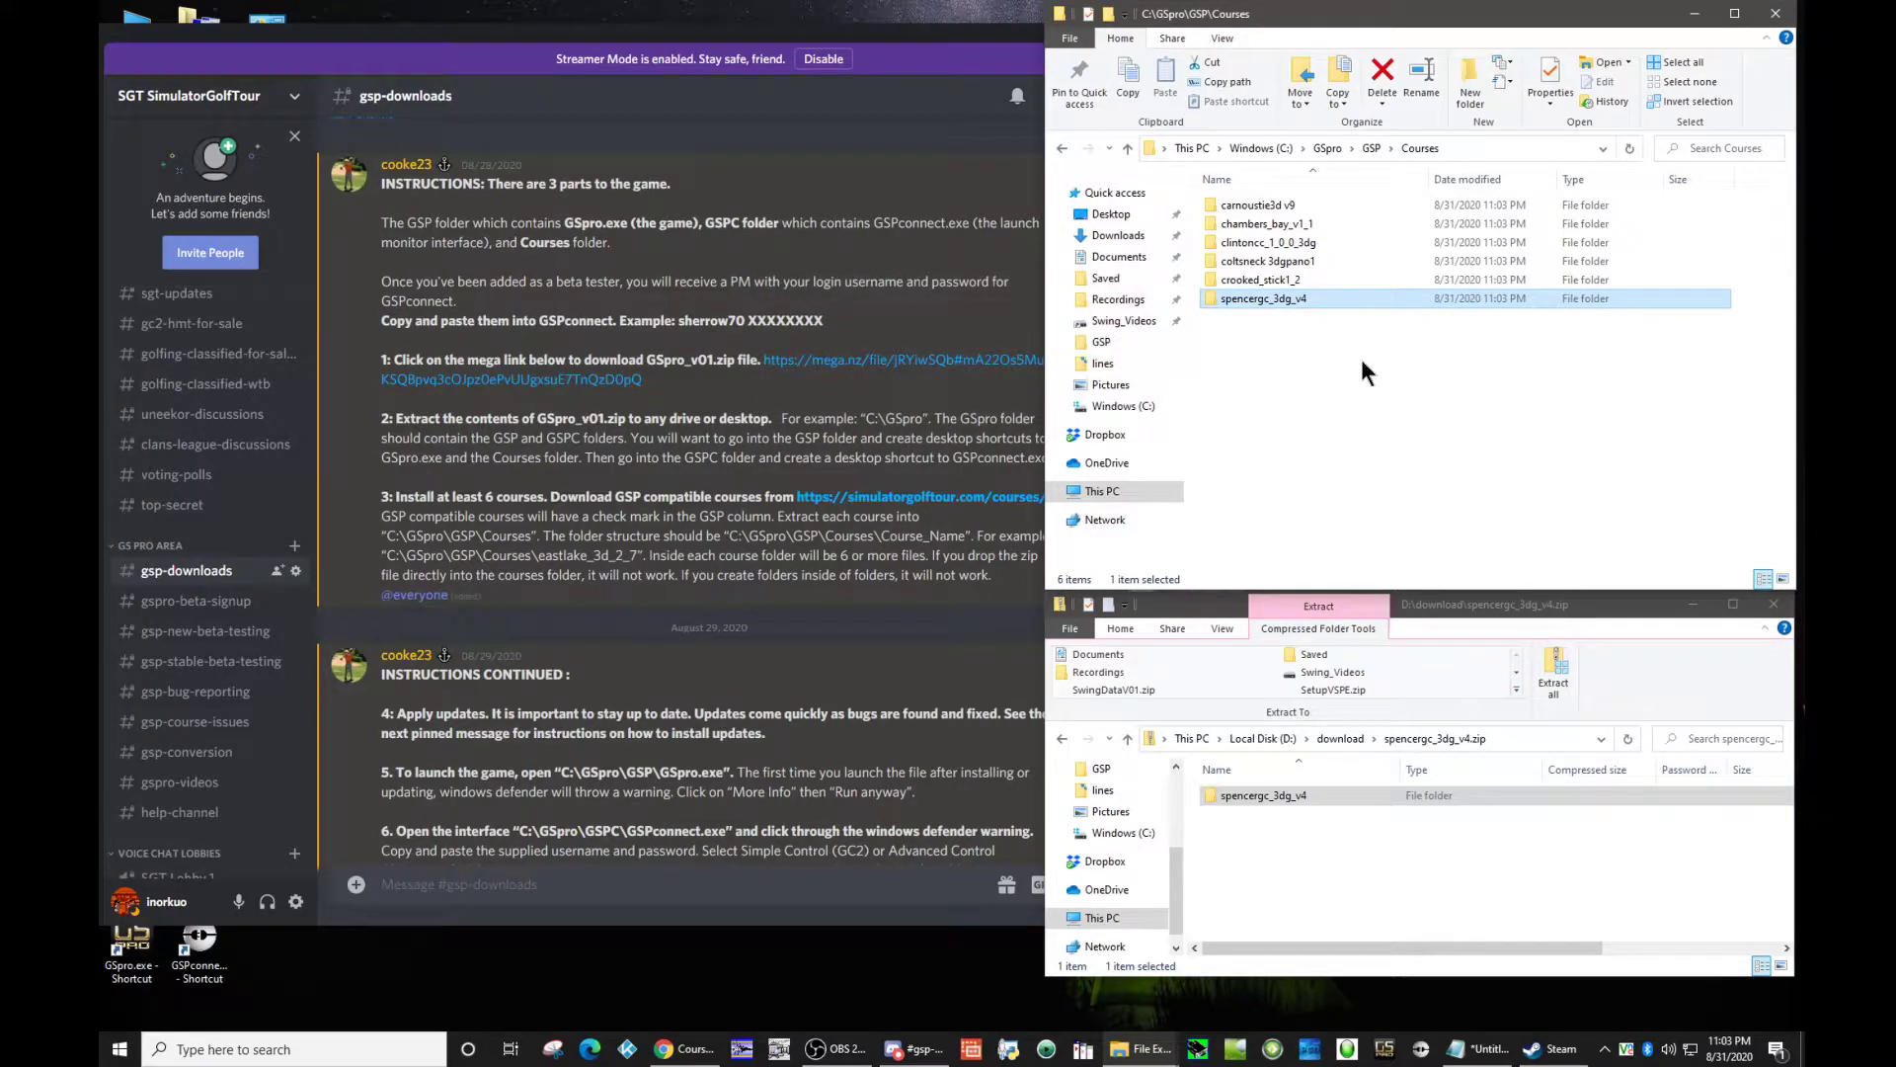
{"action": "left_click", "coordinate": [1361, 362]}
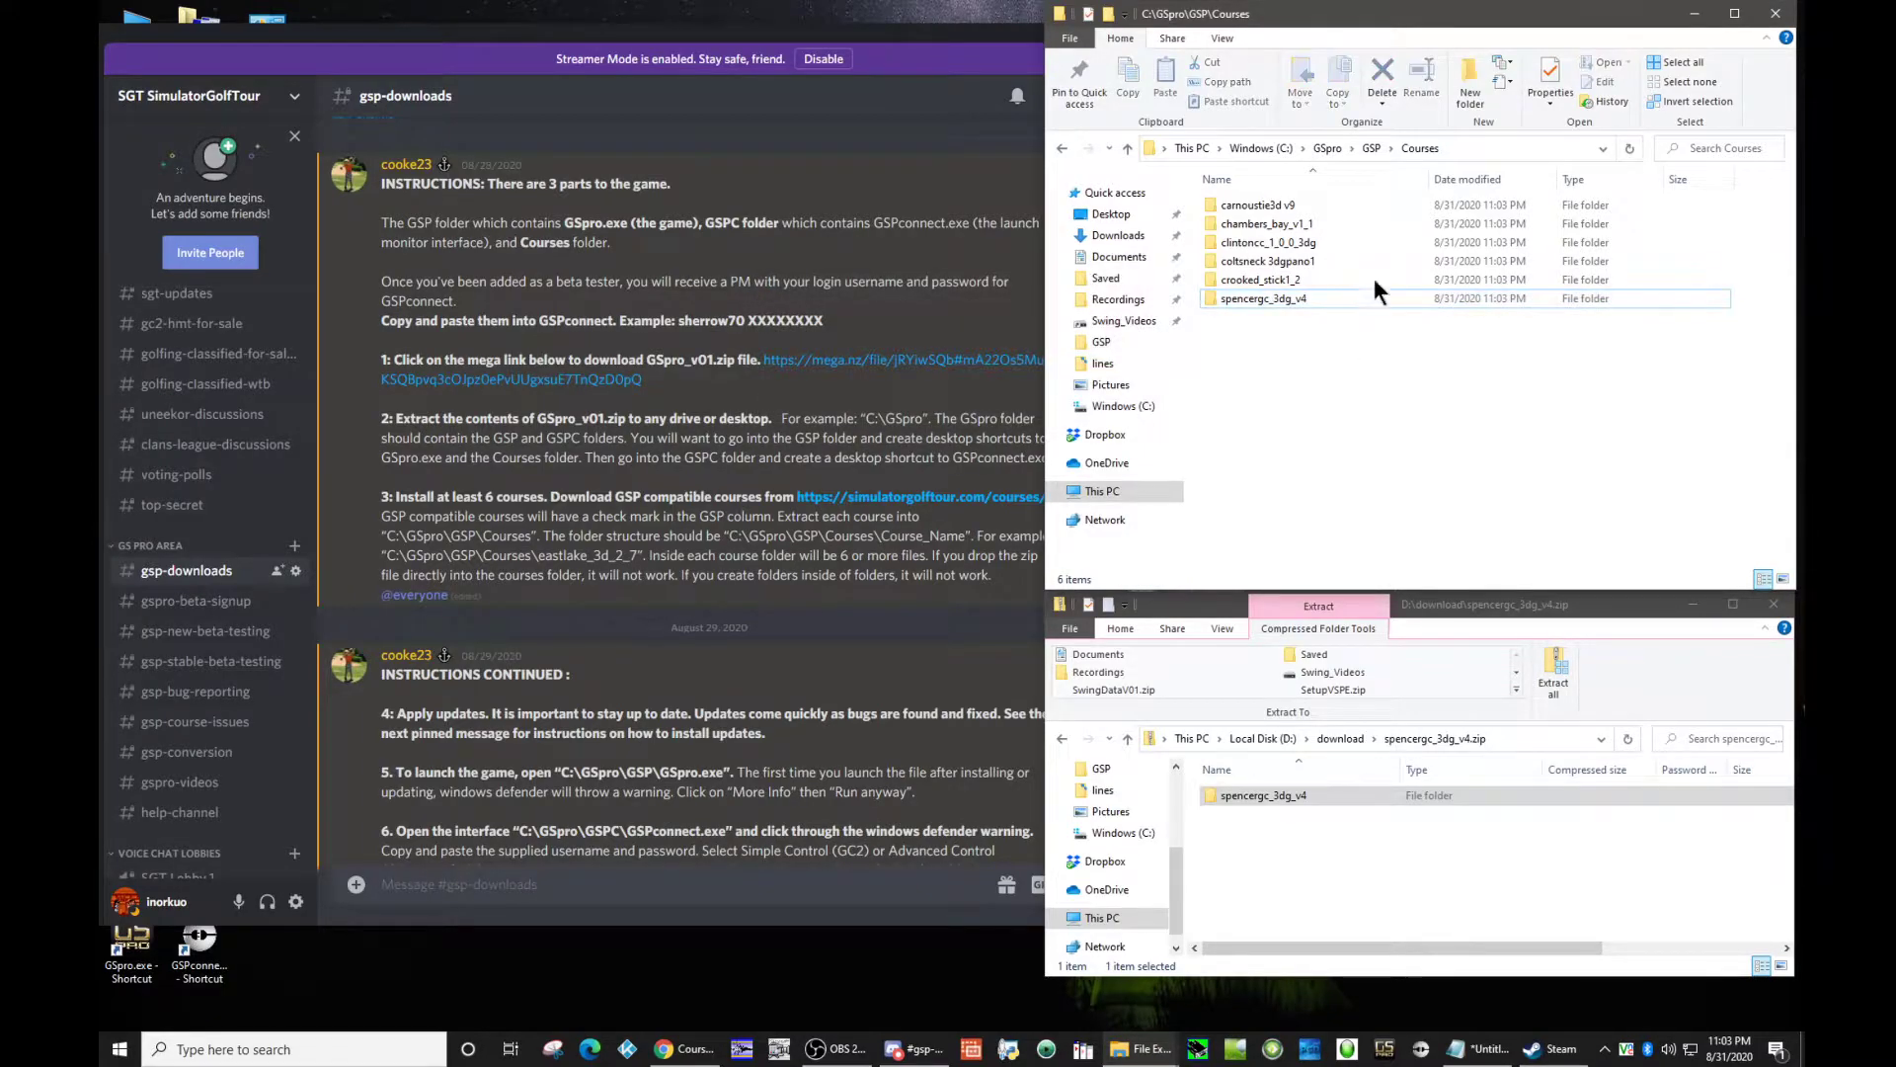
{"action": "left_click", "coordinate": [1373, 147]}
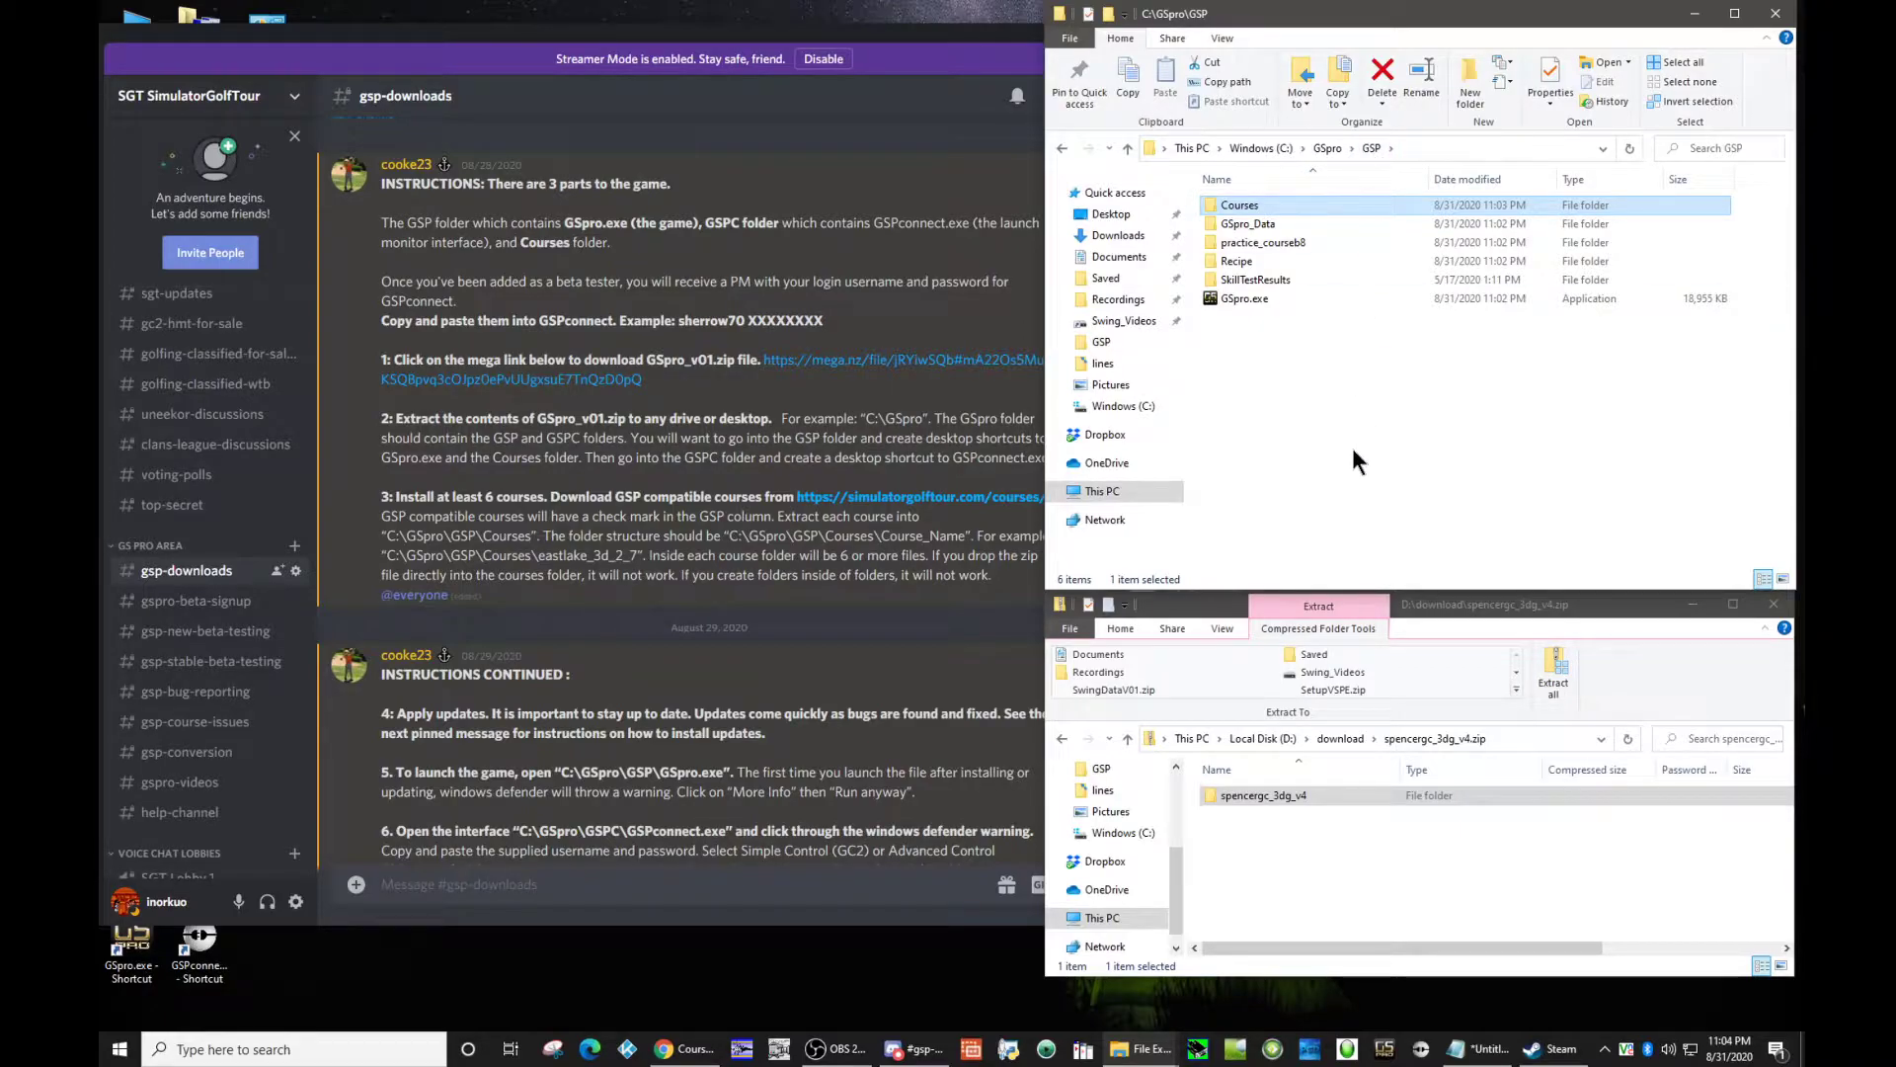
{"action": "left_click", "coordinate": [1372, 485]}
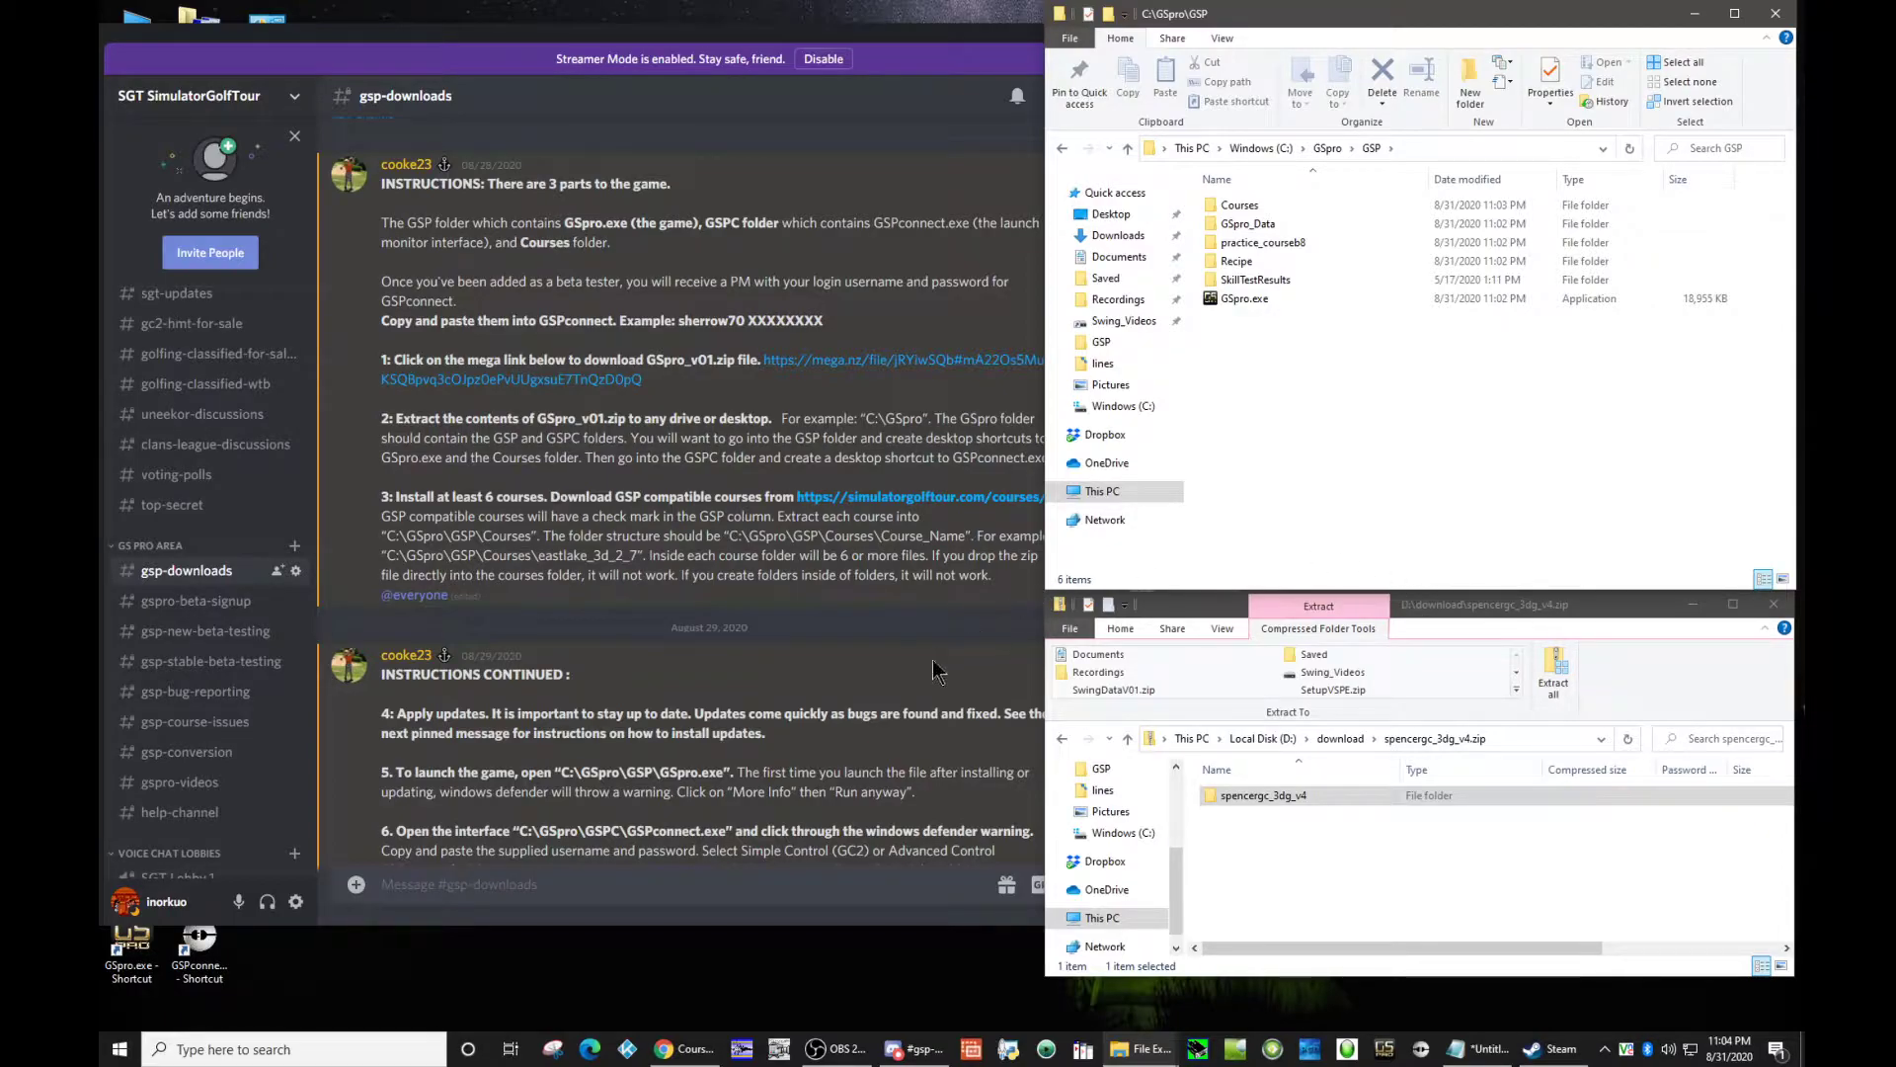
Step: Read the update instructions in the gsp-downloads channel on Discord, from step 4 to the latest game update post
{"action": "left_click", "coordinate": [623, 722]}
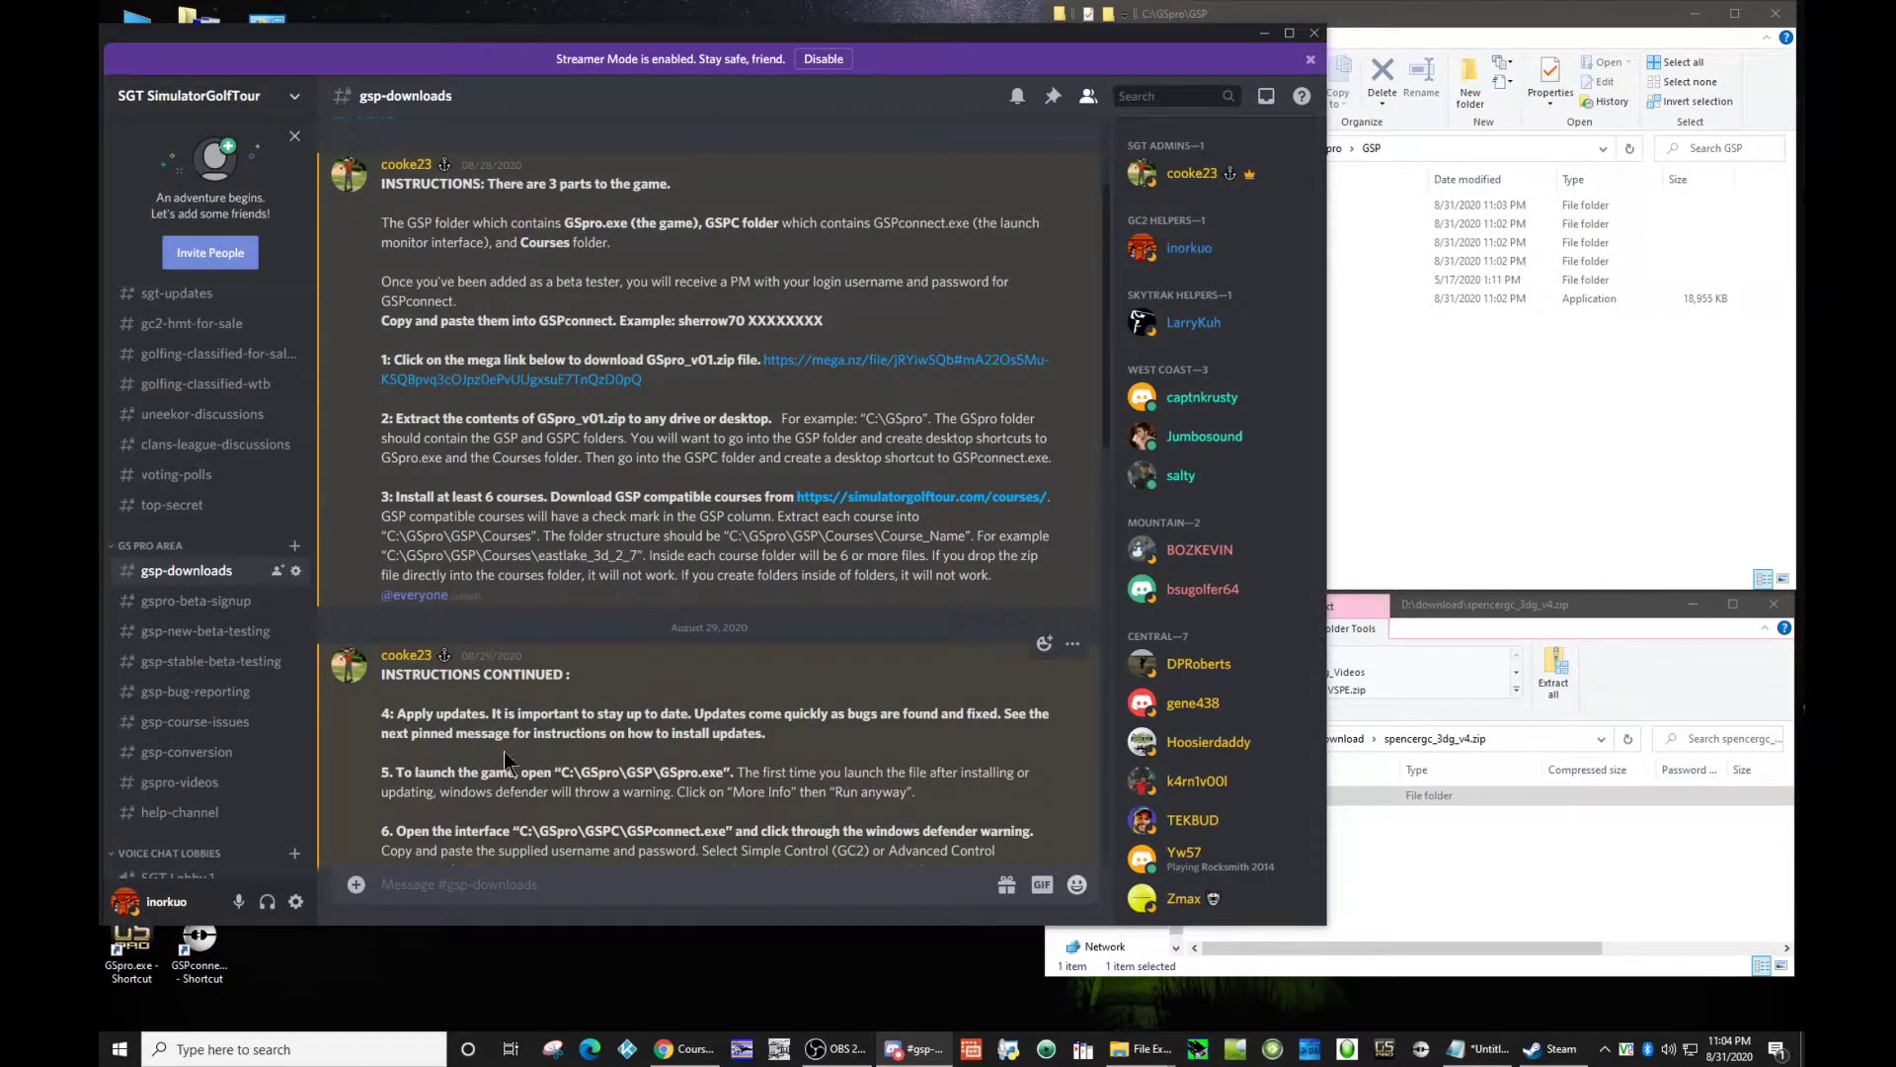
{"action": "left_click_drag", "start_coordinate": [410, 733], "coordinate": [670, 733]}
{"action": "left_click", "coordinate": [718, 714]}
{"action": "scroll", "coordinate": [718, 672], "scroll_direction": "down", "scroll_amount": 5}
{"action": "scroll", "coordinate": [707, 676], "scroll_direction": "down", "scroll_amount": 4}
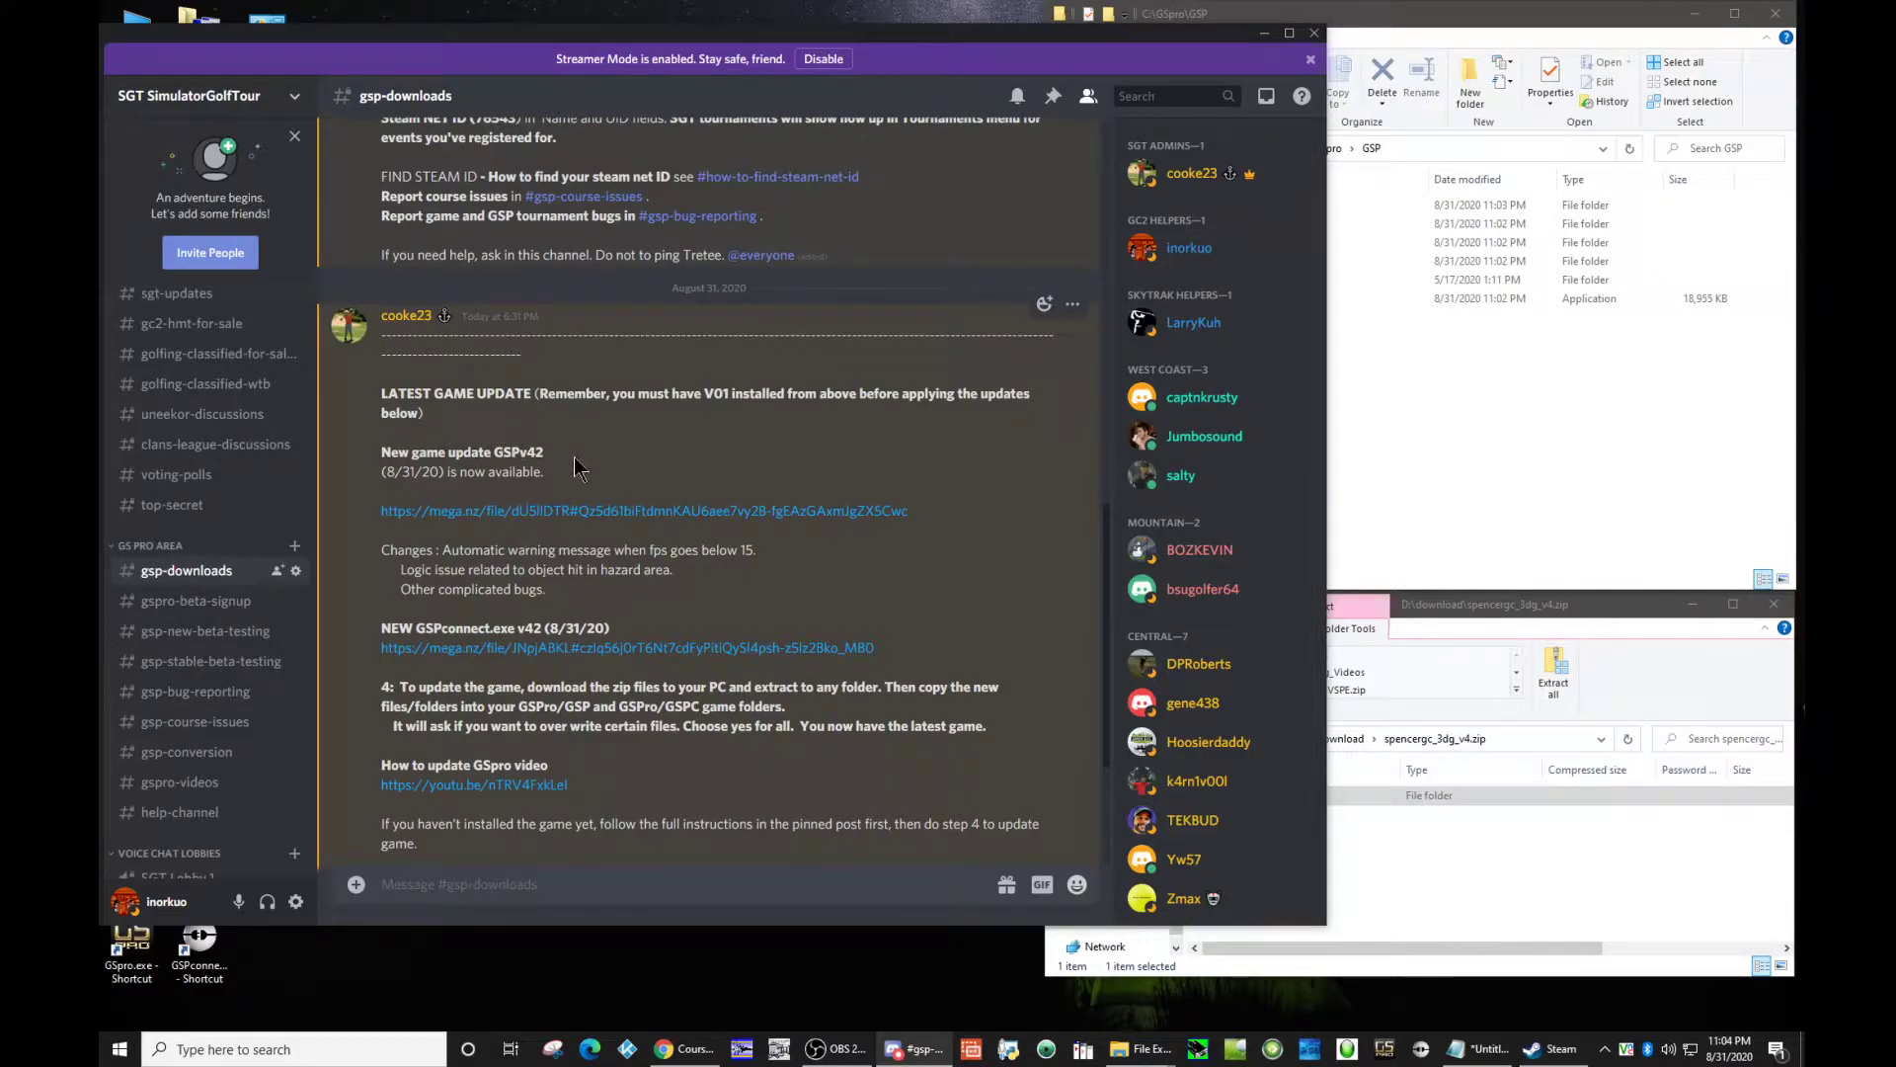
{"action": "scroll", "coordinate": [583, 463], "scroll_direction": "down", "scroll_amount": 1}
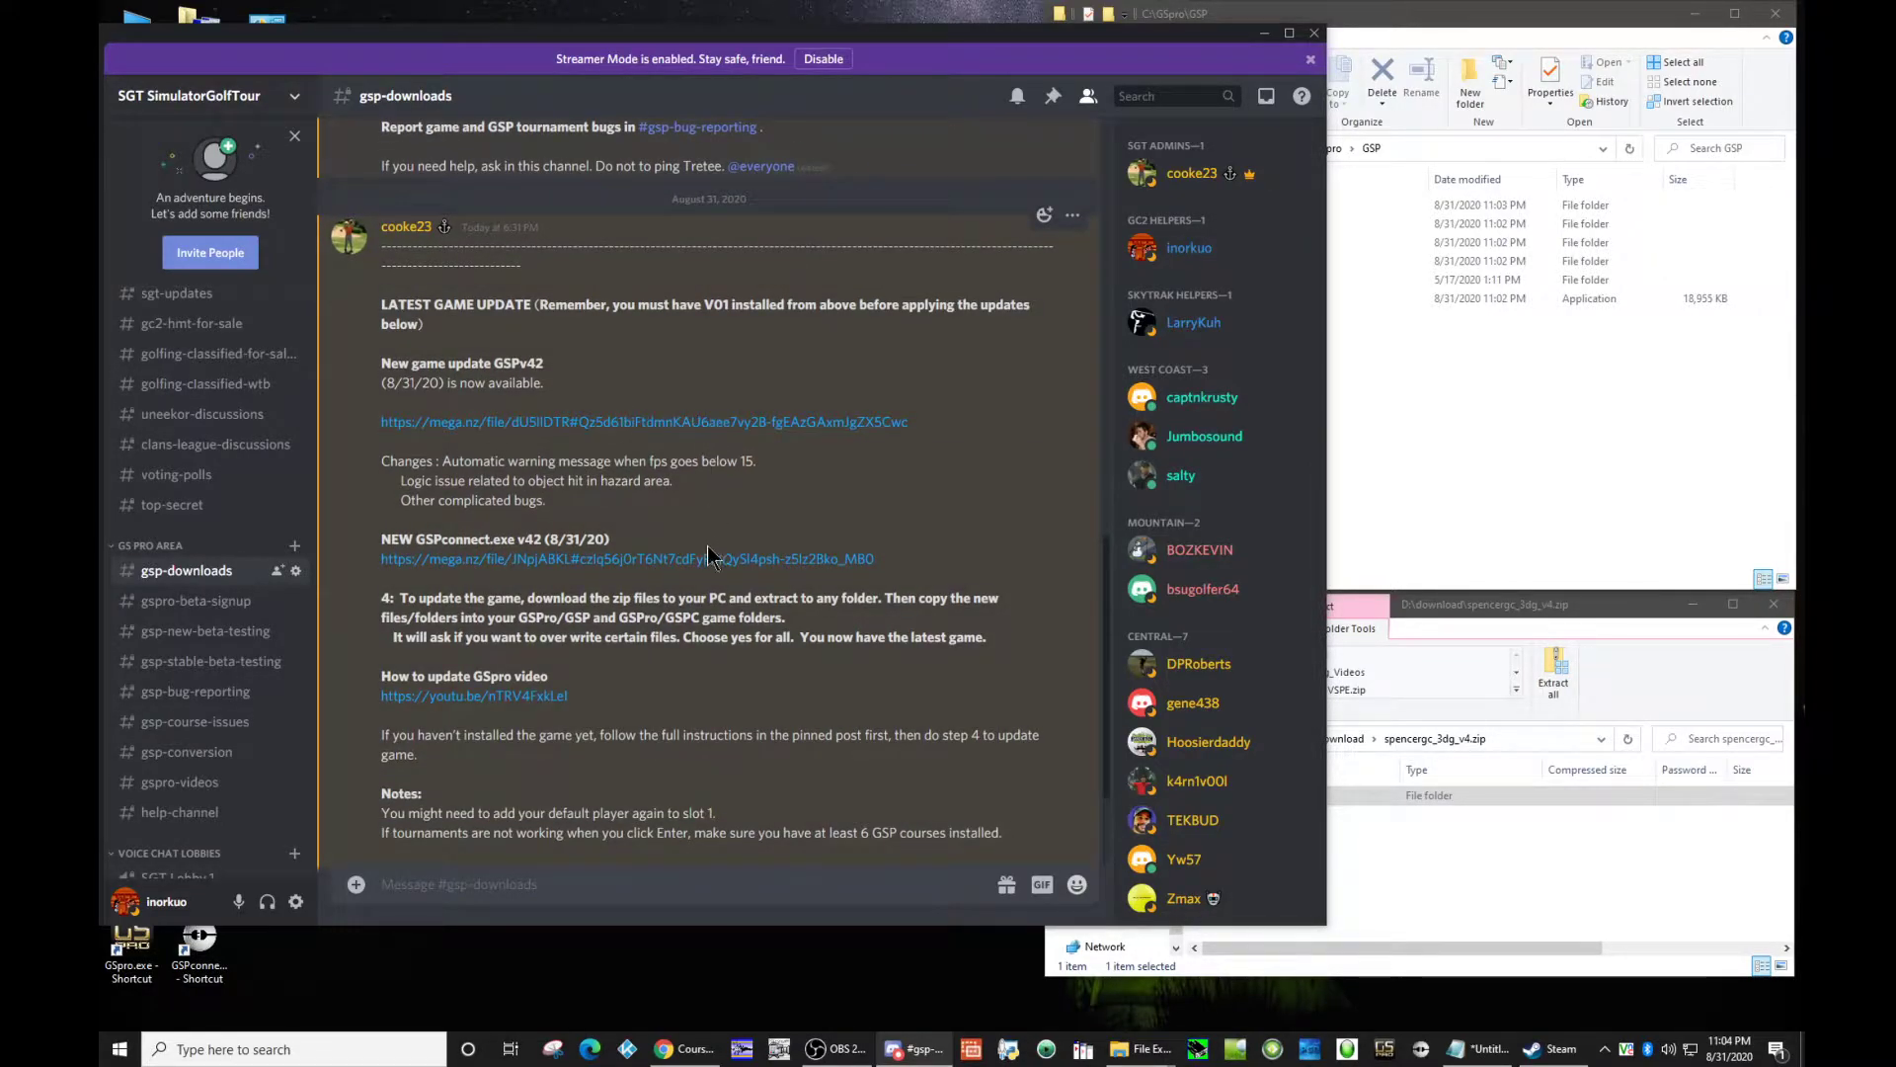
Step: Copy GSpro_Data and GSpro.exe from GSP_v42.zip in D:\download into C:\GSpro\GSP, replacing the existing files
{"action": "left_click", "coordinate": [1561, 862]}
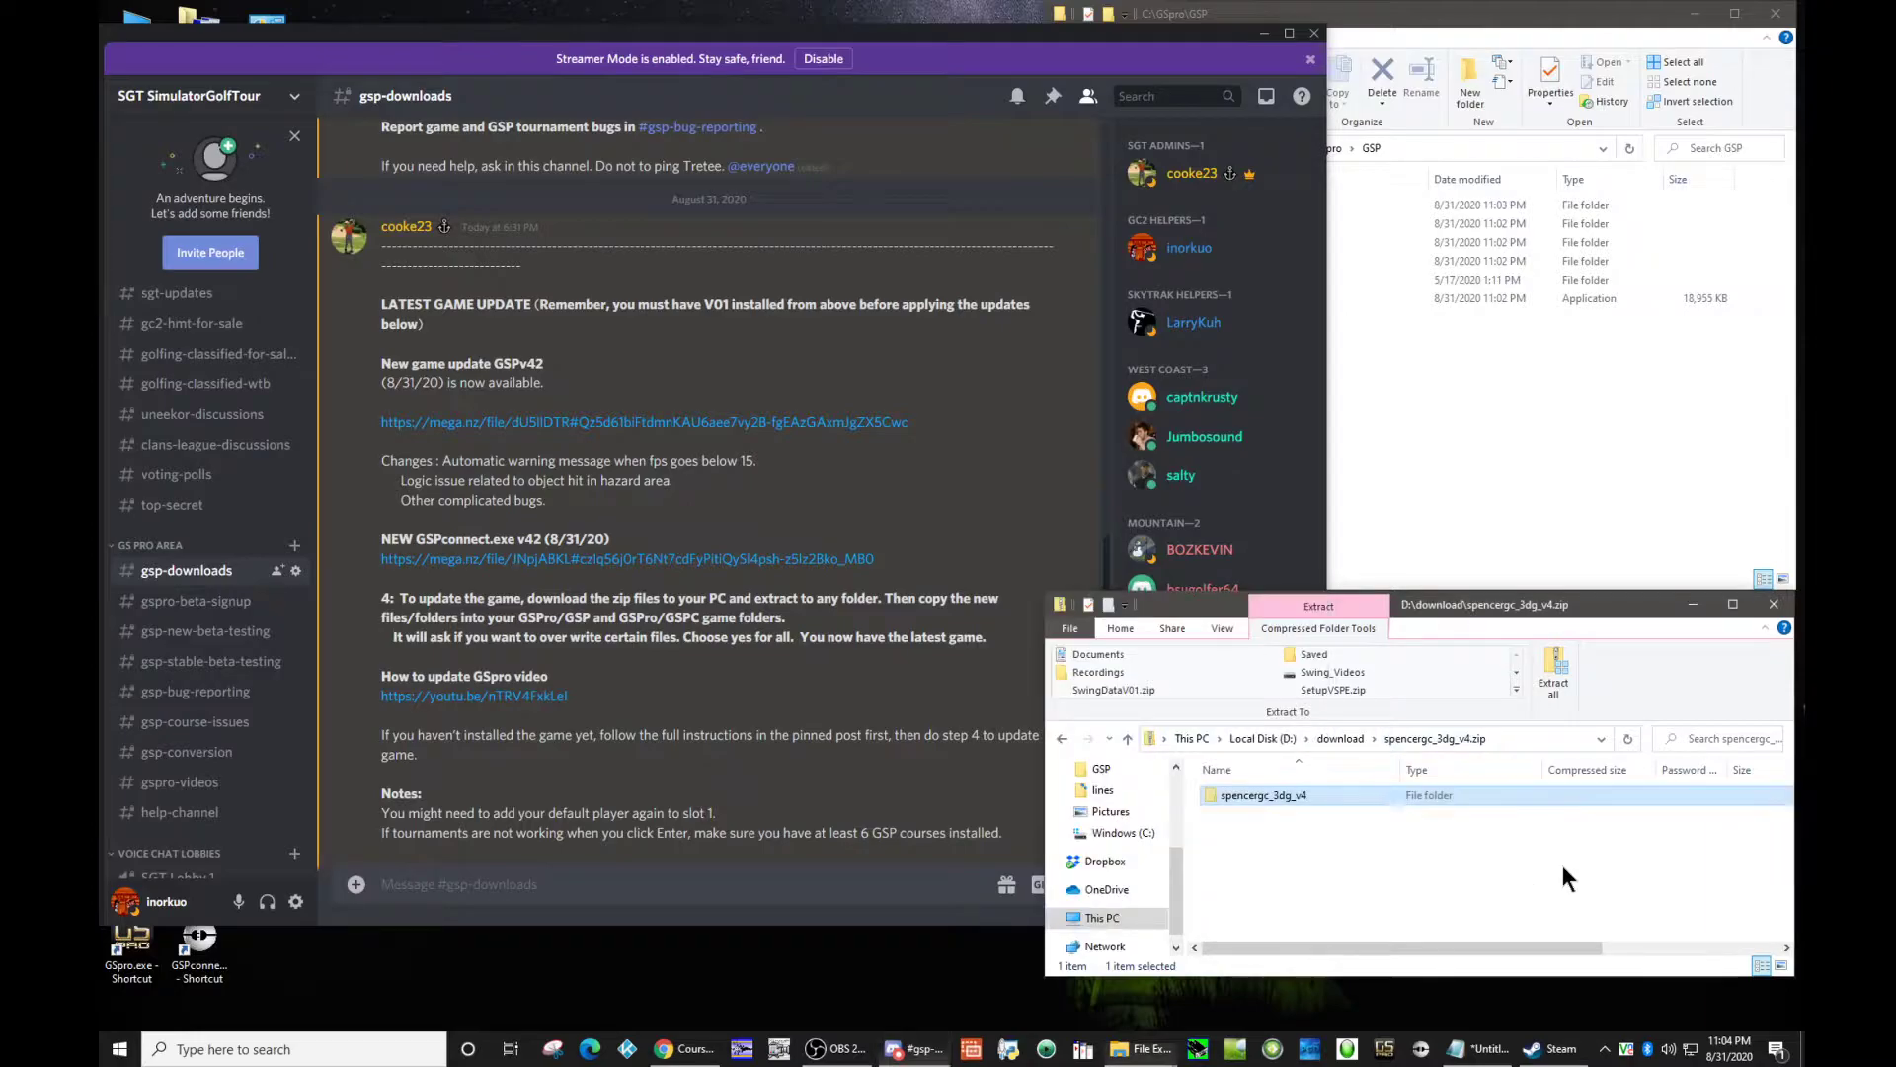
{"action": "left_click", "coordinate": [1329, 738]}
{"action": "left_click", "coordinate": [1550, 421]}
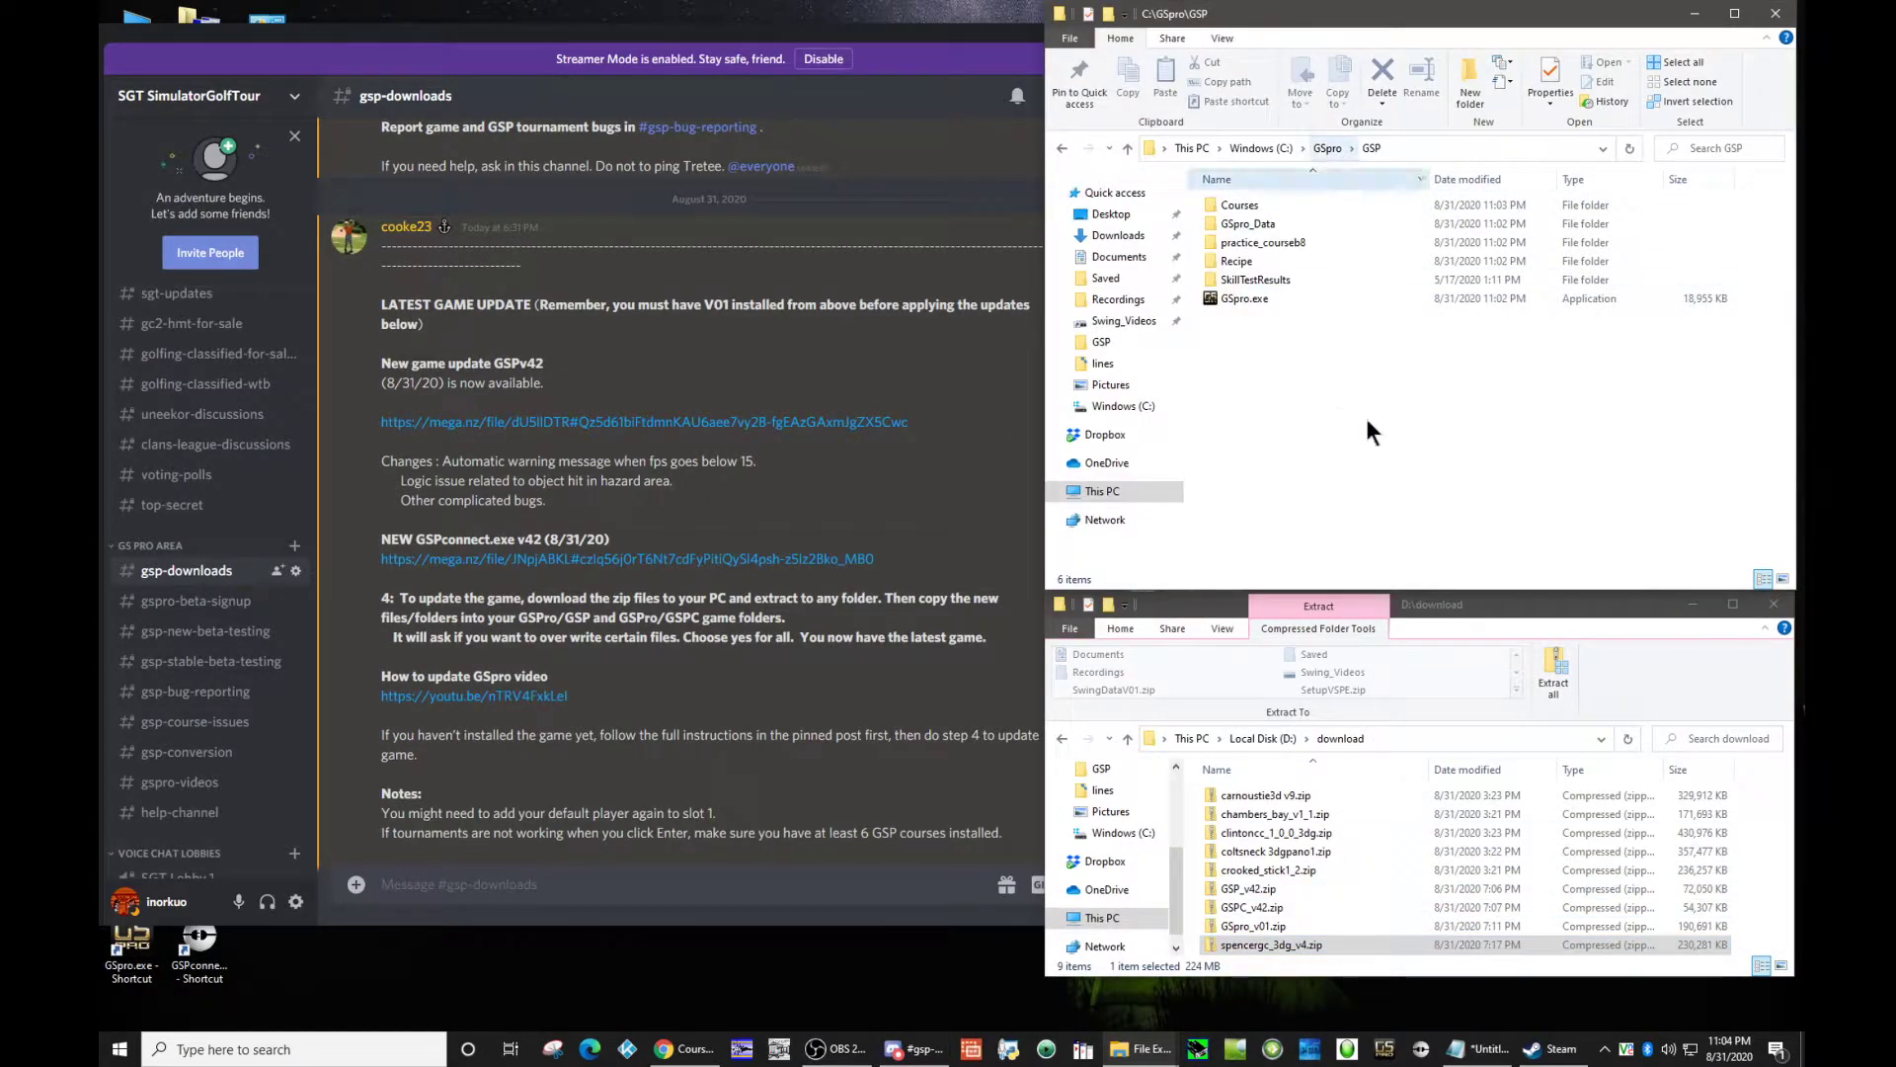
{"action": "left_click", "coordinate": [1252, 889]}
{"action": "double_click", "coordinate": [1253, 888]}
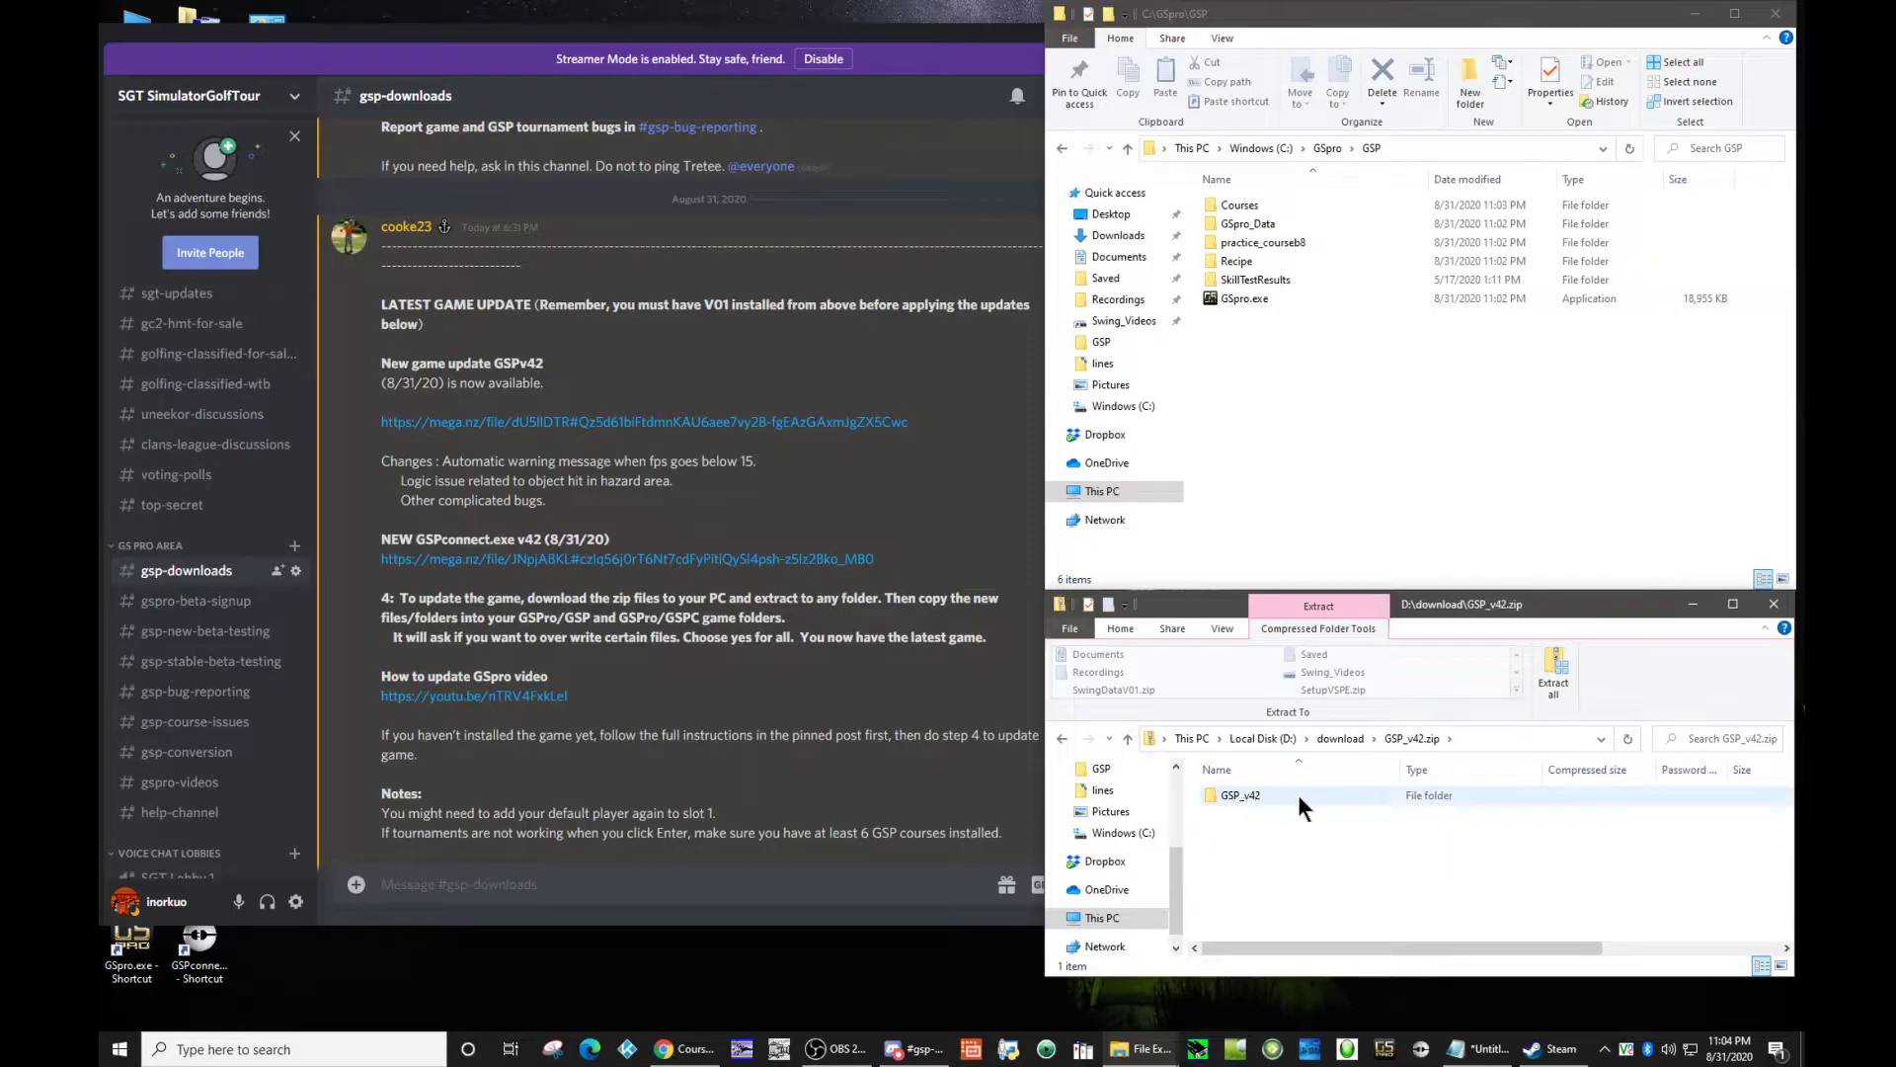
{"action": "double_click", "coordinate": [1298, 794]}
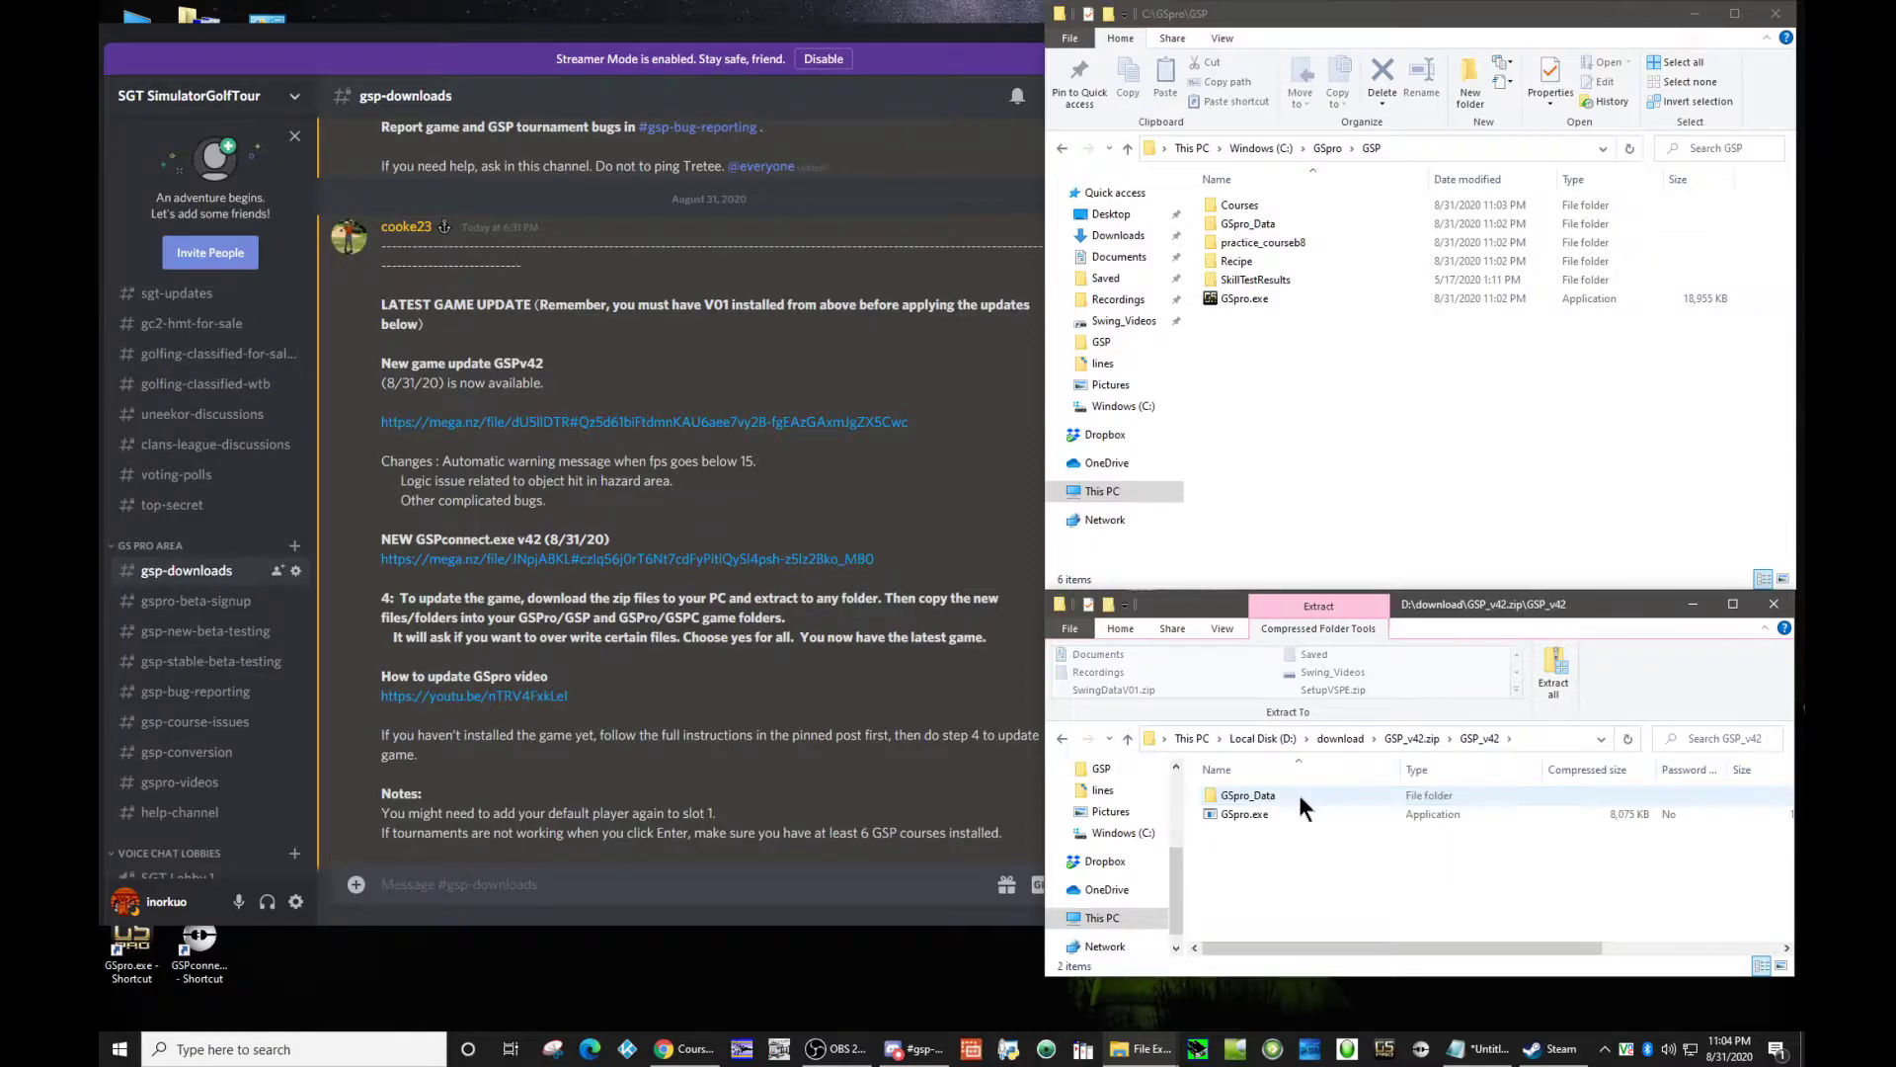
{"action": "left_click_drag", "start_coordinate": [1294, 858], "coordinate": [1260, 790]}
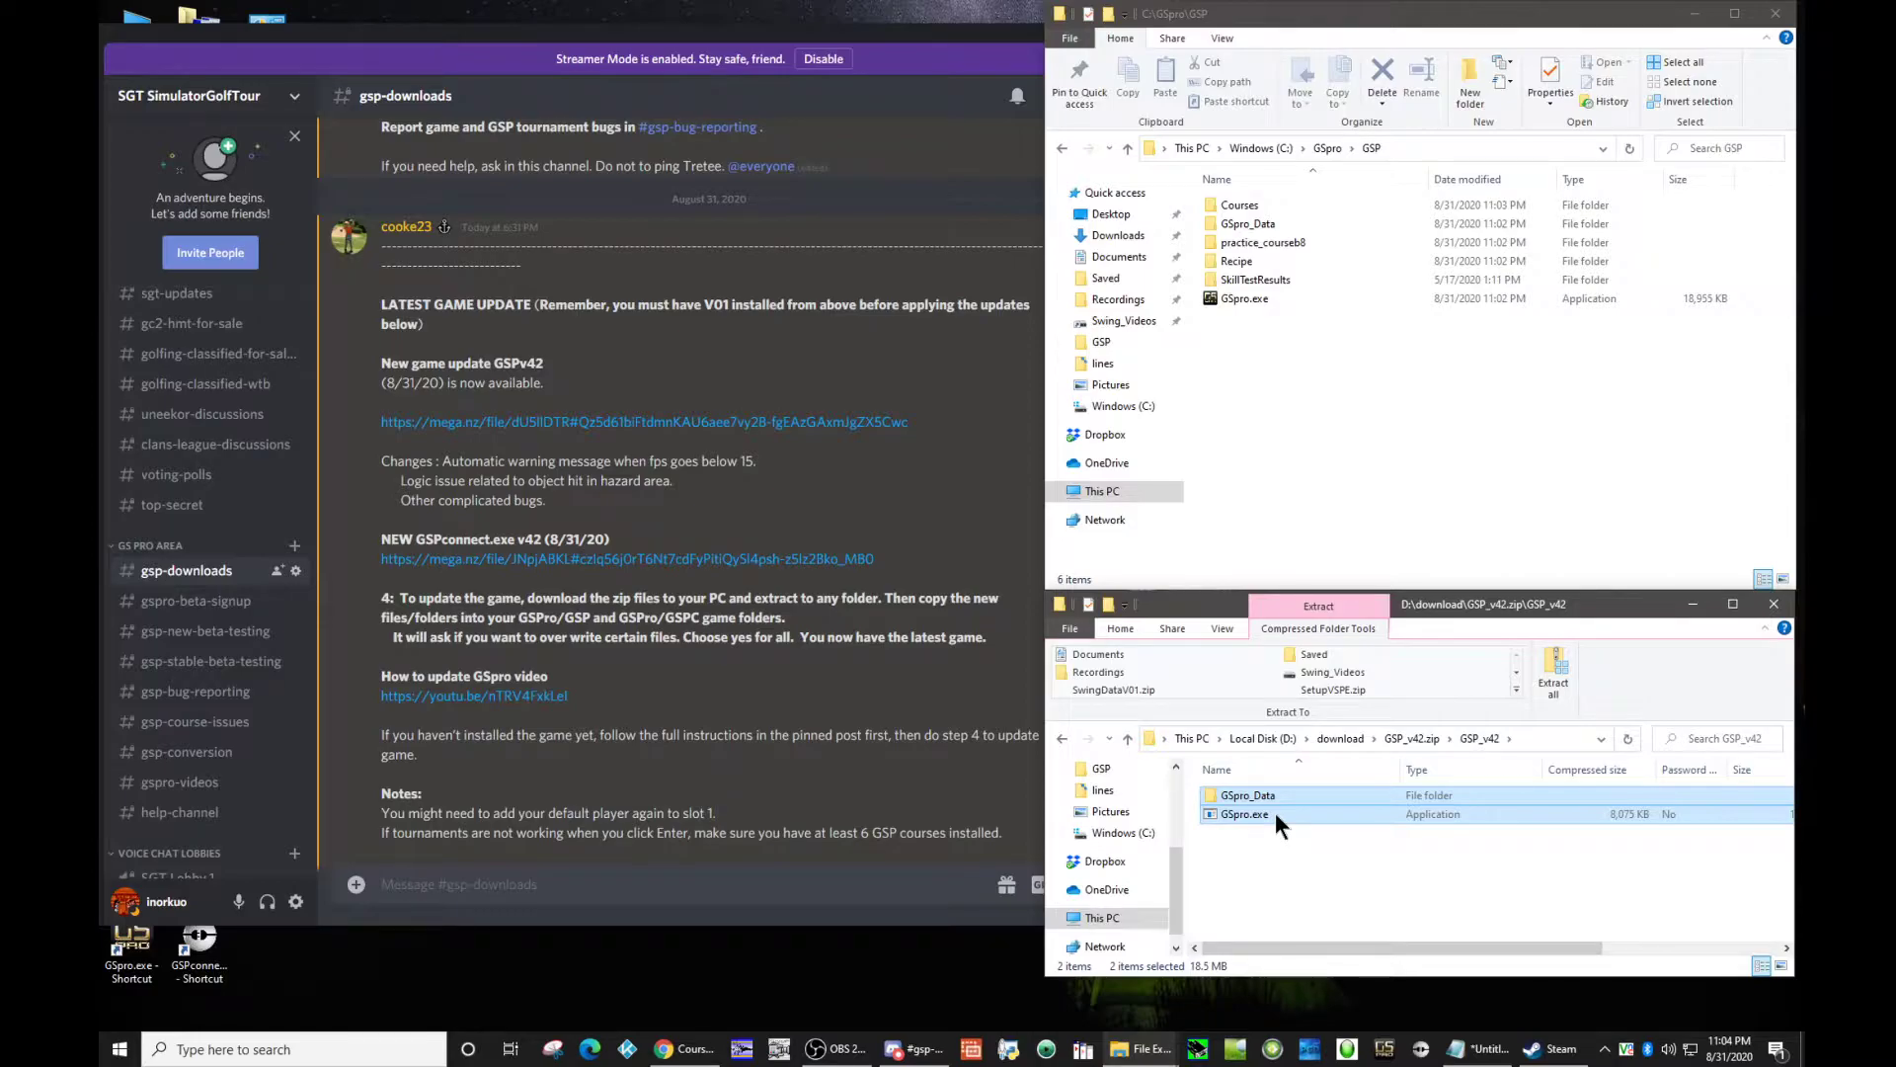
{"action": "left_click_drag", "start_coordinate": [1277, 813], "coordinate": [1290, 436]}
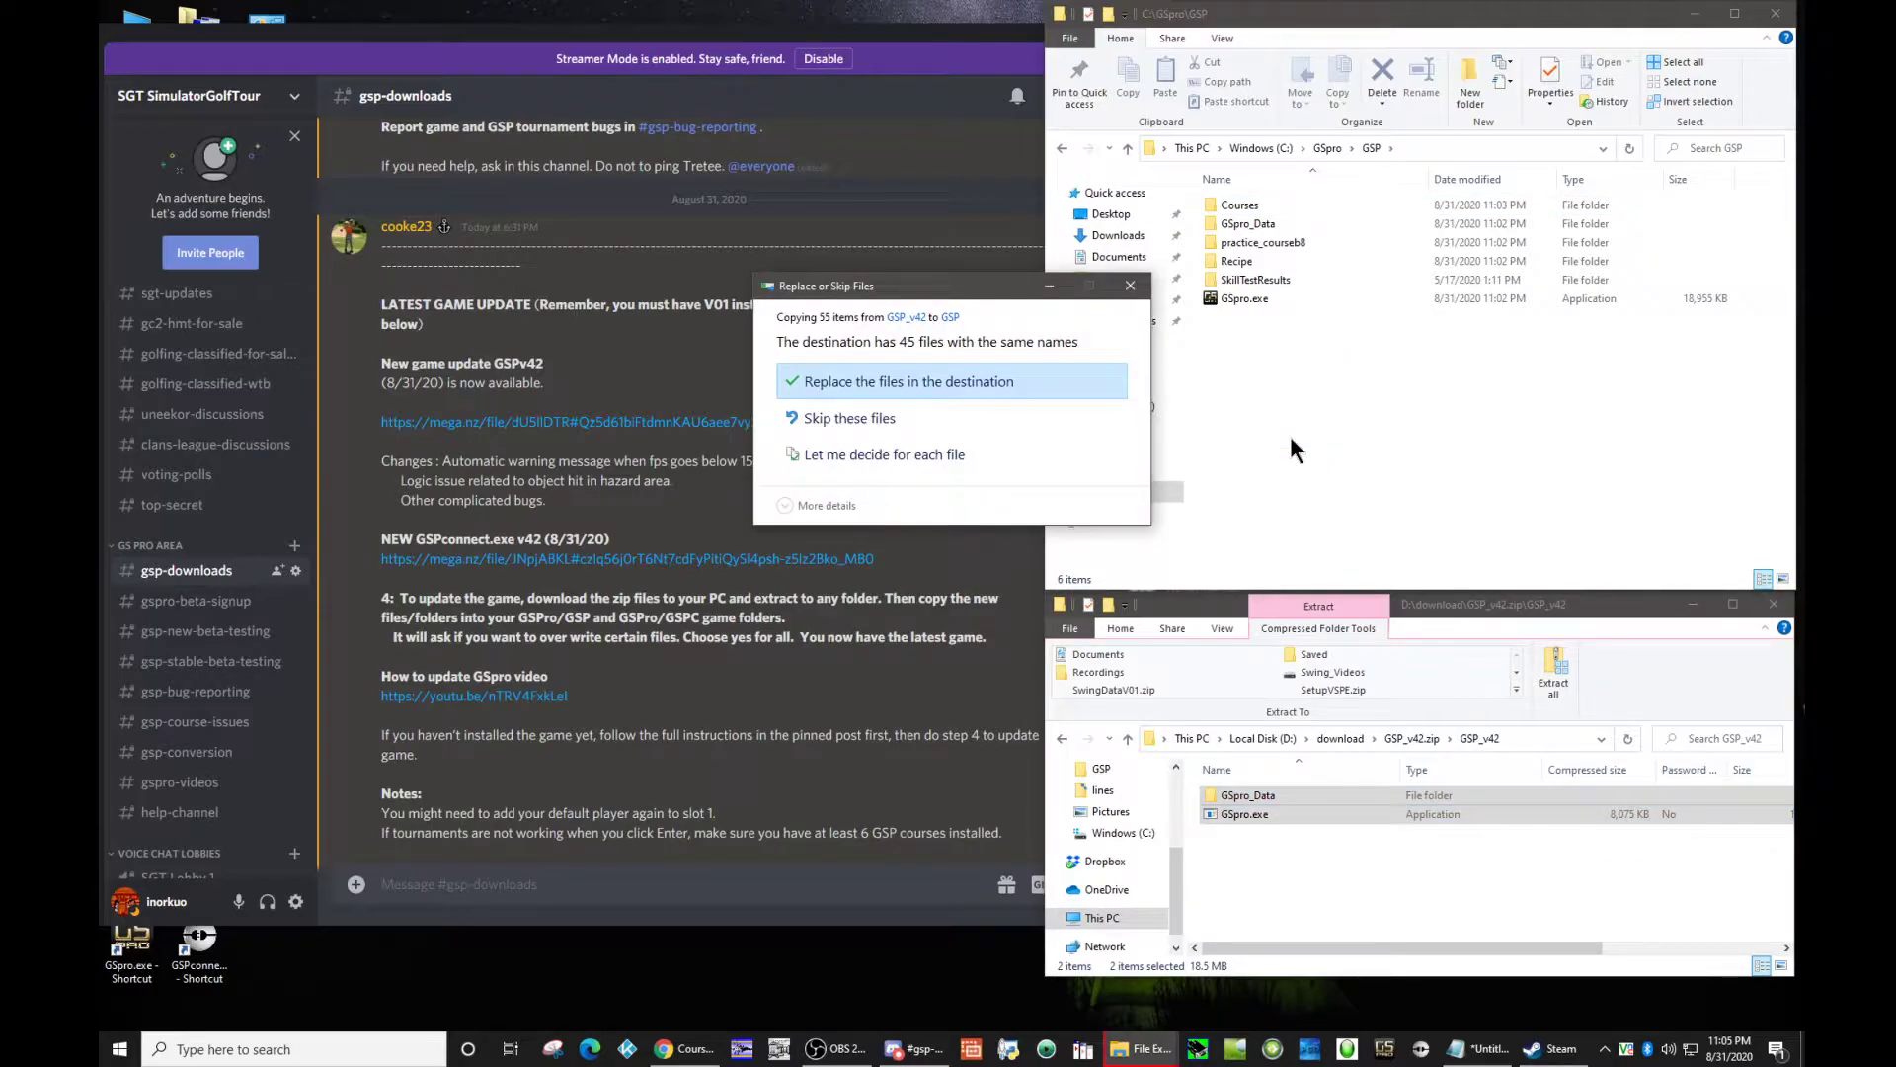
{"action": "left_click", "coordinate": [838, 383]}
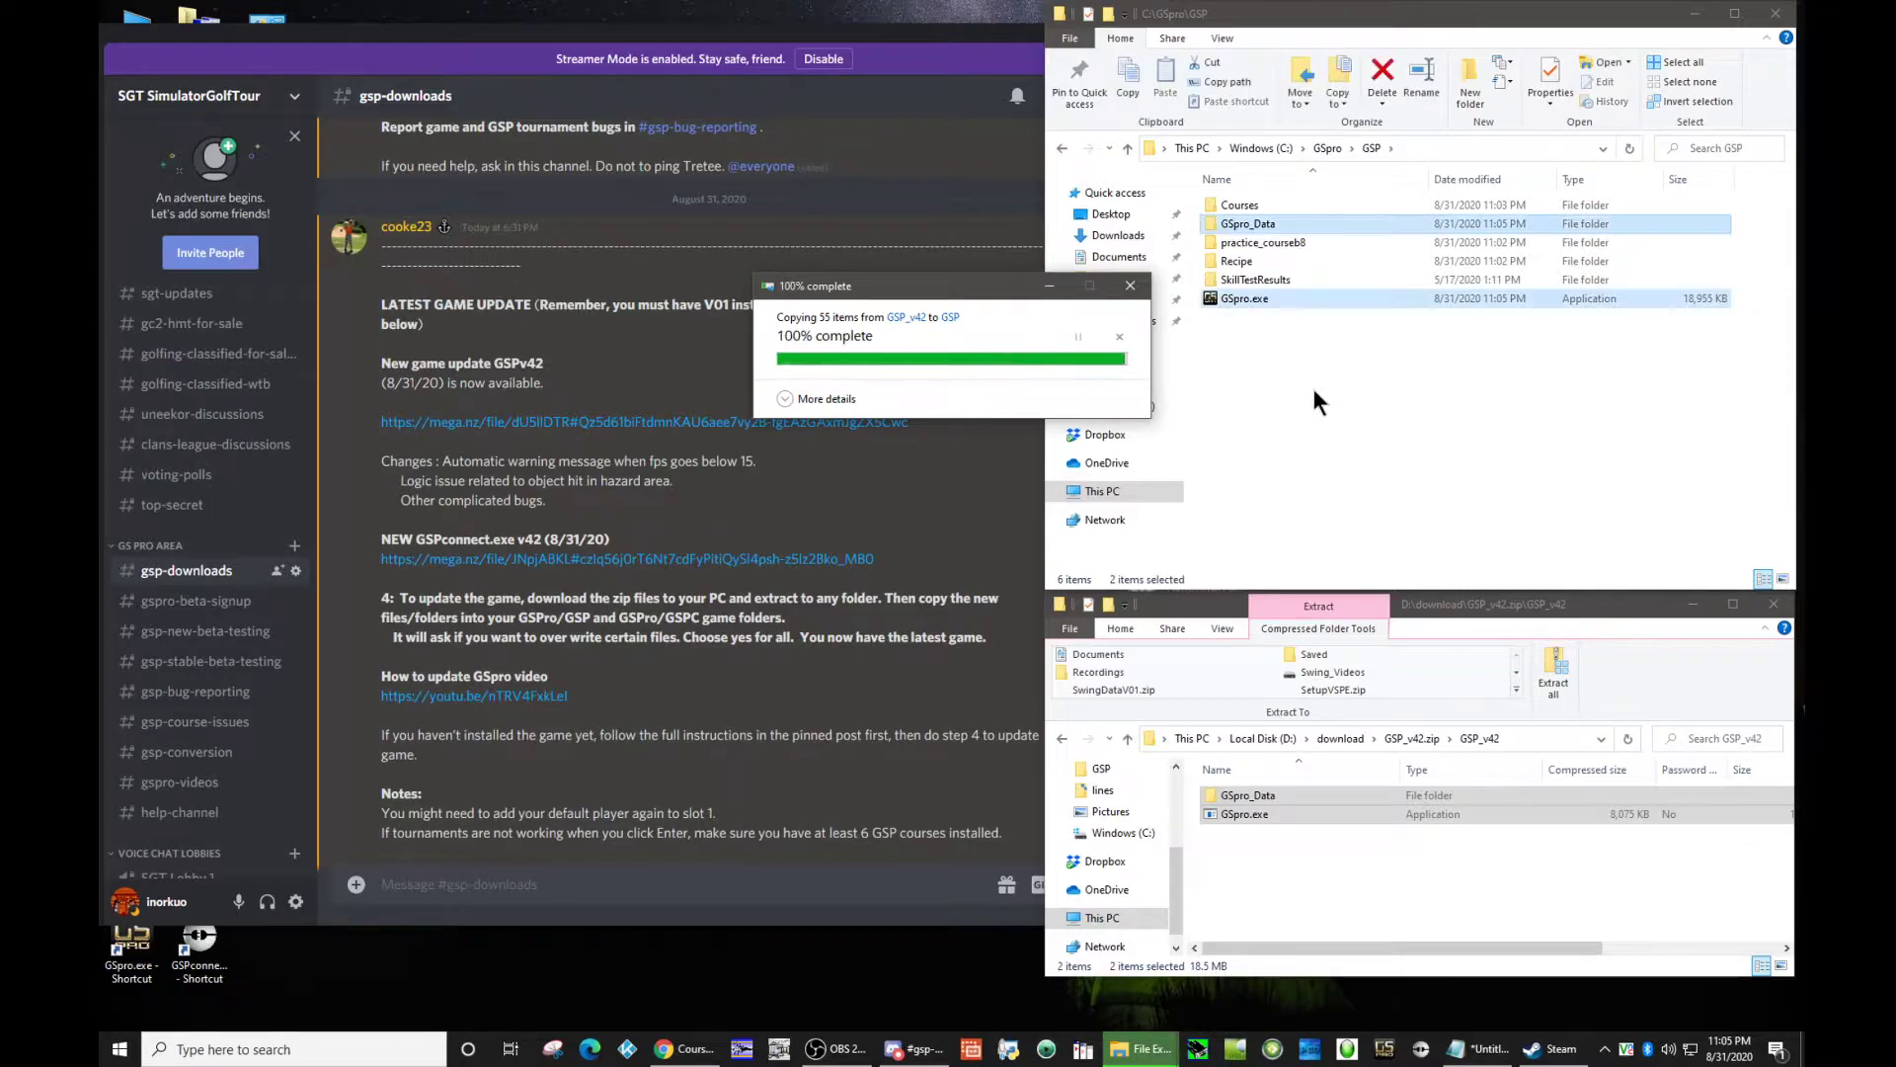
Step: Copy all files from the GSPC_v42 folder in GSPC_v42.zip into C:\GSpro\GSPC, replacing the existing files
{"action": "left_click", "coordinate": [1327, 148]}
{"action": "double_click", "coordinate": [1272, 223]}
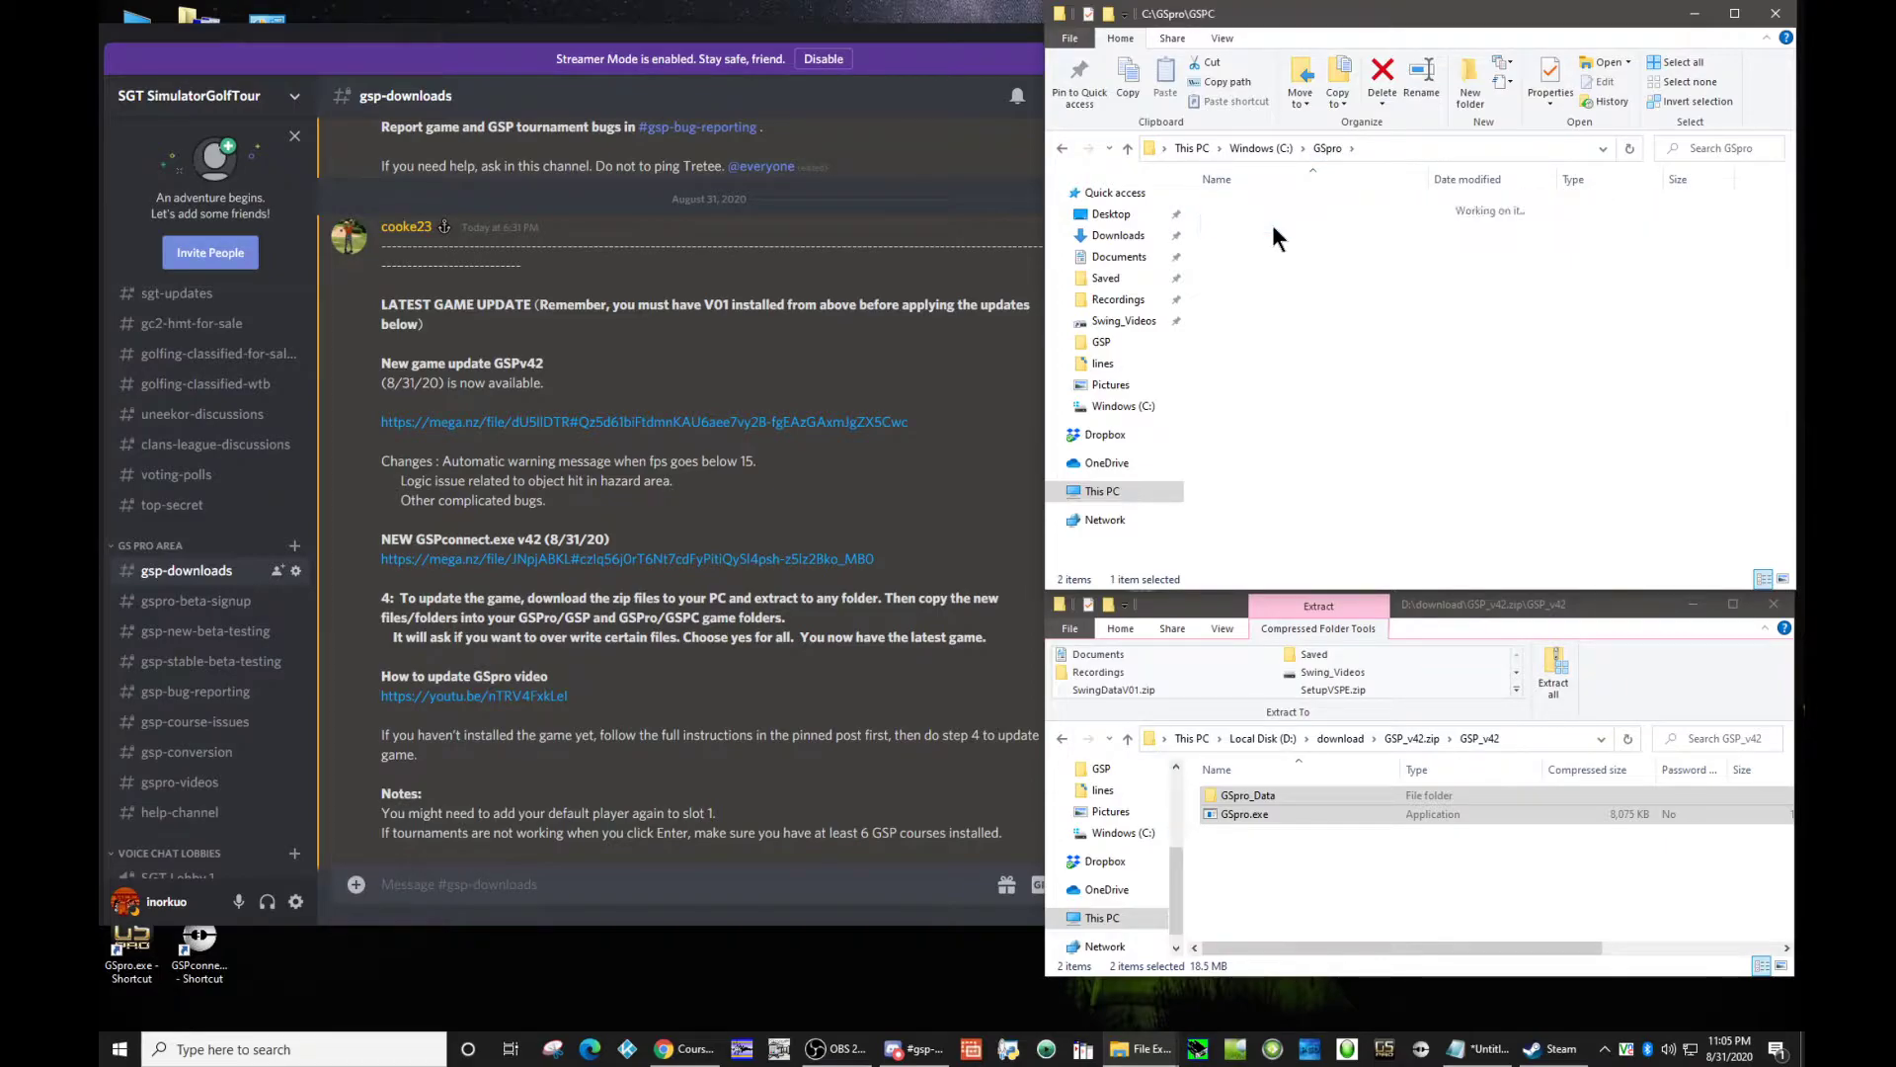
{"action": "left_click", "coordinate": [1349, 738]}
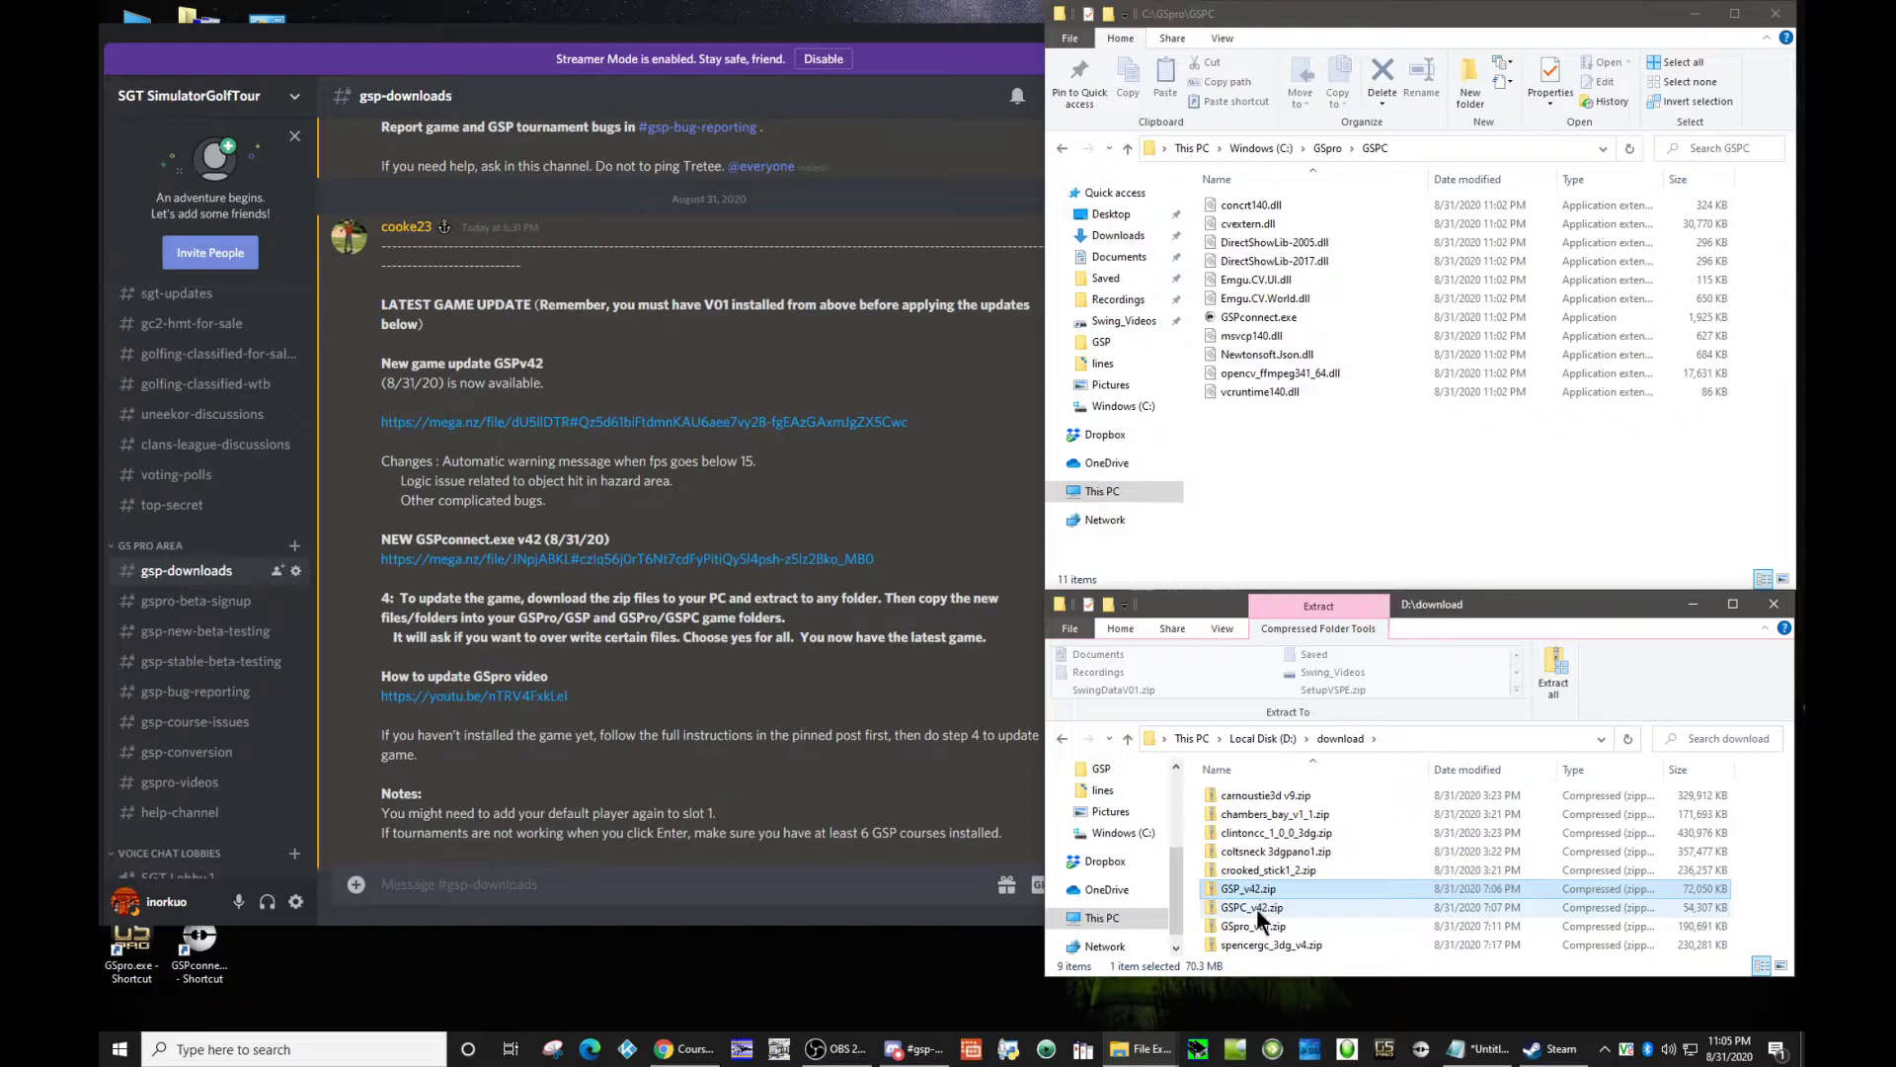
{"action": "double_click", "coordinate": [1255, 907]}
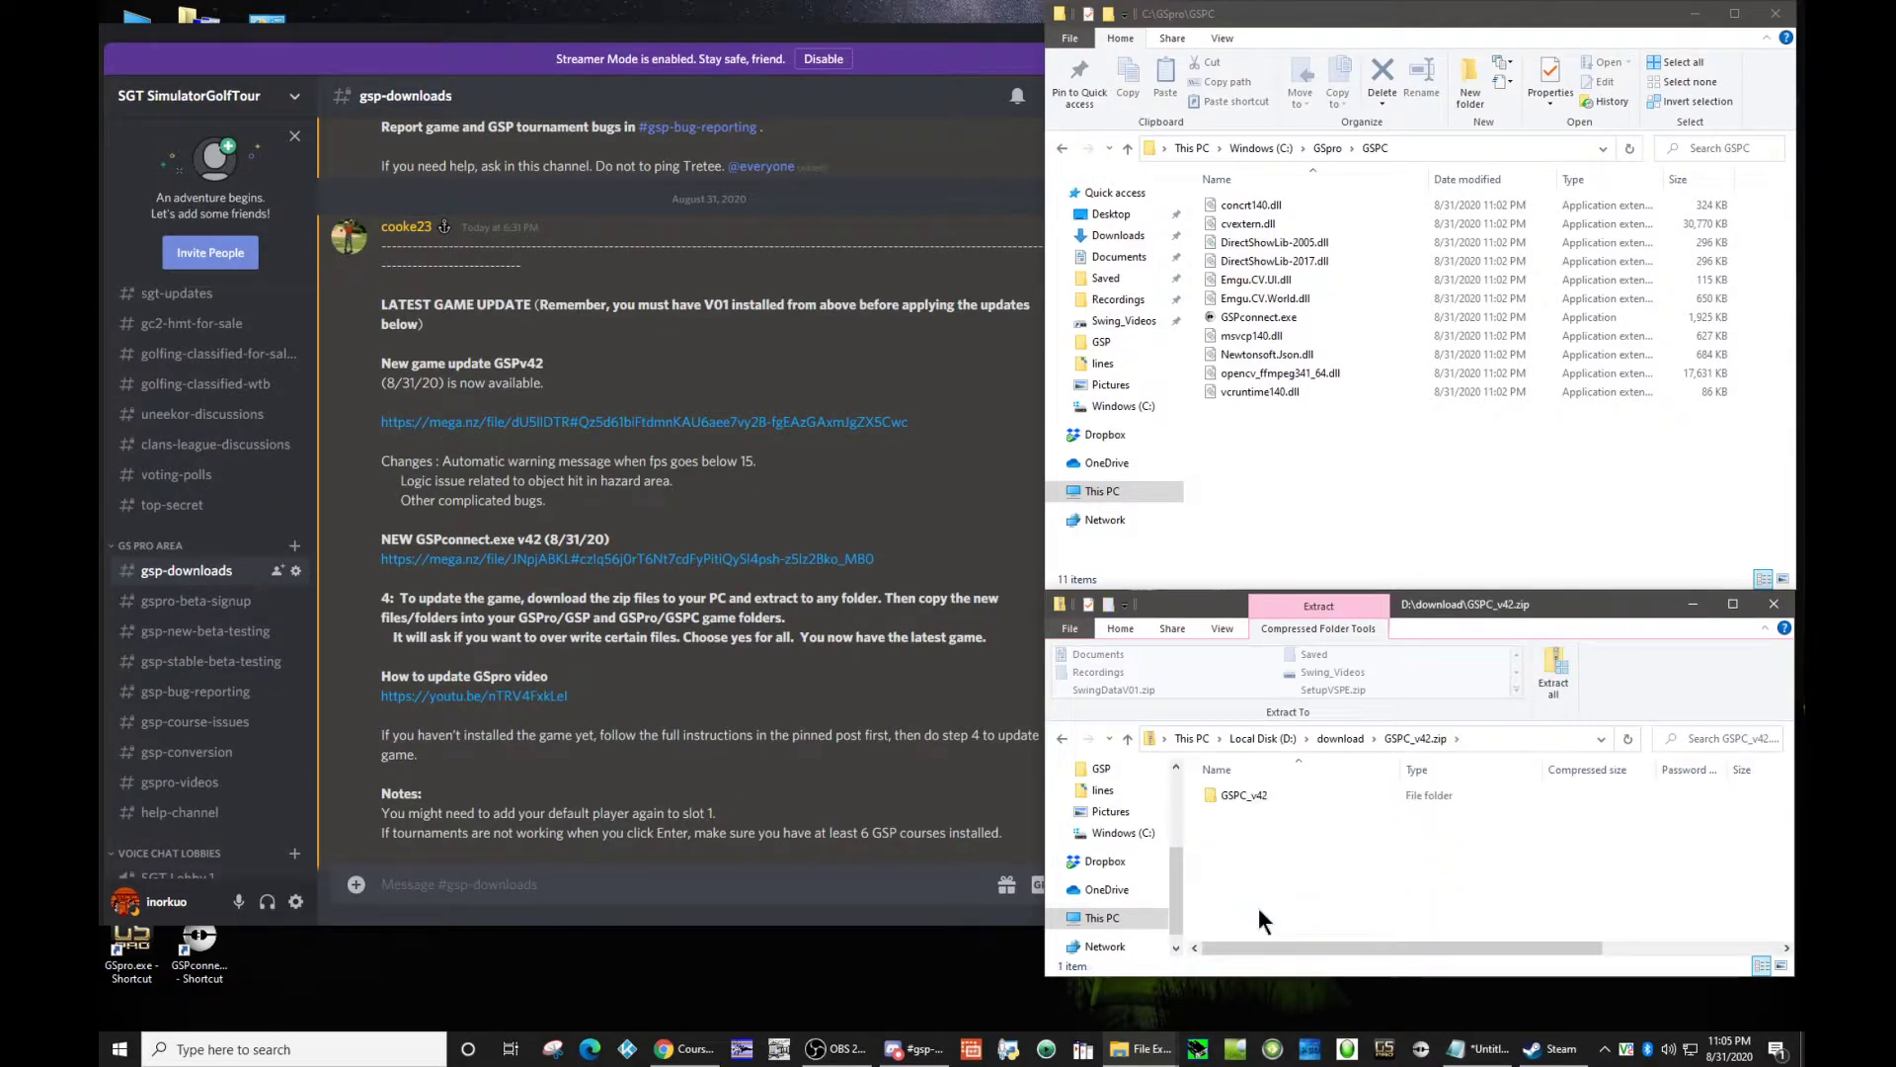
{"action": "double_click", "coordinate": [1249, 792]}
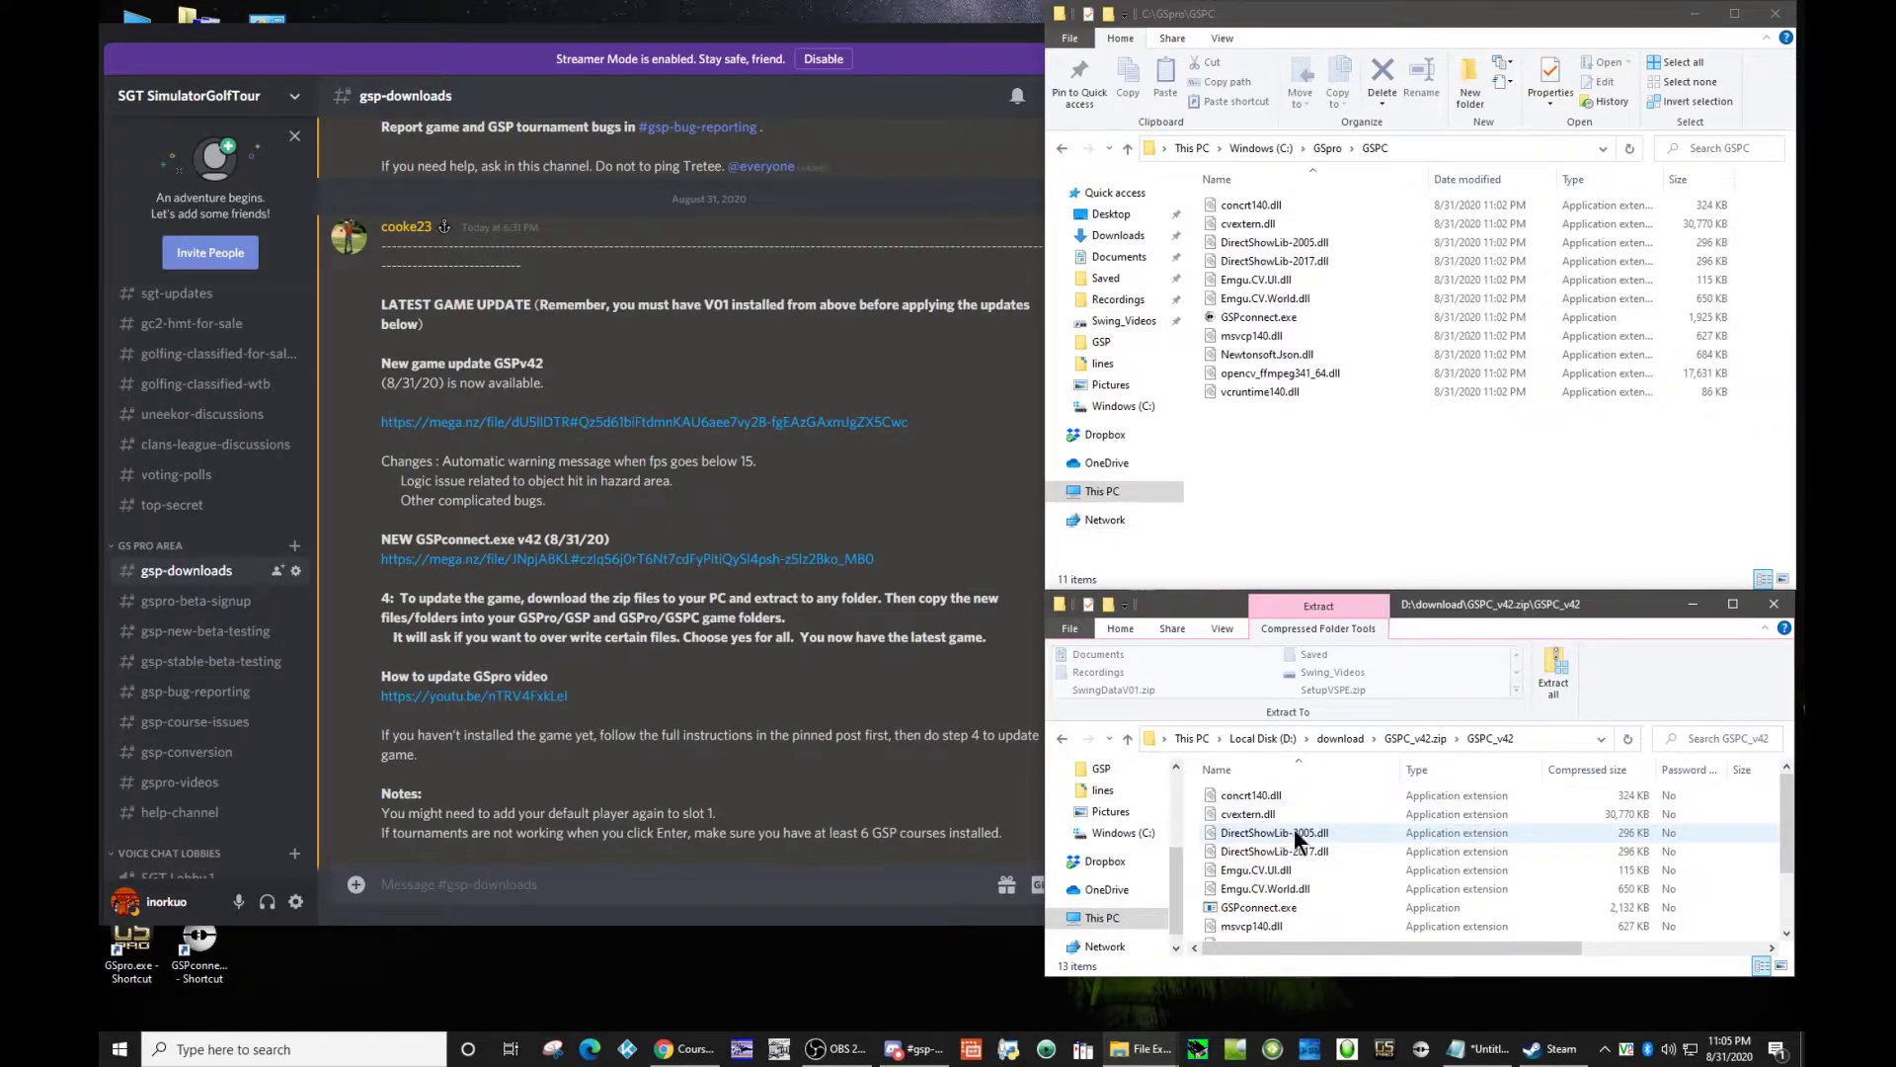
{"action": "key", "text": "ctrl+a"}
{"action": "left_click_drag", "start_coordinate": [1278, 851], "coordinate": [1306, 488]}
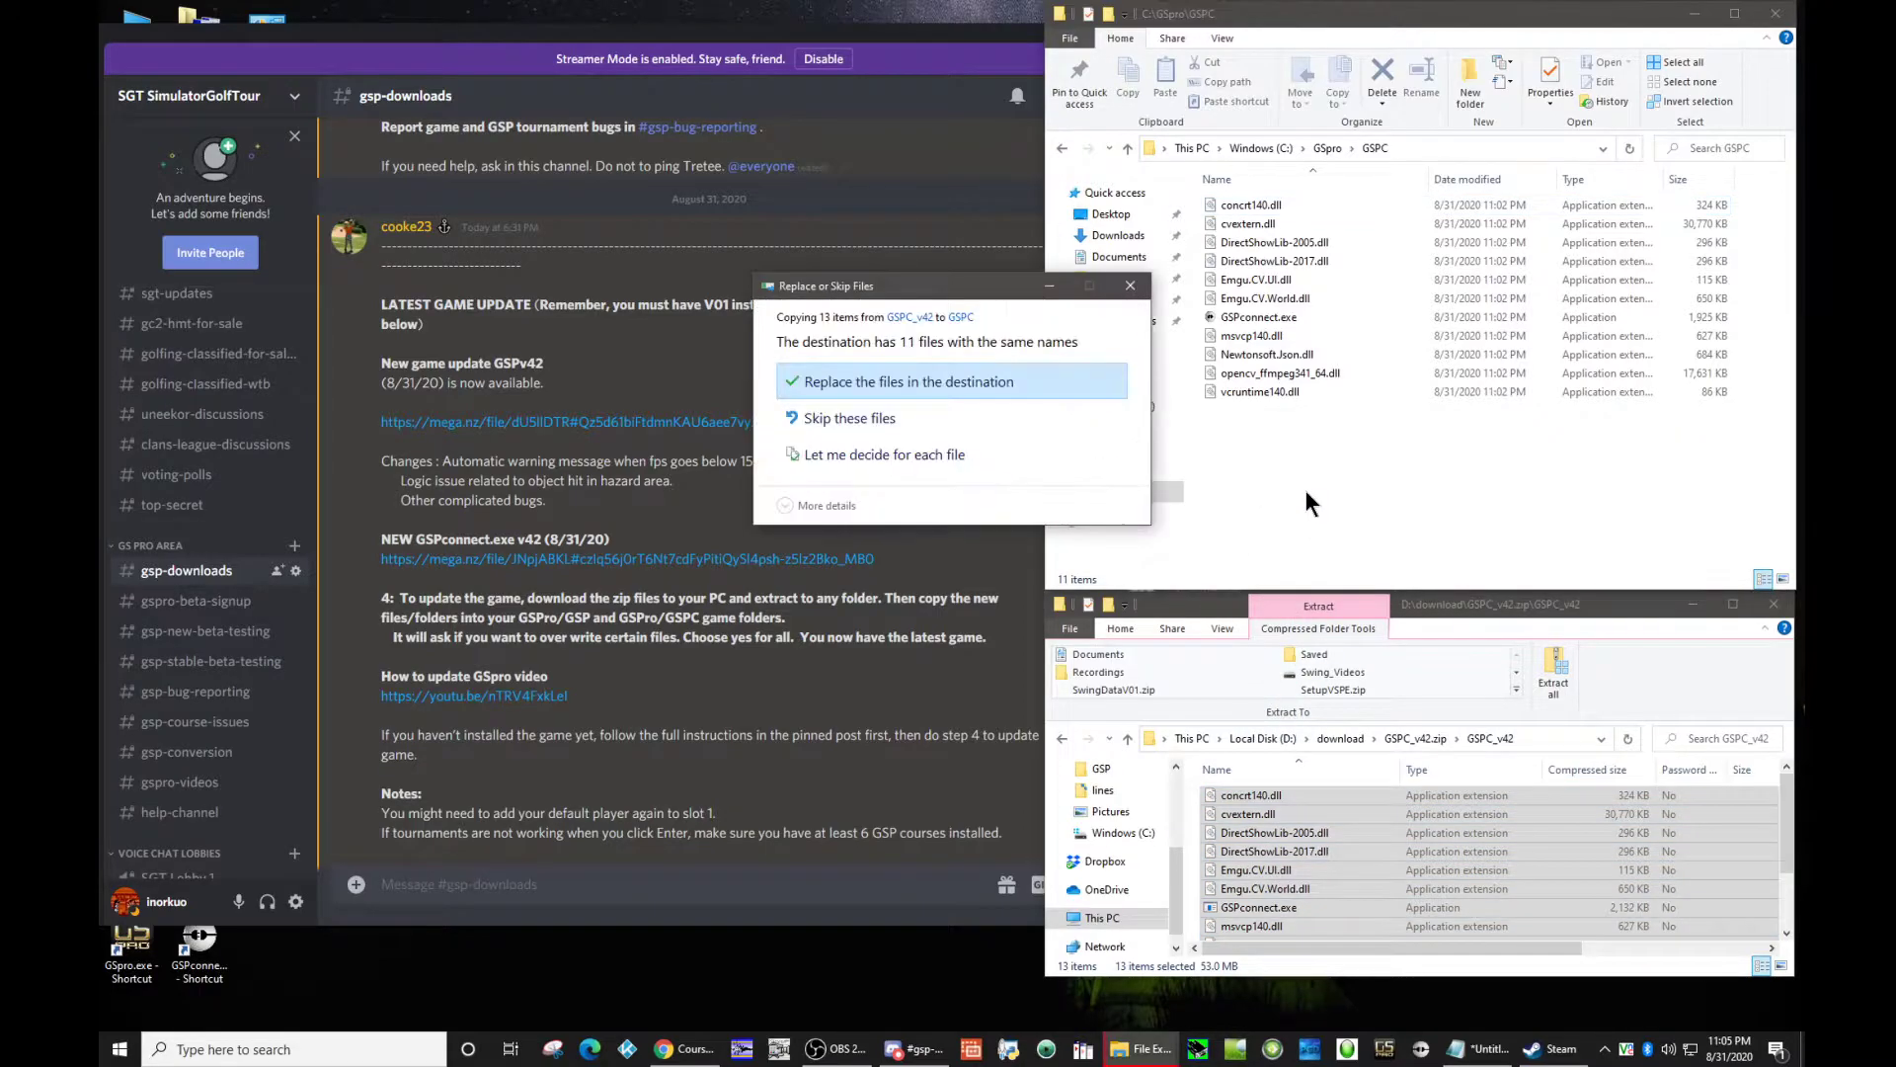
{"action": "left_click", "coordinate": [822, 382]}
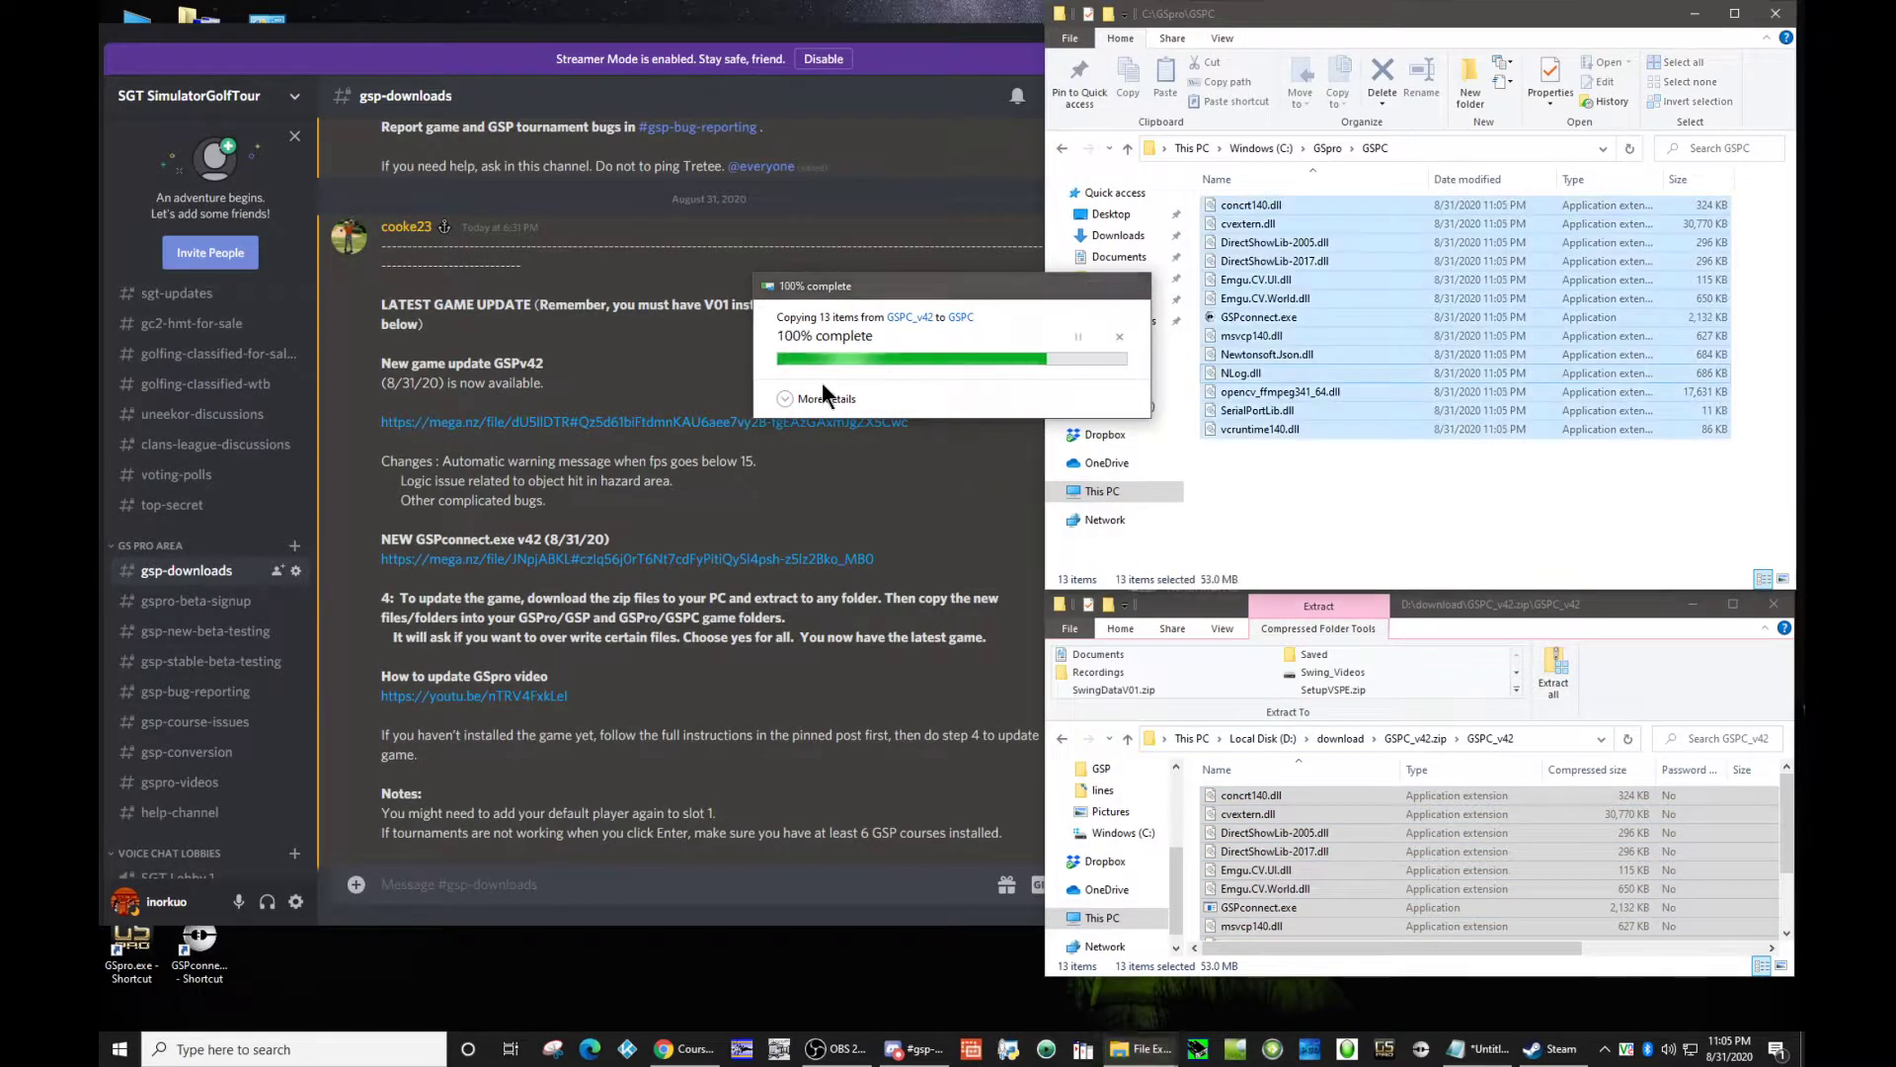
{"action": "left_click", "coordinate": [1558, 533]}
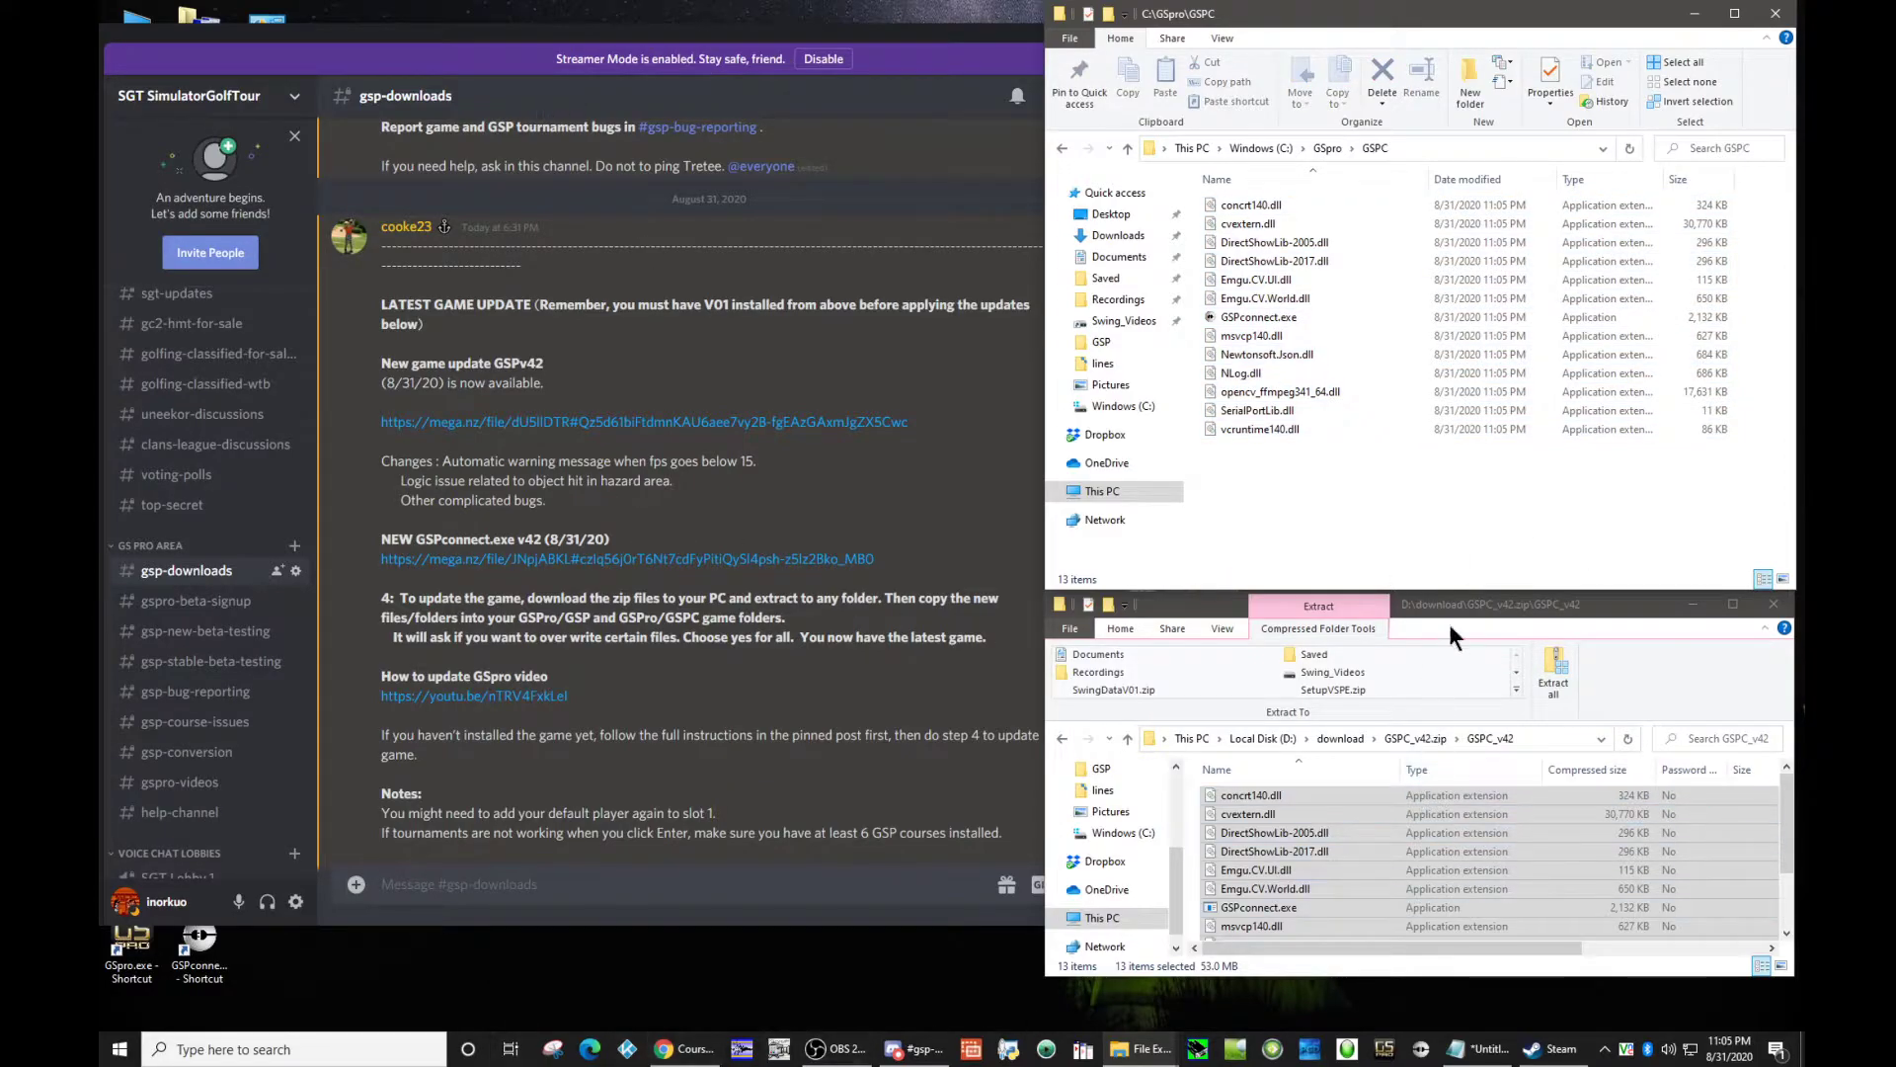
Step: Launch GSpro from its desktop shortcut, allow it past SmartScreen, start it windowed at 1176 x 664 and move its window aside
{"action": "double_click", "coordinate": [145, 970]}
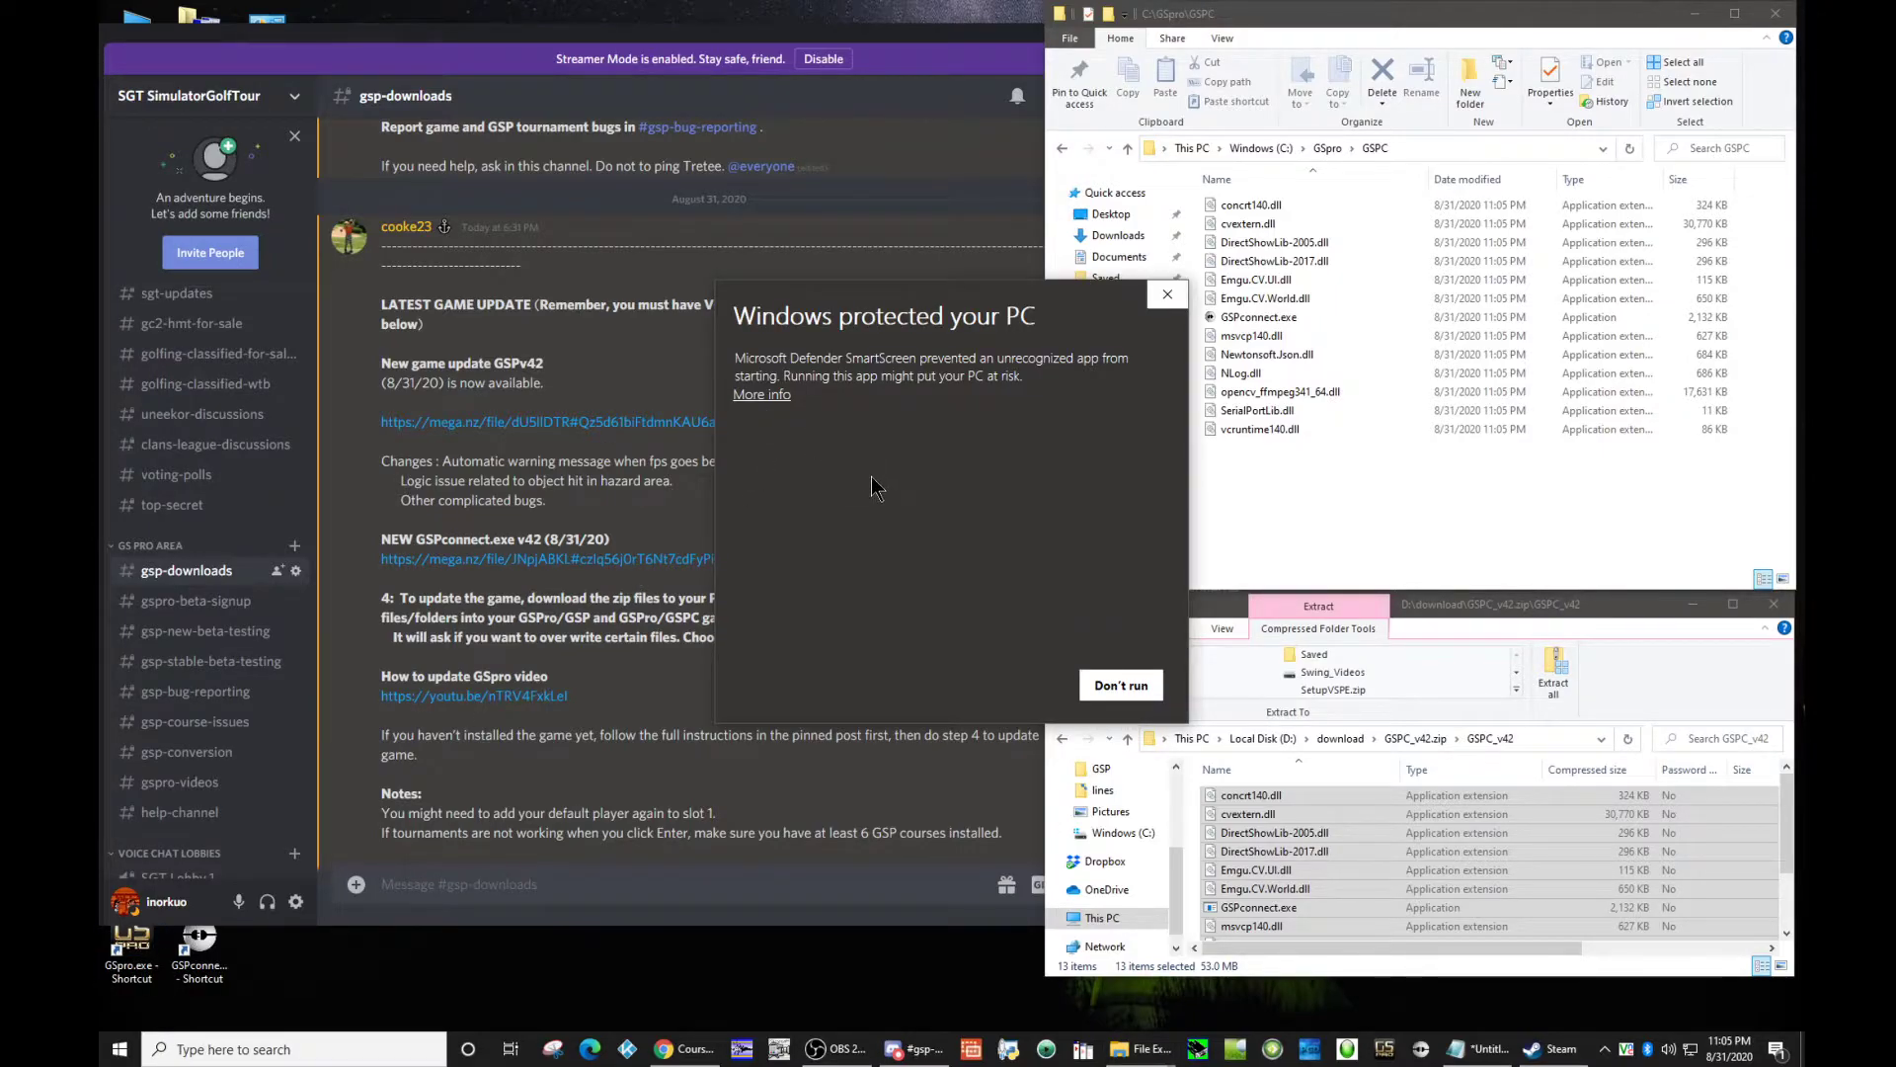
{"action": "left_click", "coordinate": [763, 395]}
{"action": "left_click", "coordinate": [994, 689]}
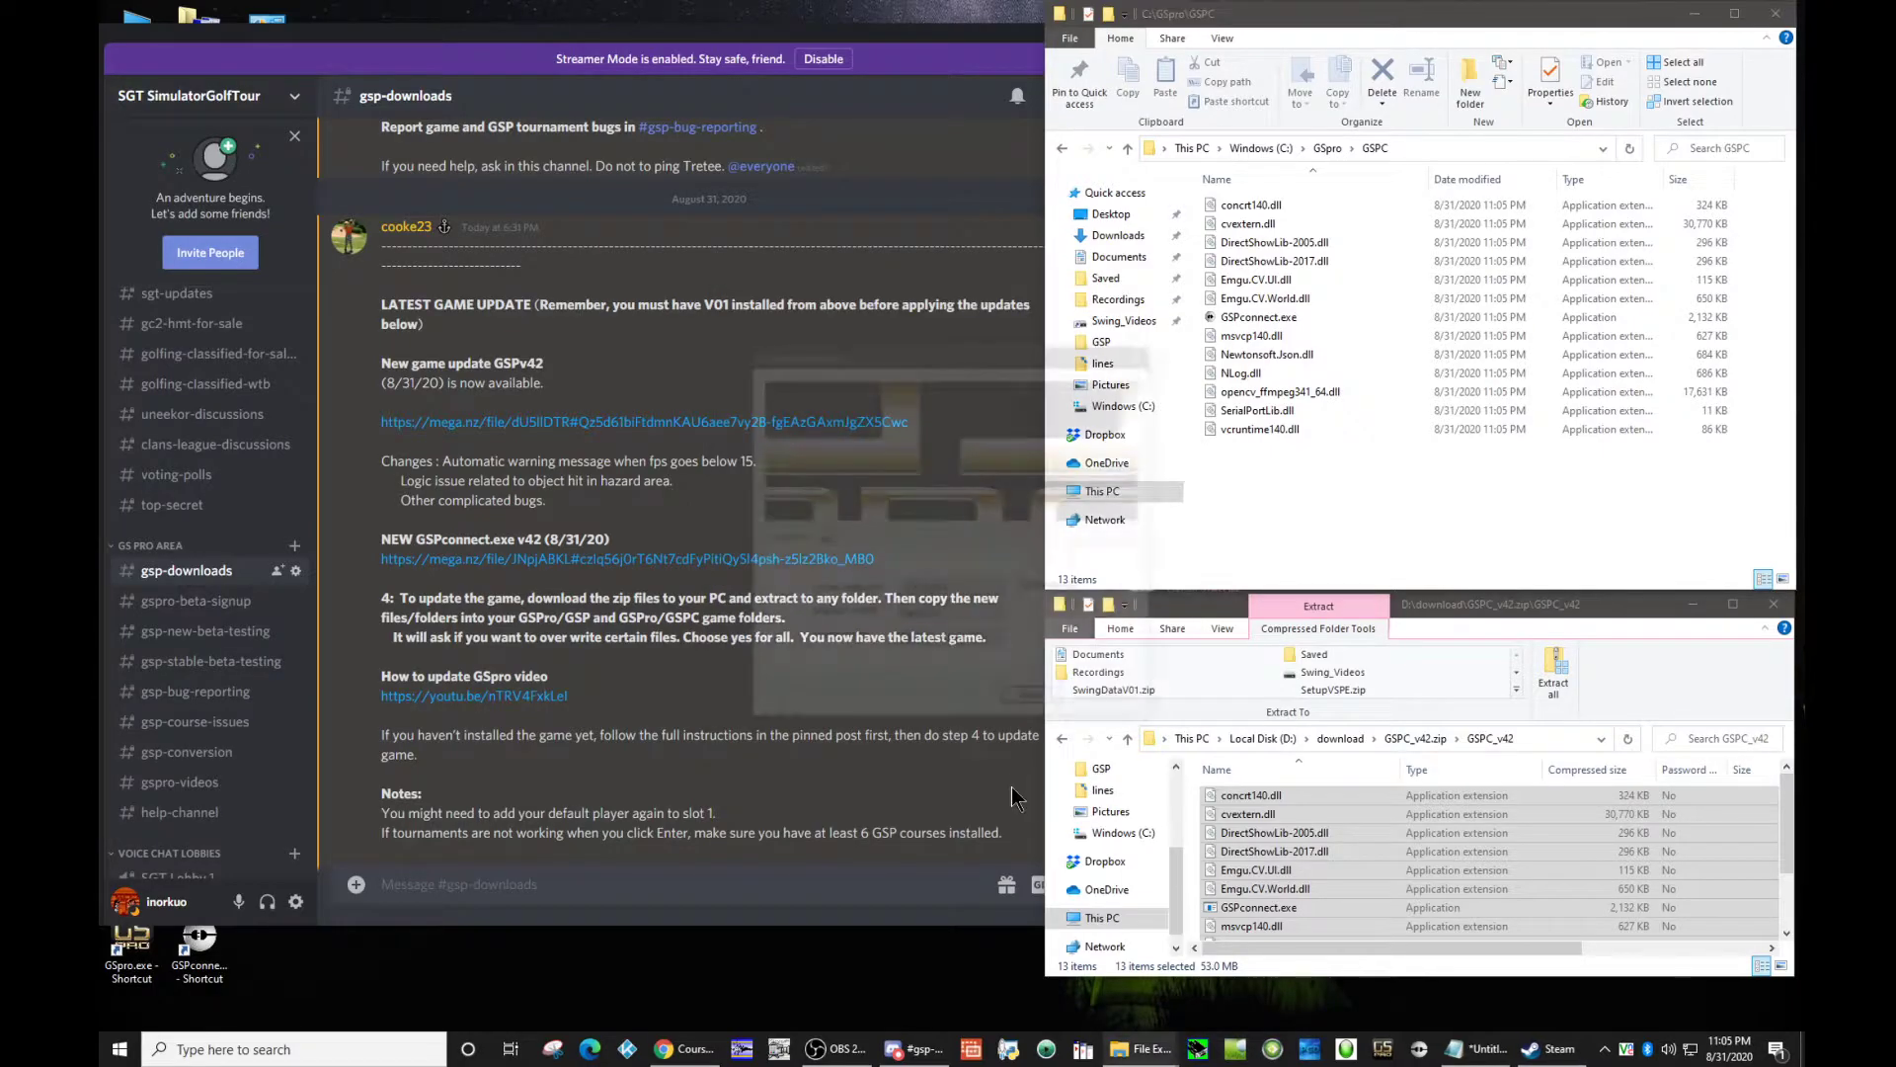
{"action": "left_click", "coordinate": [966, 585]}
{"action": "left_click", "coordinate": [966, 585]}
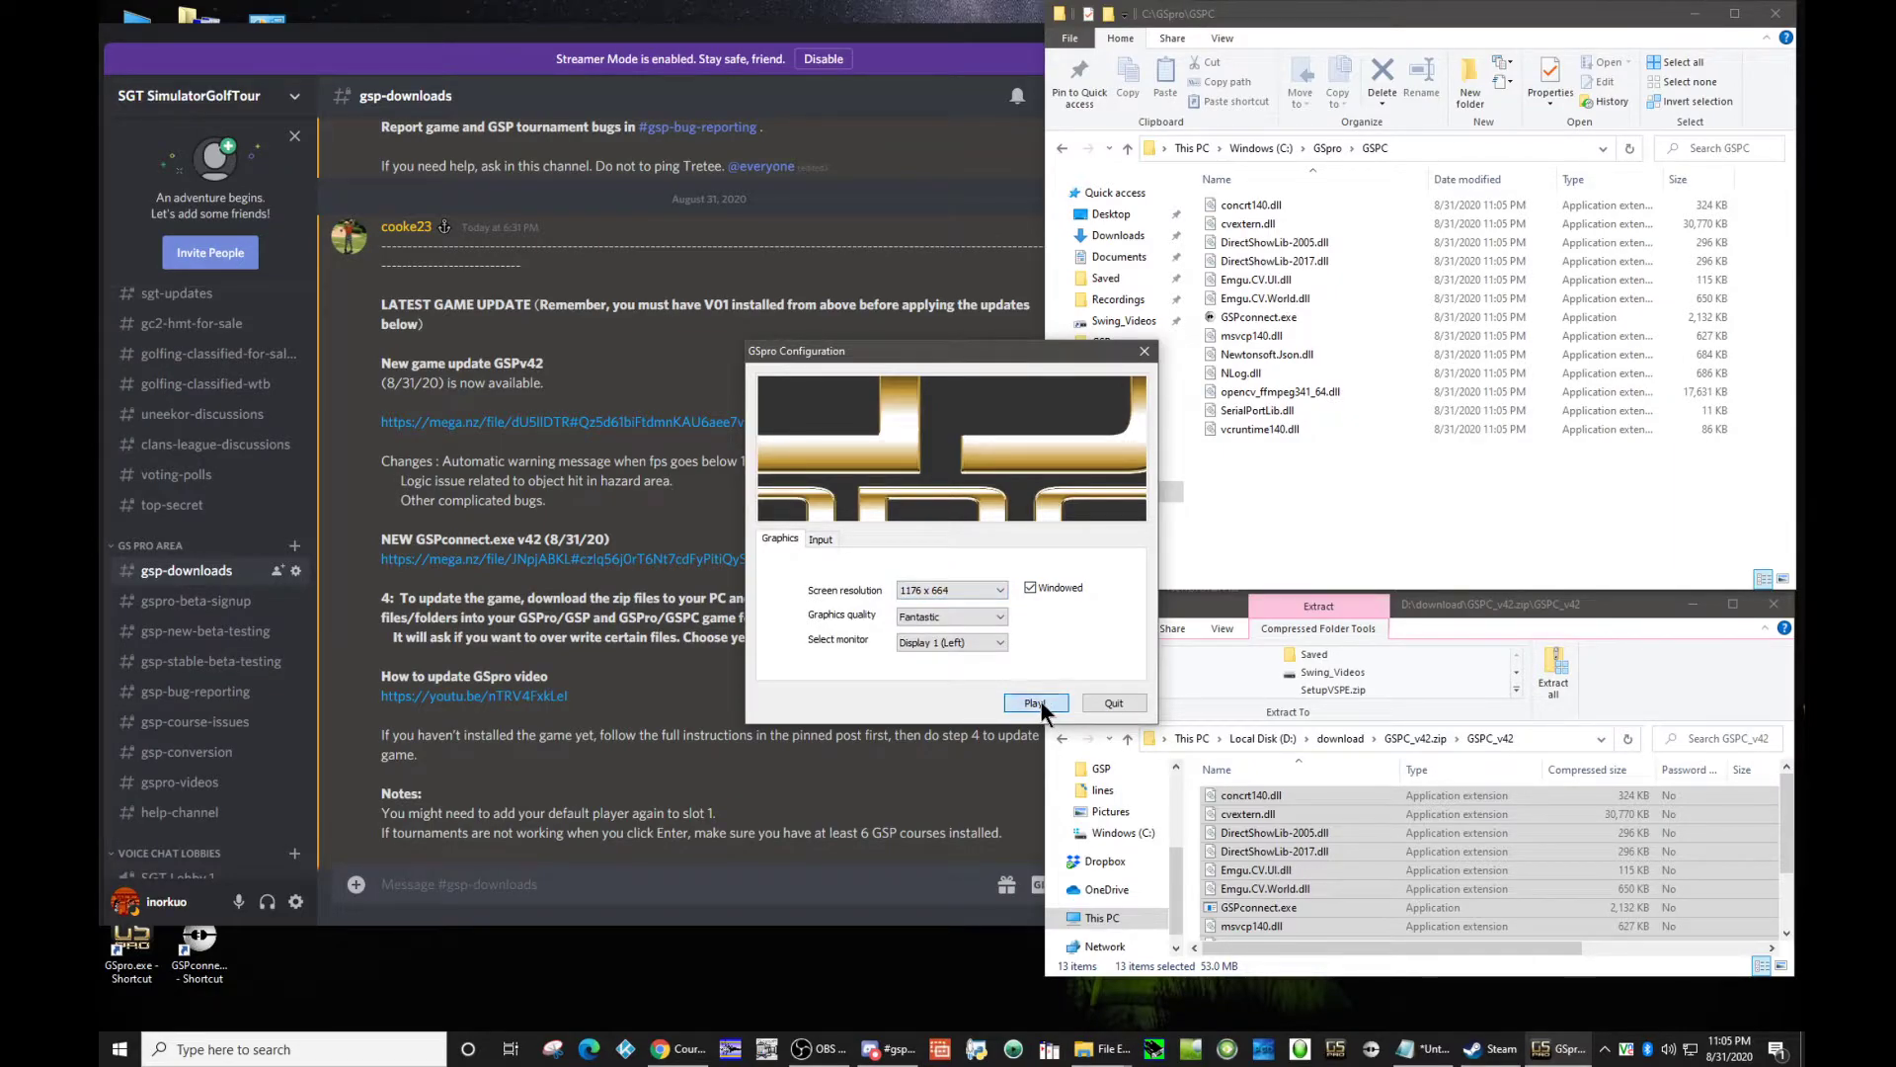
{"action": "left_click", "coordinate": [1035, 703]}
{"action": "left_click_drag", "start_coordinate": [1126, 192], "coordinate": [1361, 44]}
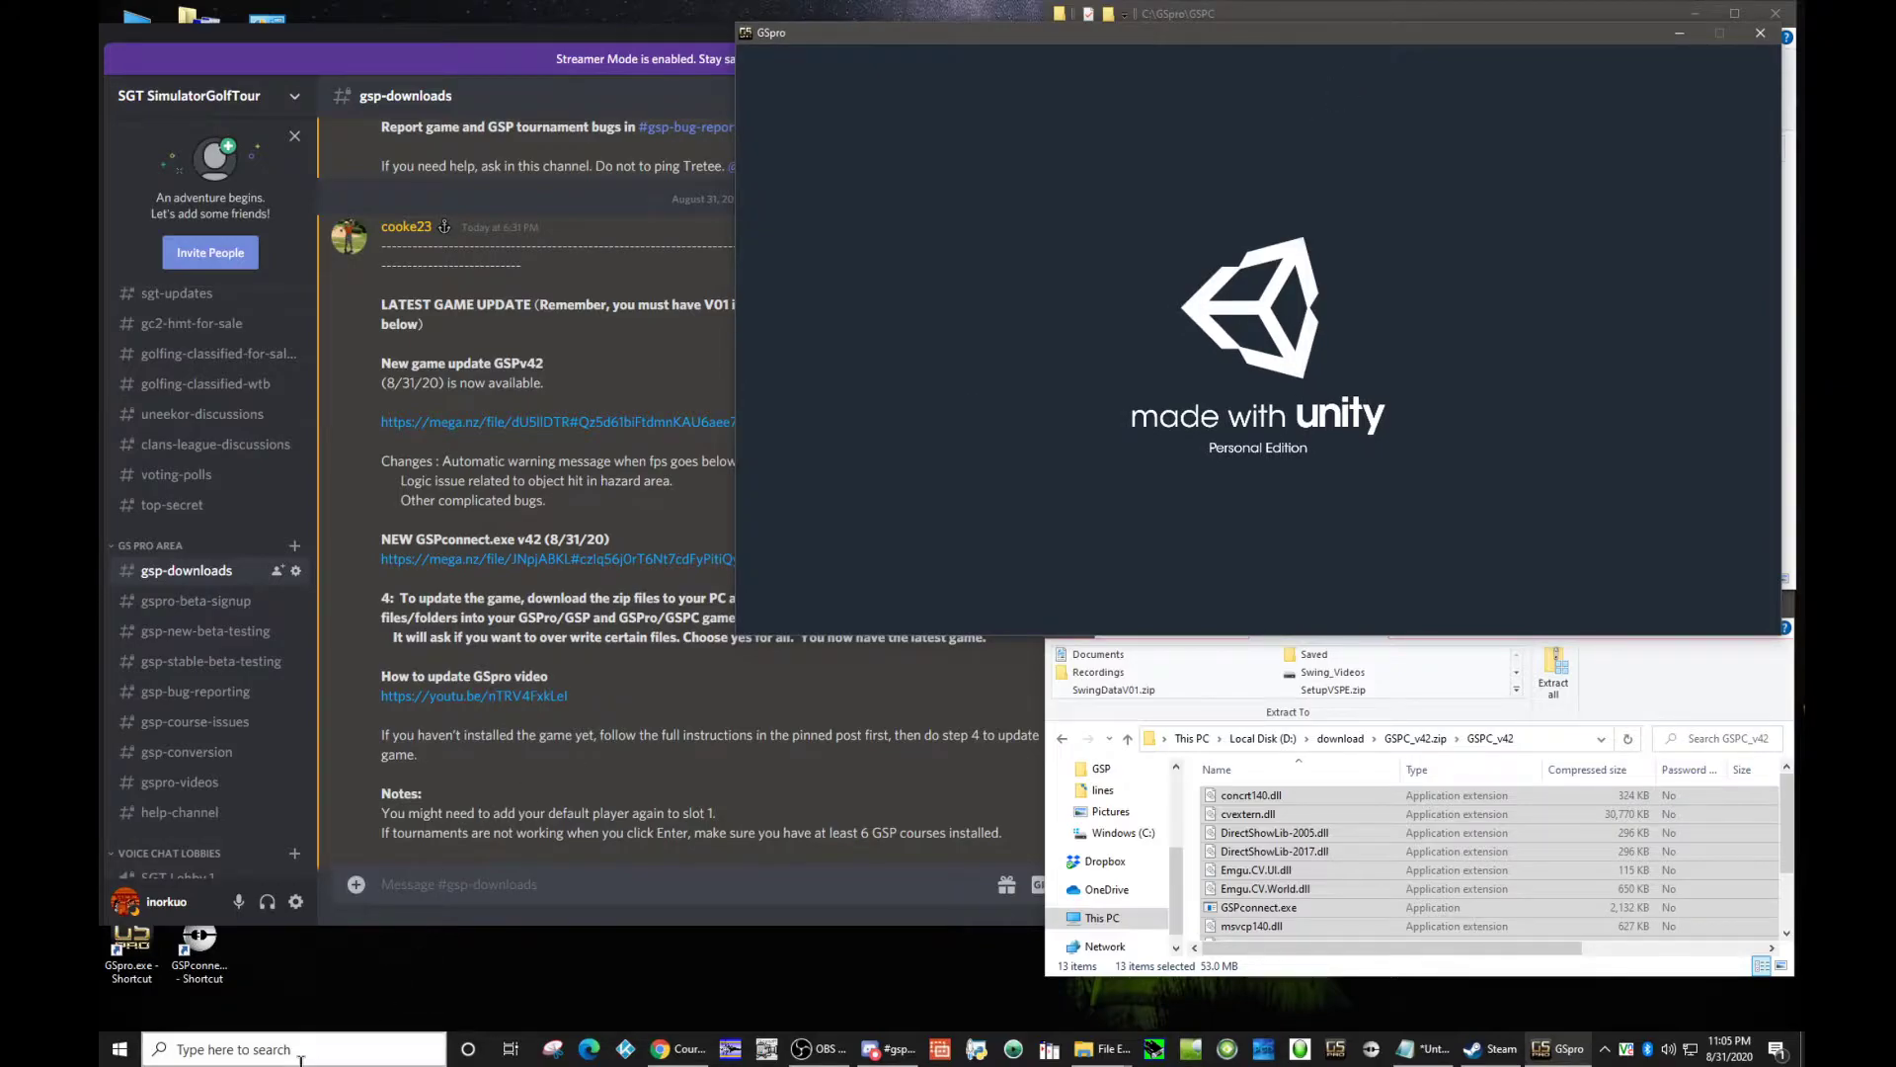
Step: Launch GSPconnect from its desktop shortcut, allow it past SmartScreen and log in with the account password
{"action": "left_click", "coordinate": [183, 963]}
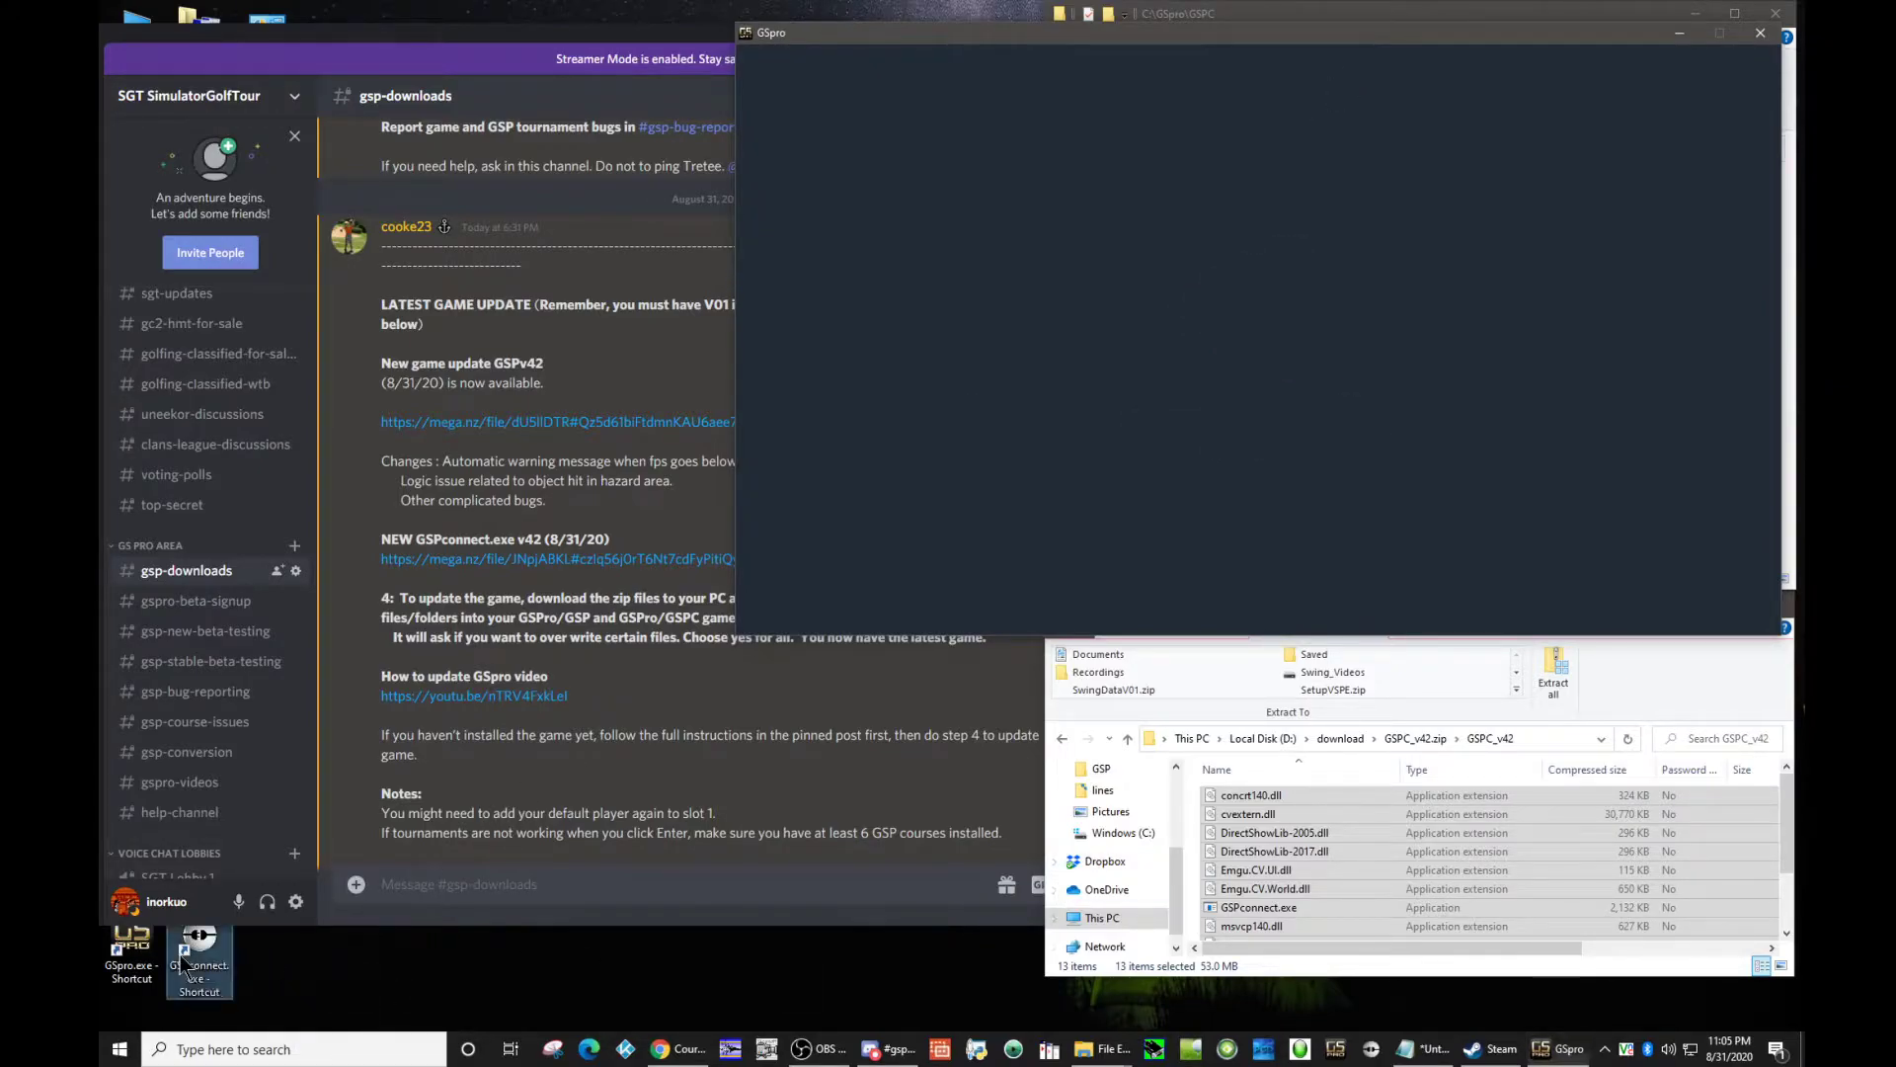
{"action": "double_click", "coordinate": [183, 963]}
{"action": "left_click", "coordinate": [747, 403]}
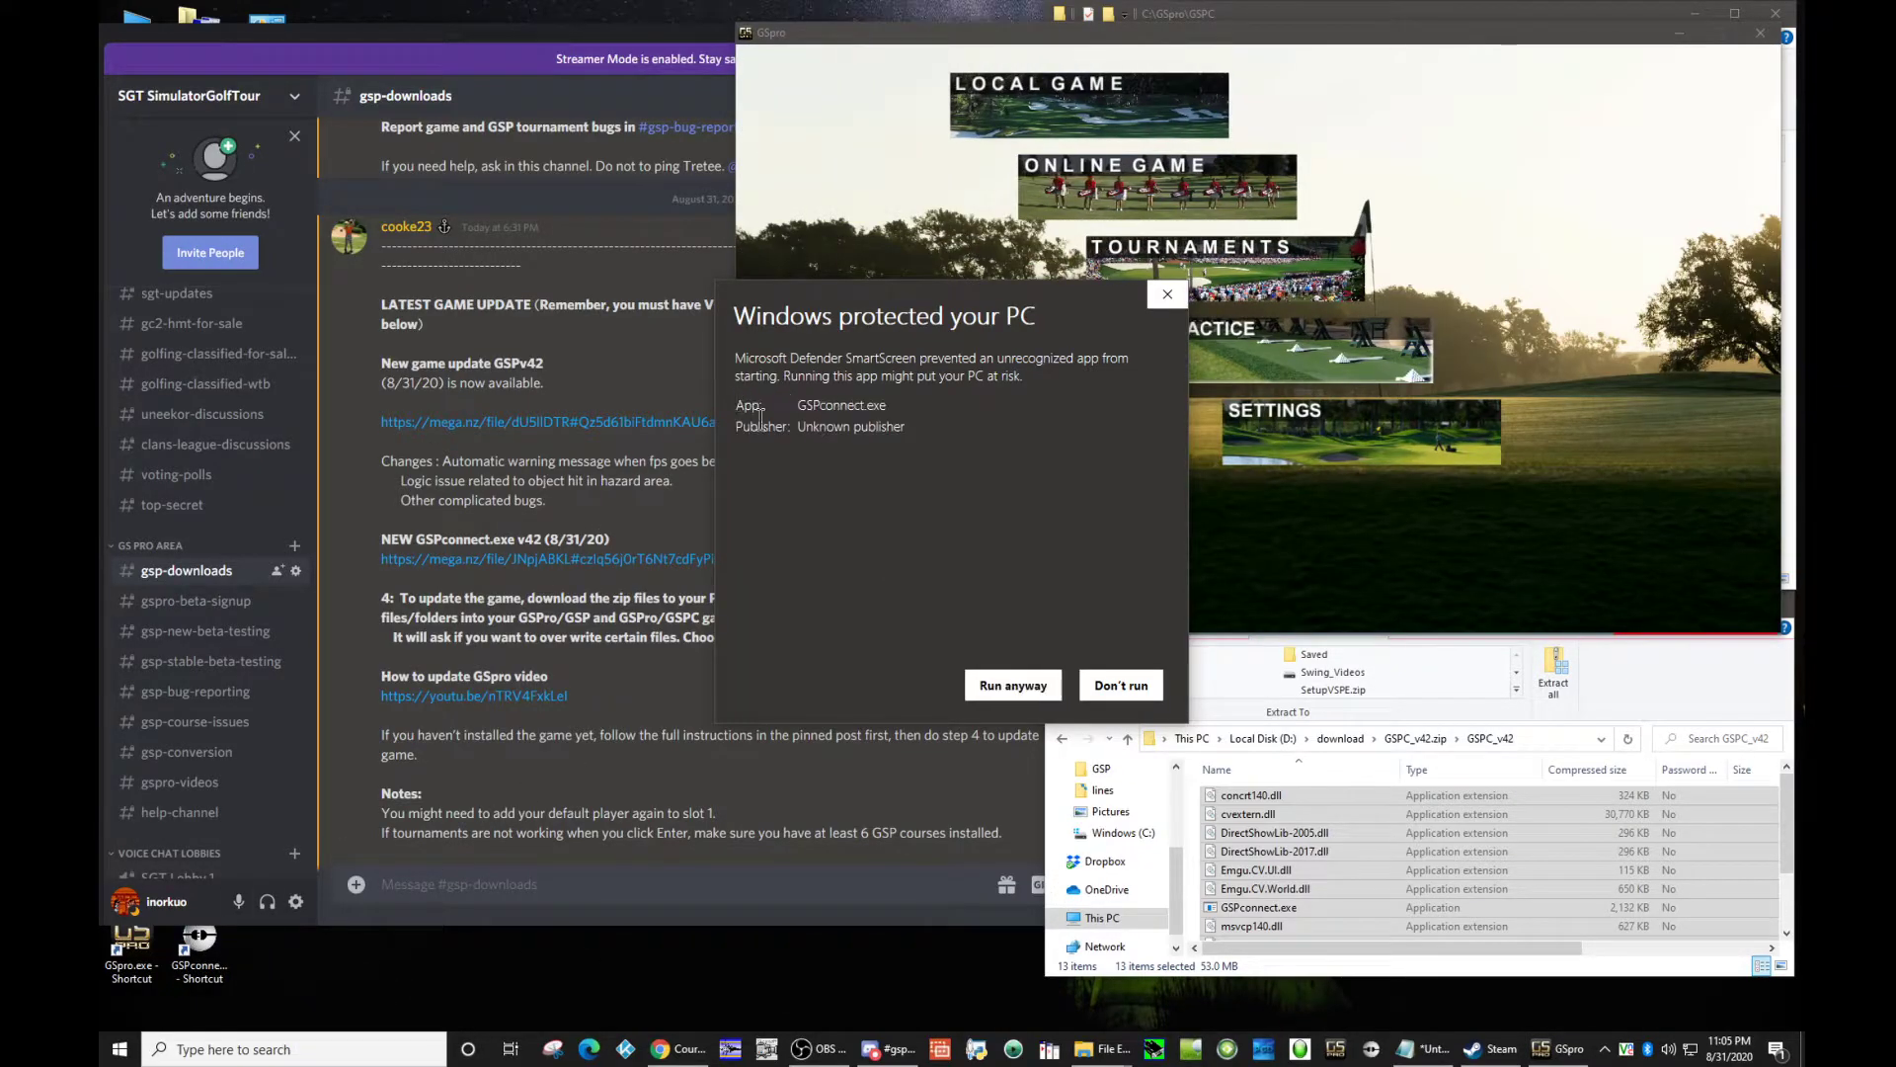
{"action": "left_click", "coordinate": [1000, 676]}
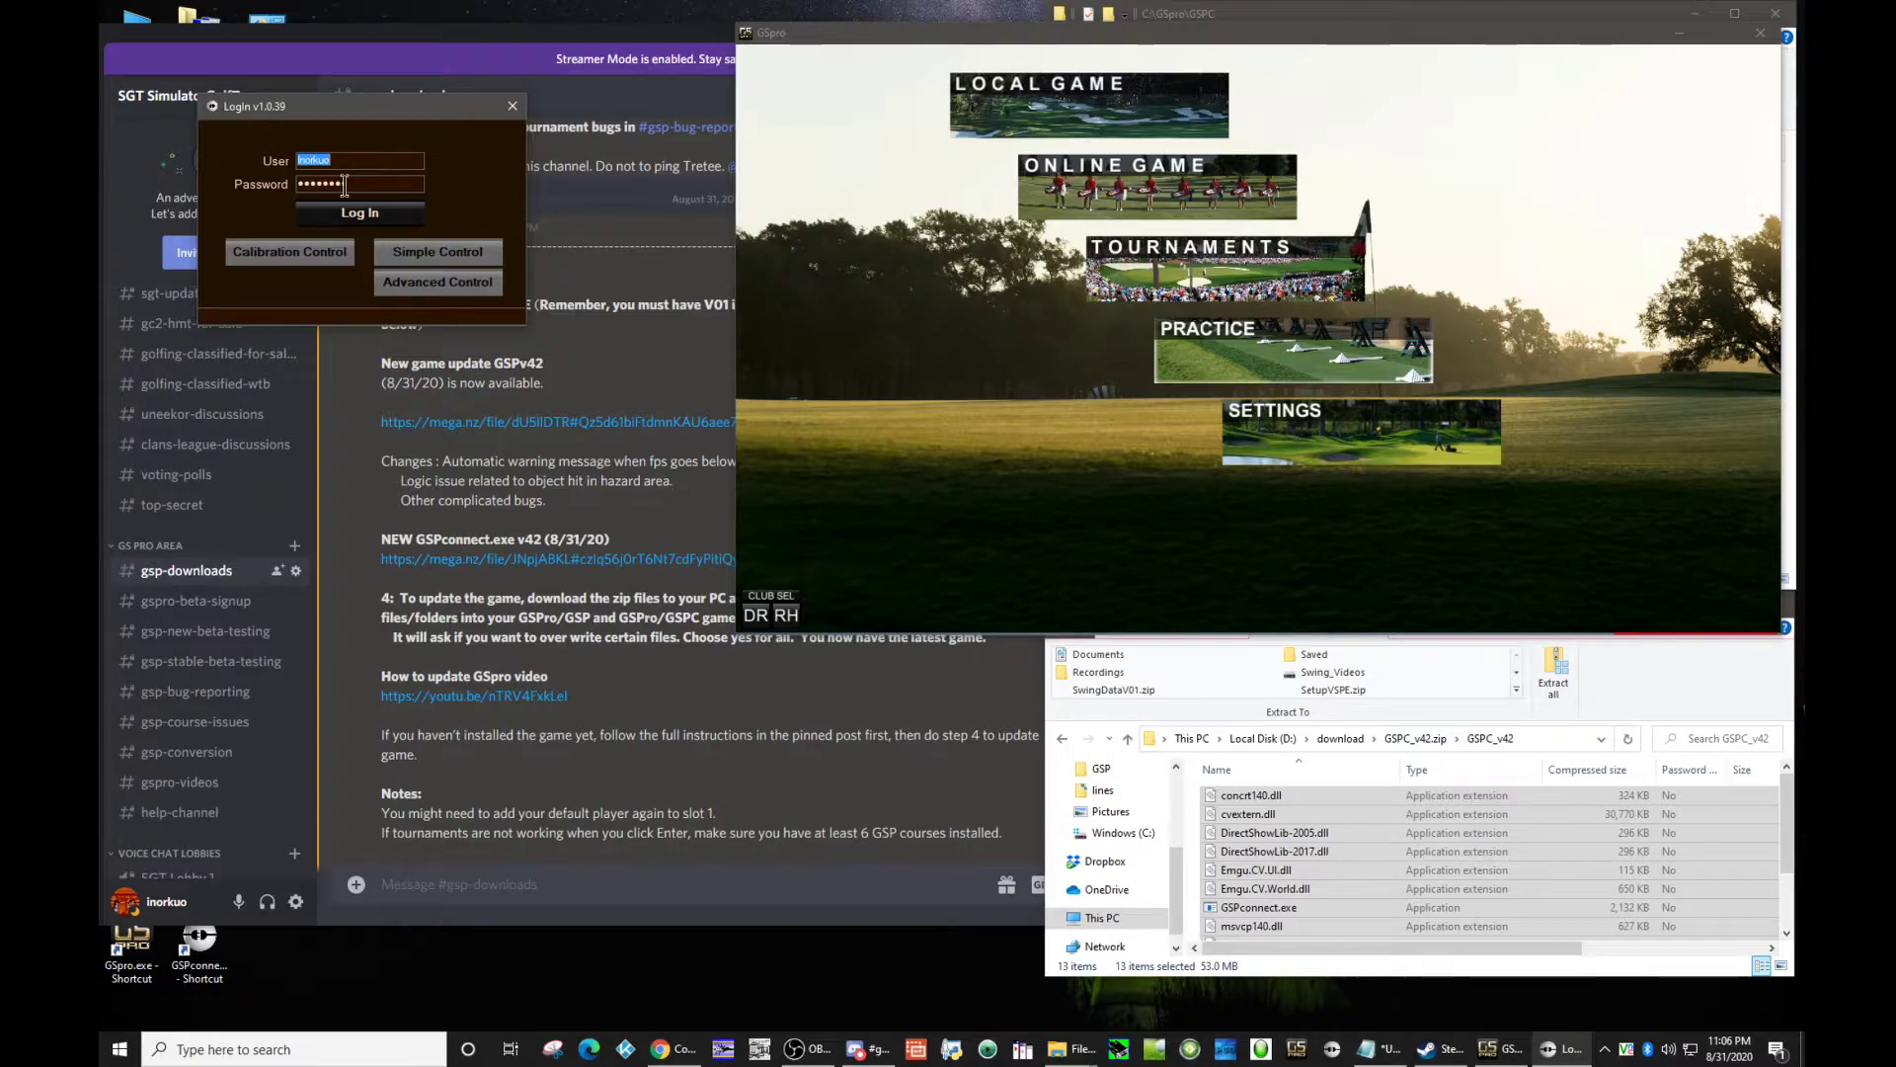
{"action": "type", "text": "*"}
{"action": "left_click", "coordinate": [404, 217]}
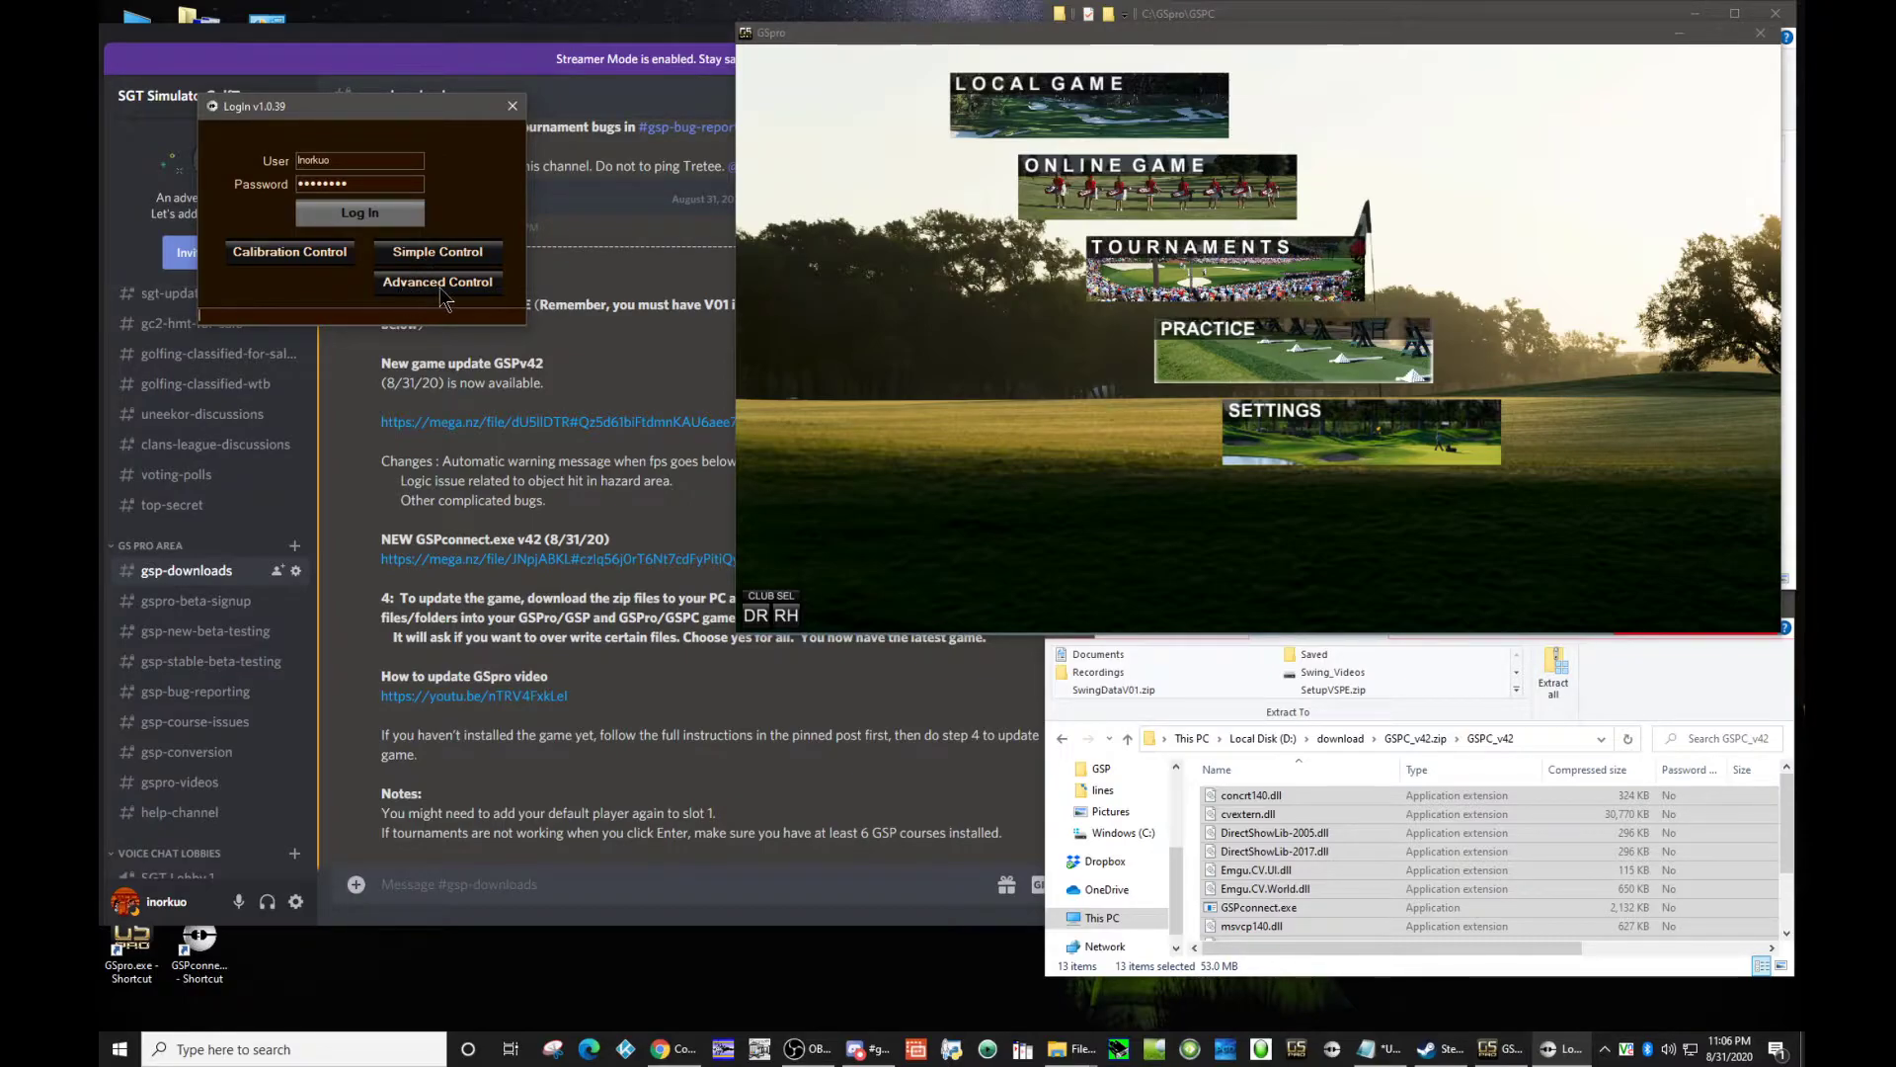
Step: Open the Simple Control interface of GSPconnect and check its COM port list
{"action": "left_click", "coordinate": [434, 255]}
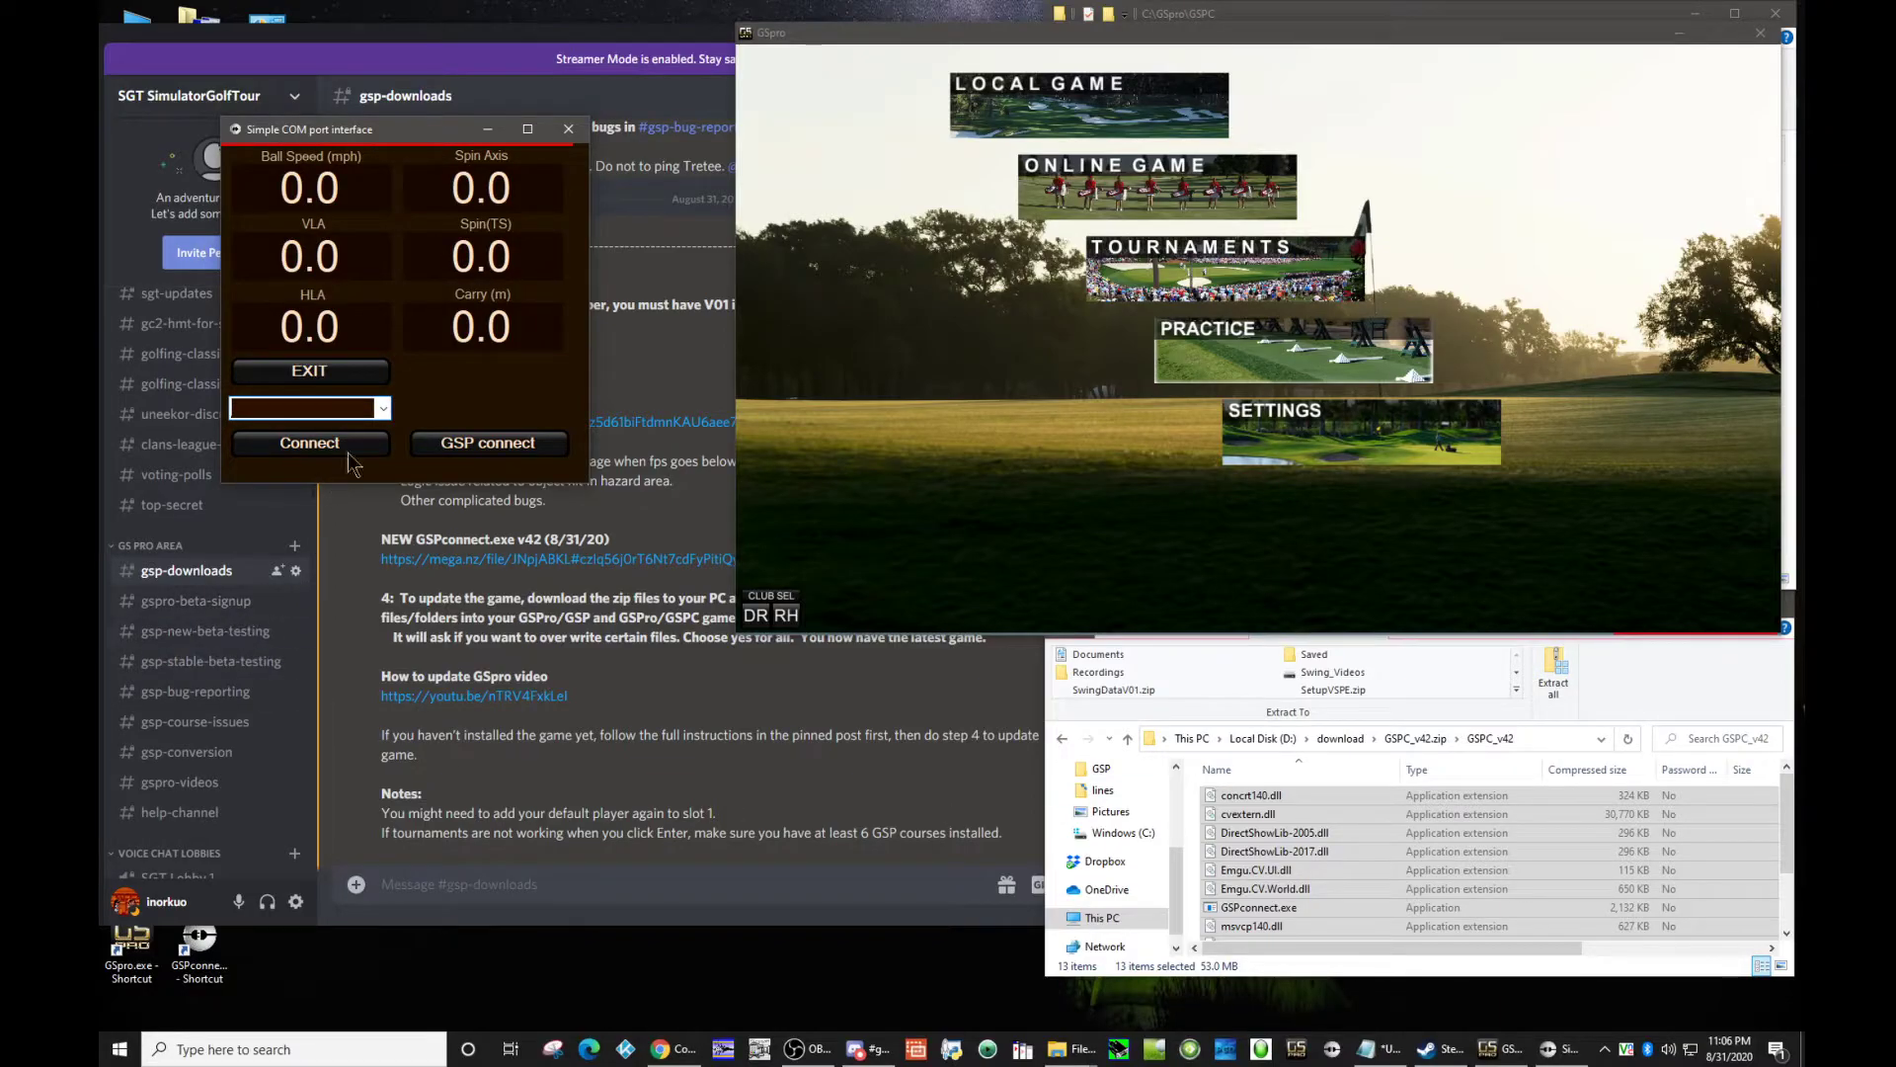
{"action": "left_click", "coordinate": [381, 409]}
{"action": "left_click", "coordinate": [382, 409]}
Step: Look up which COM port the Foresight GC2 uses for its outgoing connection in the Windows Bluetooth settings, then close them
{"action": "right_click", "coordinate": [1647, 1049]}
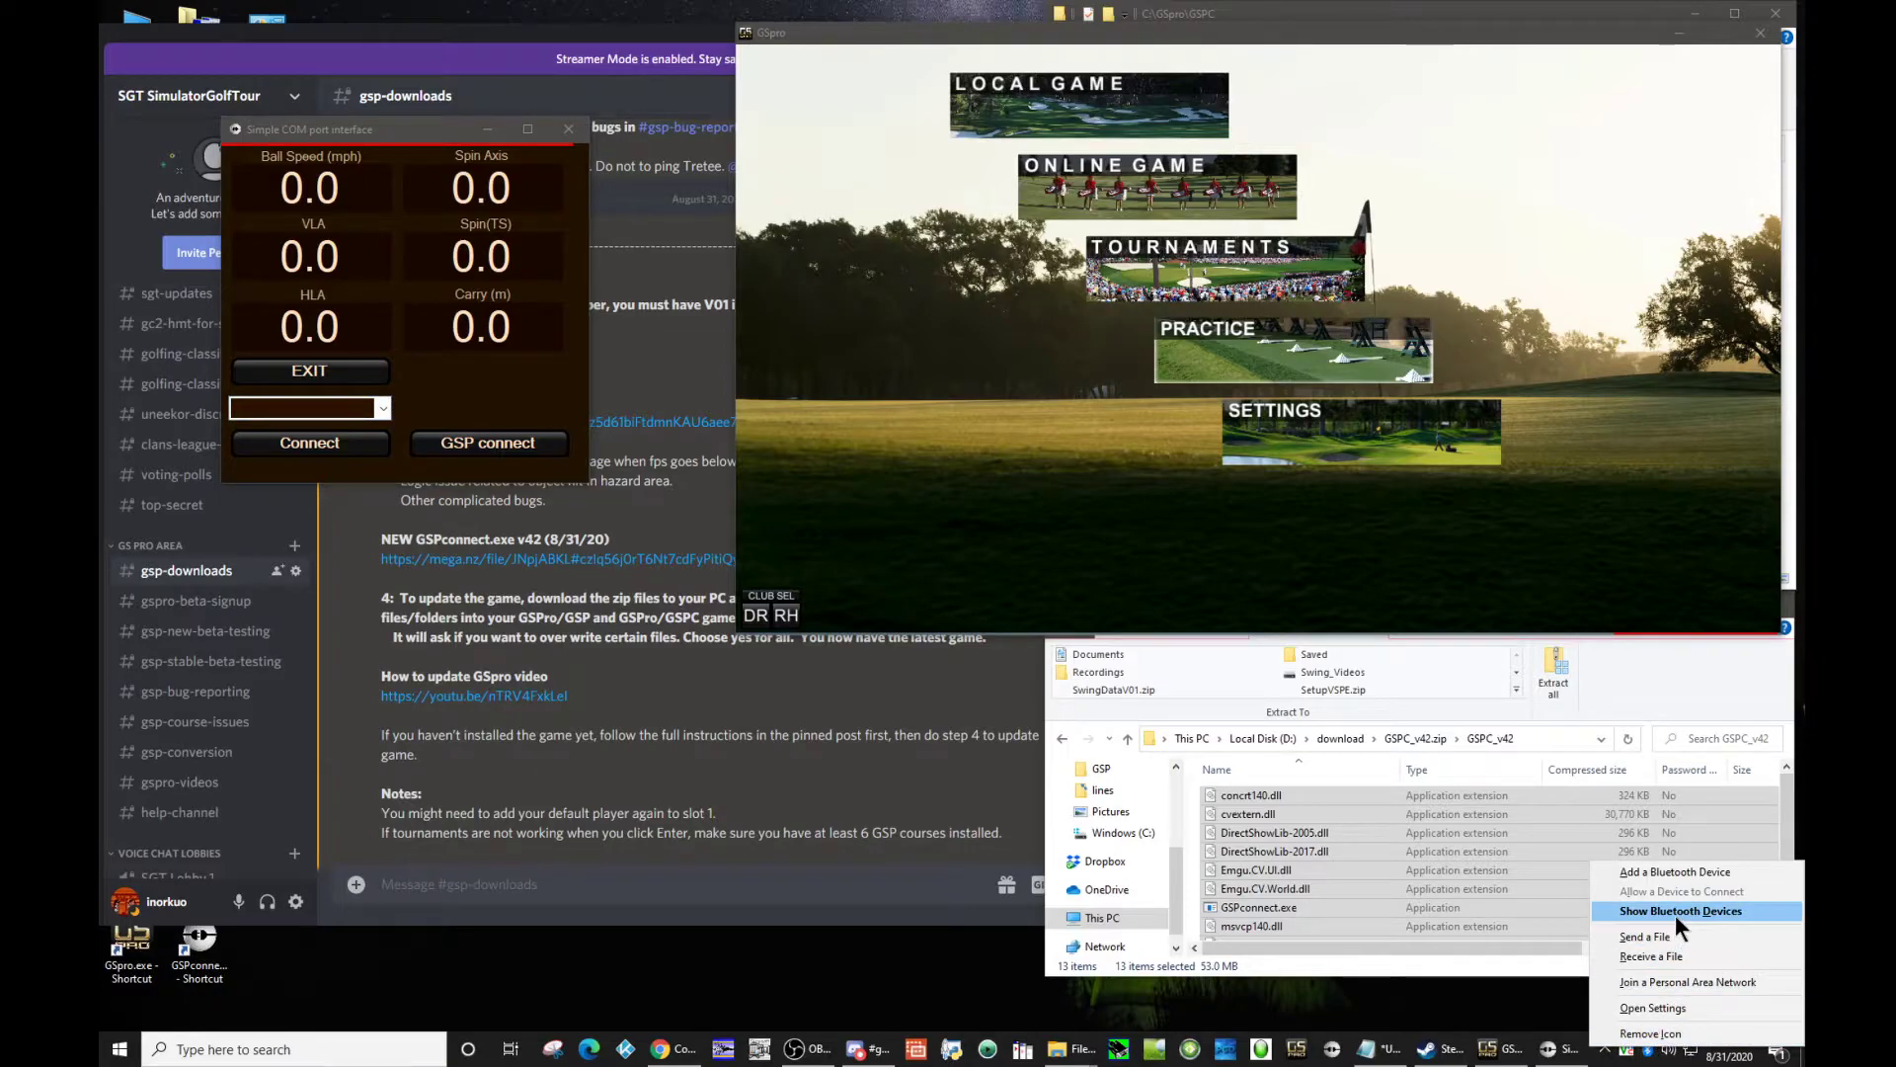
{"action": "left_click", "coordinate": [1676, 913]}
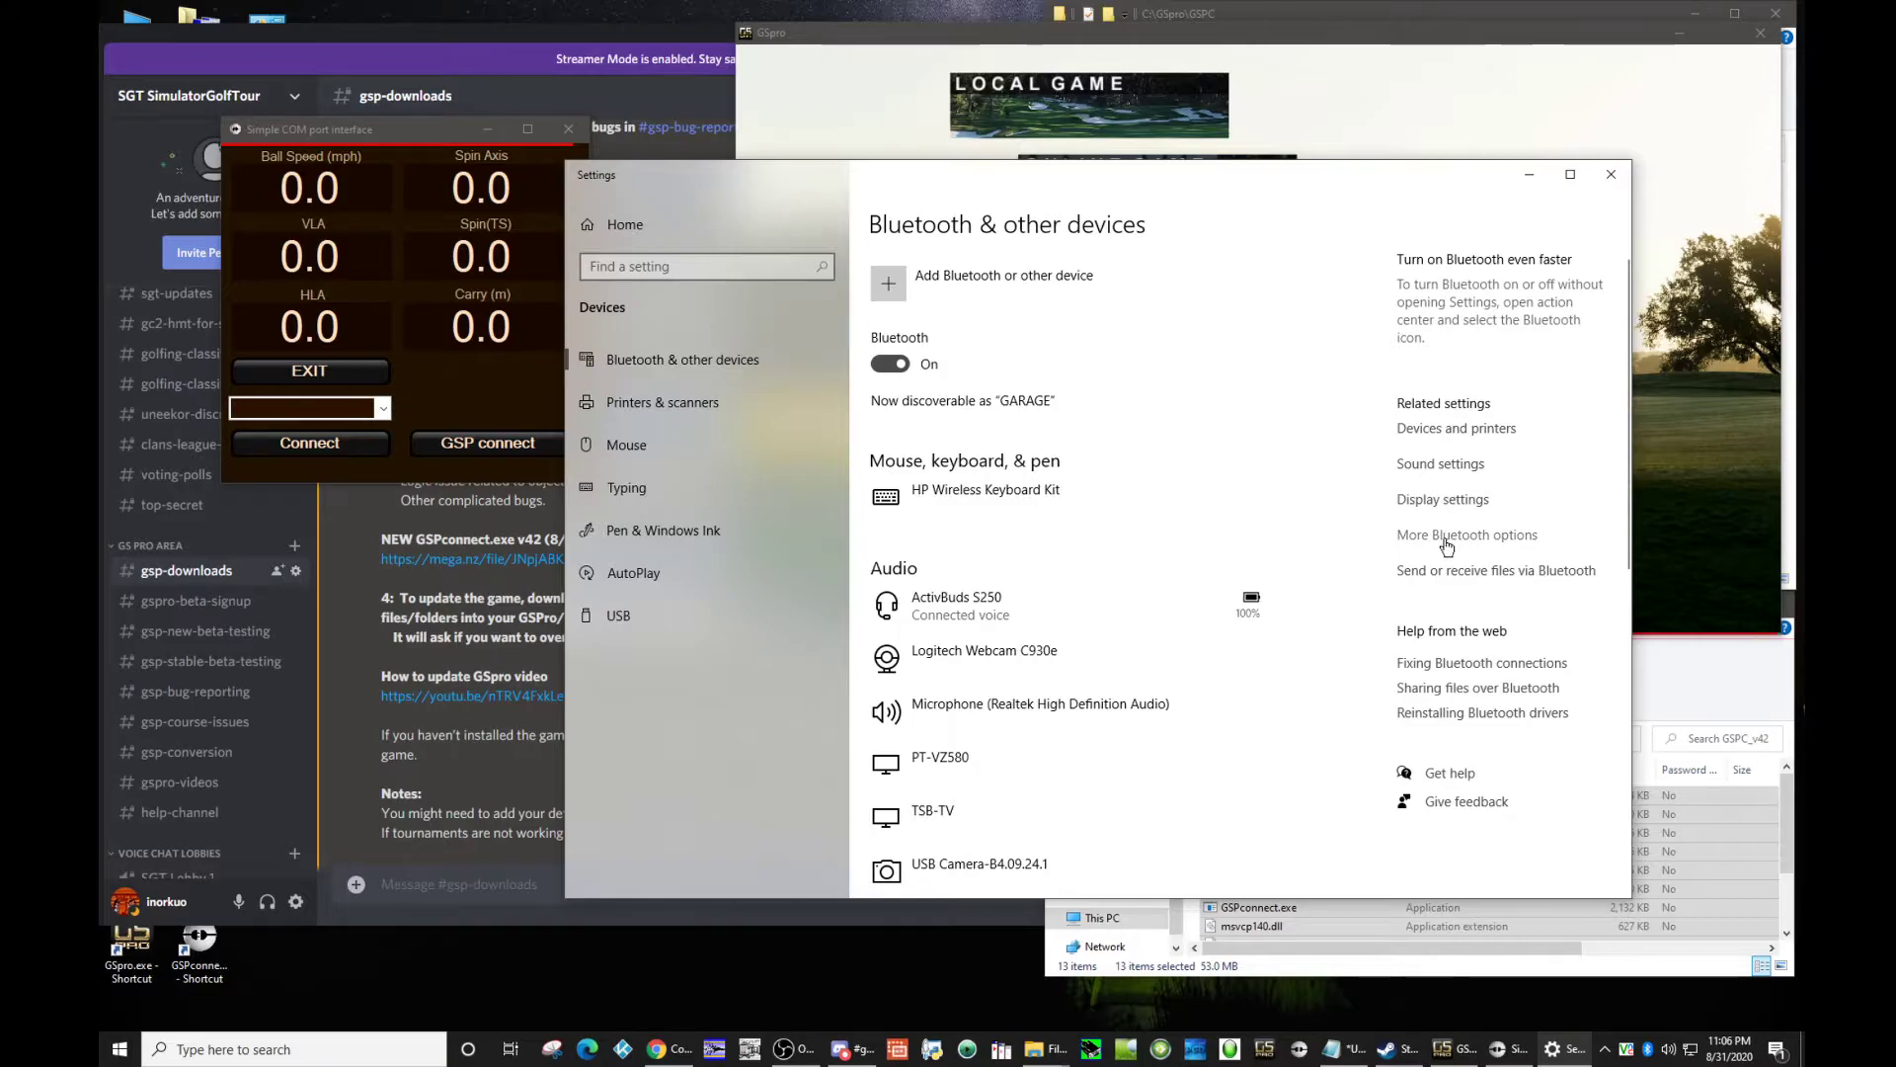
{"action": "left_click", "coordinate": [1445, 537]}
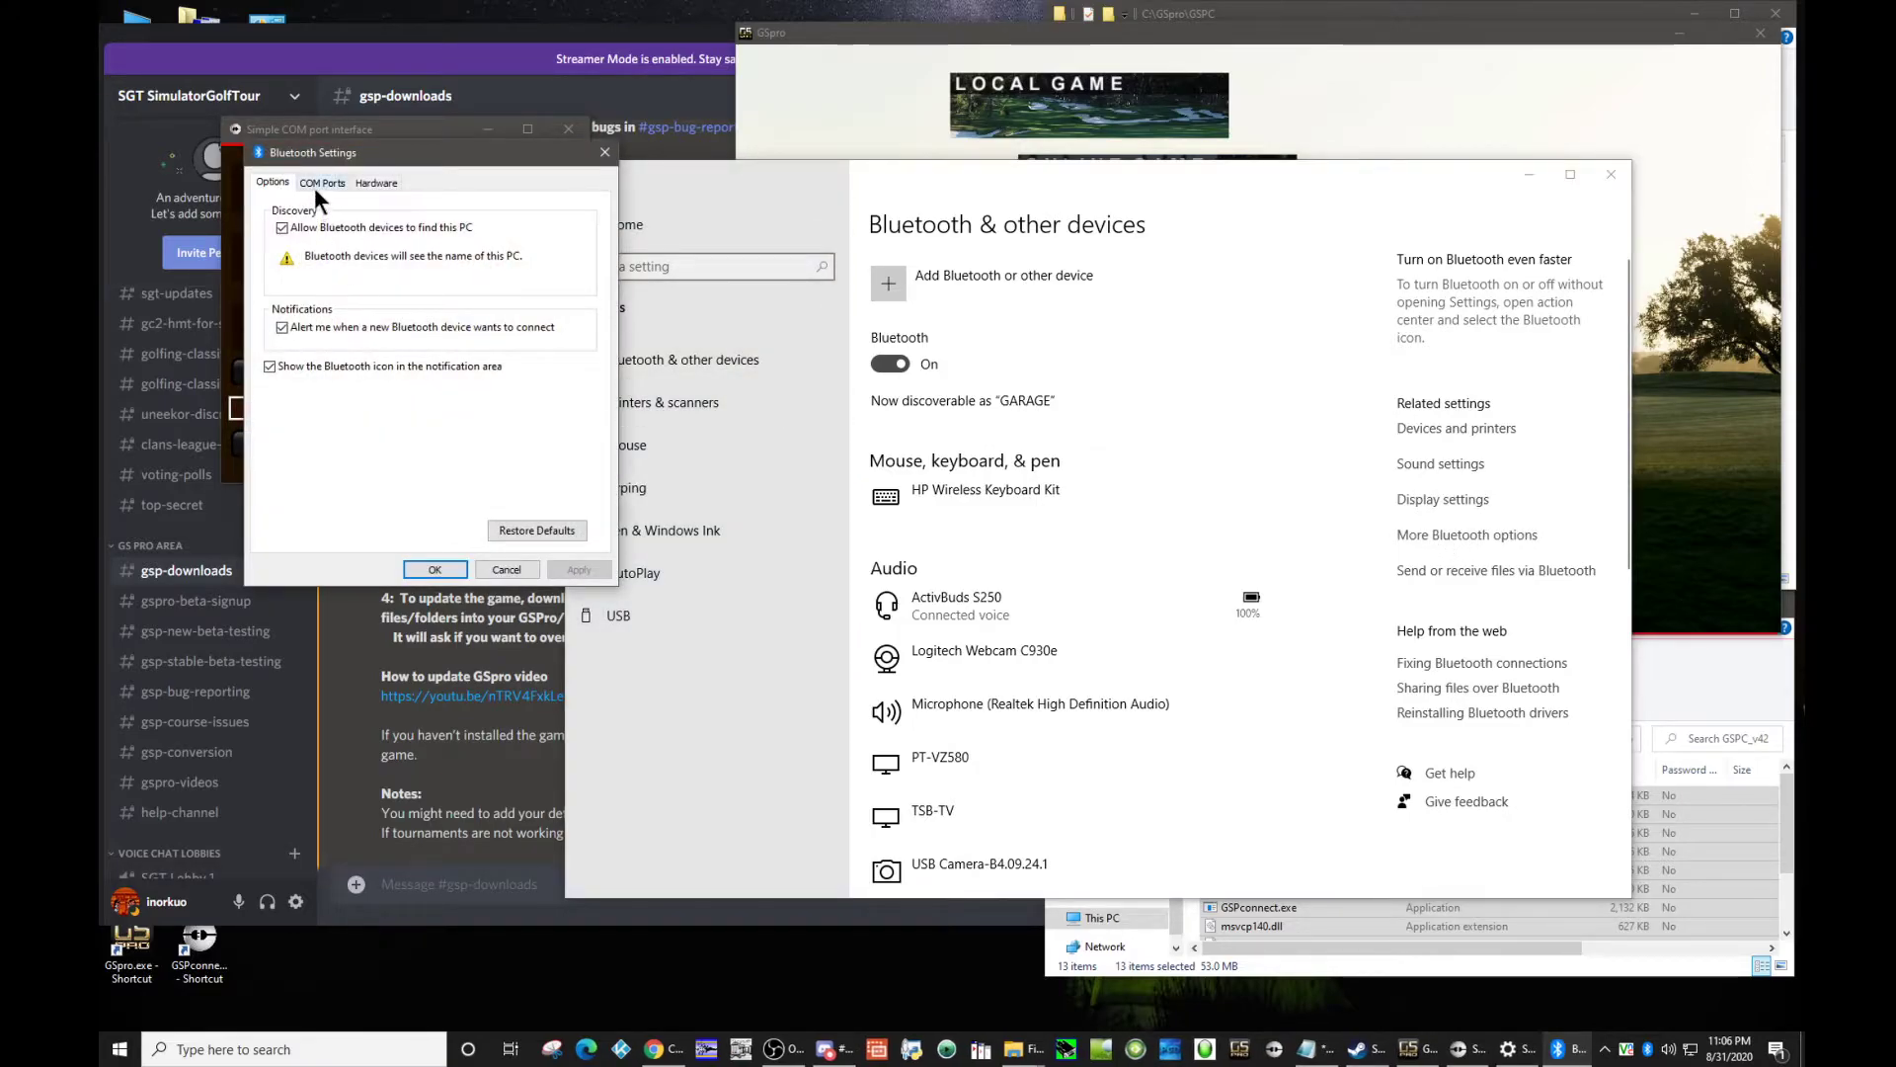
{"action": "left_click", "coordinate": [322, 184]}
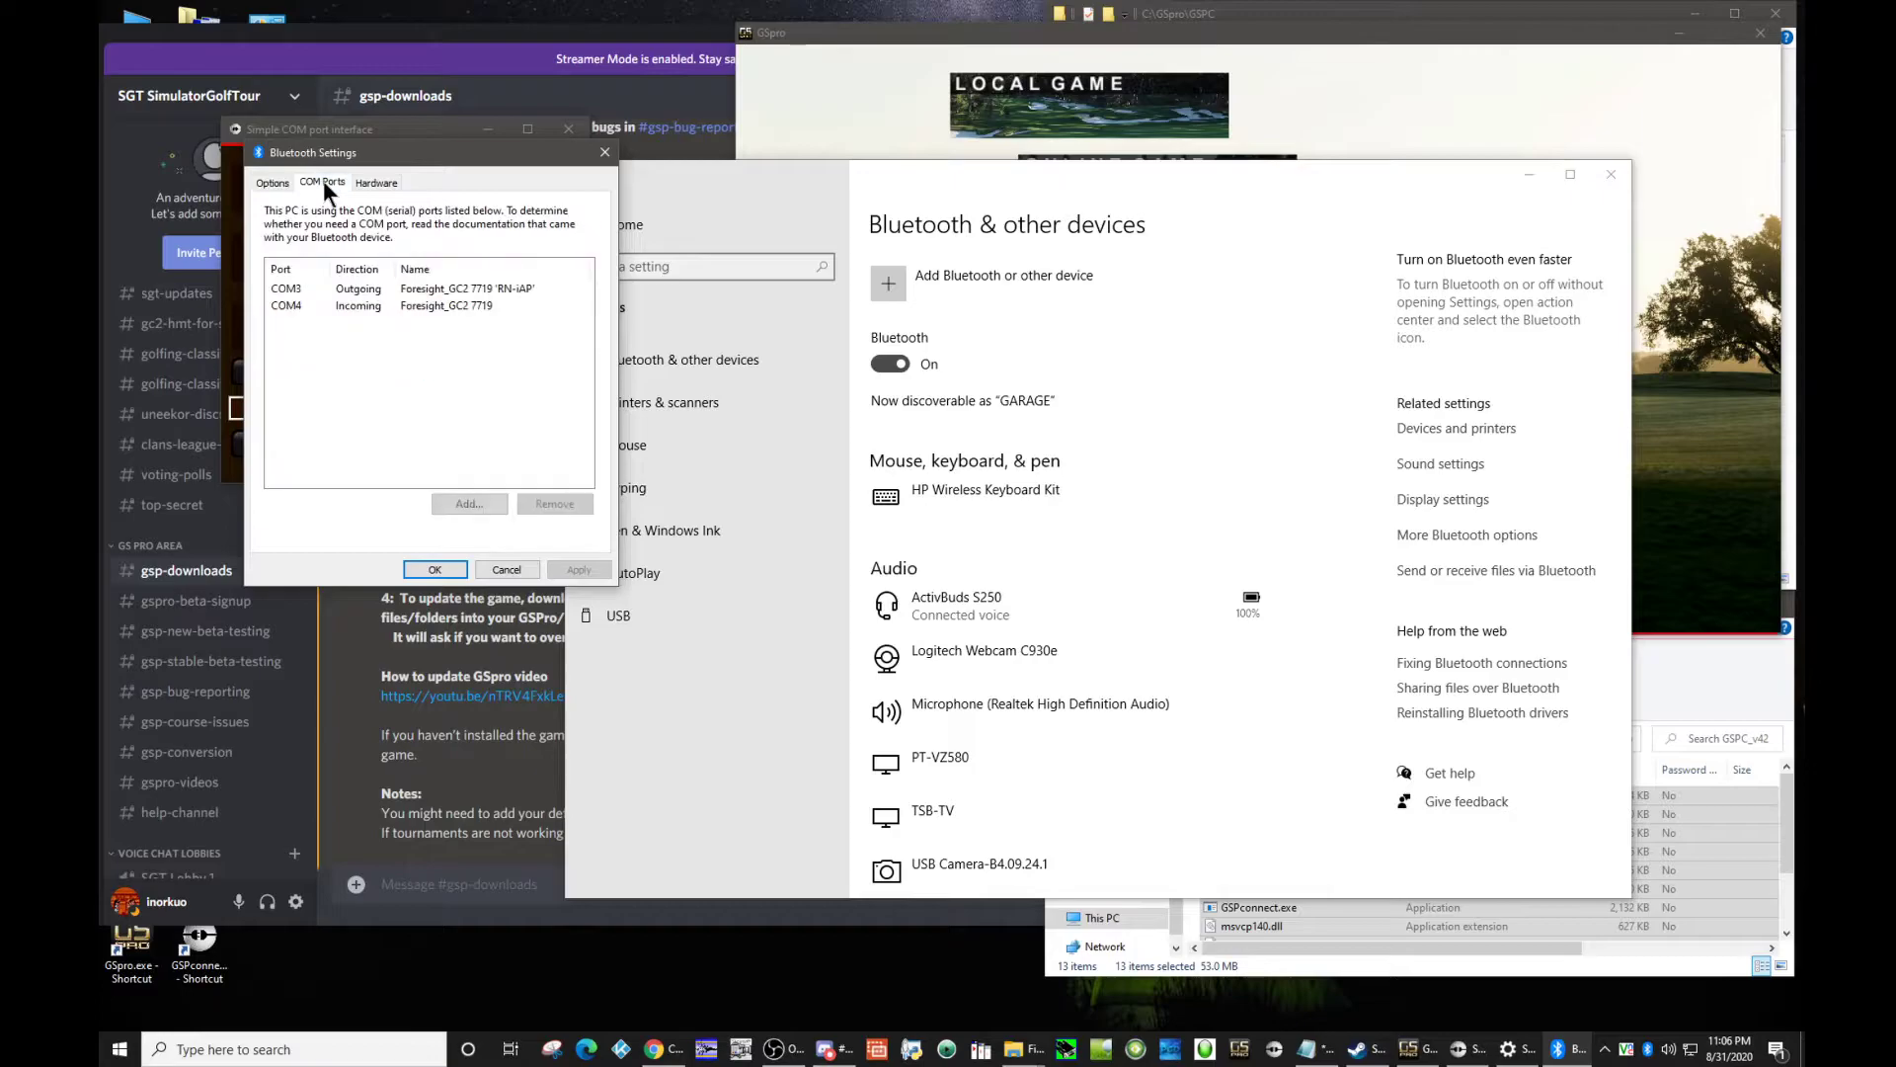
{"action": "left_click", "coordinate": [395, 288]}
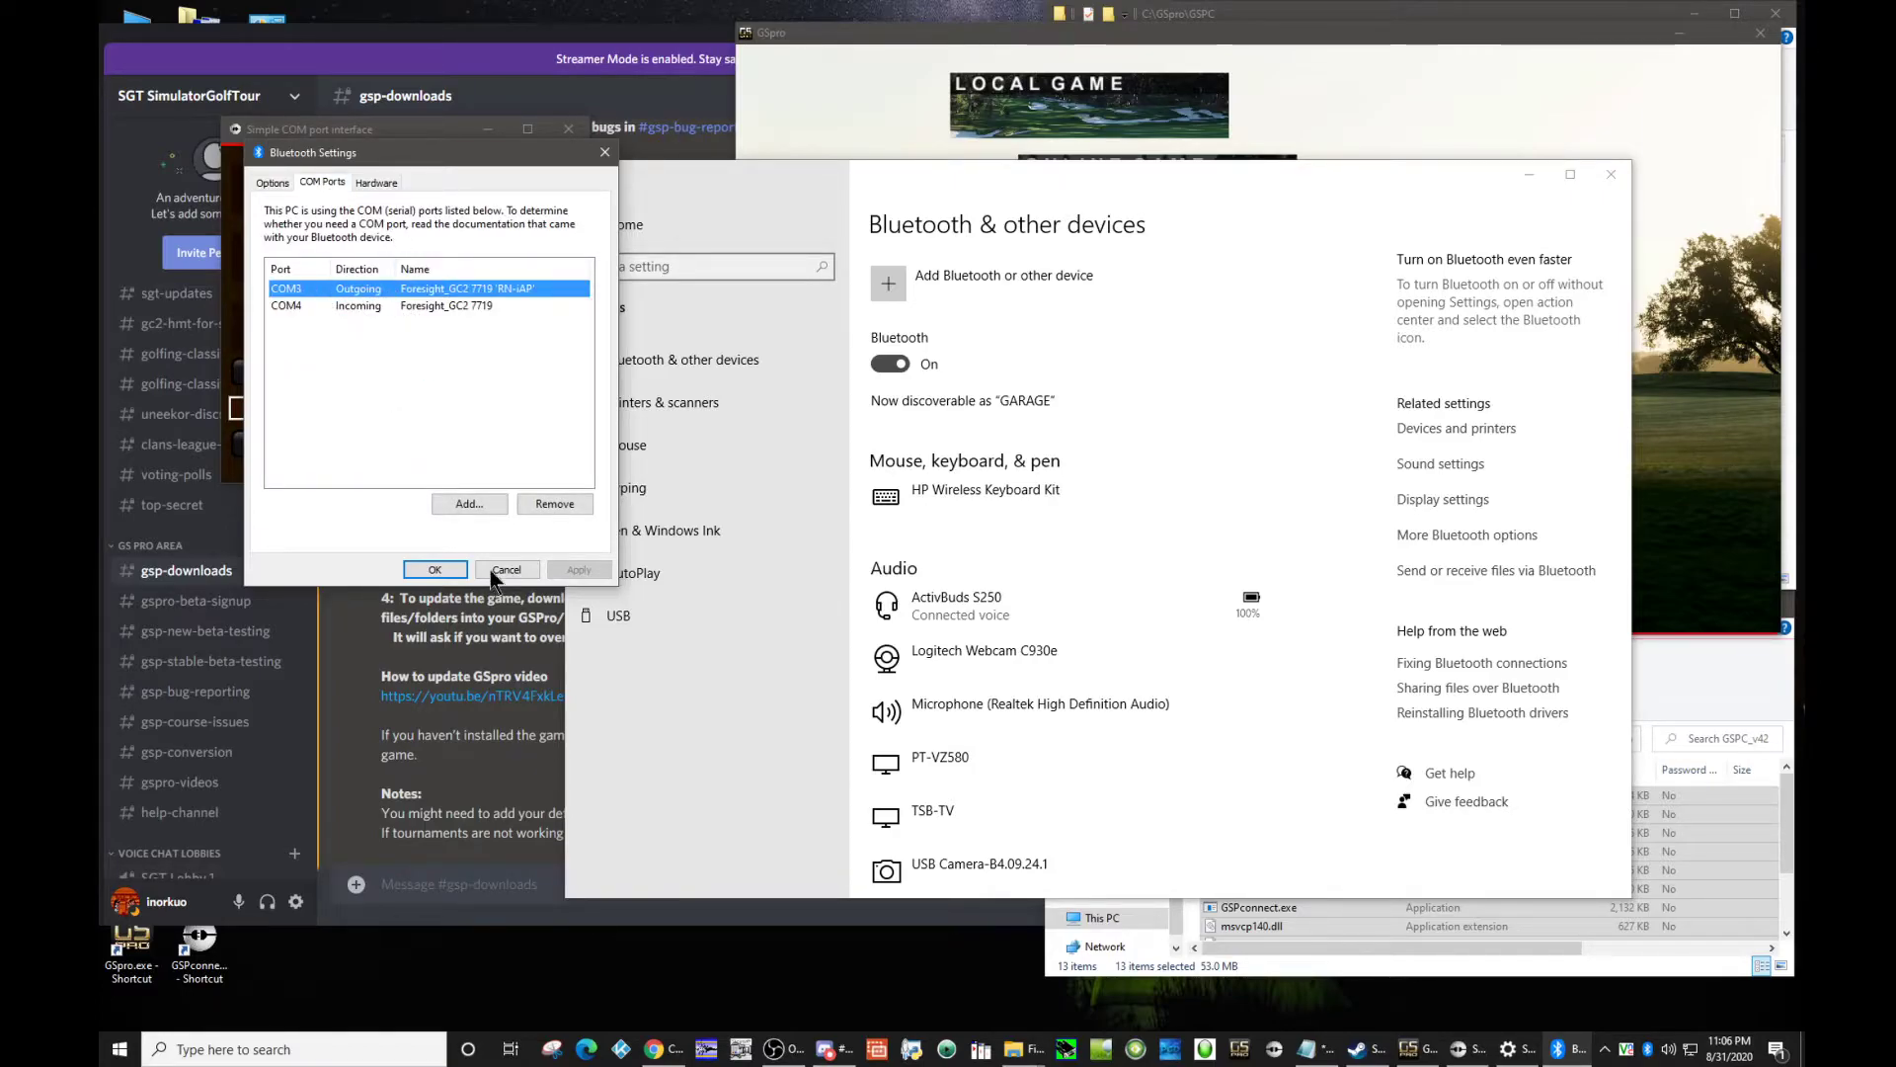
{"action": "left_click", "coordinate": [441, 575]}
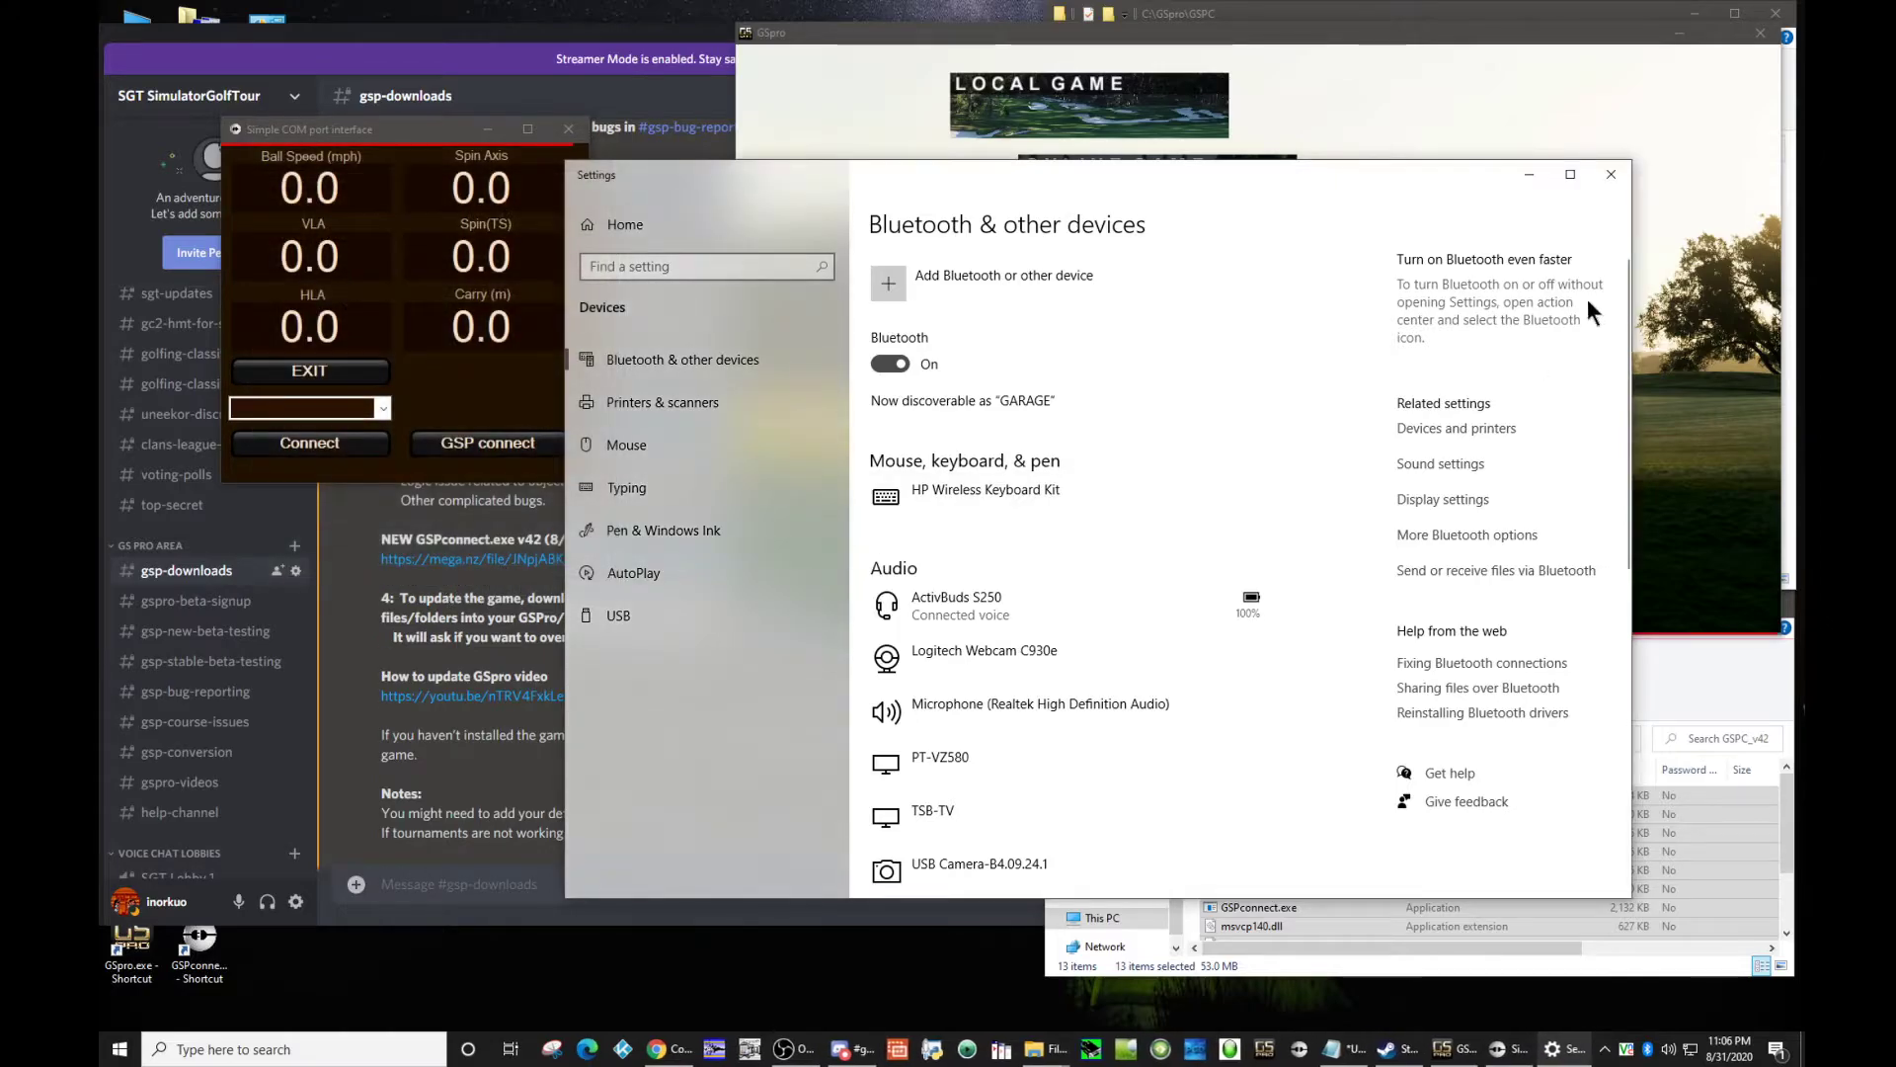
{"action": "left_click", "coordinate": [1606, 175]}
Step: Connect the Simple COM port interface to the launch monitor on COM3 and link it to GSpro
{"action": "left_click", "coordinate": [383, 408]}
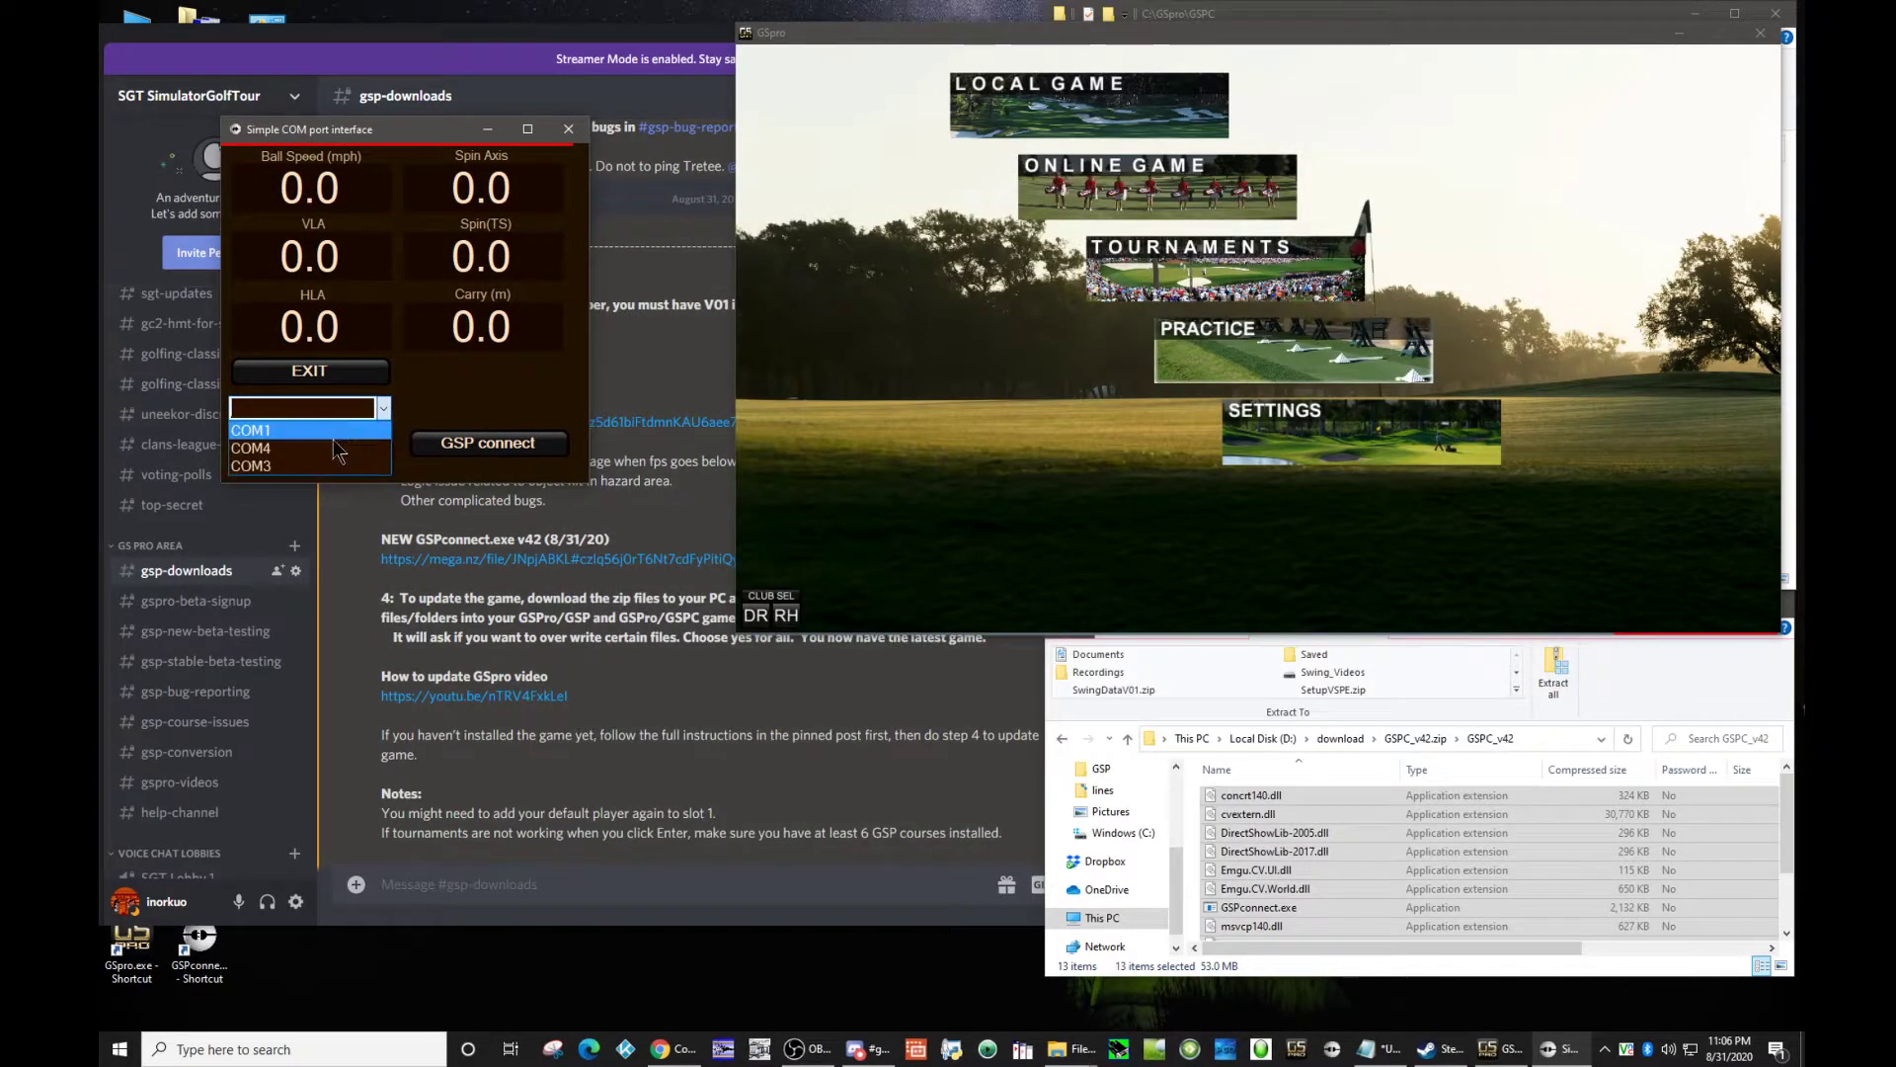
{"action": "left_click", "coordinate": [310, 464]}
{"action": "left_click", "coordinate": [312, 444]}
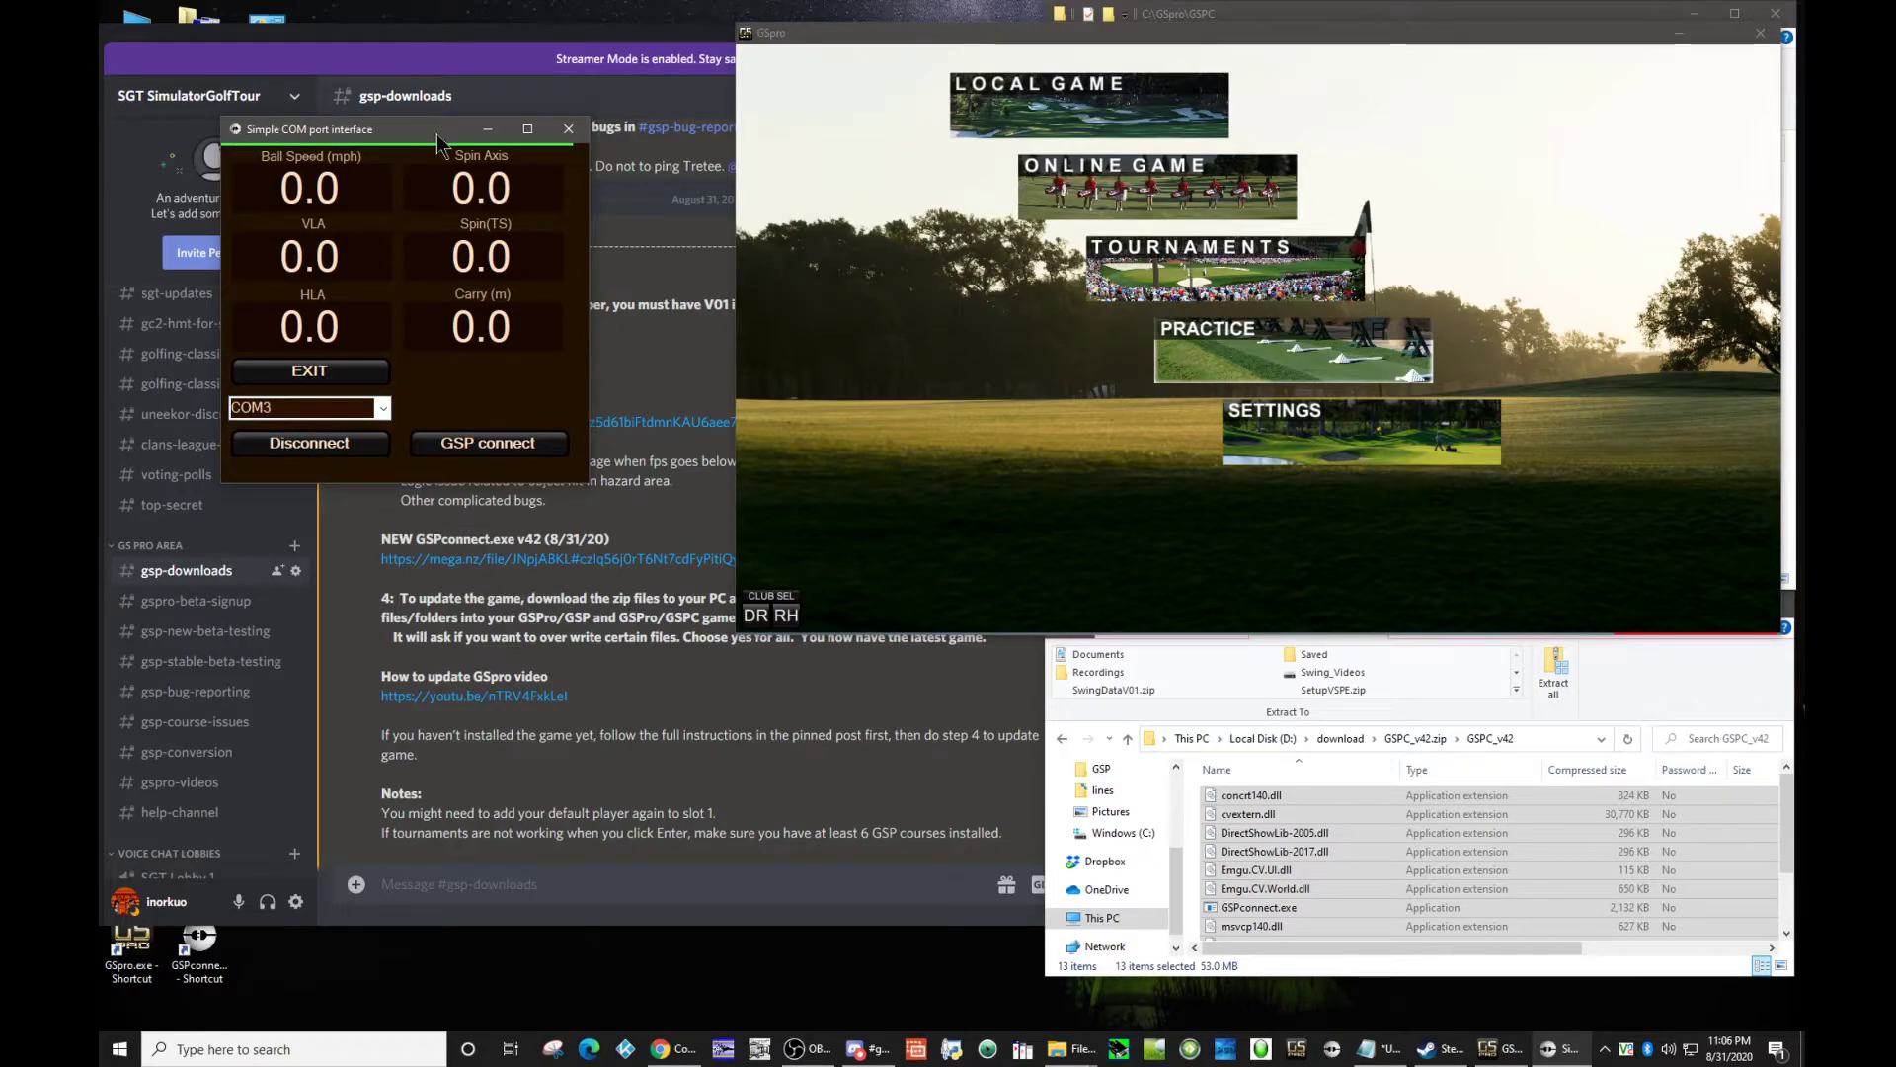
{"action": "left_click", "coordinate": [474, 447]}
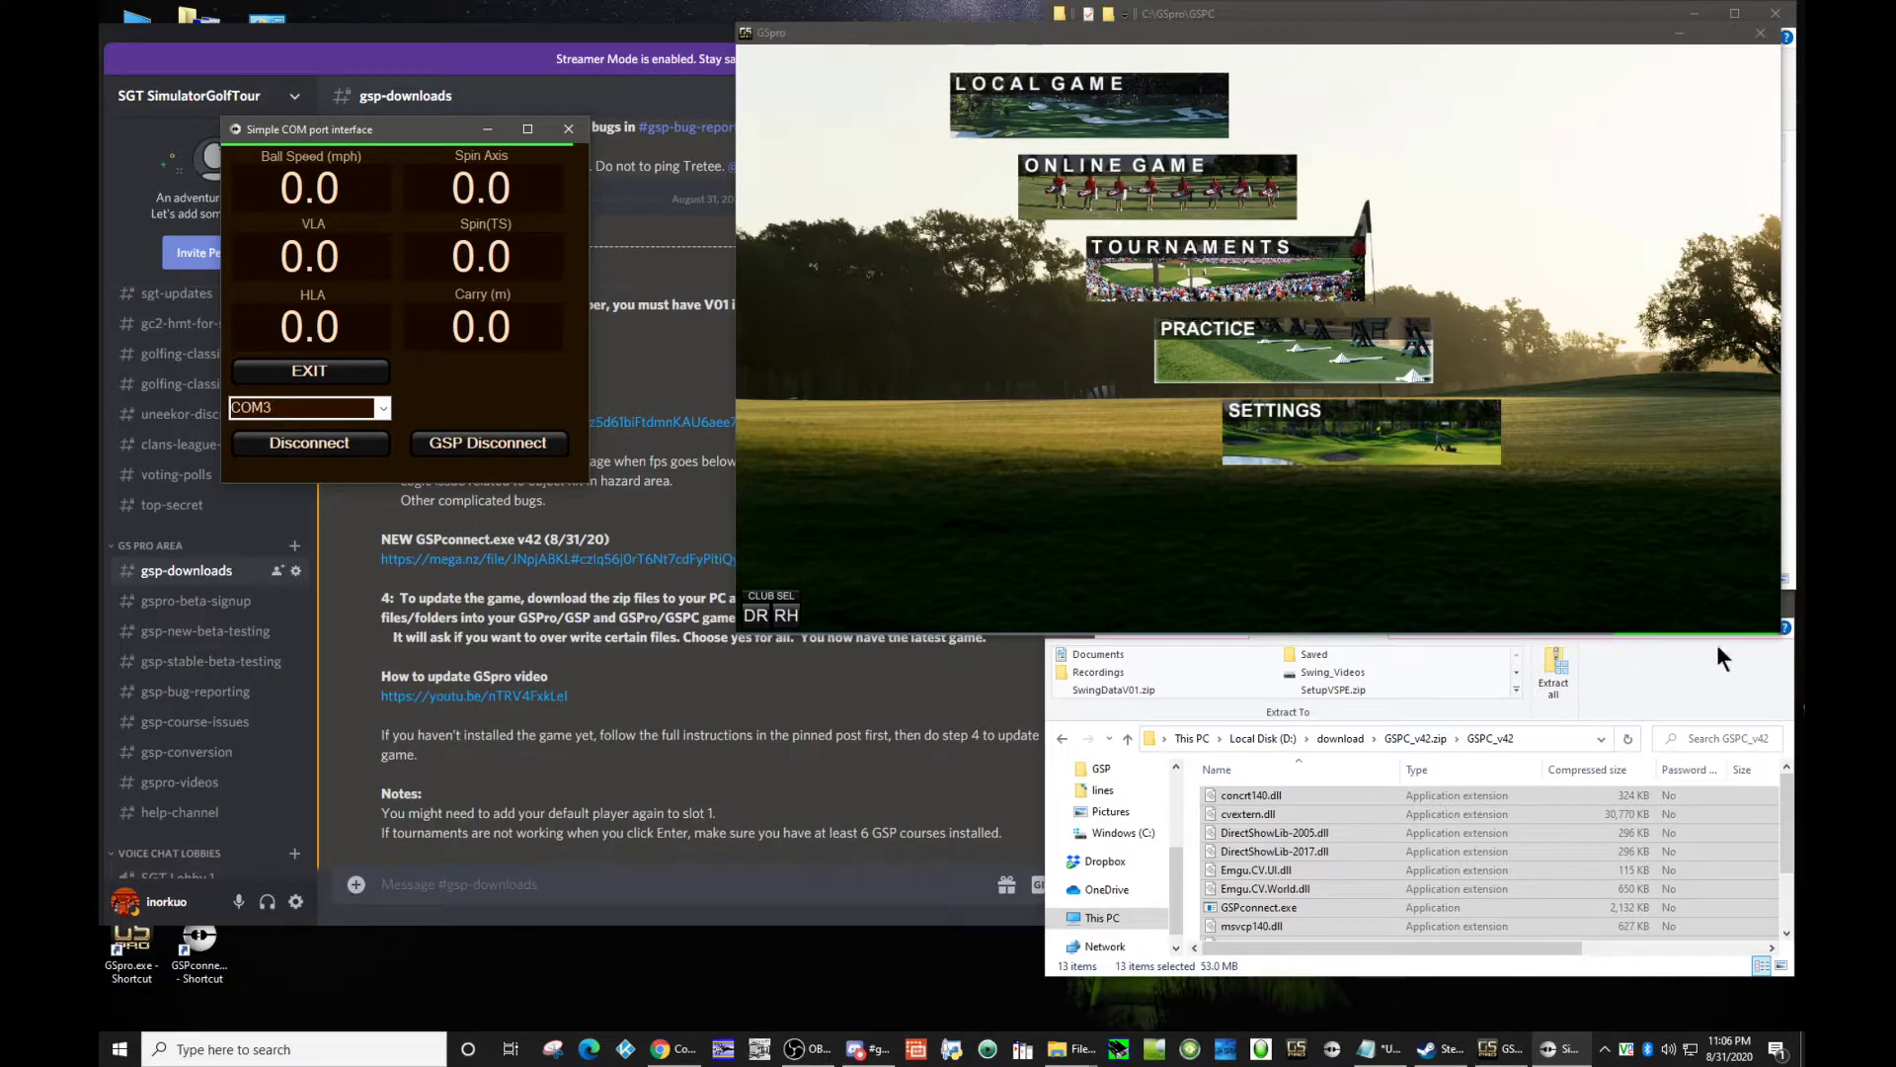
Step: Start a local game in GSpro on the carnoustie3d v9 course with the existing player and round settings
{"action": "left_click", "coordinate": [963, 123]}
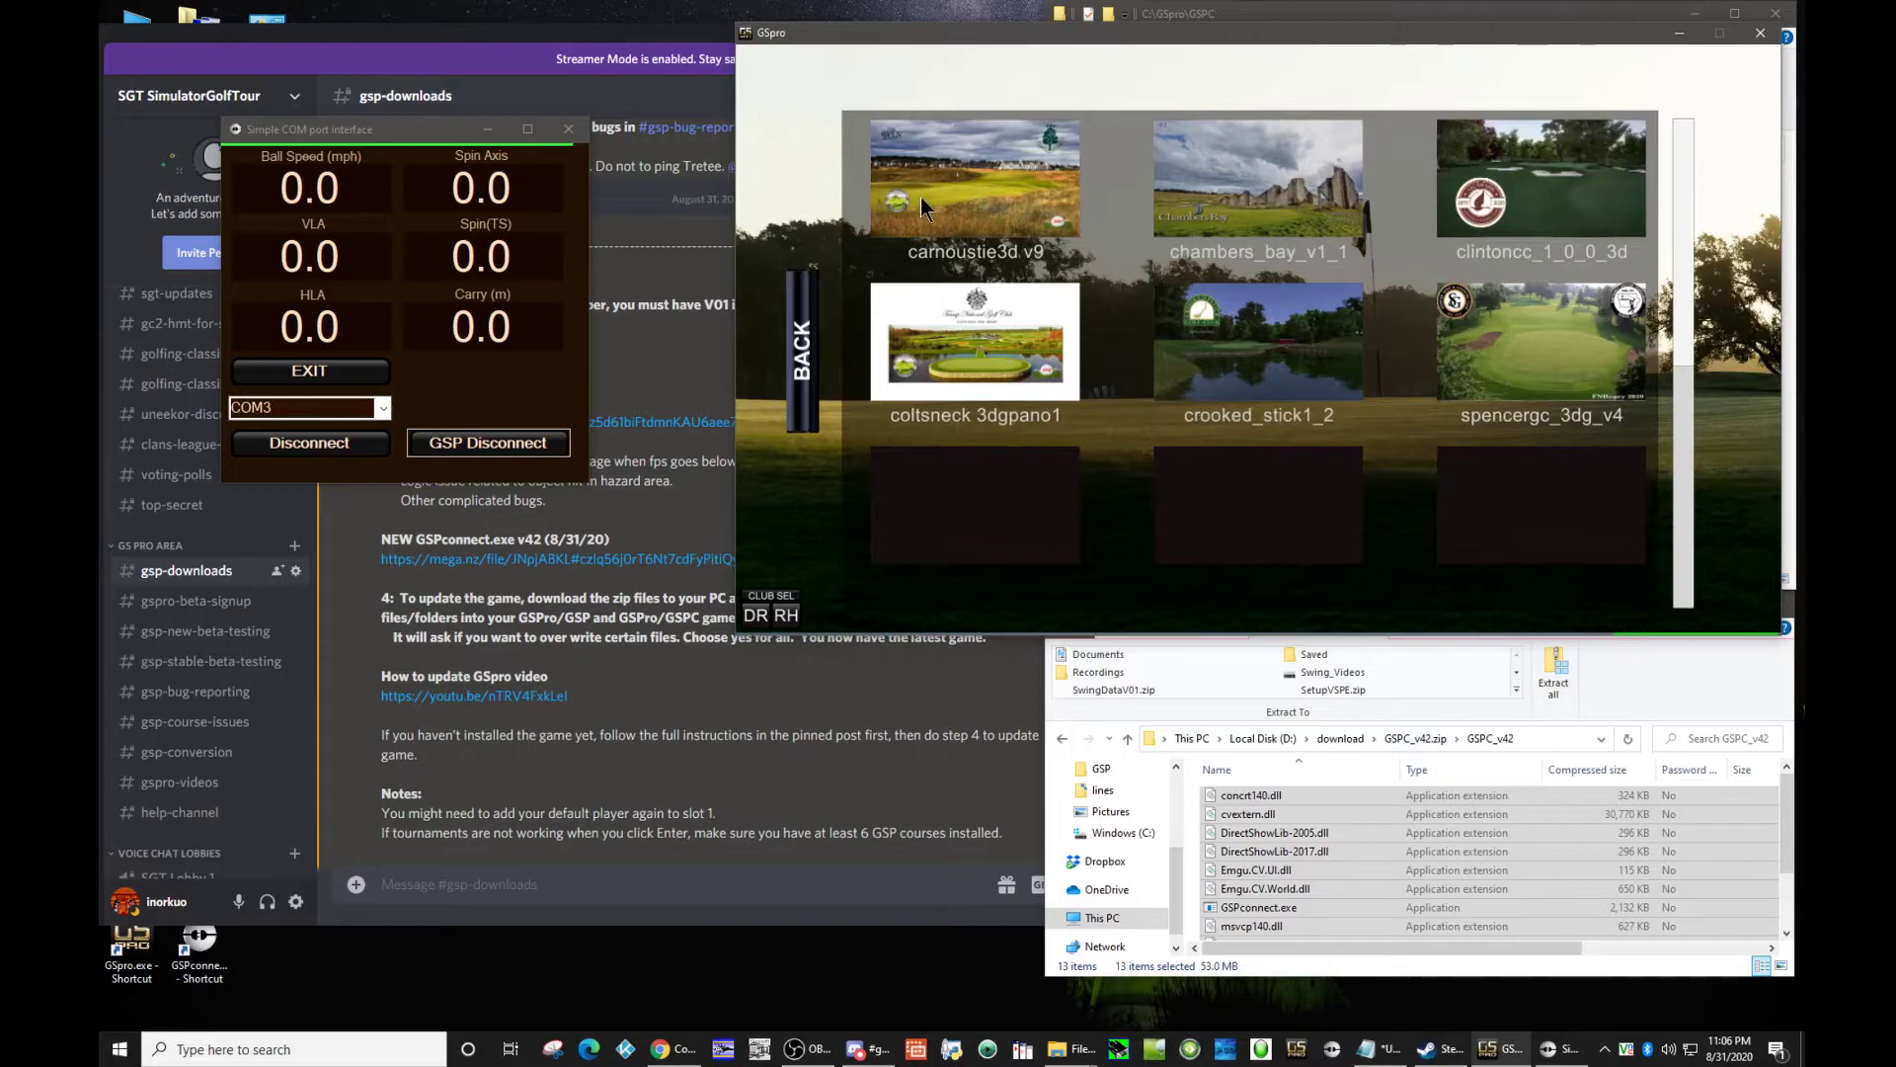
{"action": "left_click", "coordinate": [901, 182]}
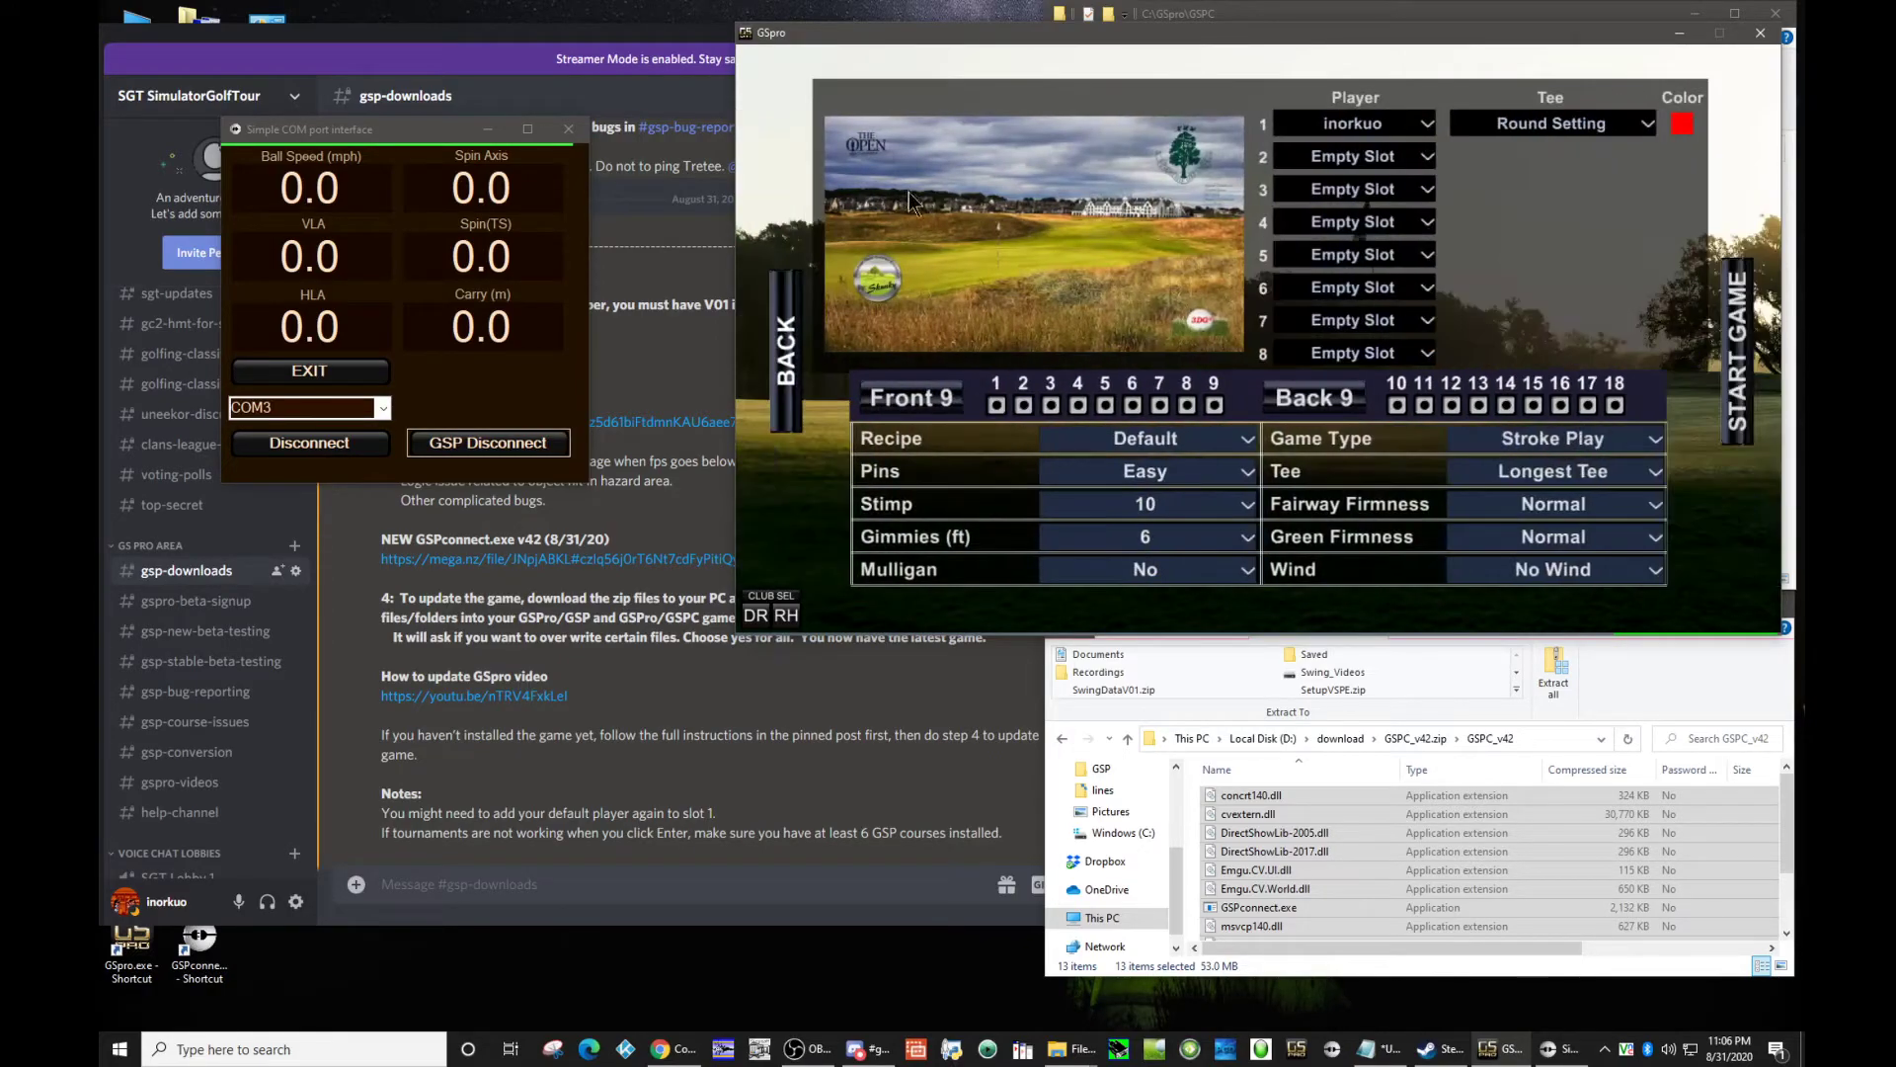
{"action": "left_click", "coordinate": [1731, 375]}
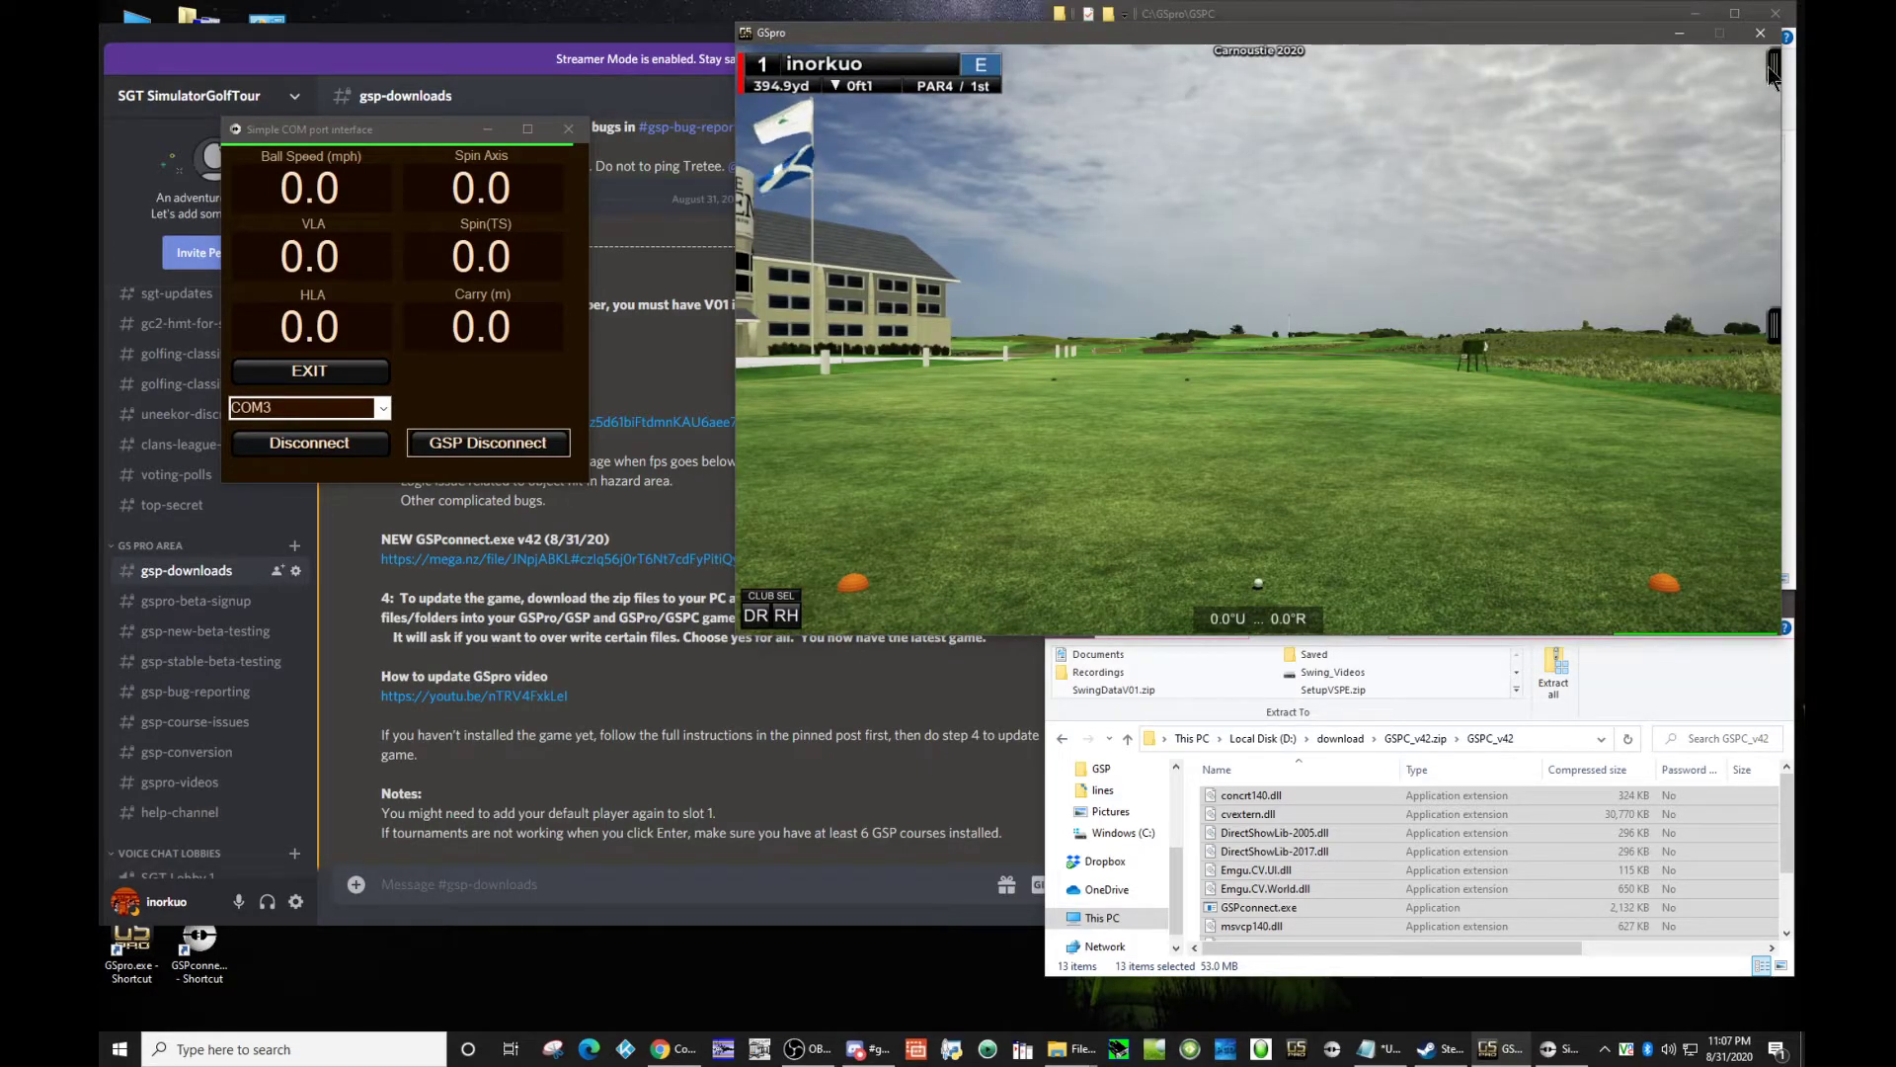
Step: Show the minimap and turn on the grid and shot data tiles for the round, leaving the toolbar hidden
{"action": "mouse_move", "coordinate": [1771, 69]}
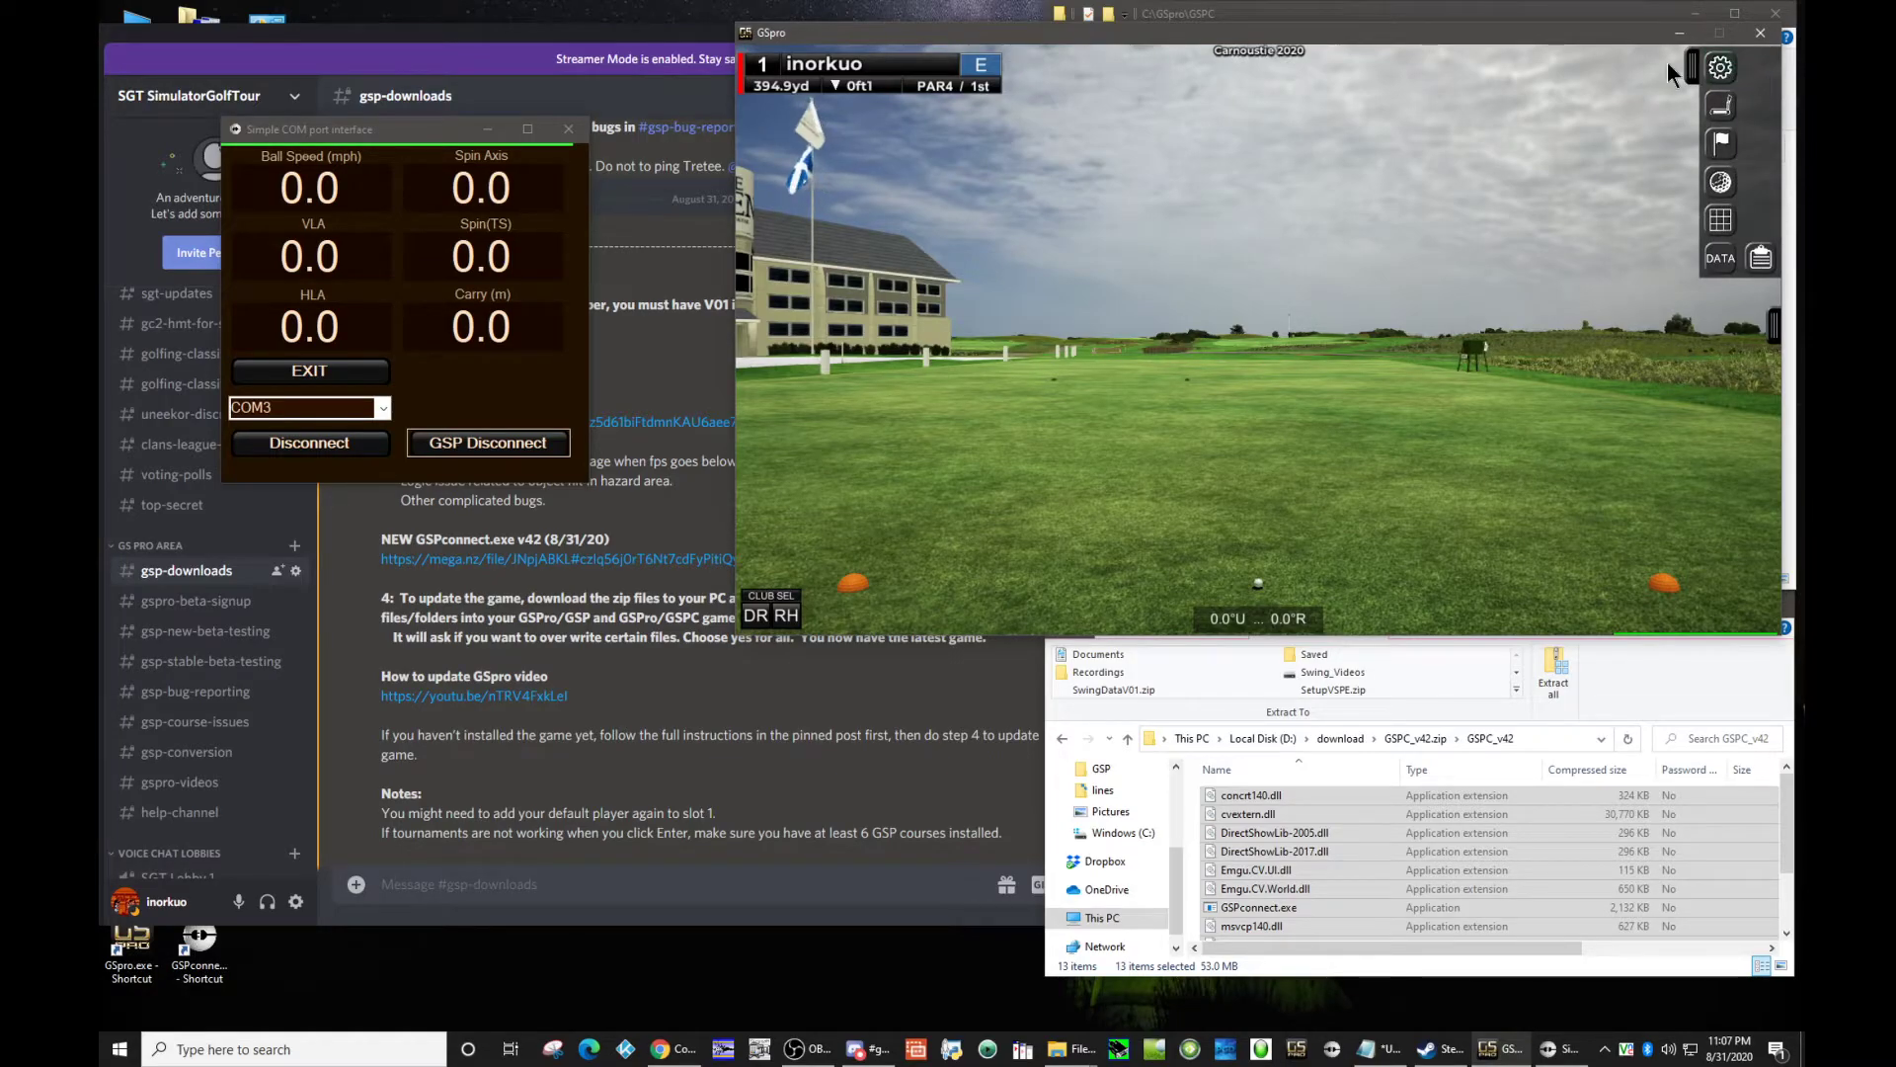
{"action": "left_click", "coordinate": [1776, 324]}
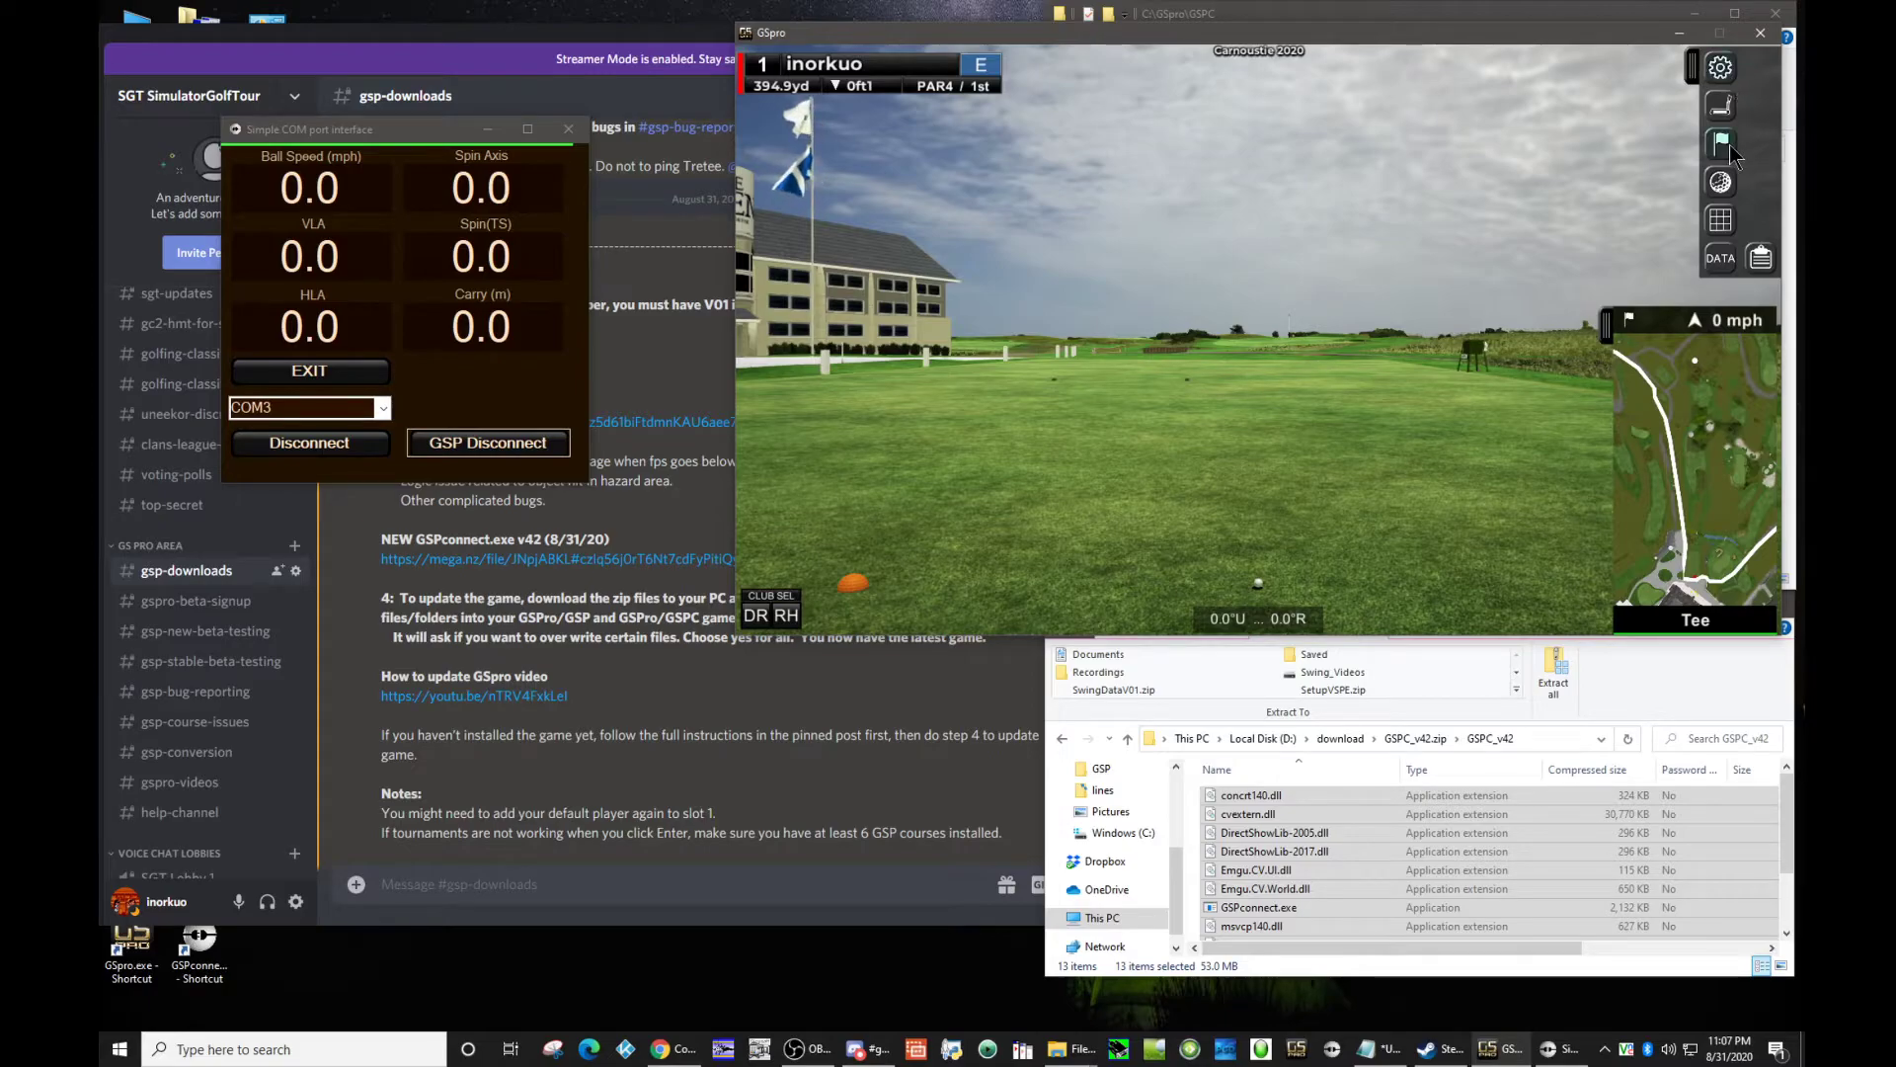
{"action": "left_click", "coordinate": [1721, 220]}
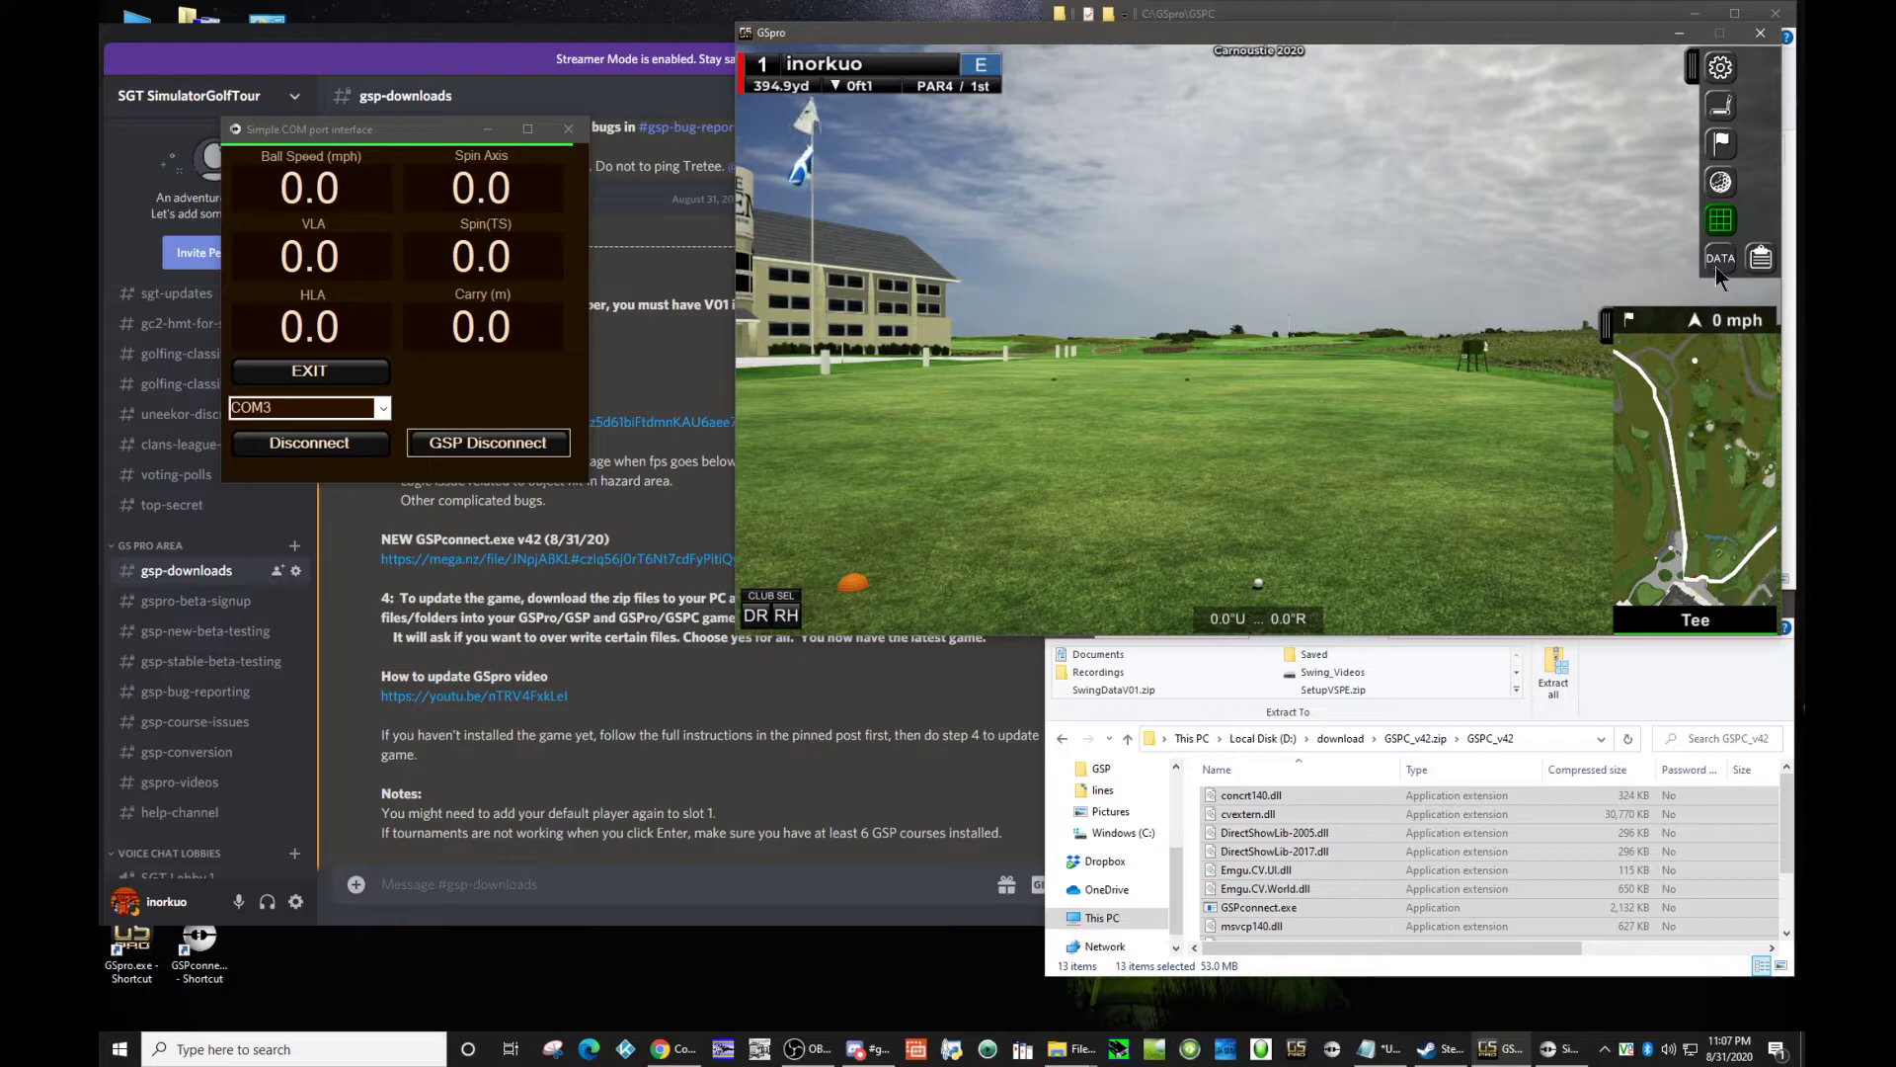
{"action": "left_click", "coordinate": [1721, 261]}
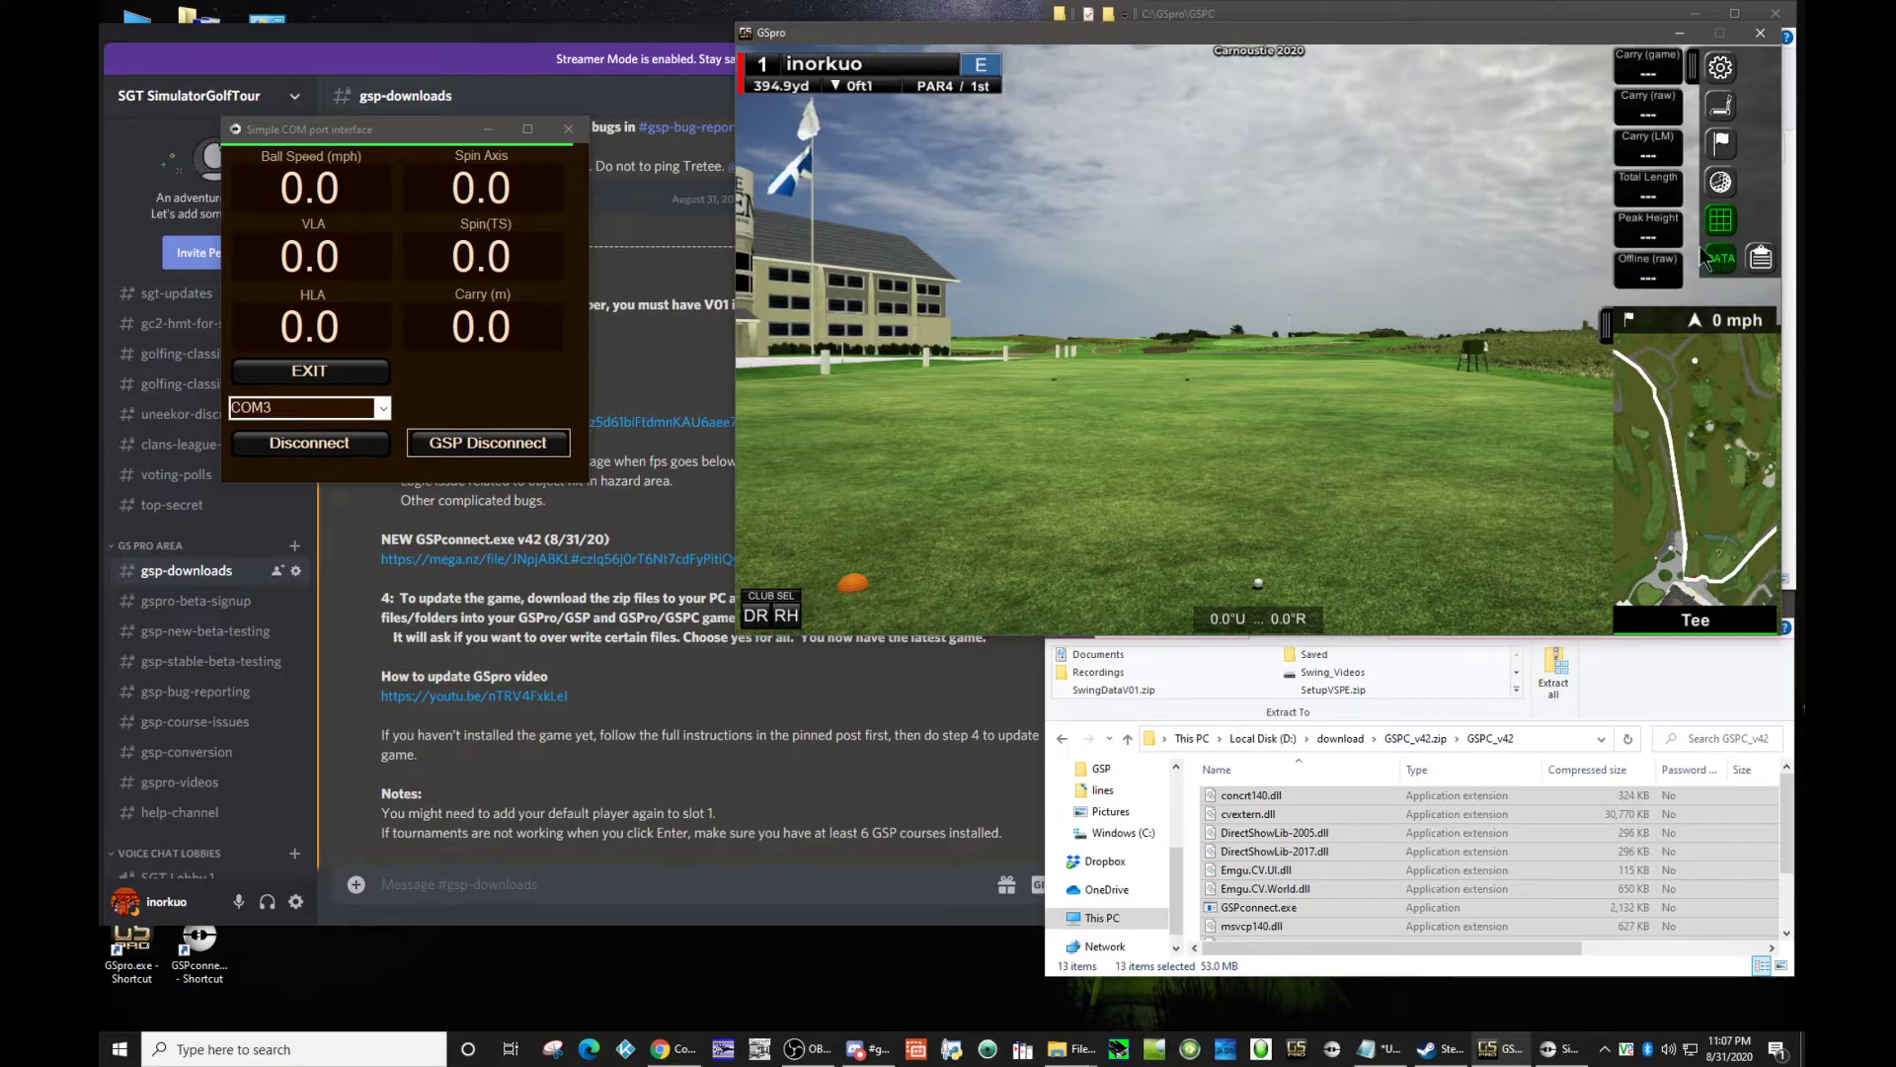
{"action": "left_click", "coordinate": [1692, 69]}
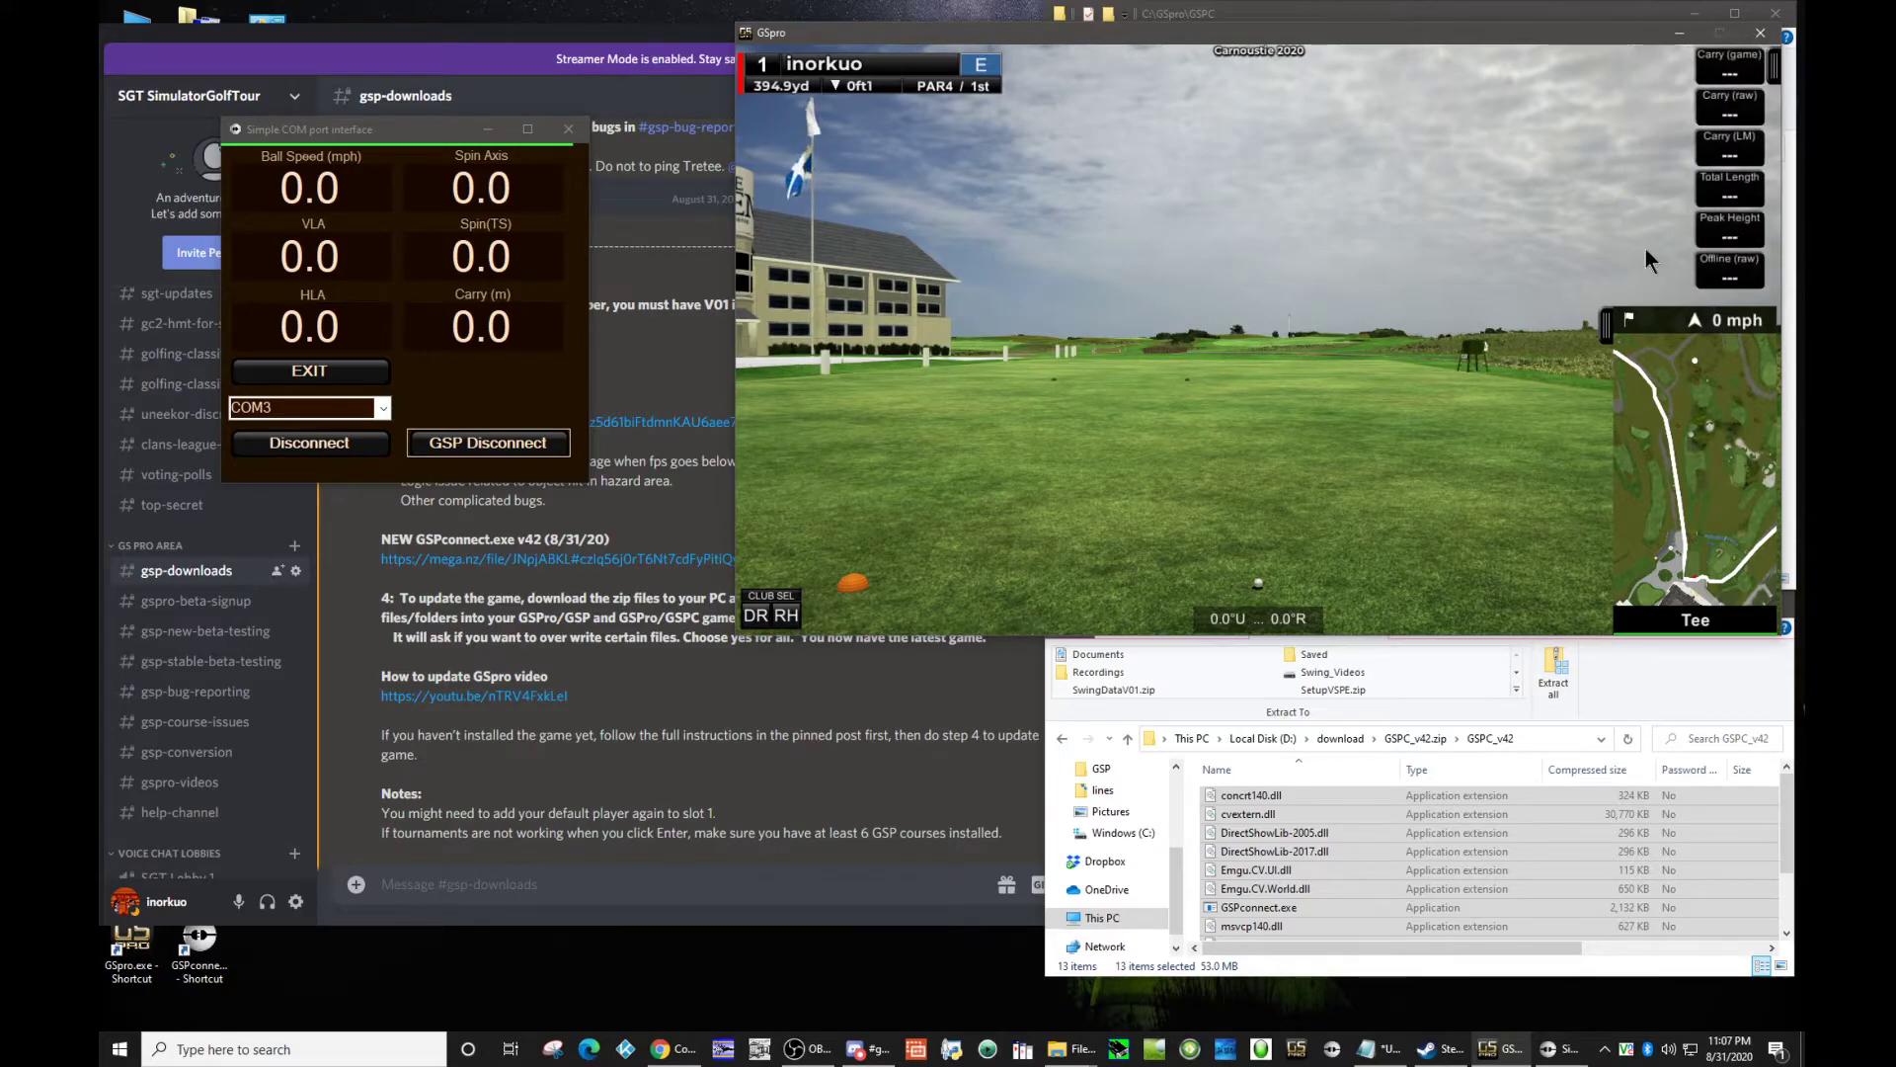
{"action": "mouse_move", "coordinate": [1705, 461]}
{"action": "left_mouse_down"}
{"action": "mouse_move", "coordinate": [1681, 460]}
{"action": "mouse_move", "coordinate": [1683, 440]}
{"action": "mouse_move", "coordinate": [1699, 452]}
{"action": "left_mouse_up"}
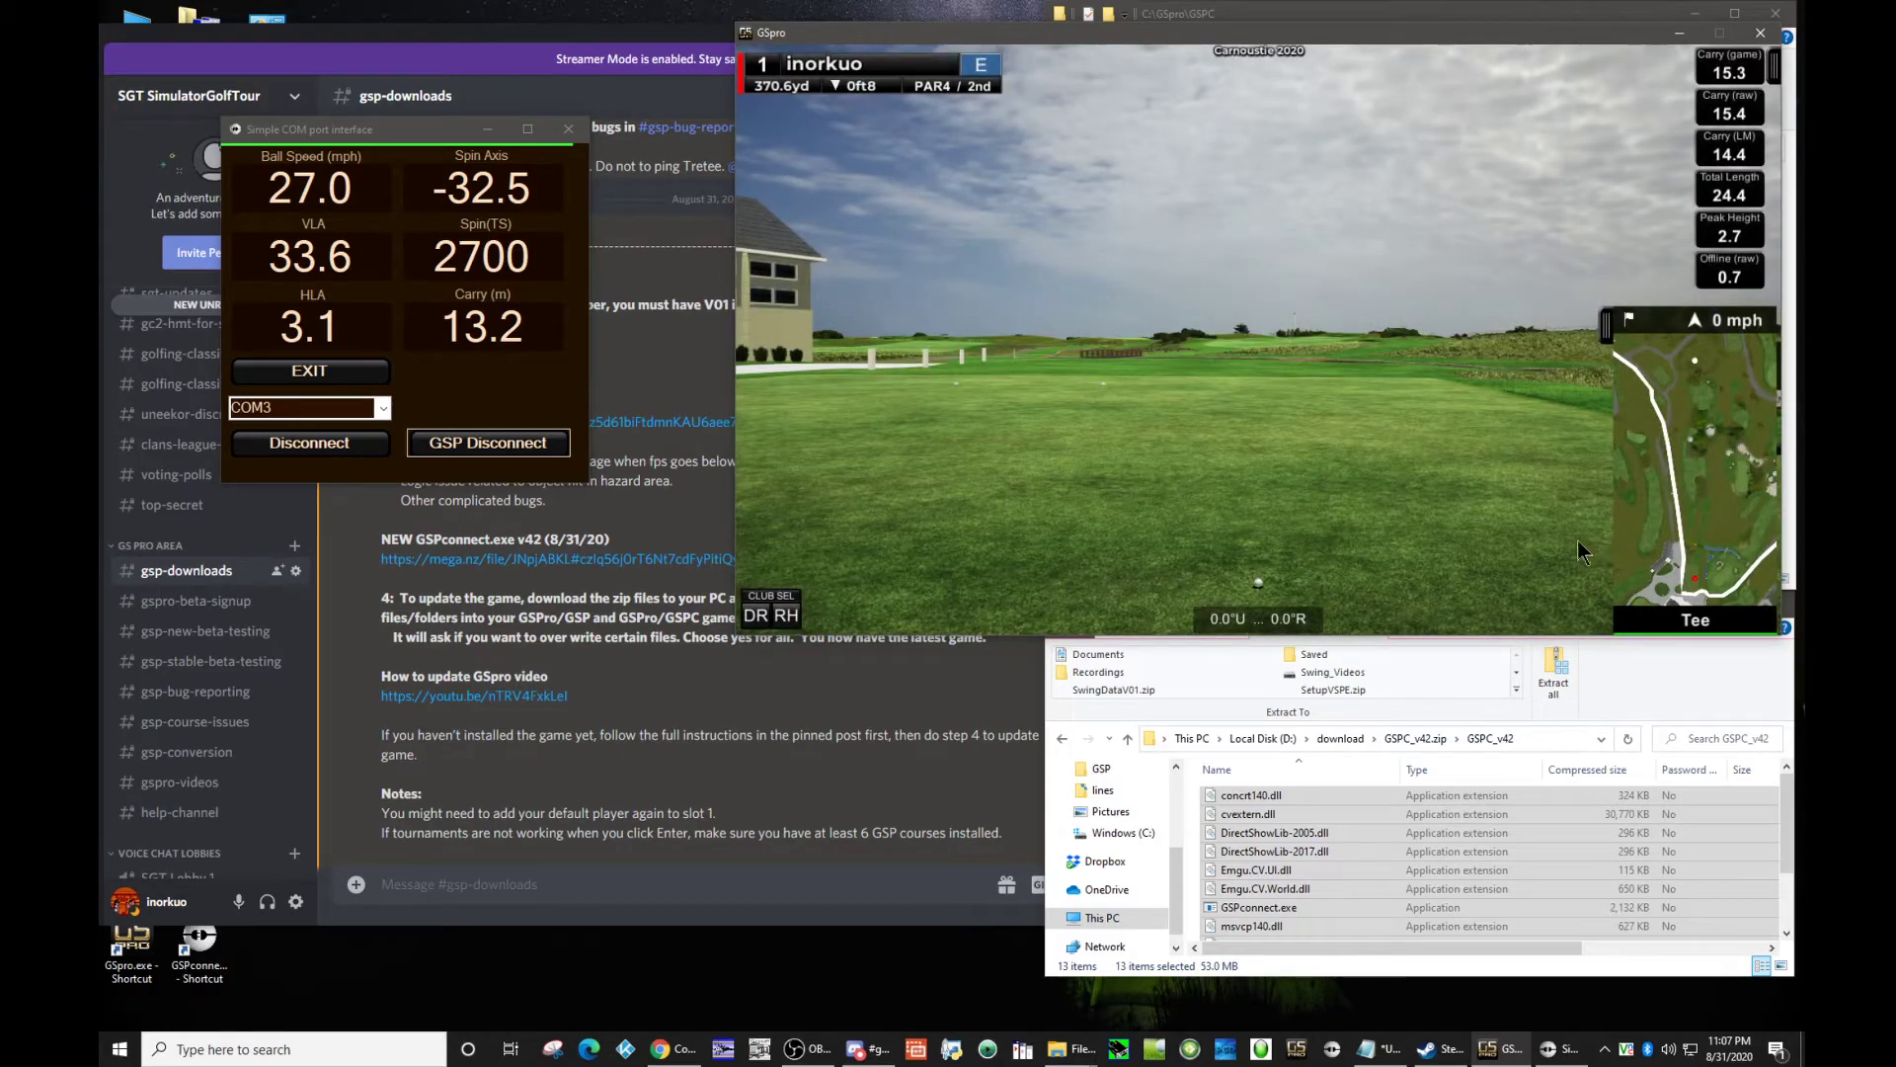
Step: End the Carnoustie round from the round settings, then open the player settings to check the Name and Uid fields
{"action": "left_click", "coordinate": [1776, 69]}
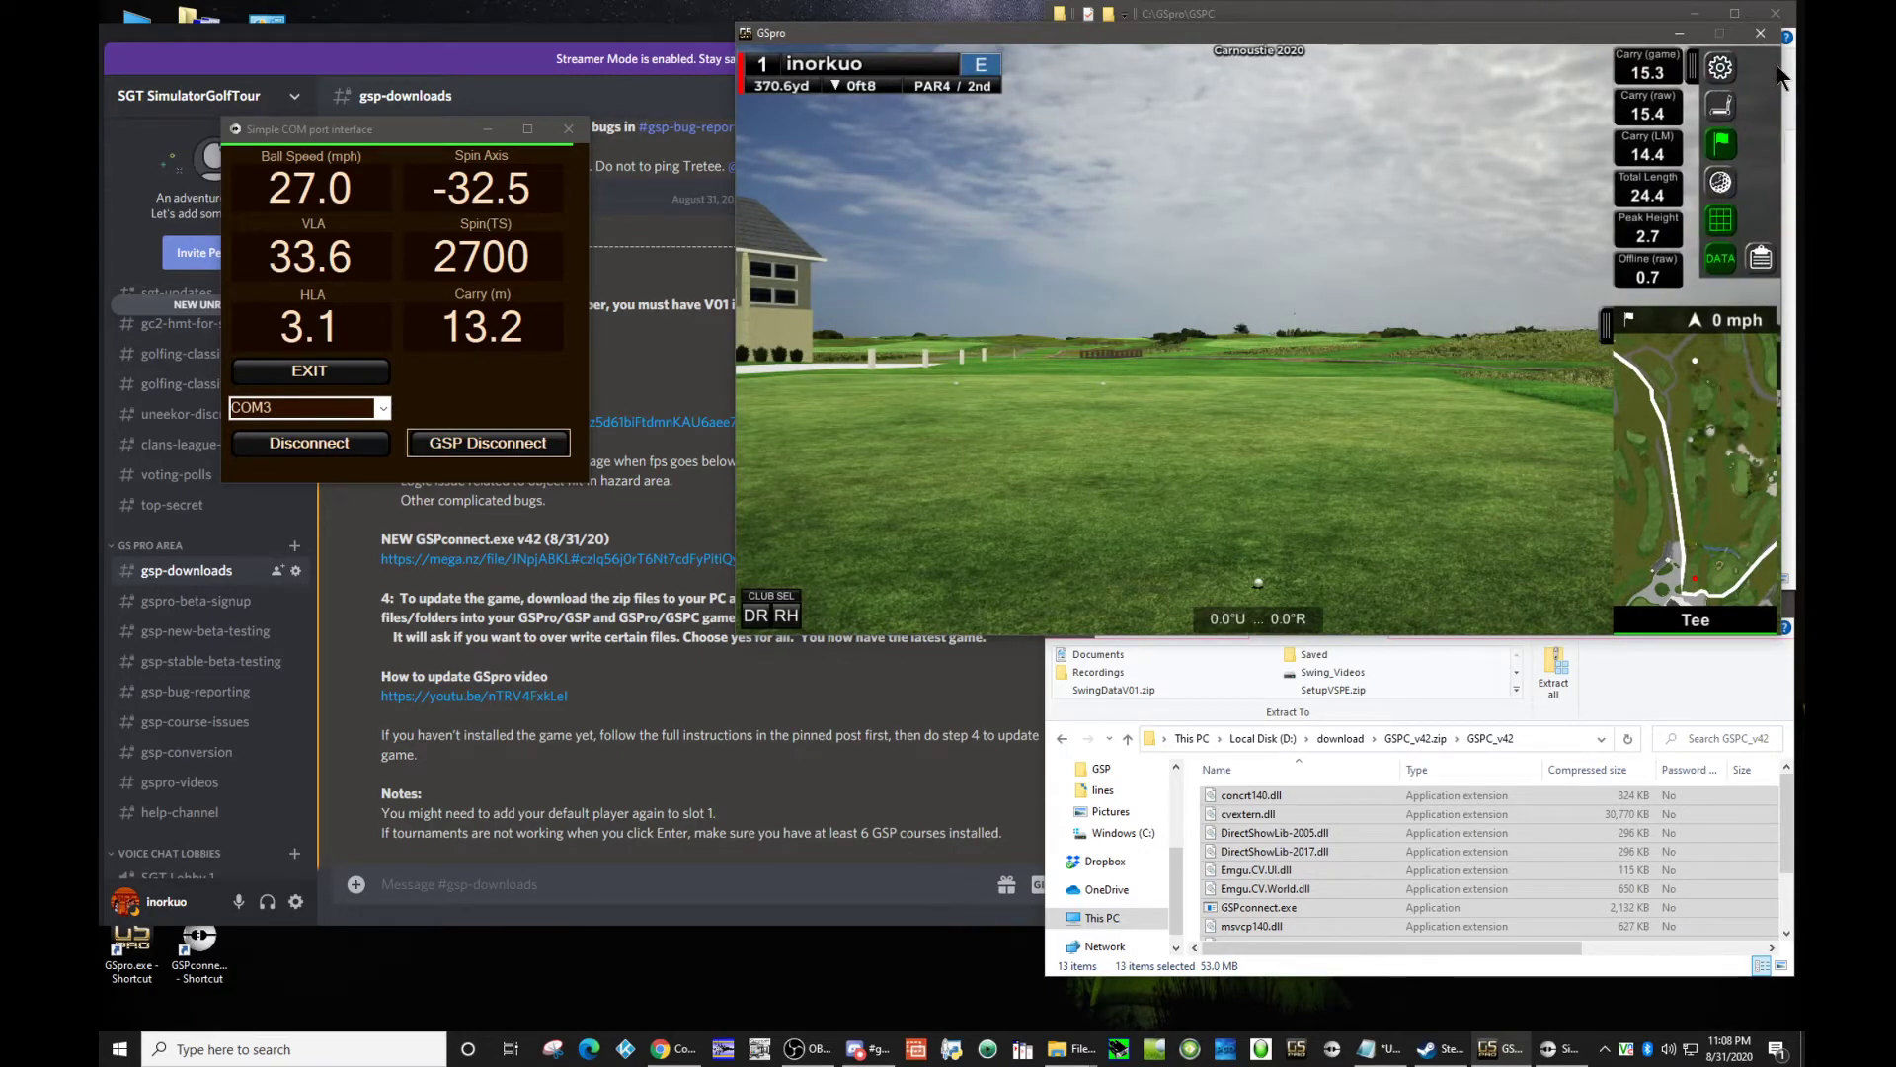
{"action": "left_click", "coordinate": [1721, 69]}
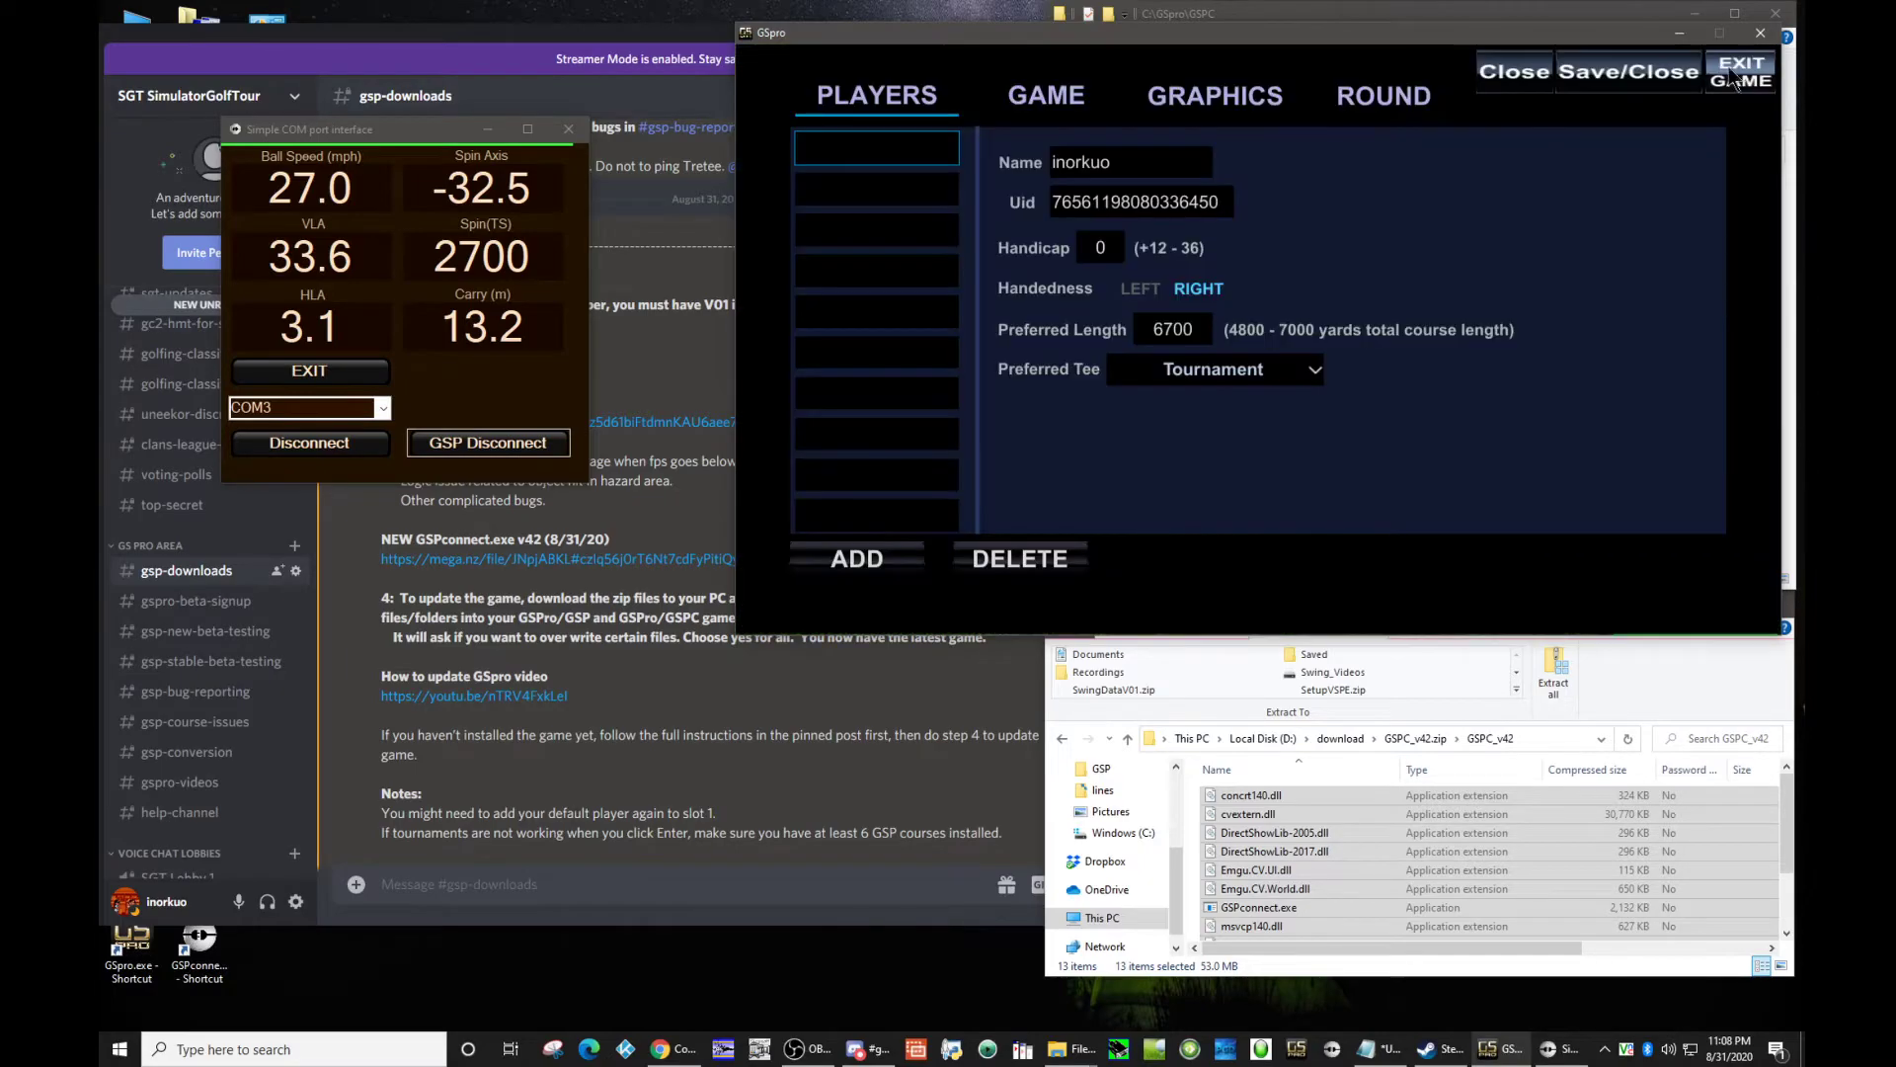
{"action": "left_click", "coordinate": [1380, 103]}
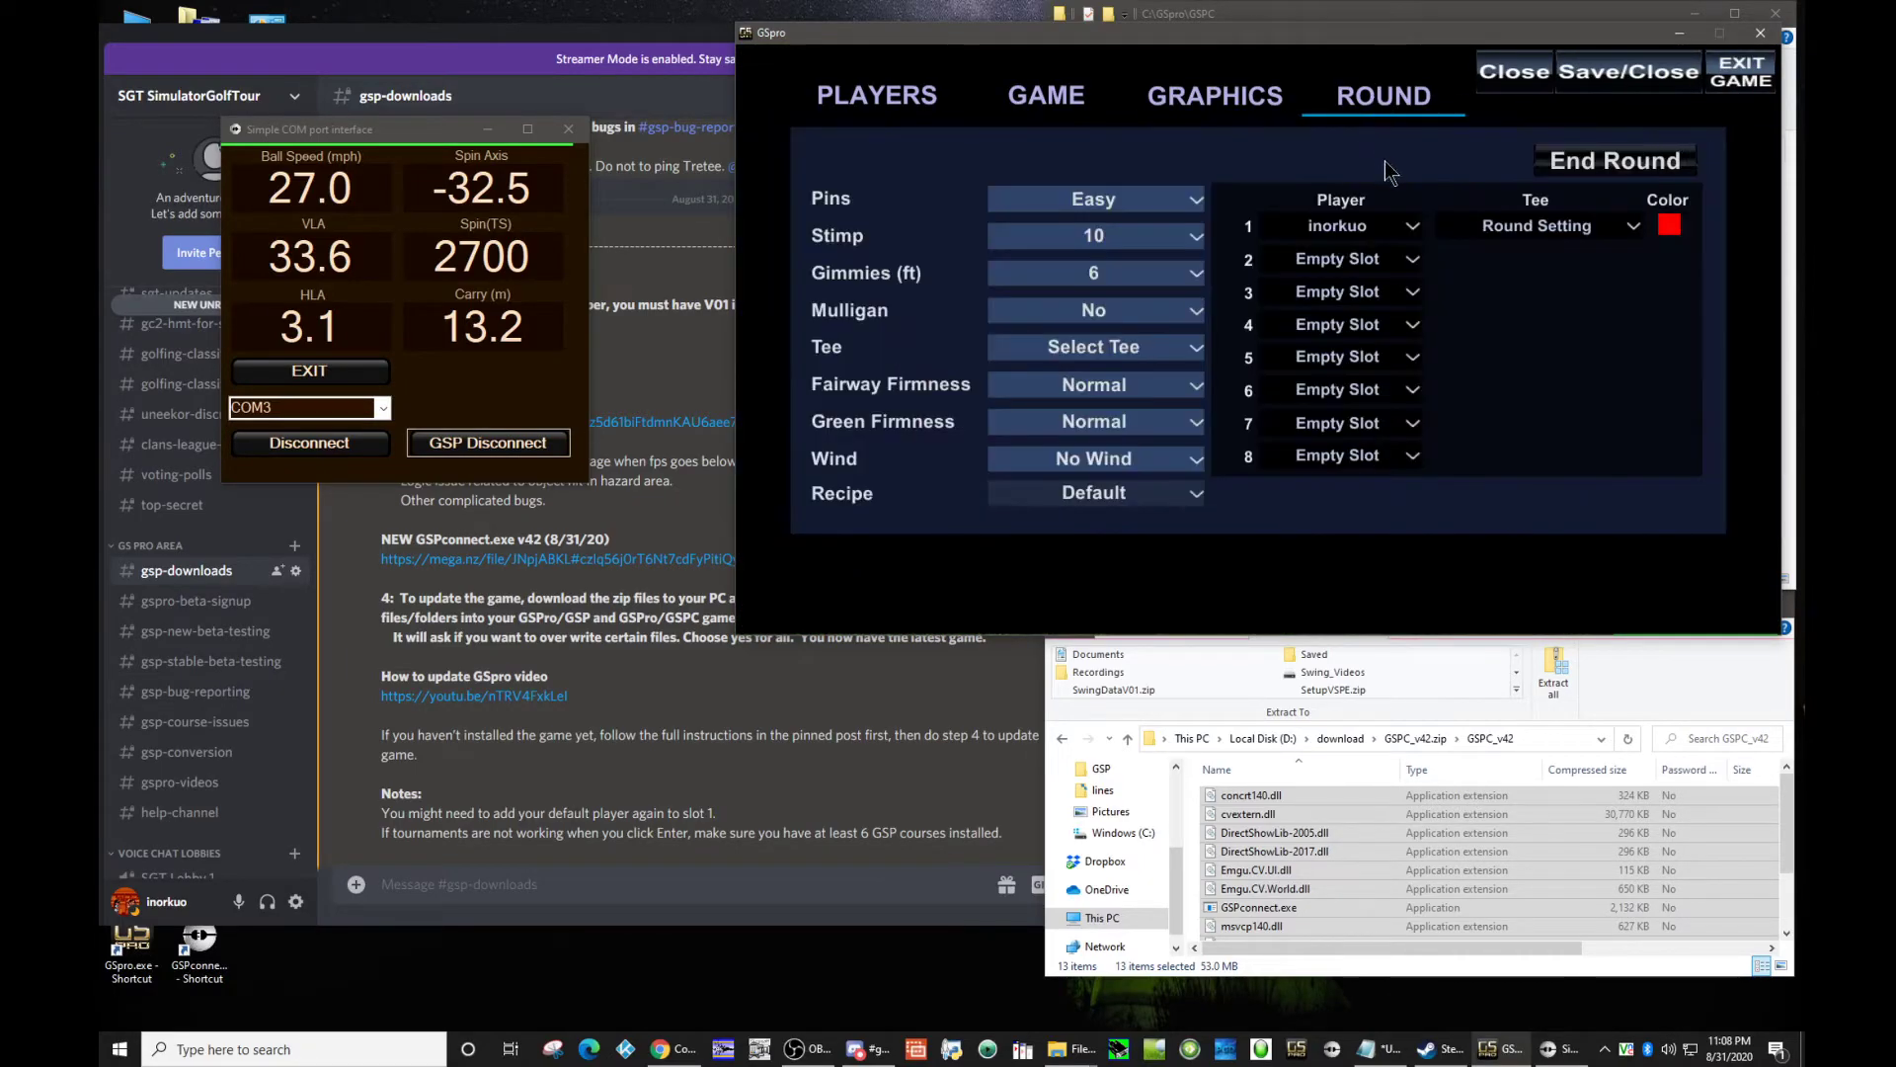
{"action": "left_click", "coordinate": [1601, 166]}
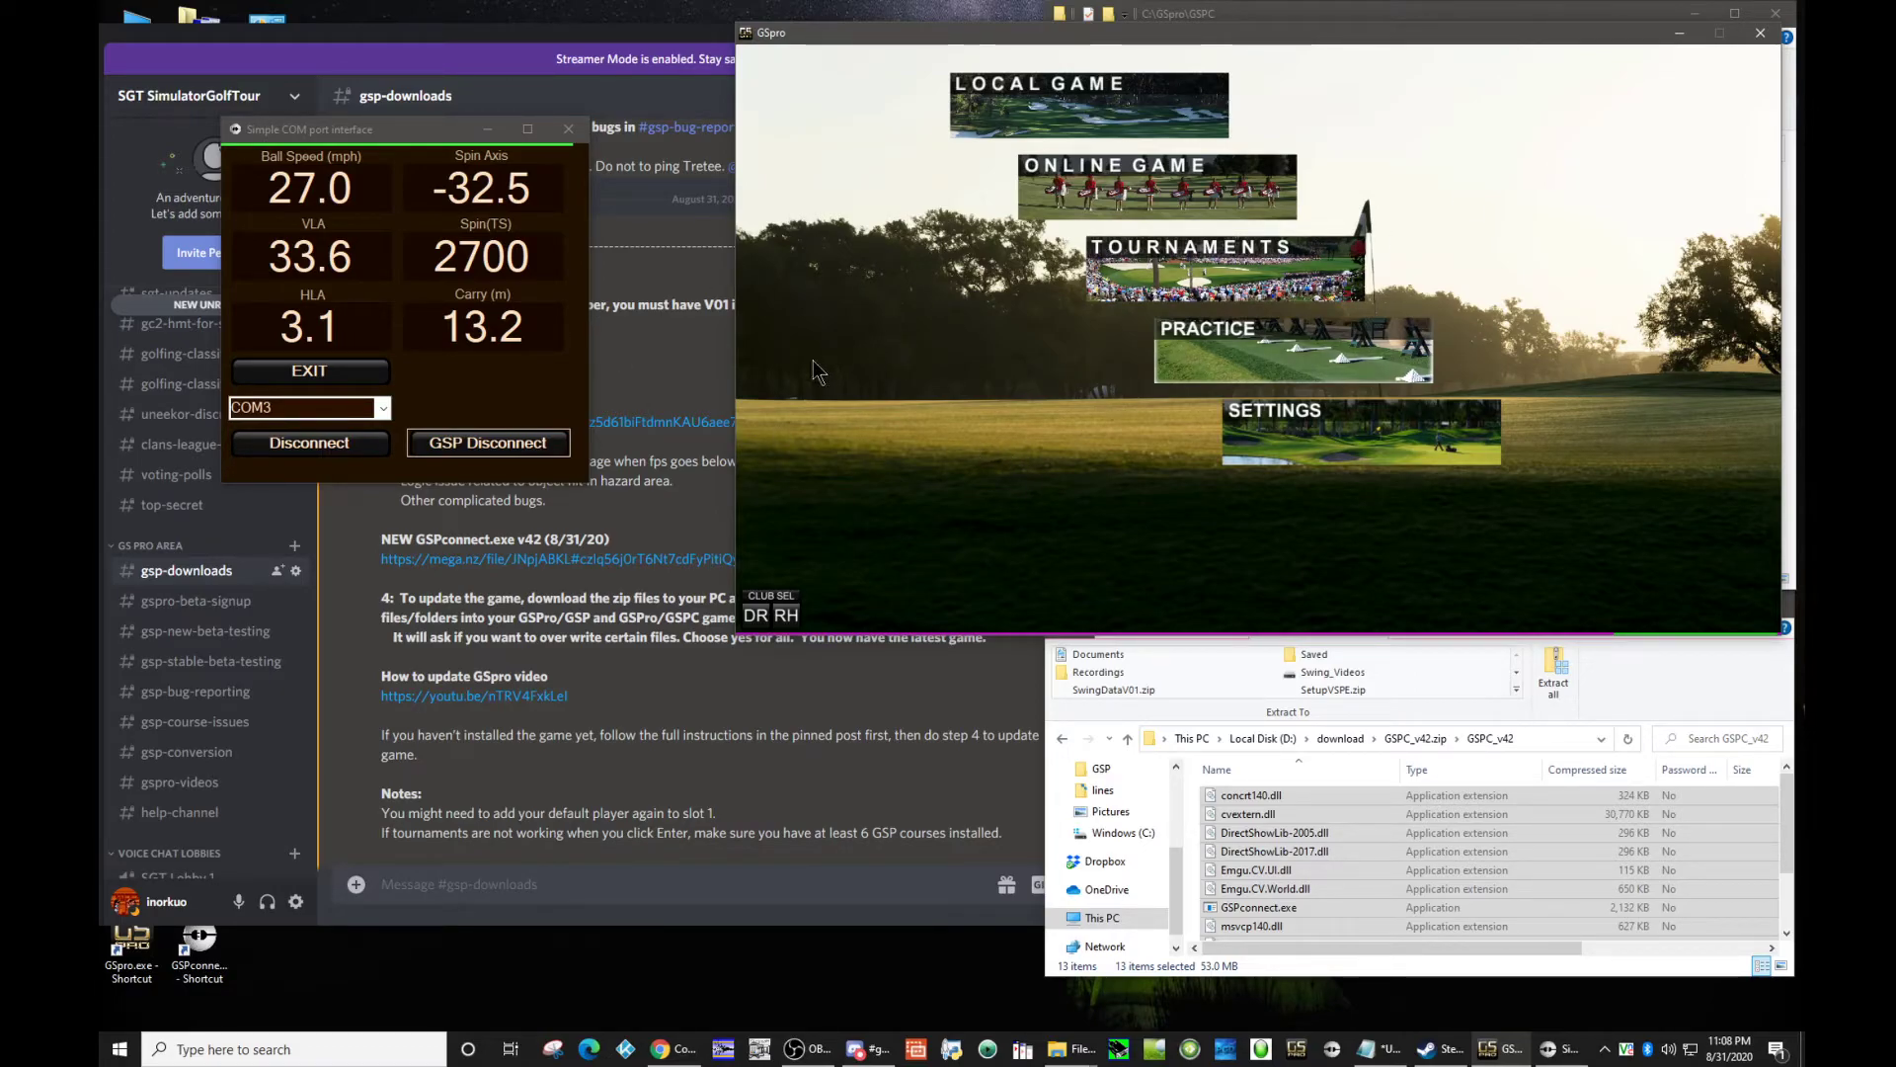
{"action": "left_click", "coordinate": [1264, 443]}
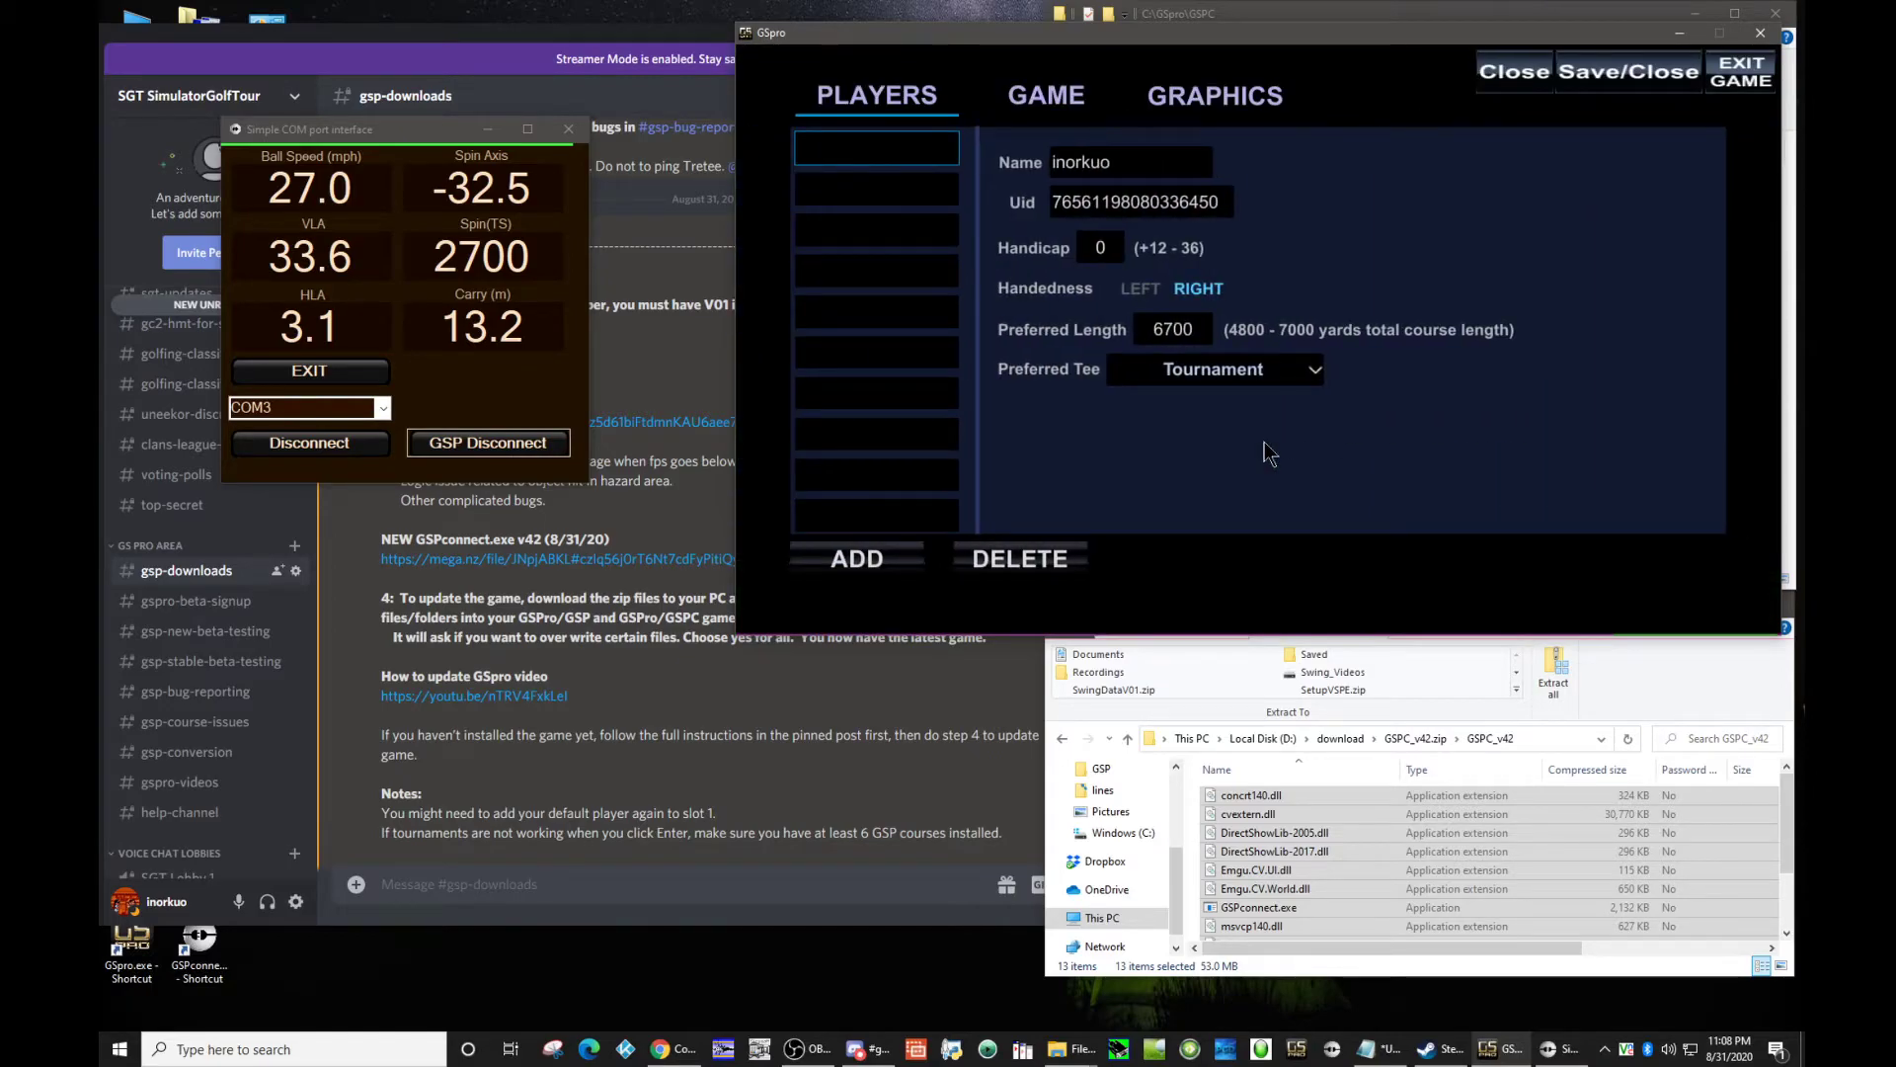
{"action": "left_click", "coordinate": [1138, 160]}
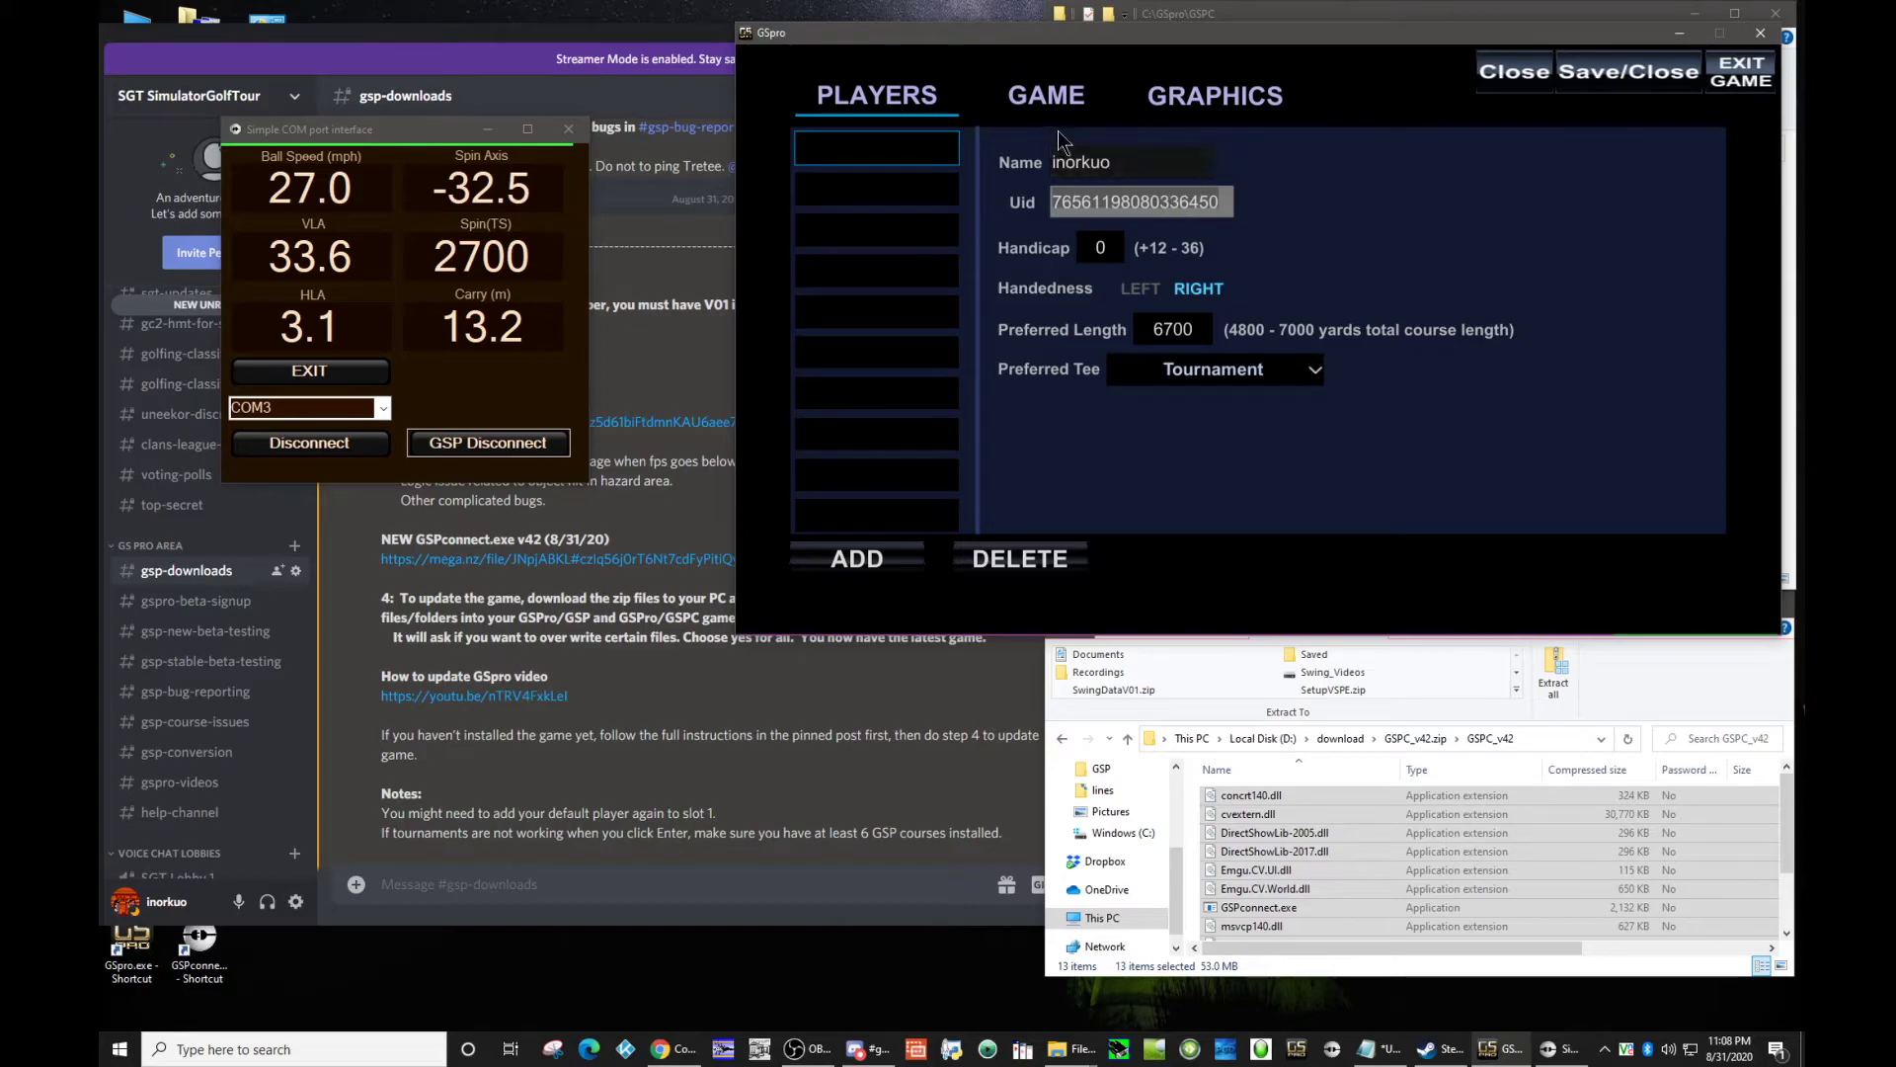
Step: Switch to Steam's interface settings, make sure the Steam URL address bar is set to display, and save
{"action": "left_click", "coordinate": [1605, 1049]}
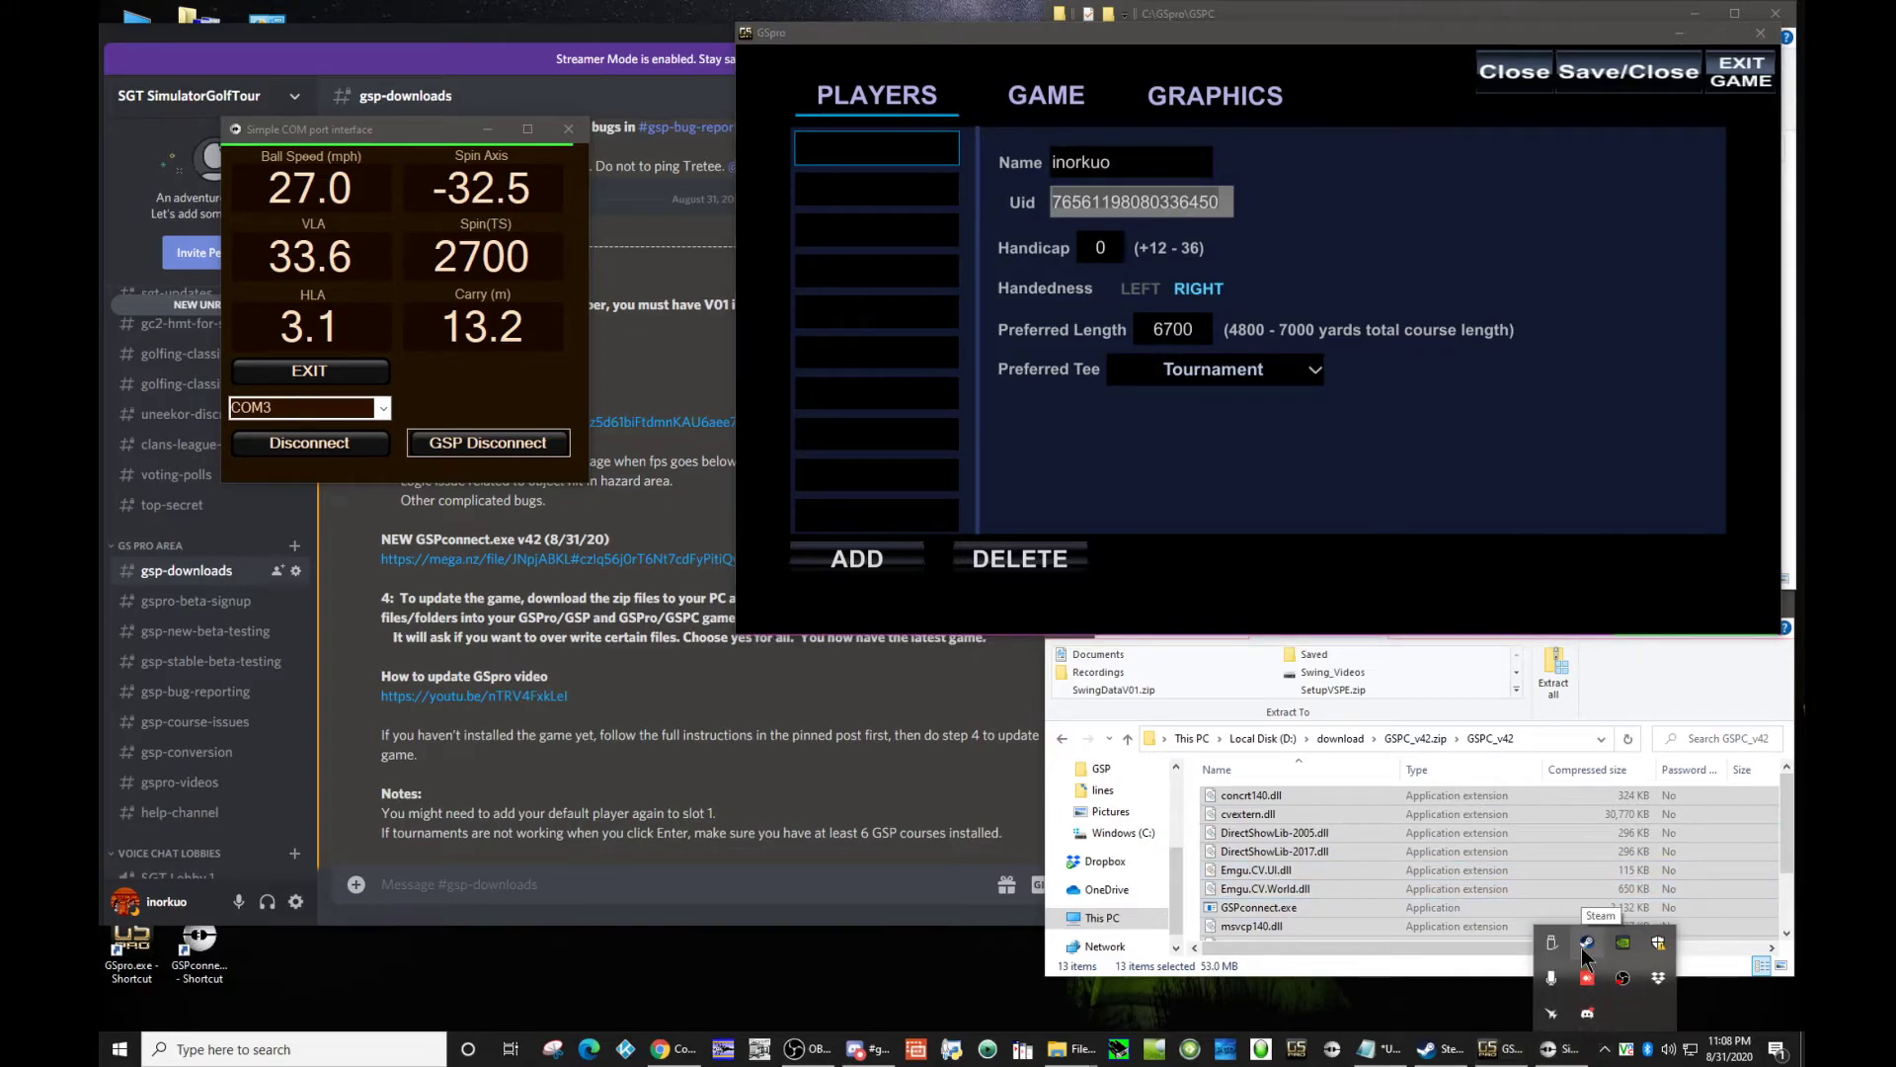
{"action": "right_click", "coordinate": [1584, 946]}
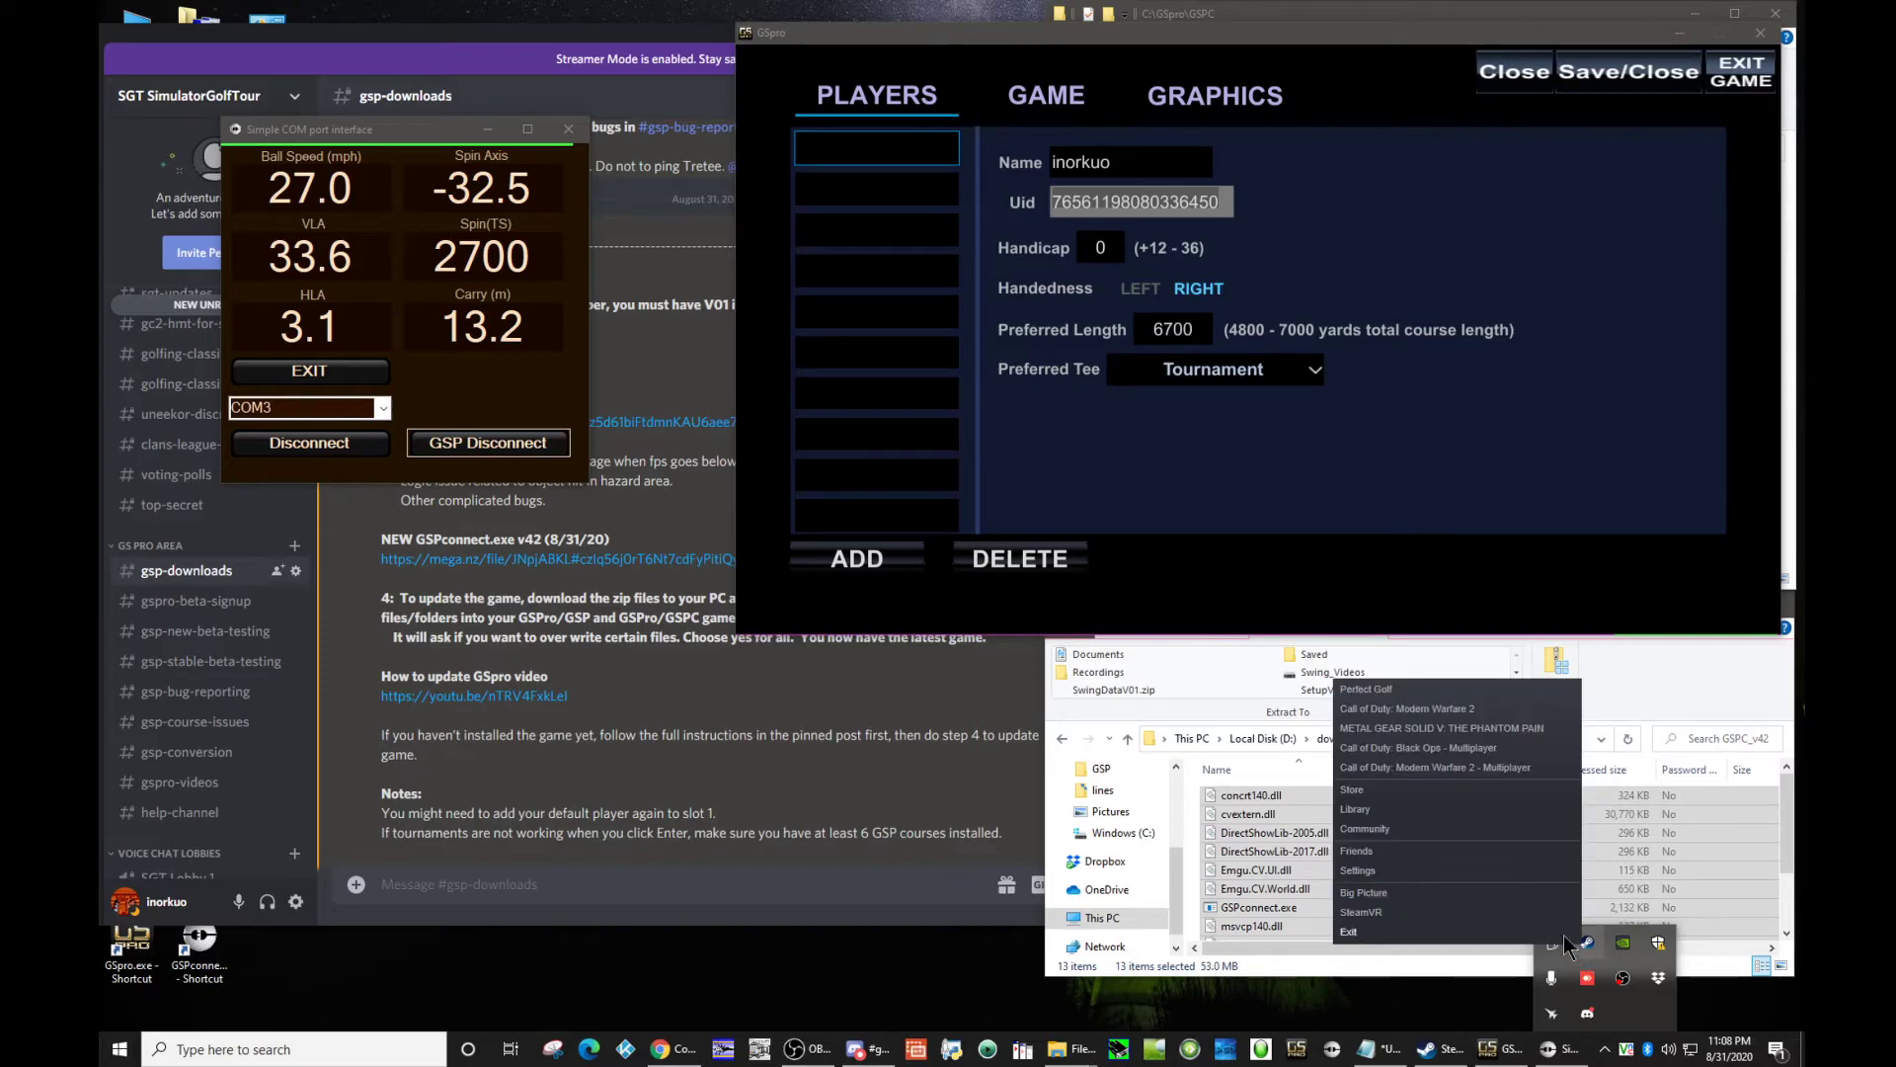
{"action": "left_click", "coordinate": [1425, 873]}
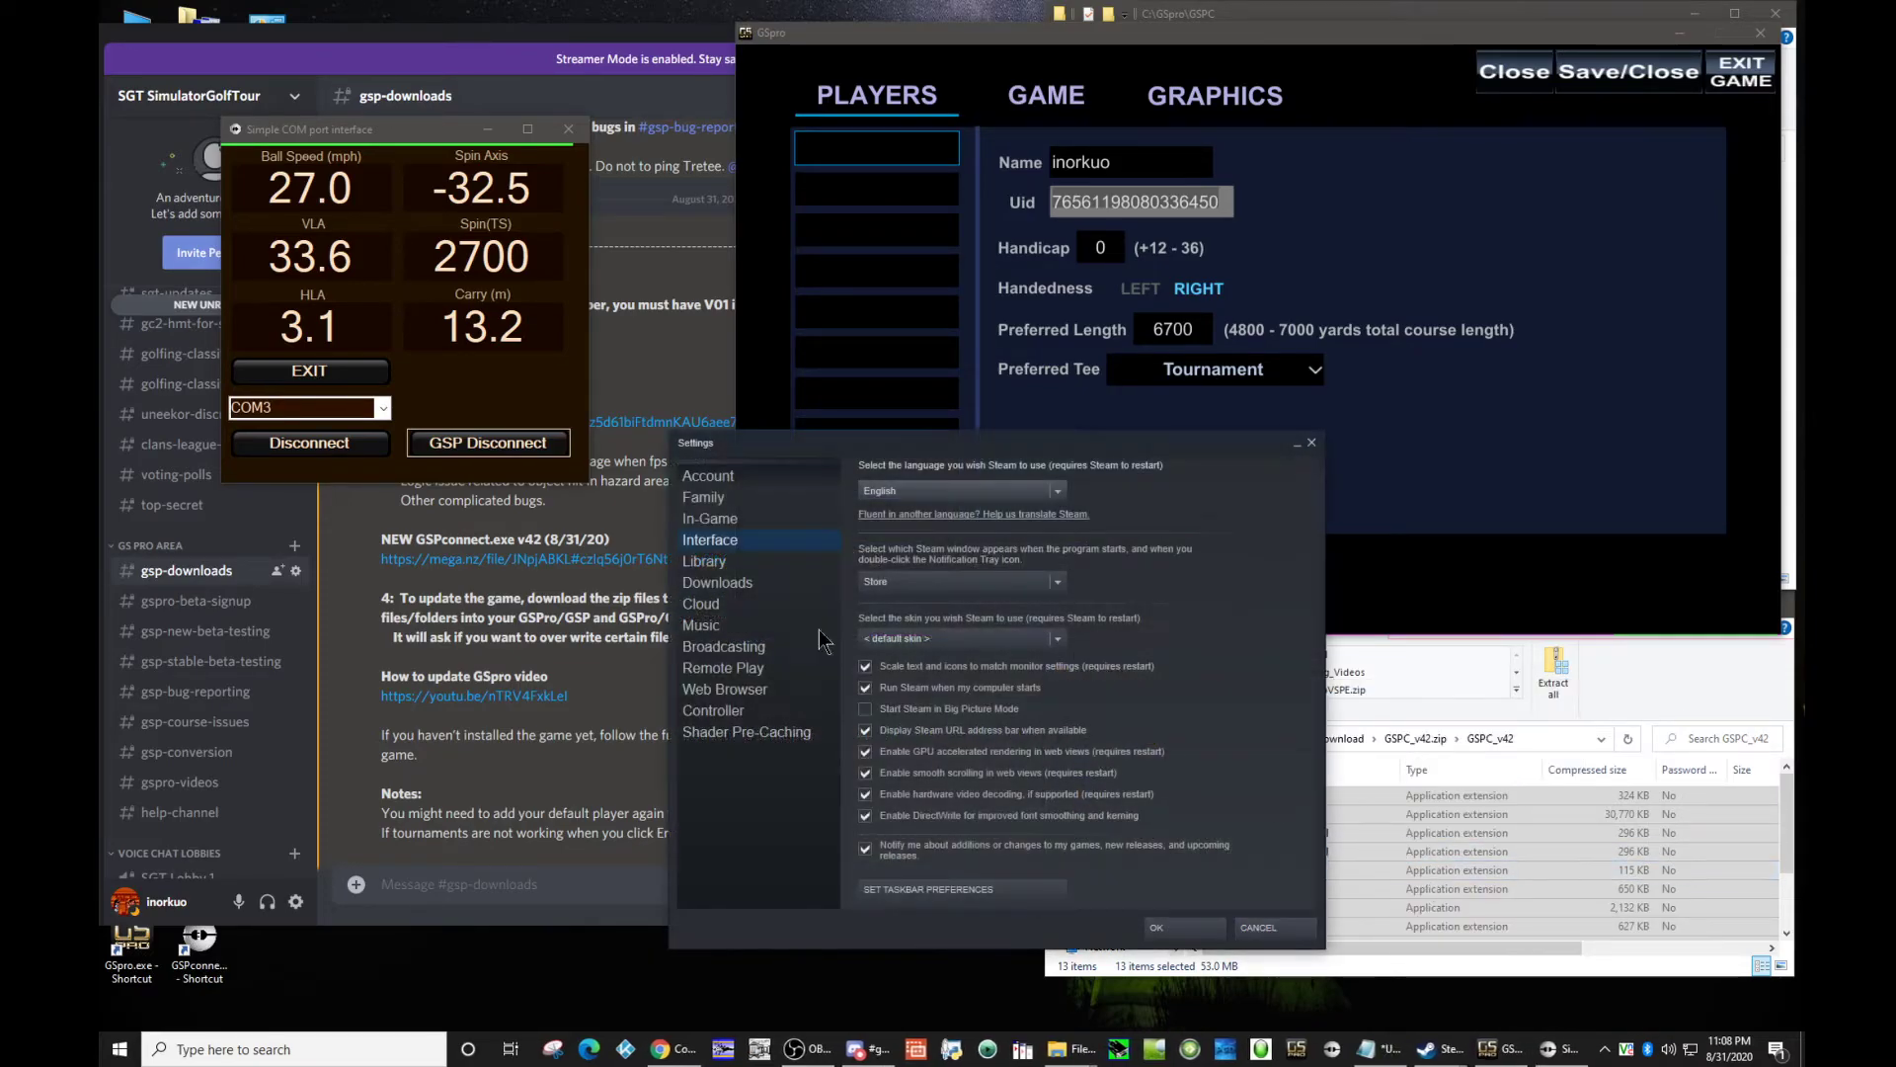
{"action": "left_click", "coordinate": [866, 731]}
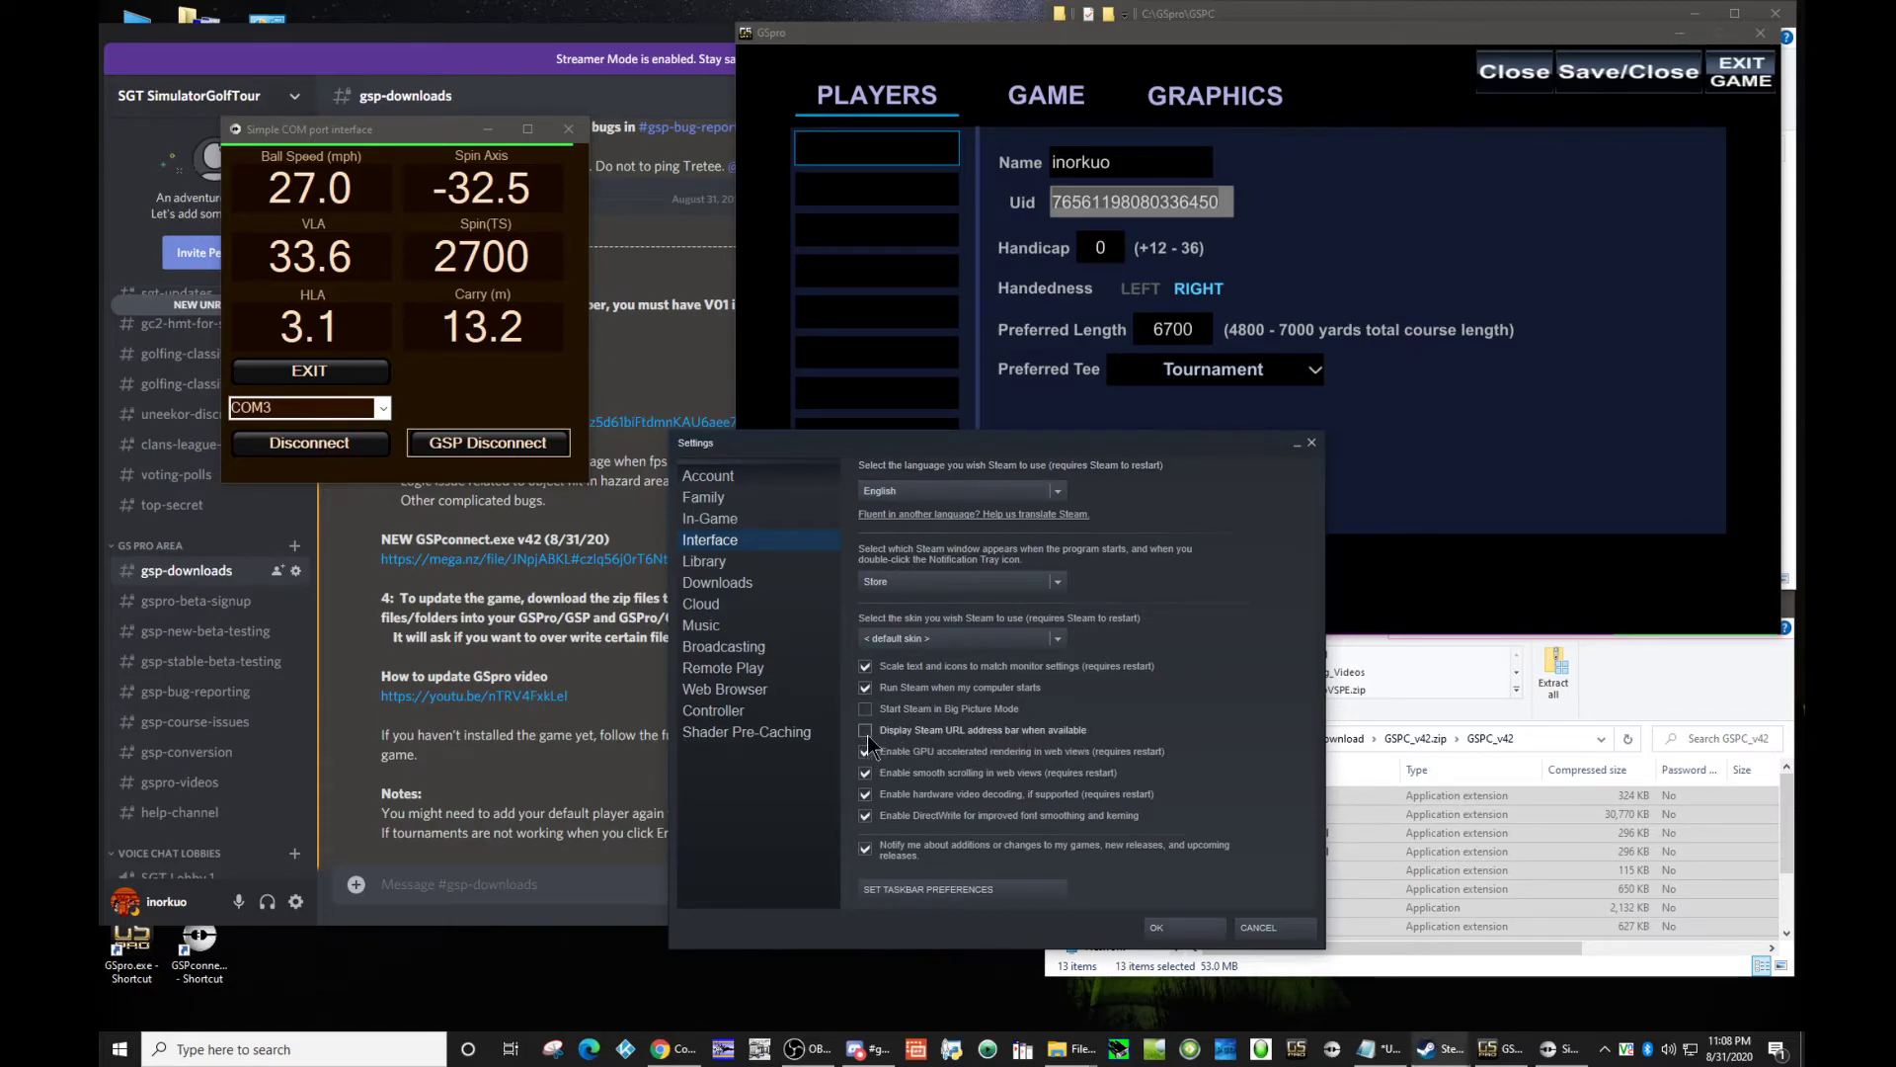
{"action": "left_click", "coordinate": [1178, 931]}
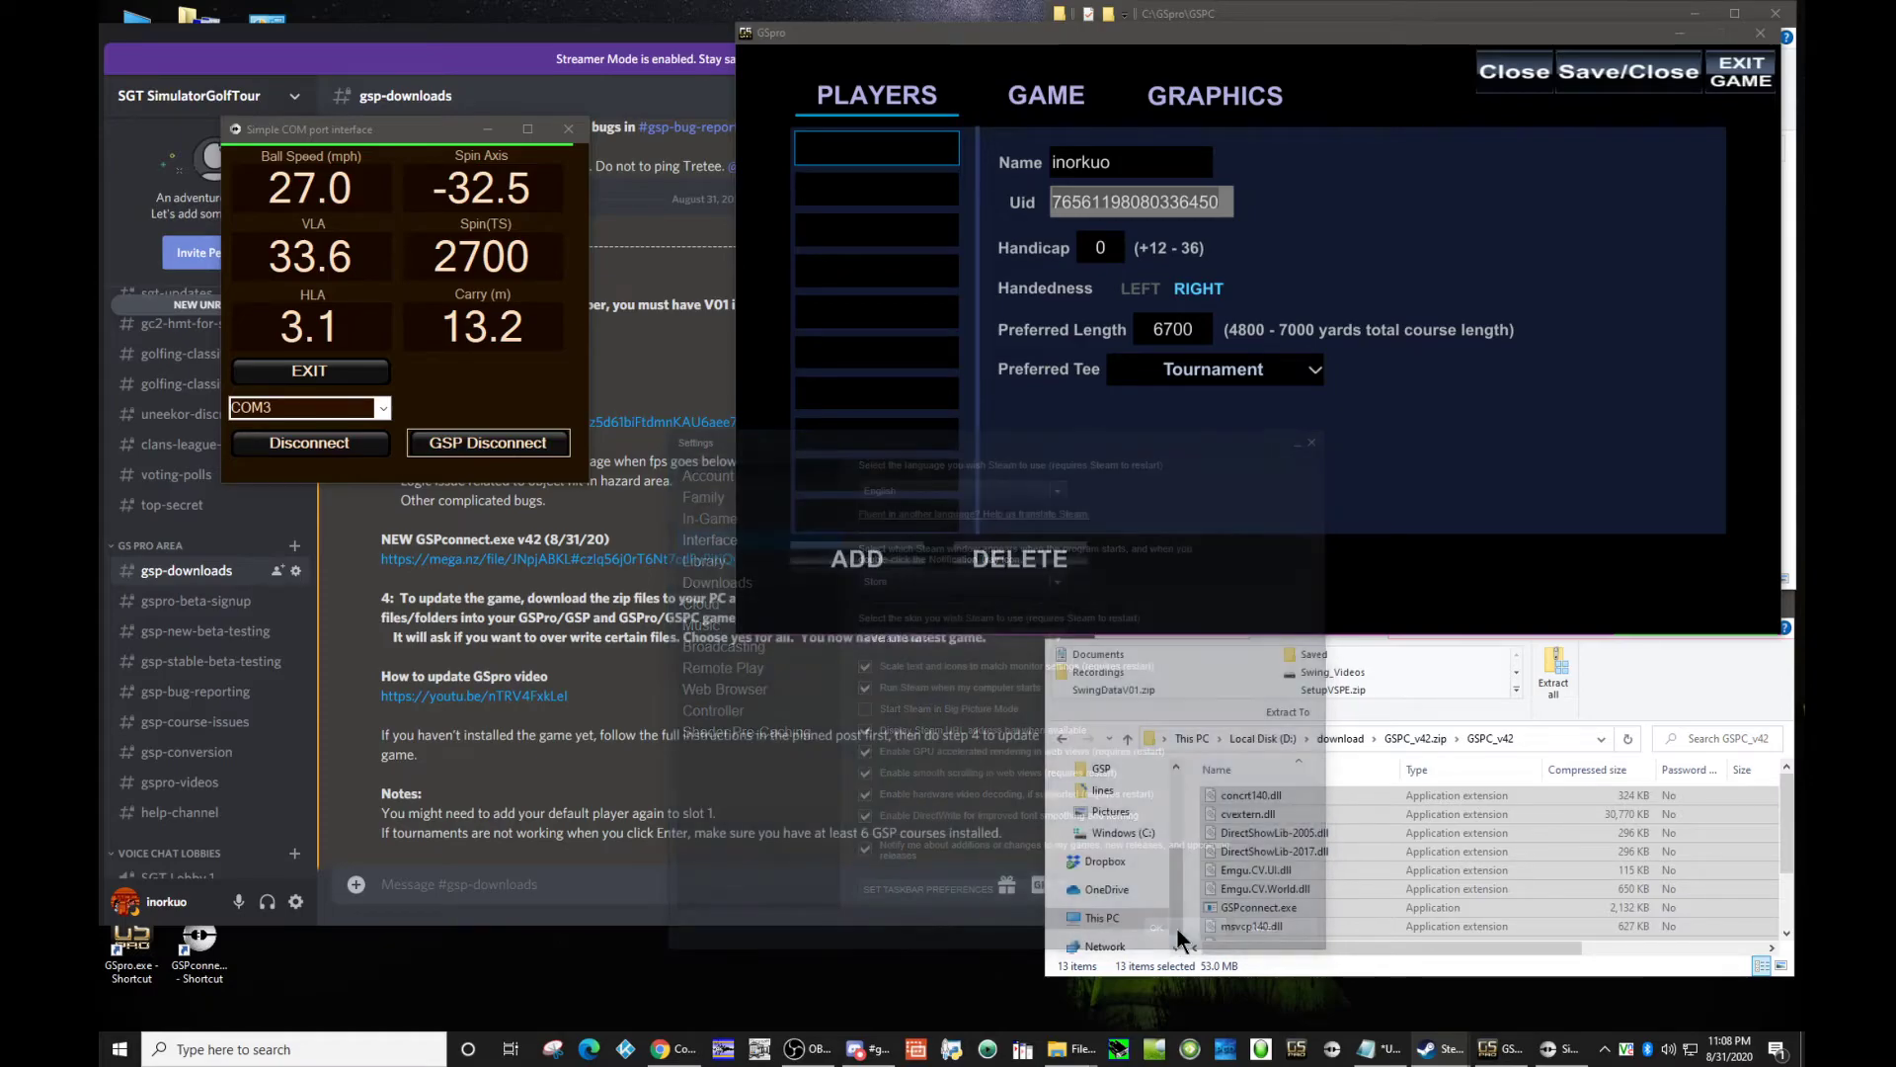
Step: Open the account's Steam profile page and compare the profile number in its URL with the Uid in GSpro
{"action": "left_click", "coordinate": [1605, 1049]}
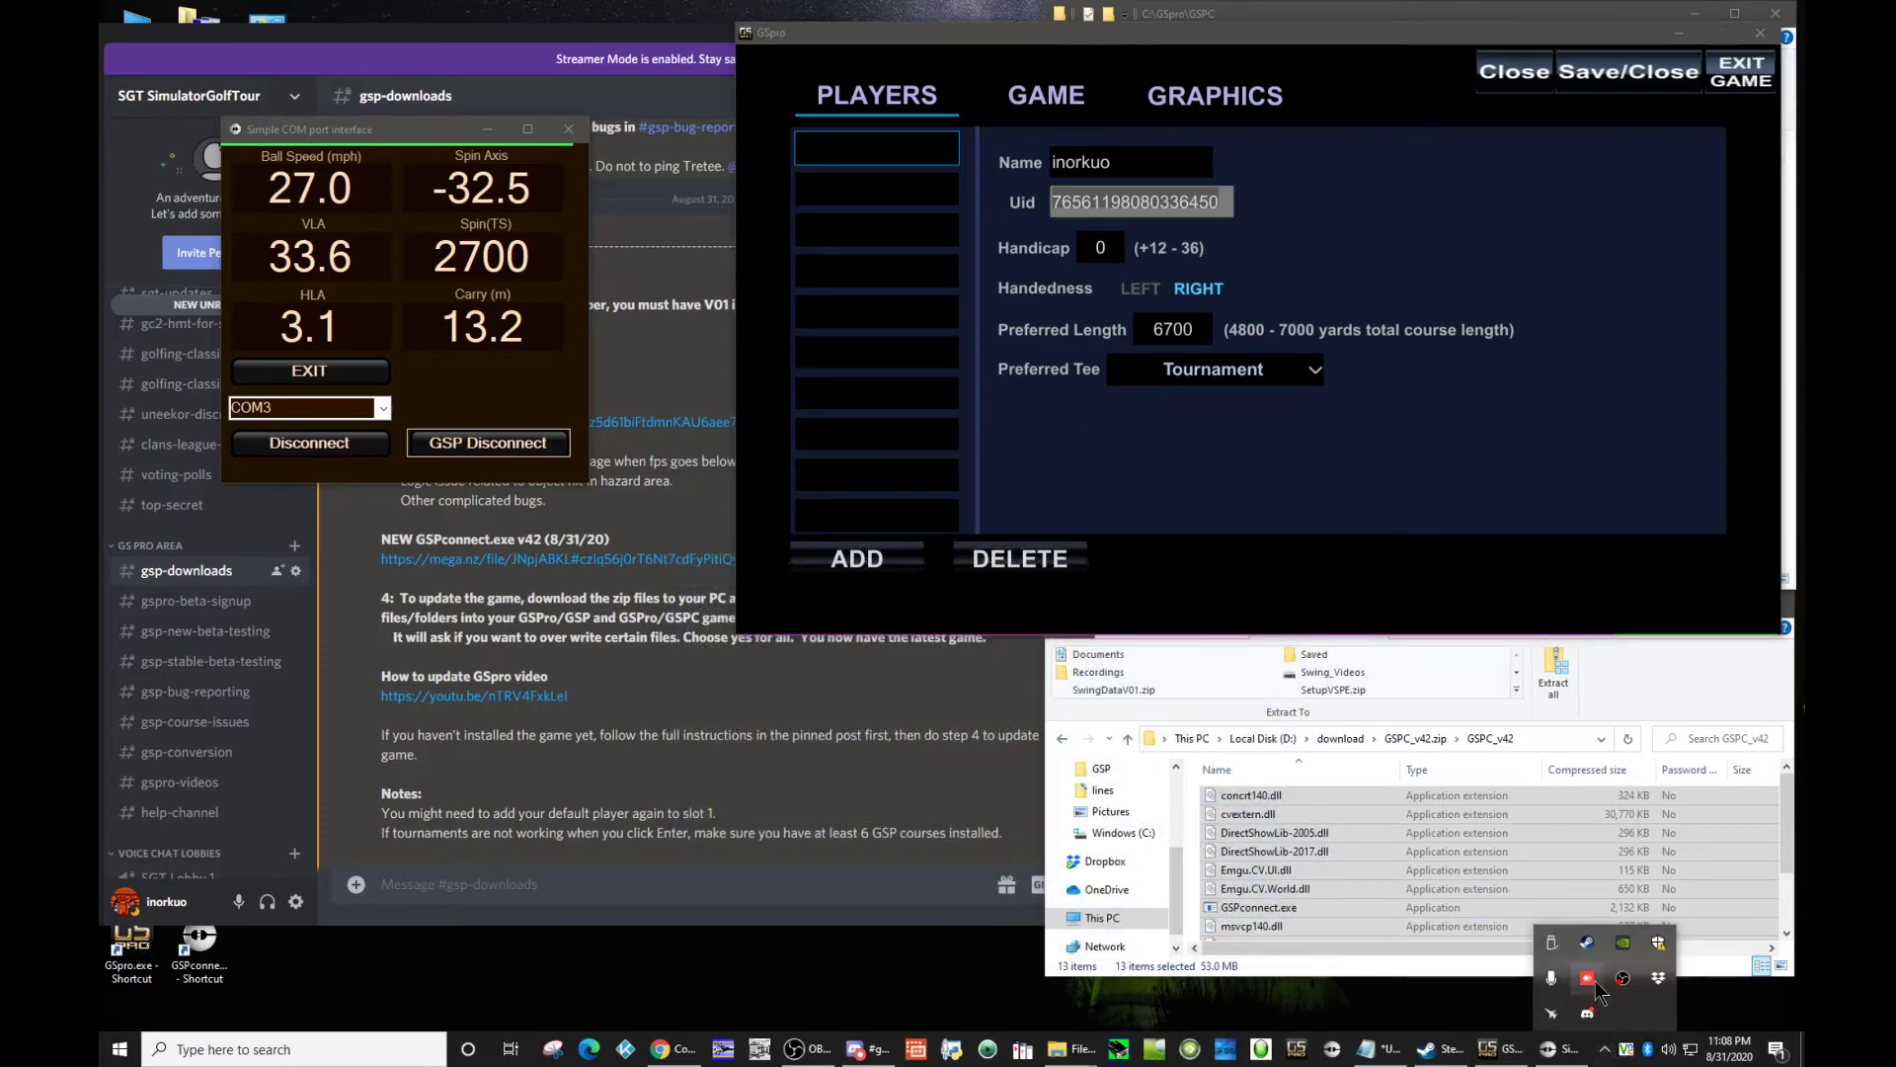
{"action": "right_click", "coordinate": [1589, 946]}
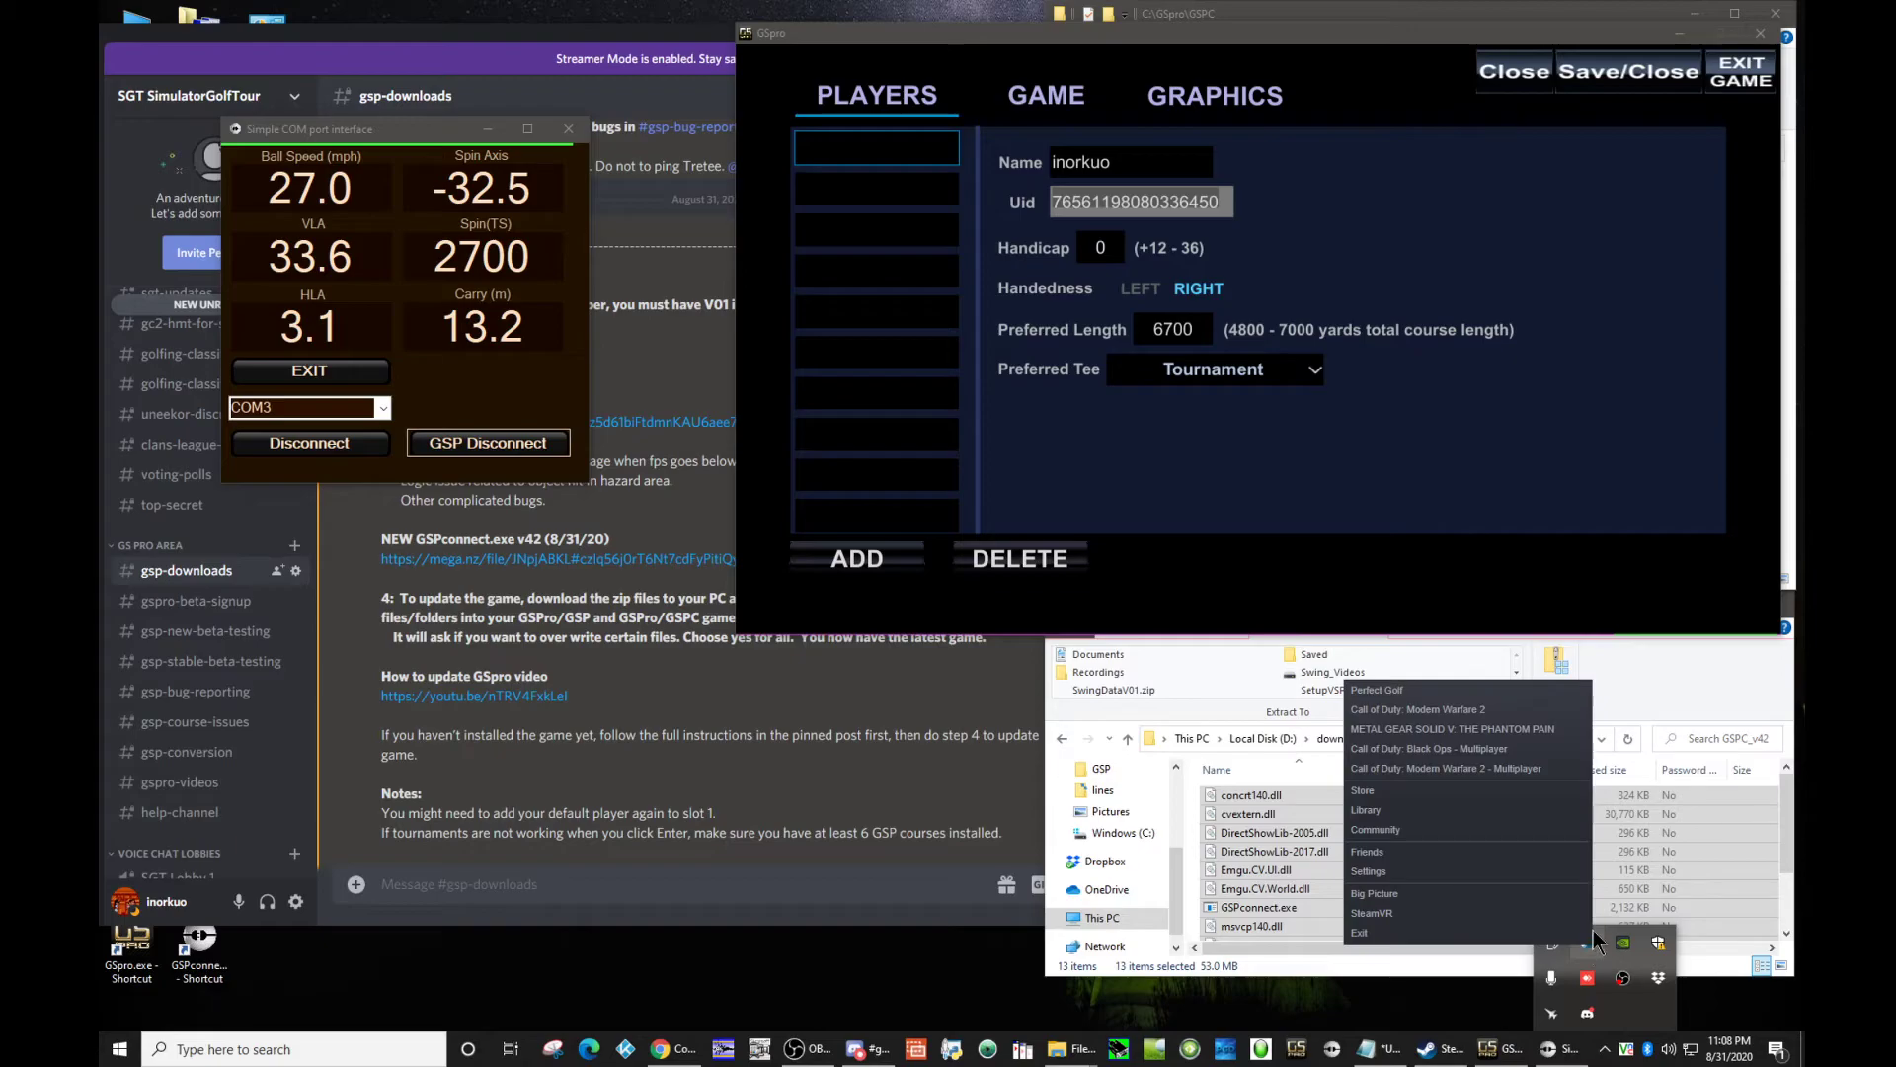
{"action": "left_click", "coordinate": [1471, 818]}
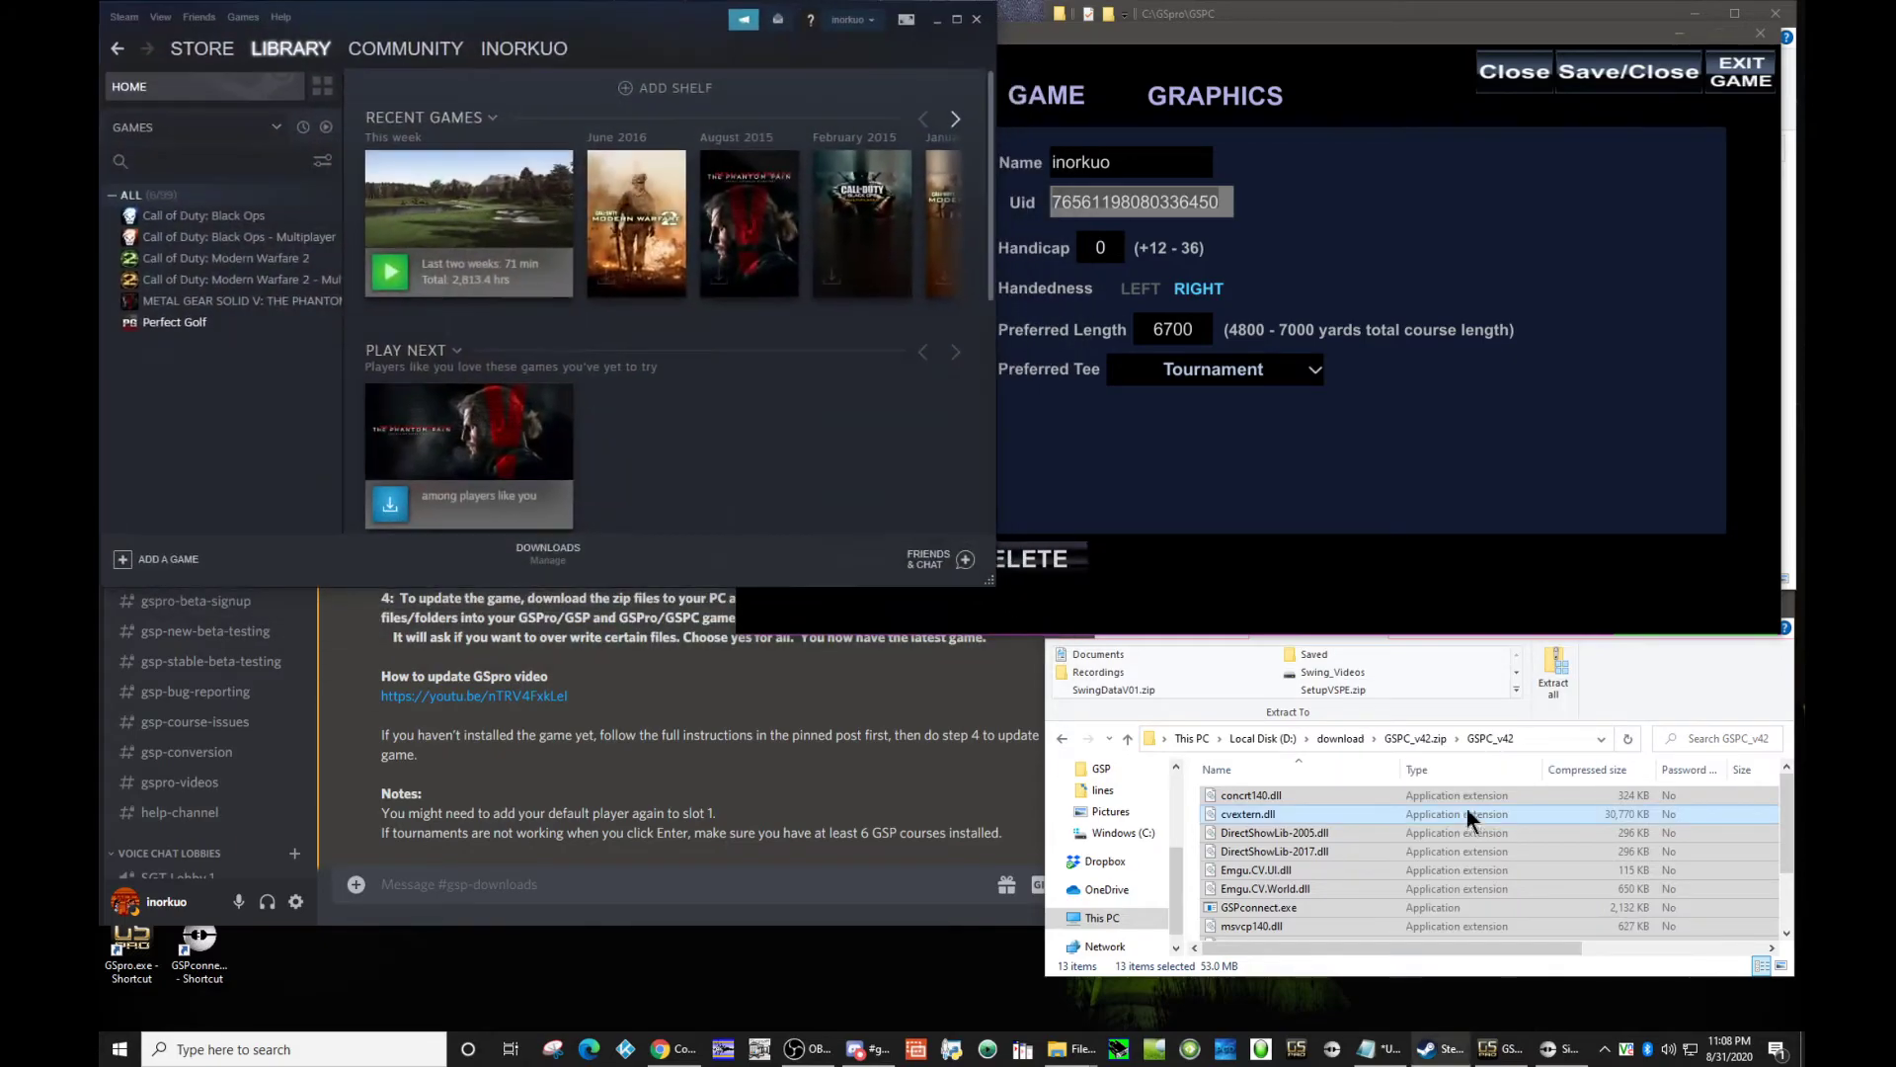
{"action": "left_click", "coordinate": [852, 20]}
{"action": "left_click", "coordinate": [846, 47]}
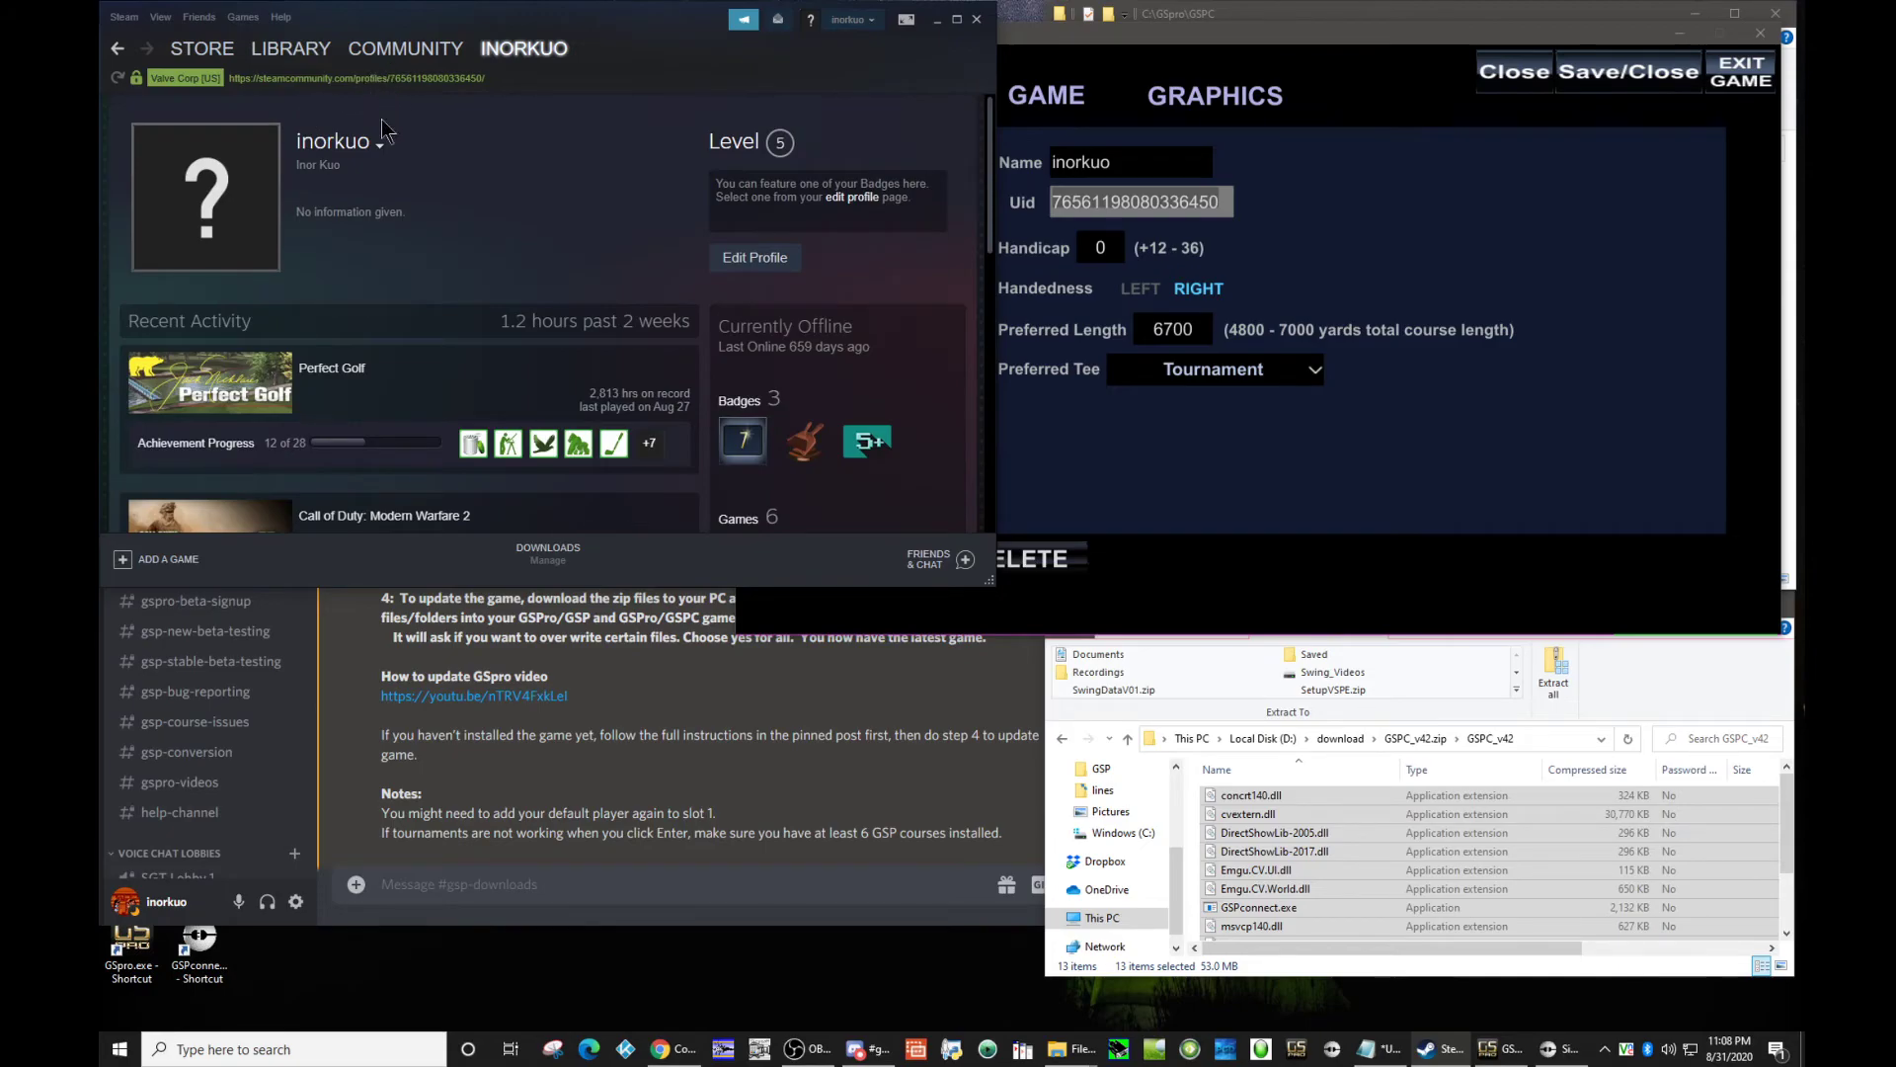
{"action": "left_click_drag", "start_coordinate": [393, 79], "coordinate": [474, 82]}
{"action": "left_click", "coordinate": [1107, 212]}
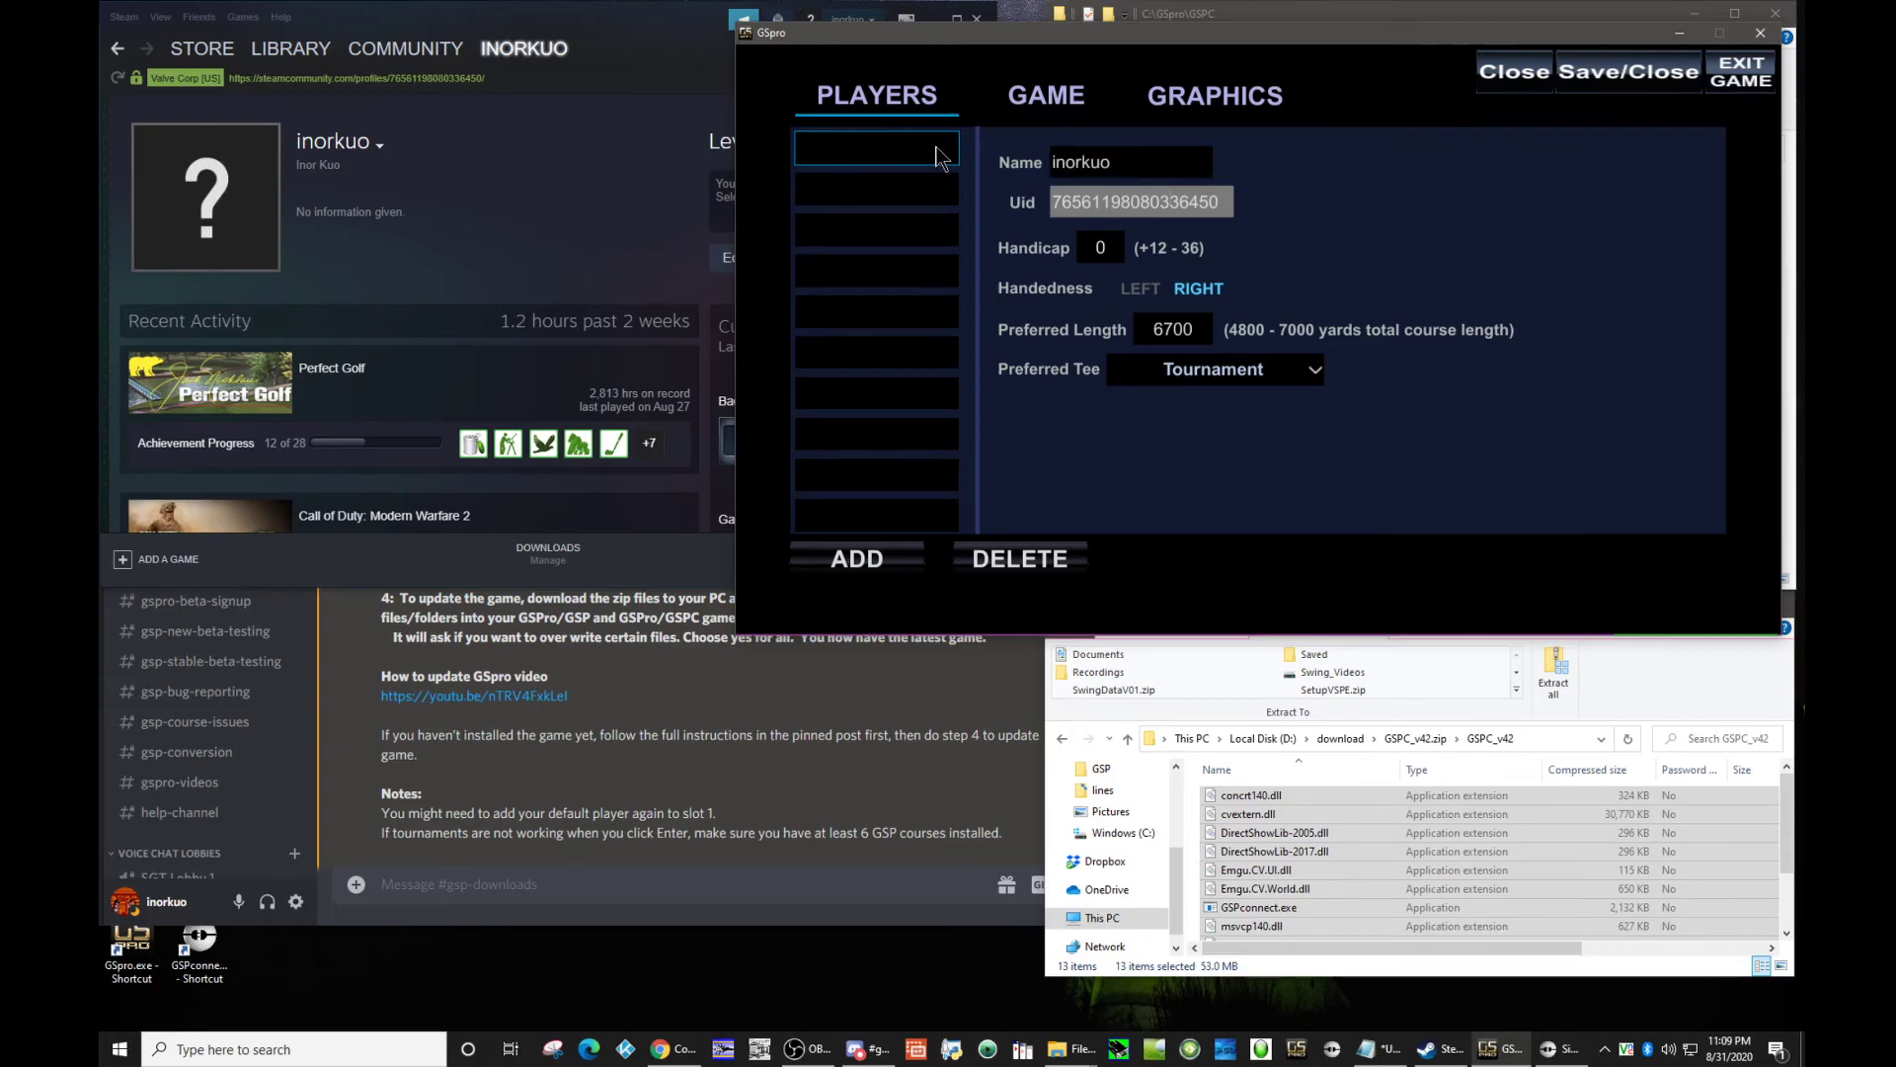
Step: Save and close the GSpro player settings and close the Steam window
{"action": "left_click", "coordinate": [1670, 85]}
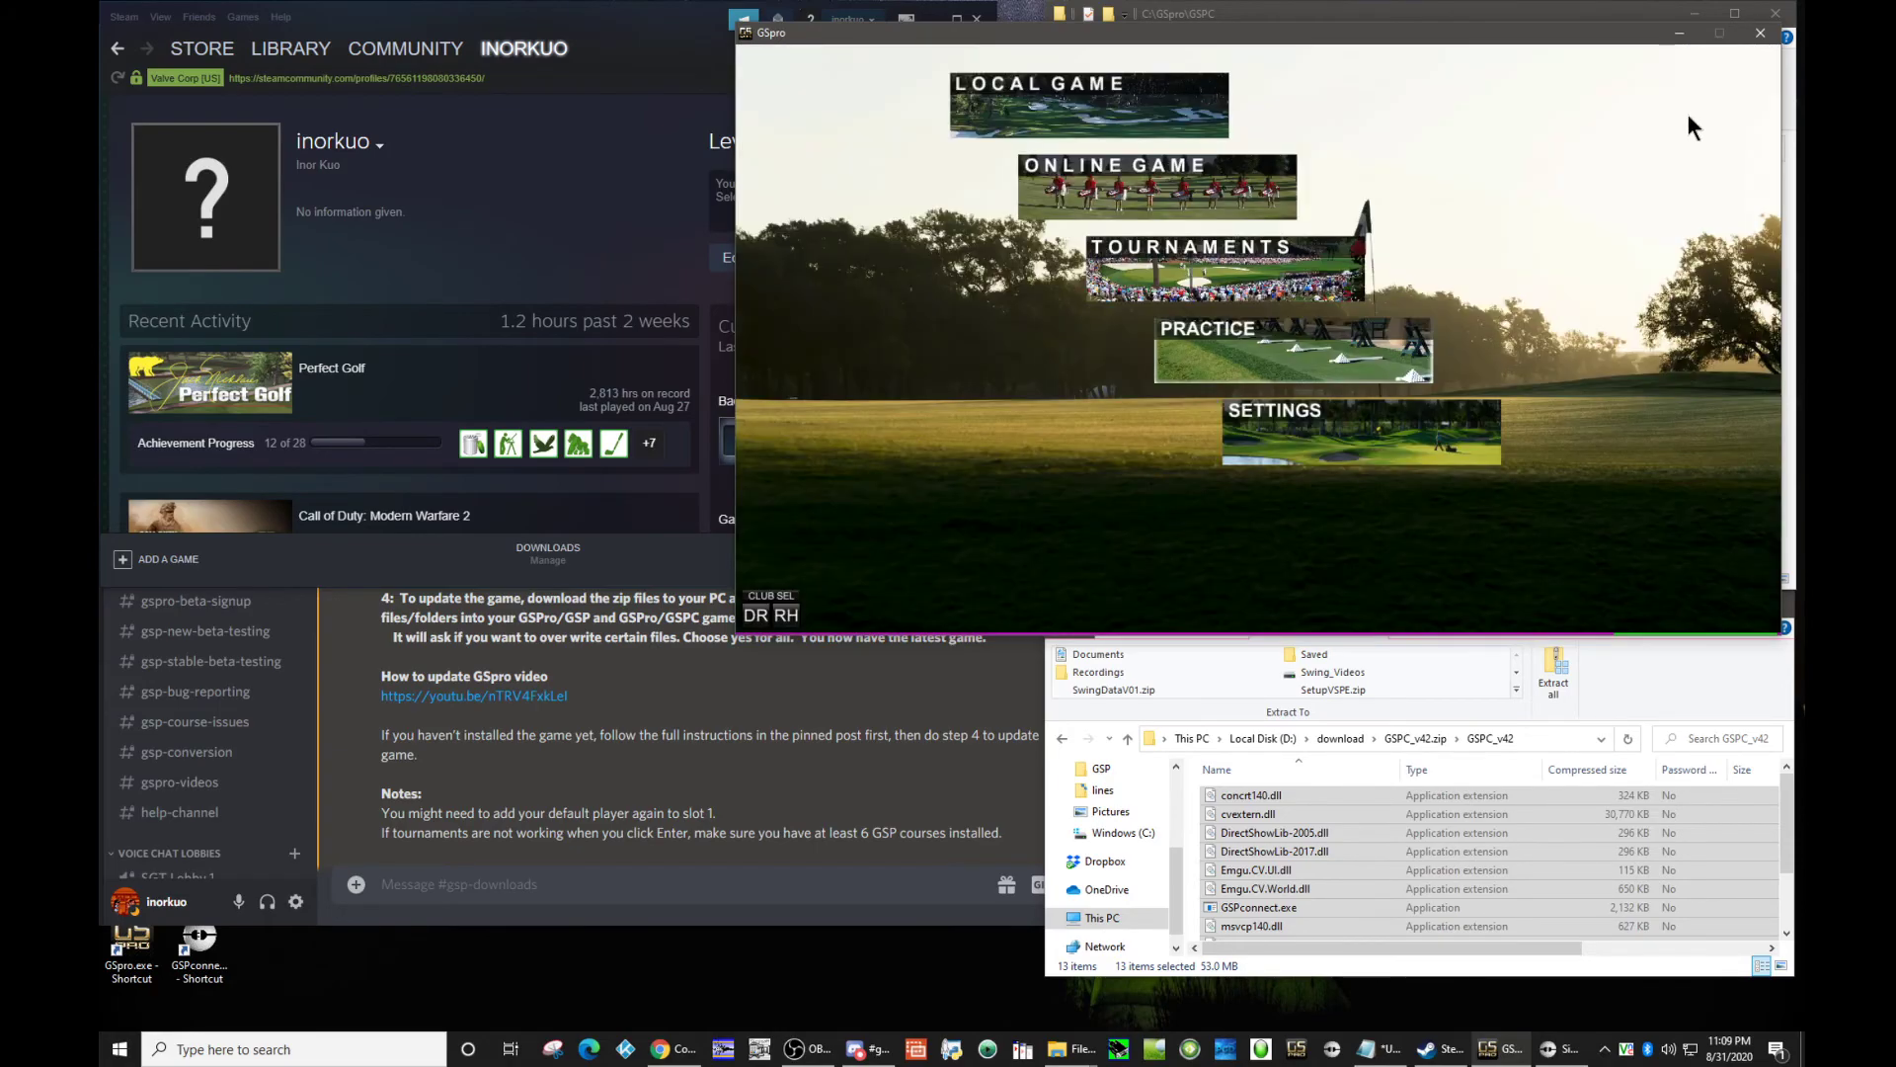
{"action": "left_click", "coordinate": [602, 26]}
{"action": "left_click", "coordinate": [976, 19]}
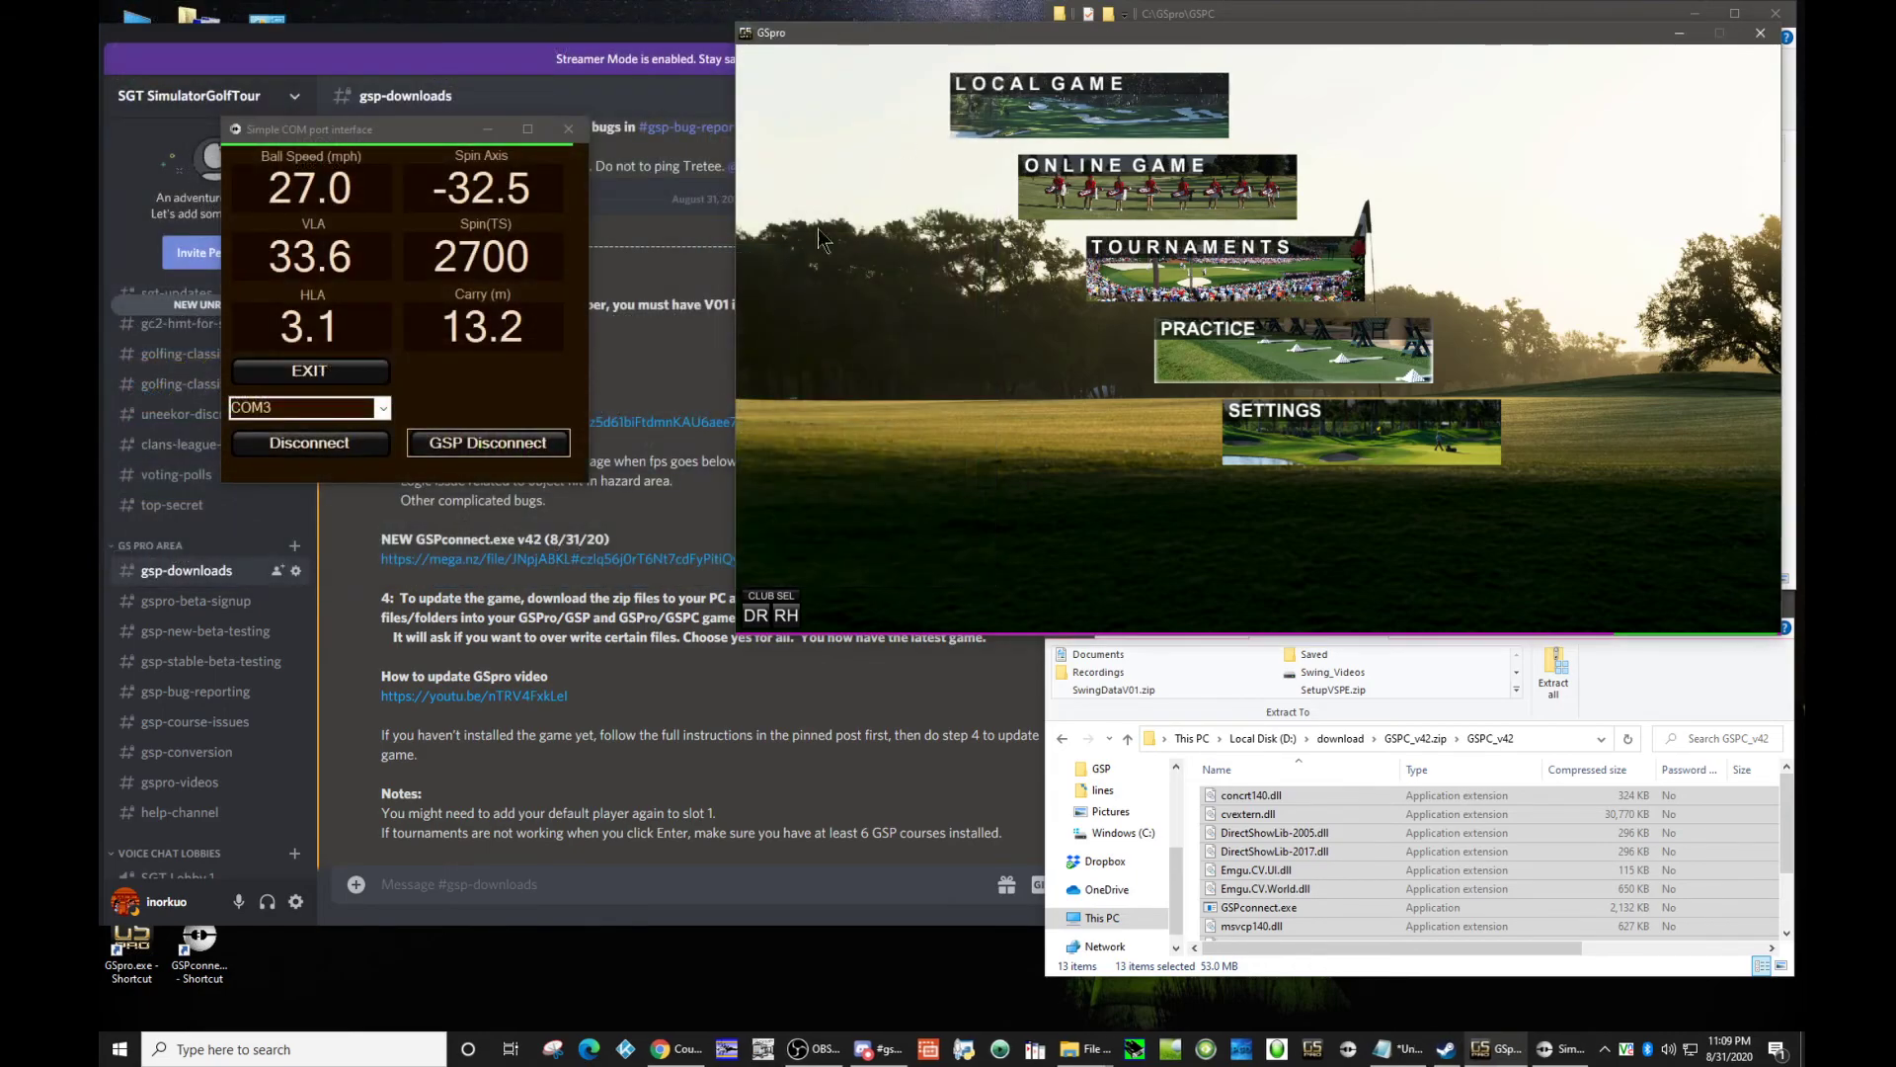
Step: Open the tournaments list in GSpro
{"action": "left_click", "coordinate": [1181, 265]}
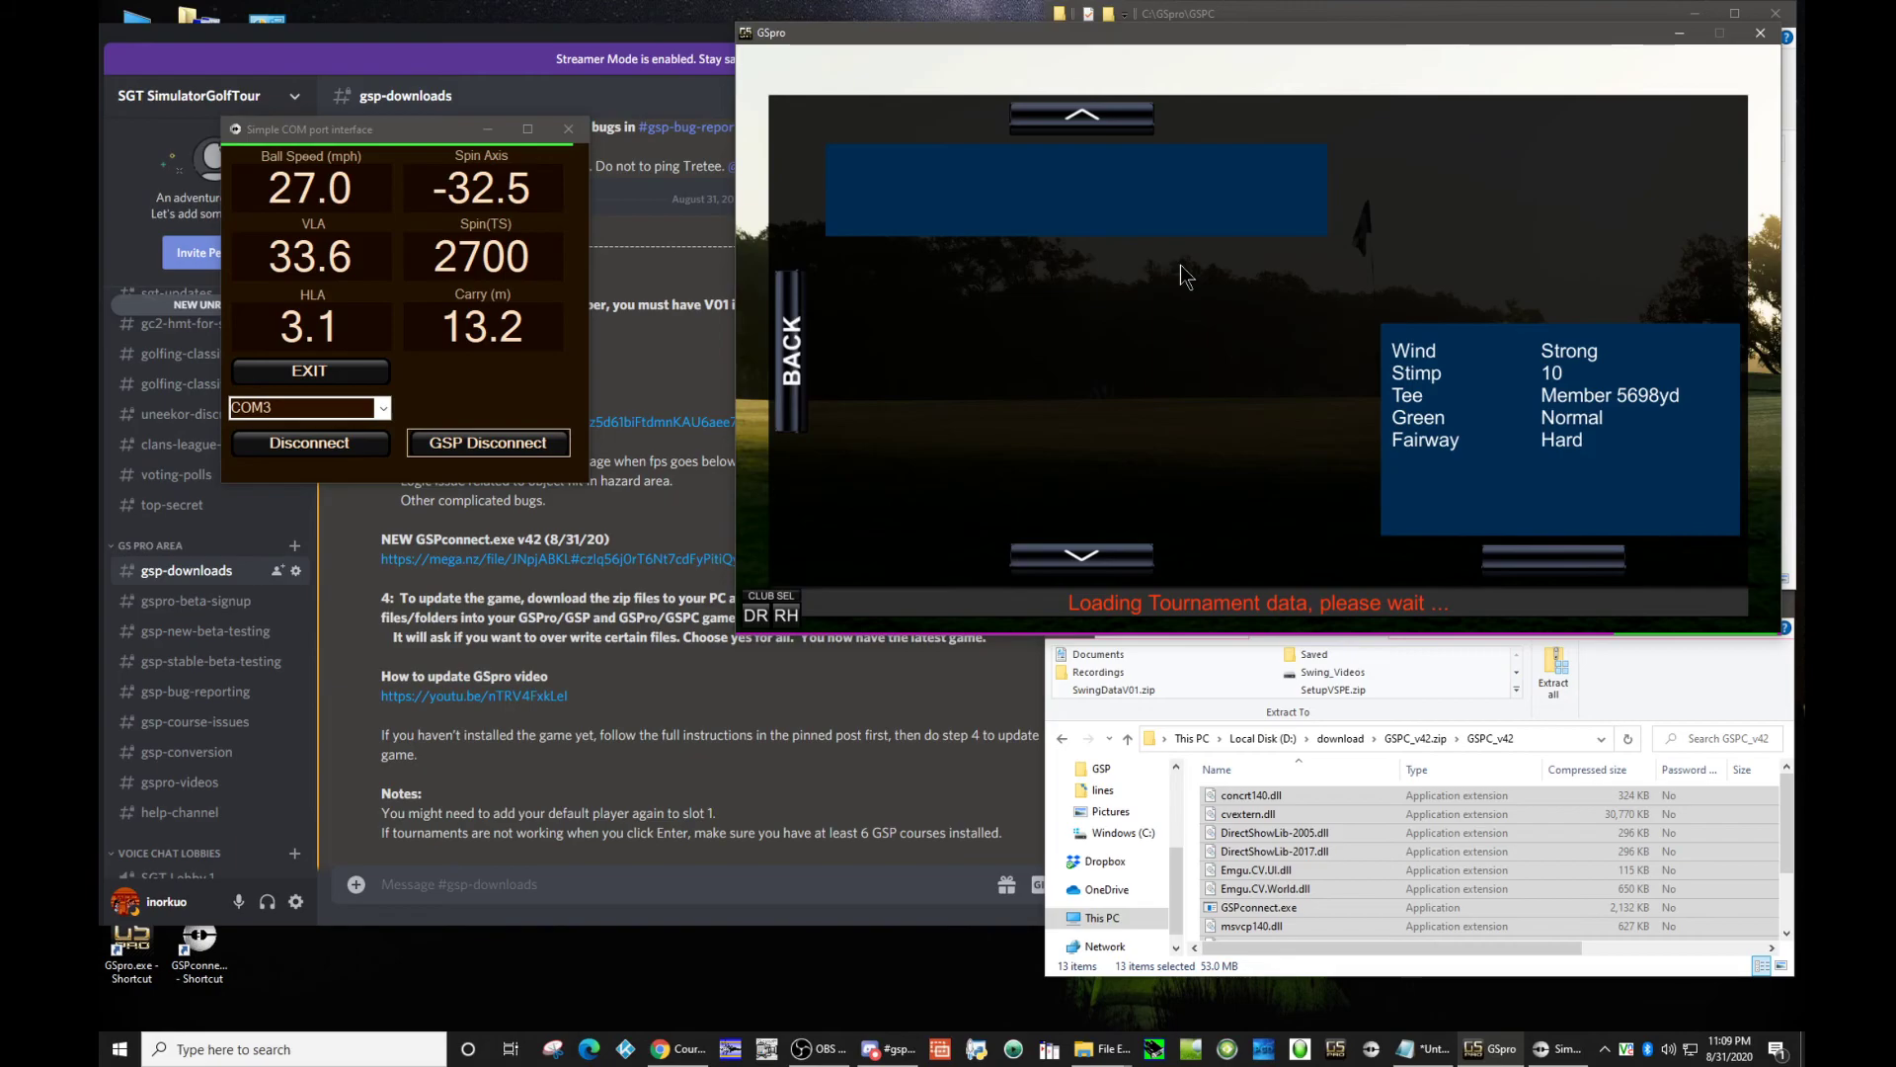